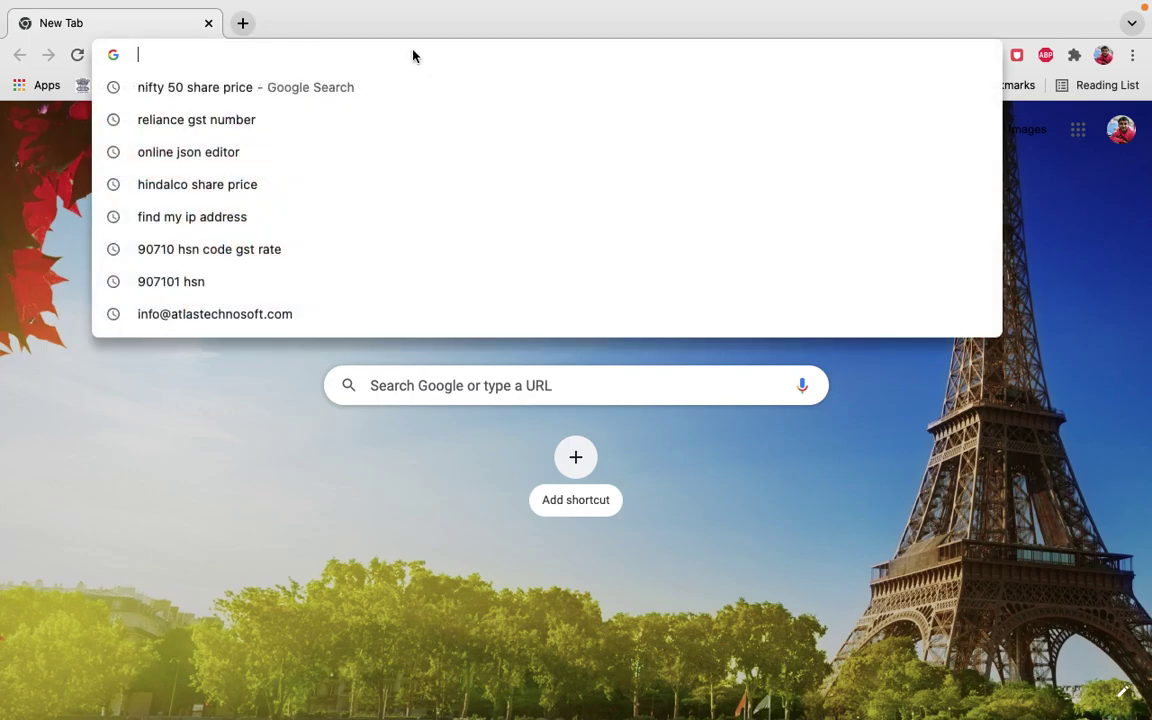
Load the mastergst.com home page in the new Chrome tab.
type("mastergst")
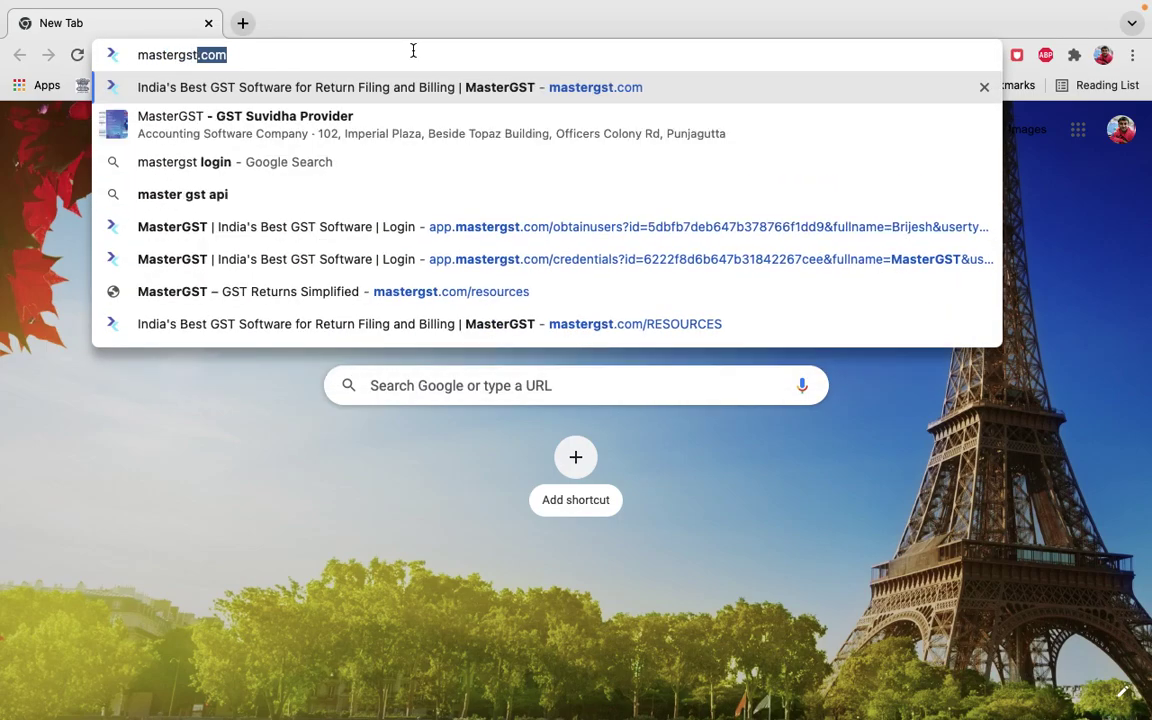
key("Return")
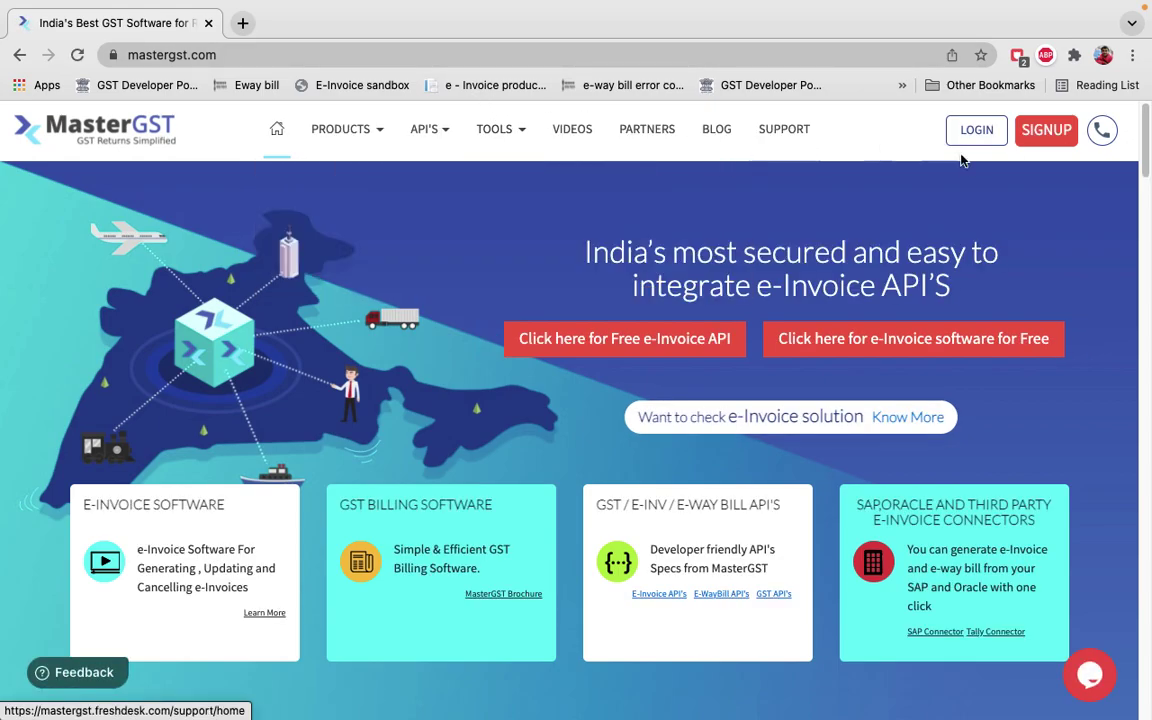
Look over the ASP/Developer sign-up form, then switch to the pre-filled LOGIN page.
left_click(1047, 134)
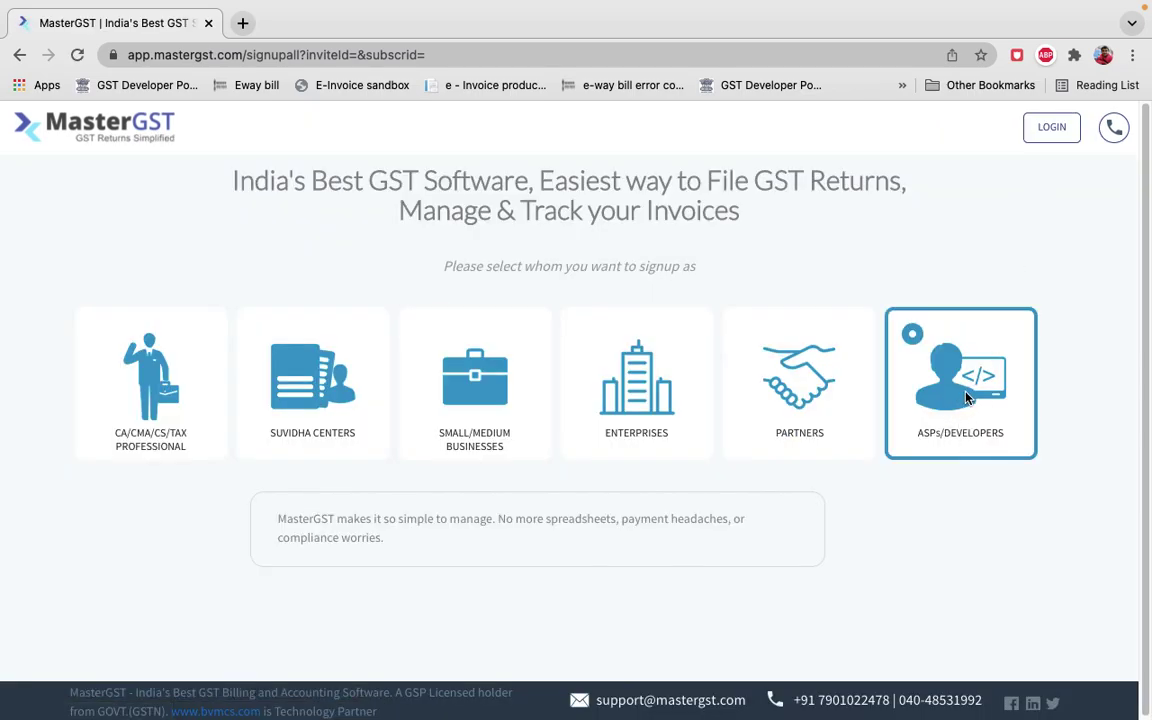
left_click(966, 398)
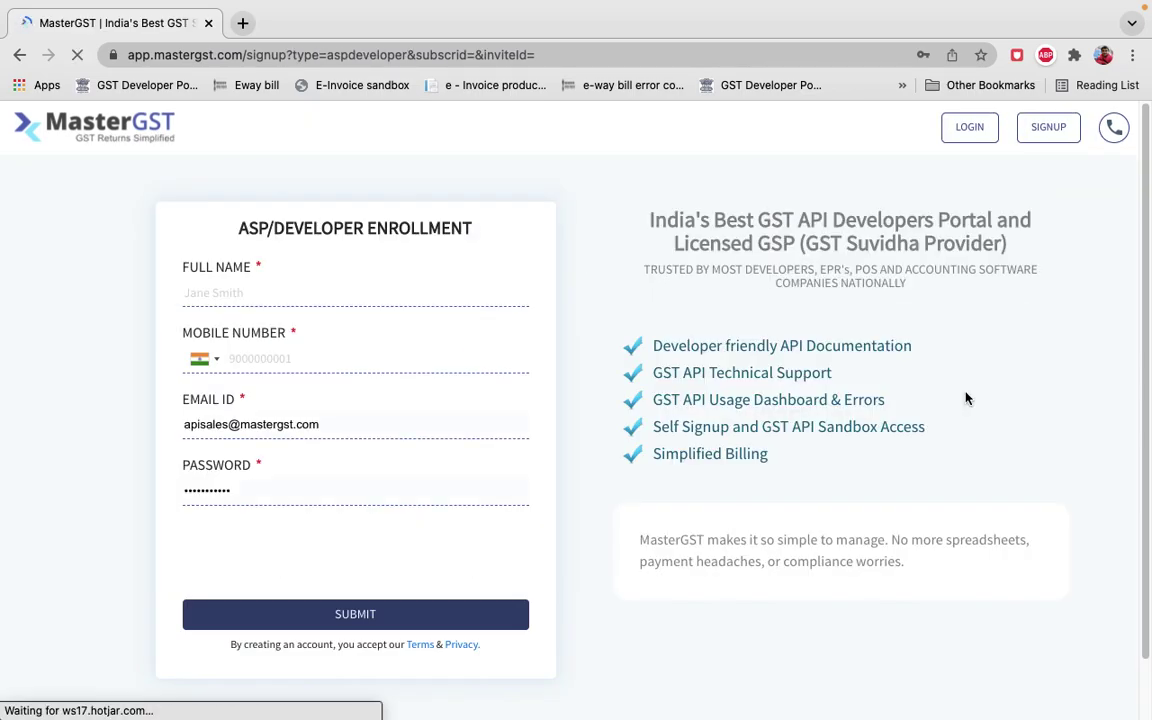
left_click(341, 301)
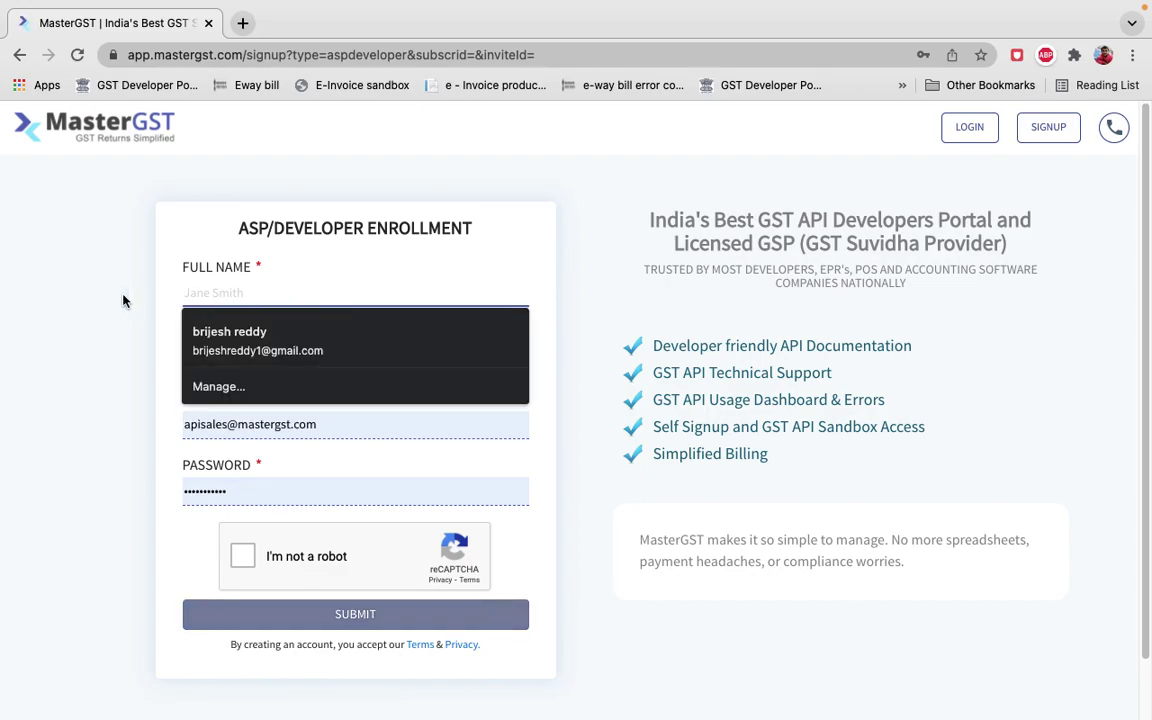
left_click(153, 336)
scroll(140, 560, "down", 1)
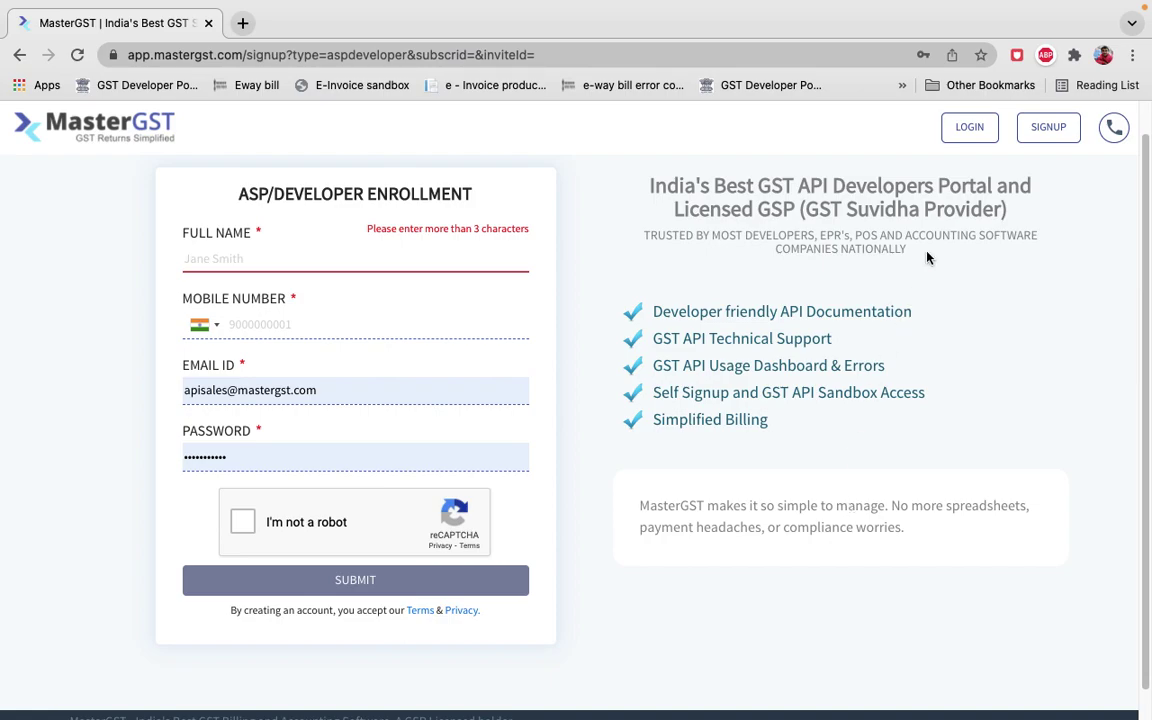
left_click(978, 127)
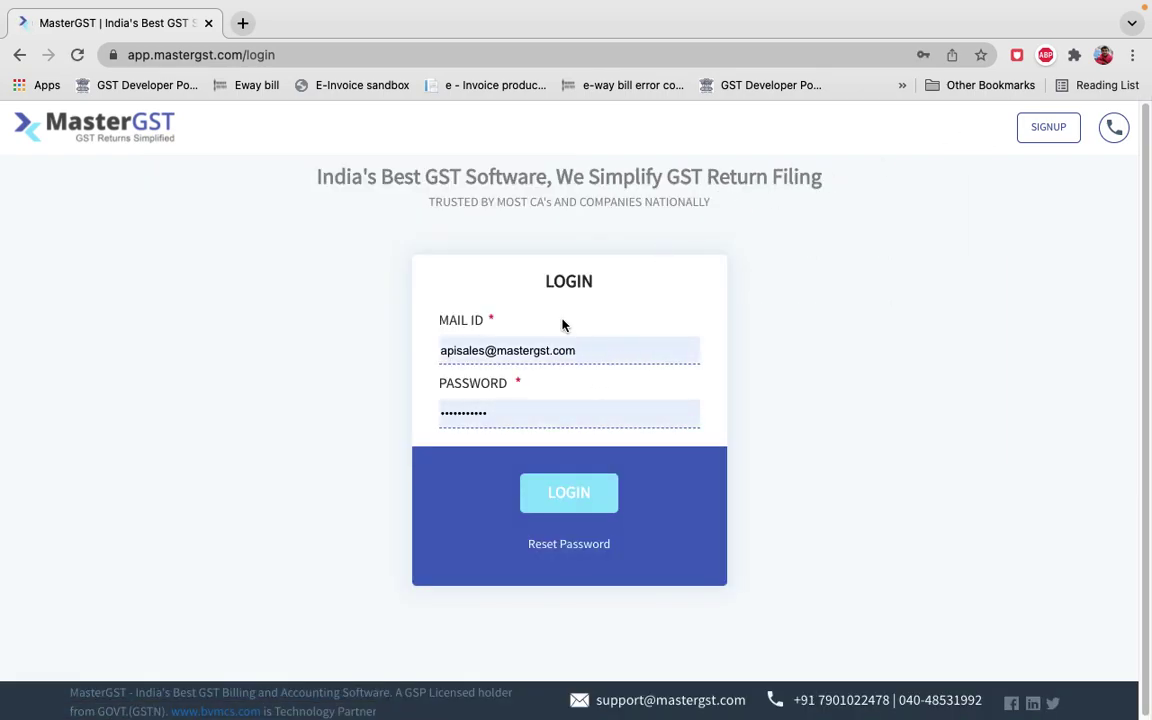
Sign in, dismiss the email-verification notice, and inspect the first usage row's user name, IP and start time.
left_click(565, 494)
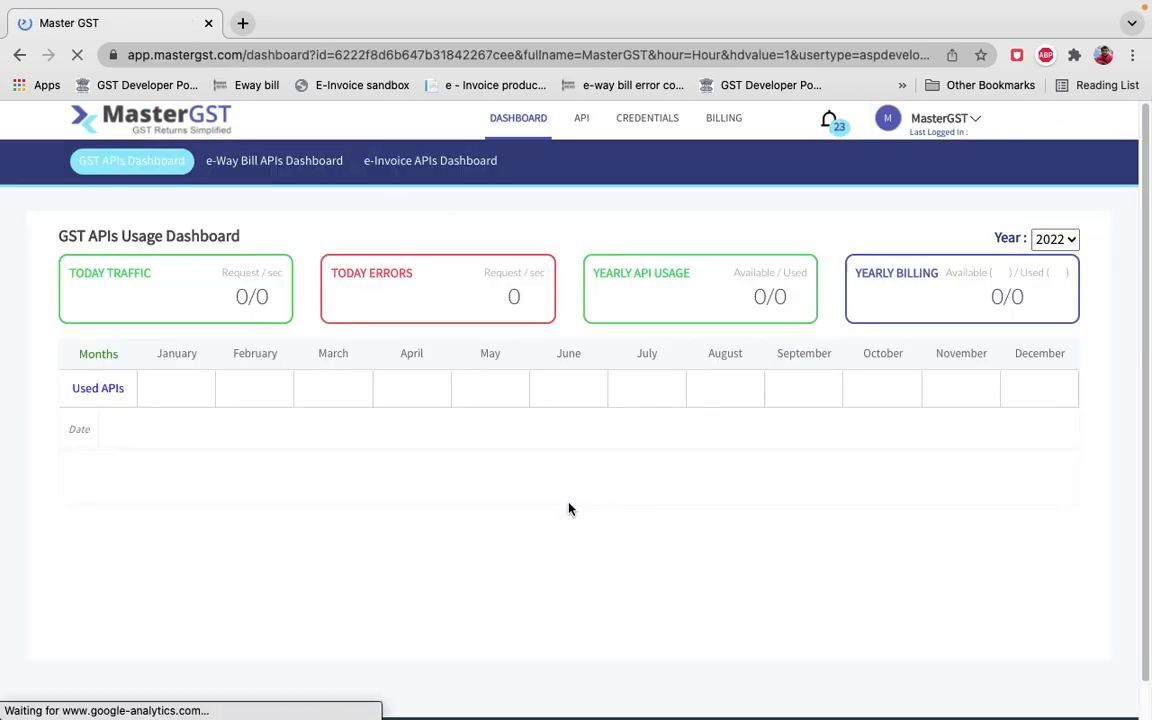
left_click(255, 209)
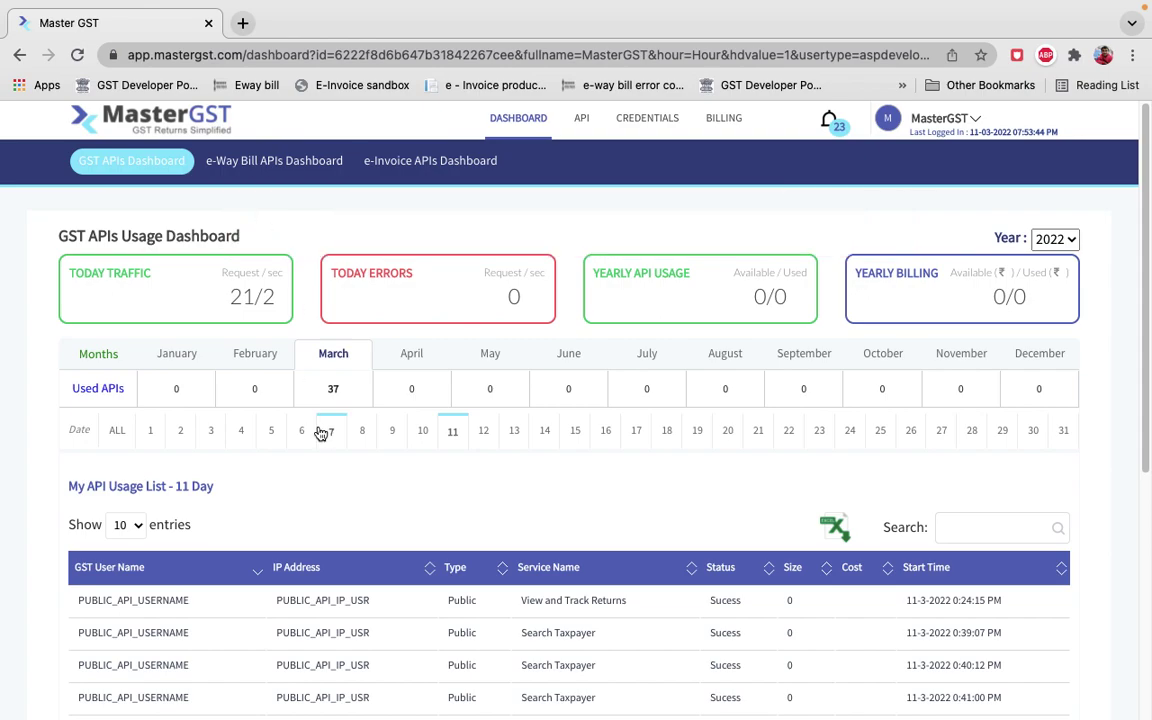
scroll(324, 432, "down", 2)
scroll(320, 433, "down", 1)
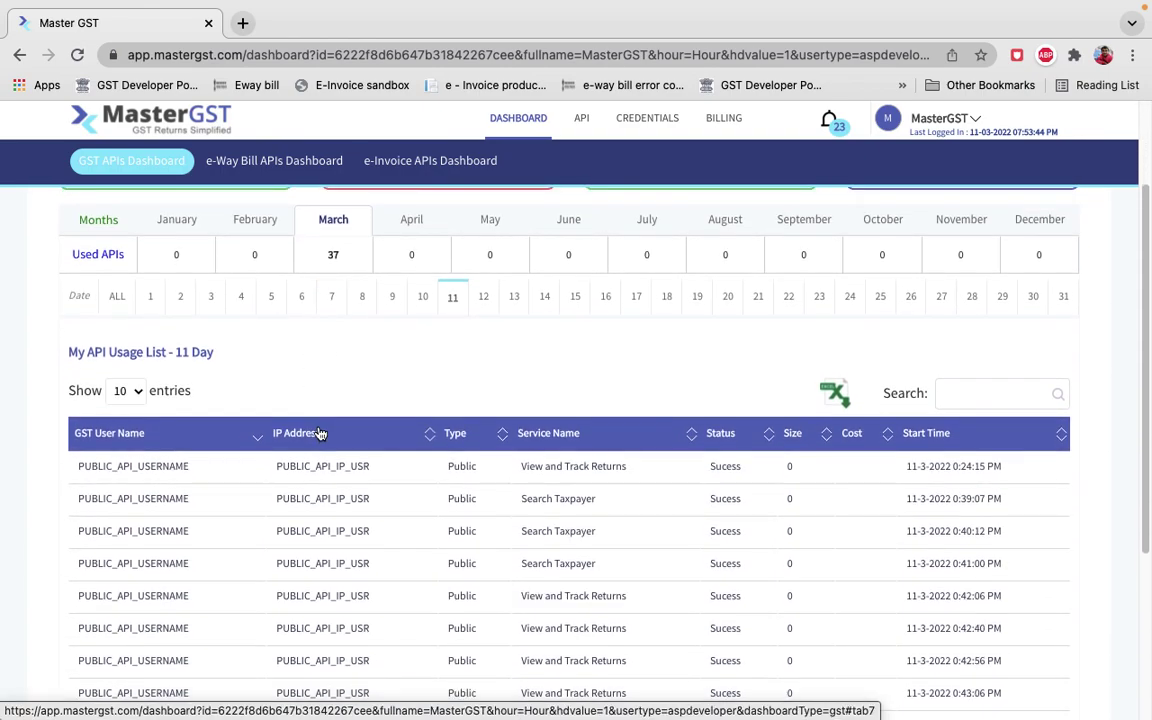
left_click_drag(193, 470, 75, 466)
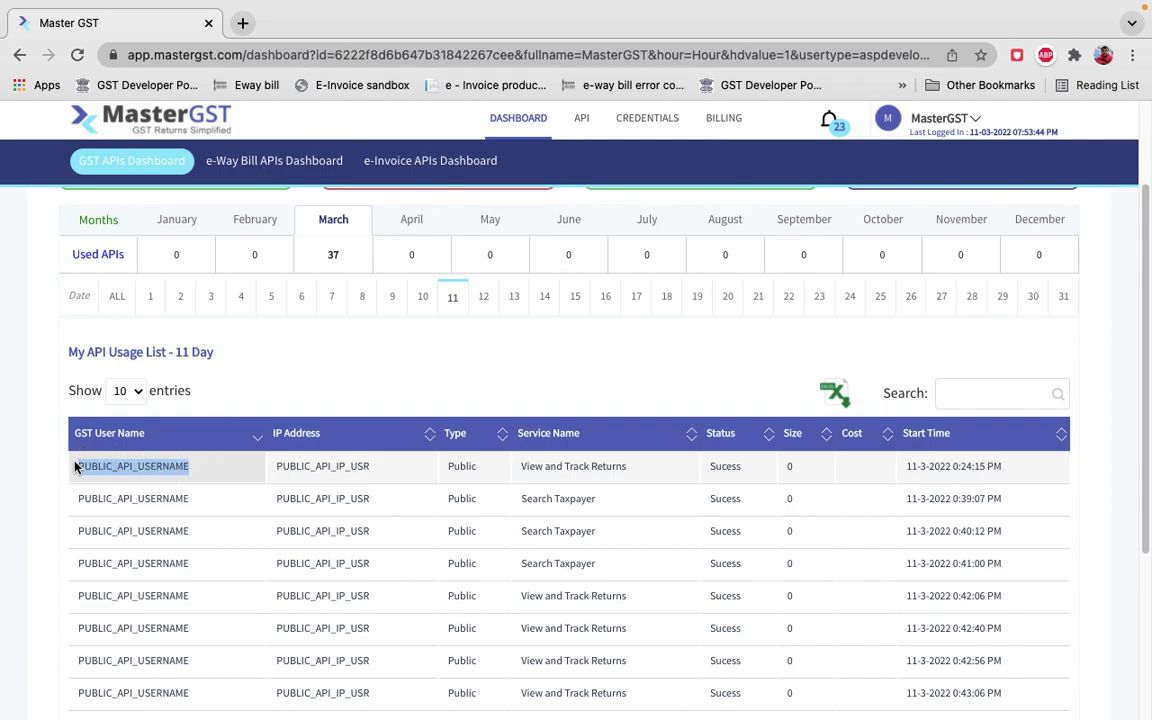
left_click_drag(376, 474, 258, 467)
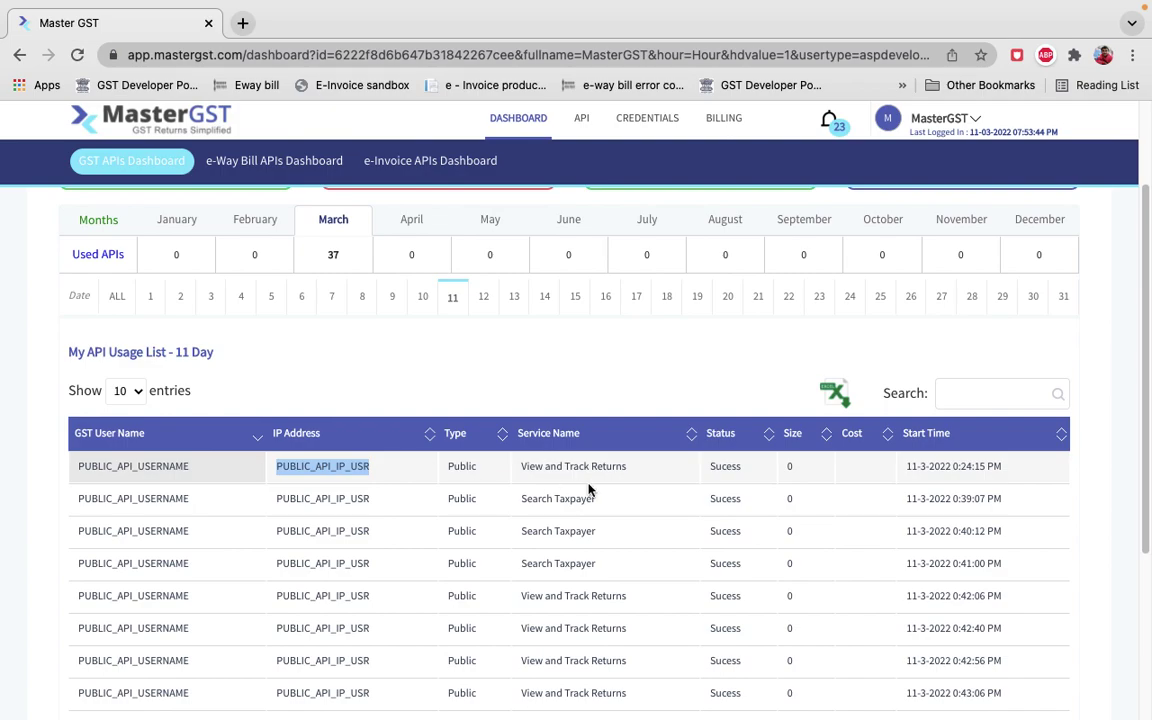
left_click(670, 469)
left_click_drag(1003, 467, 902, 466)
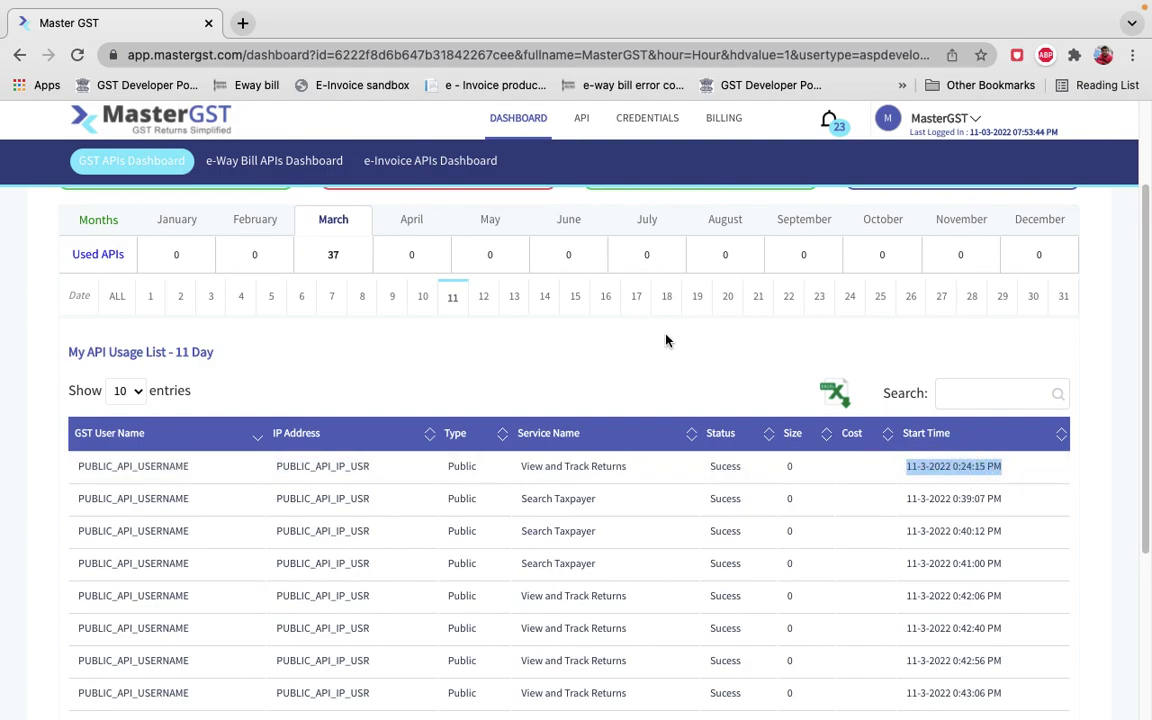
scroll(586, 276, "up", 1)
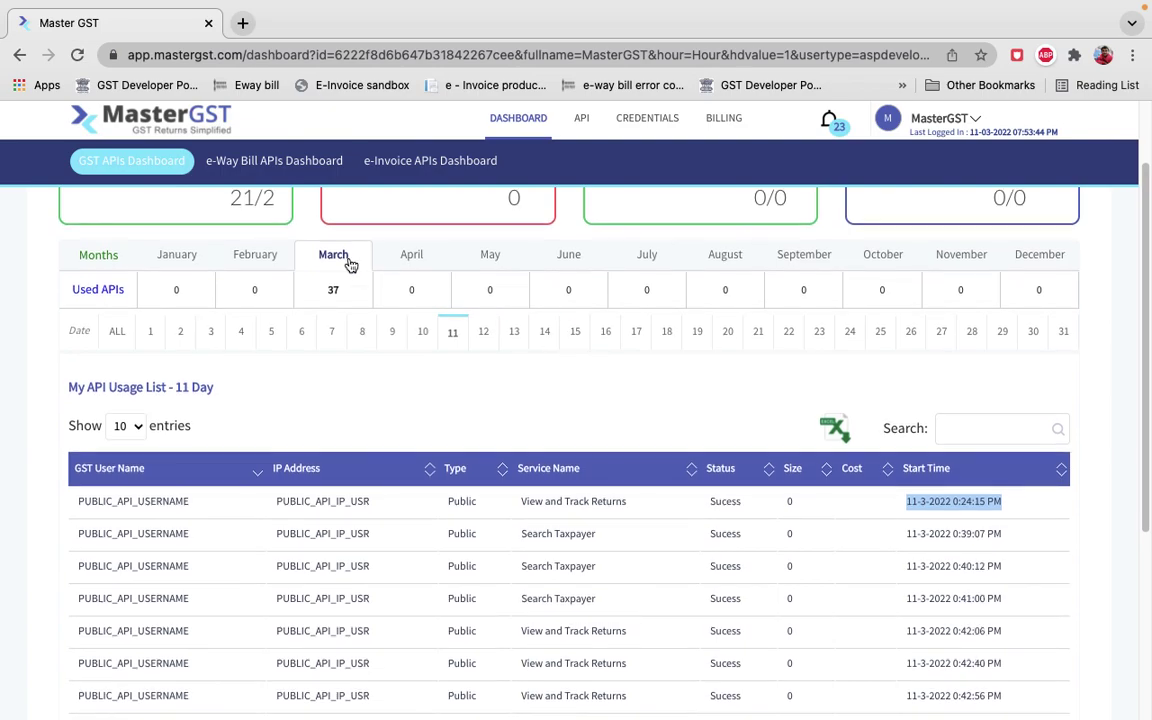
Filter API usage by March 12, 11 and 10, then show all days.
left_click(488, 336)
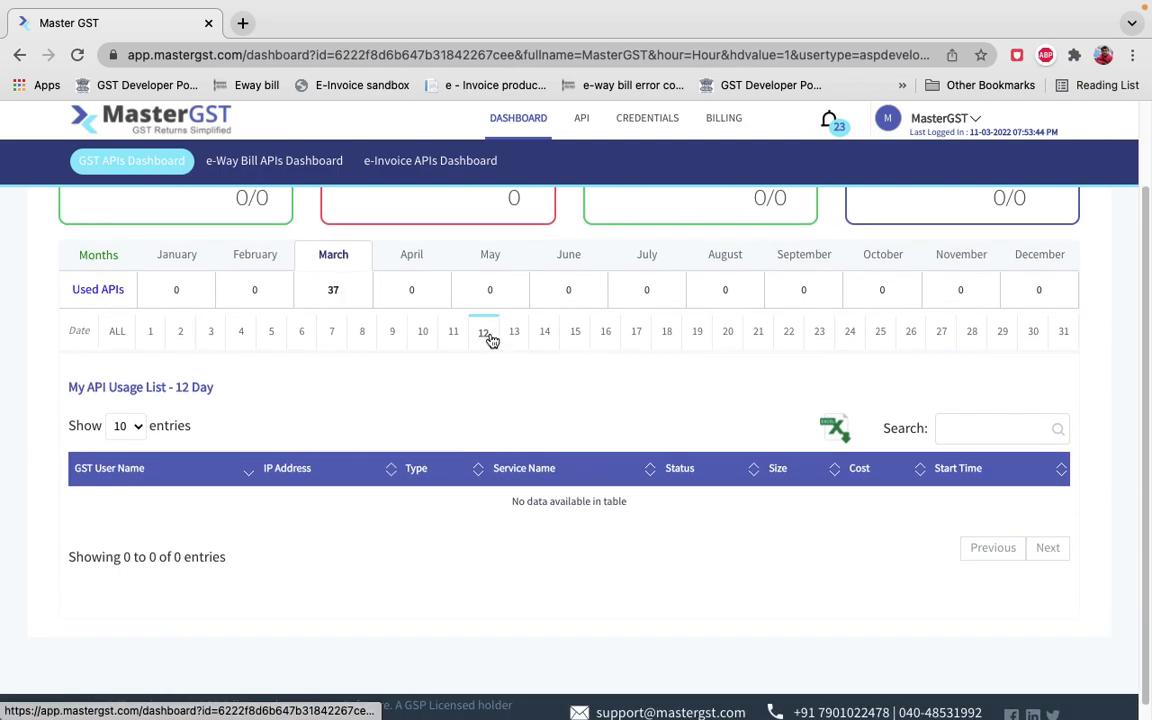
left_click(452, 337)
left_click(425, 338)
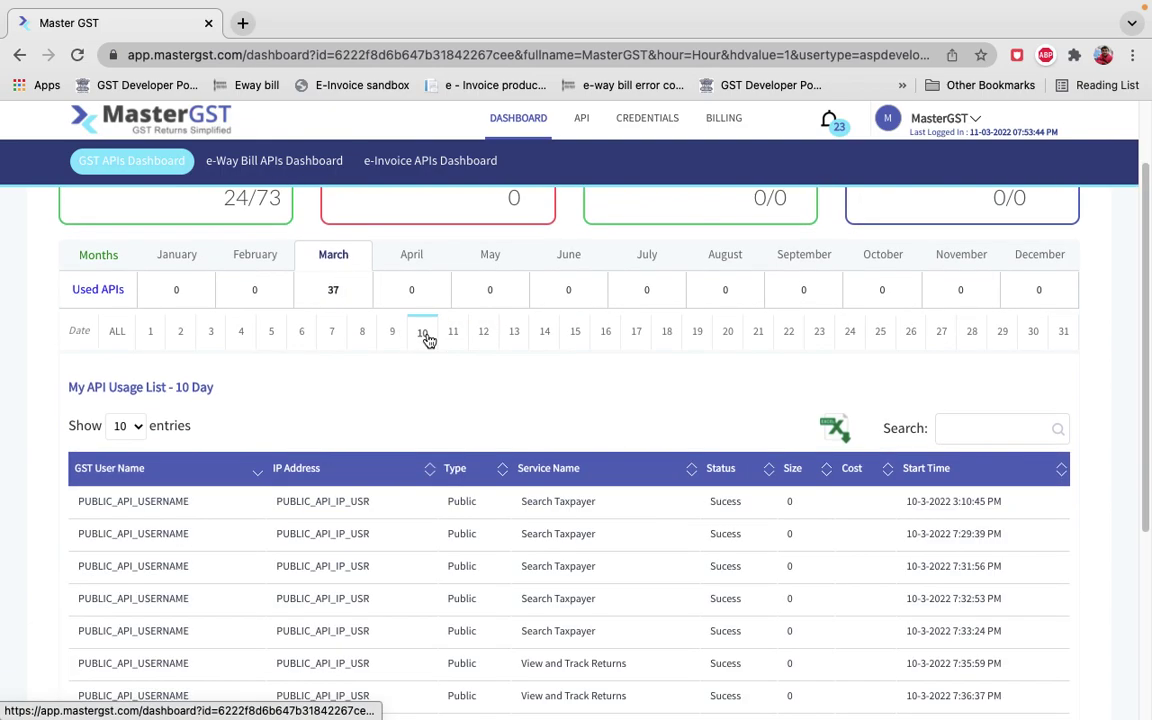
left_click(112, 333)
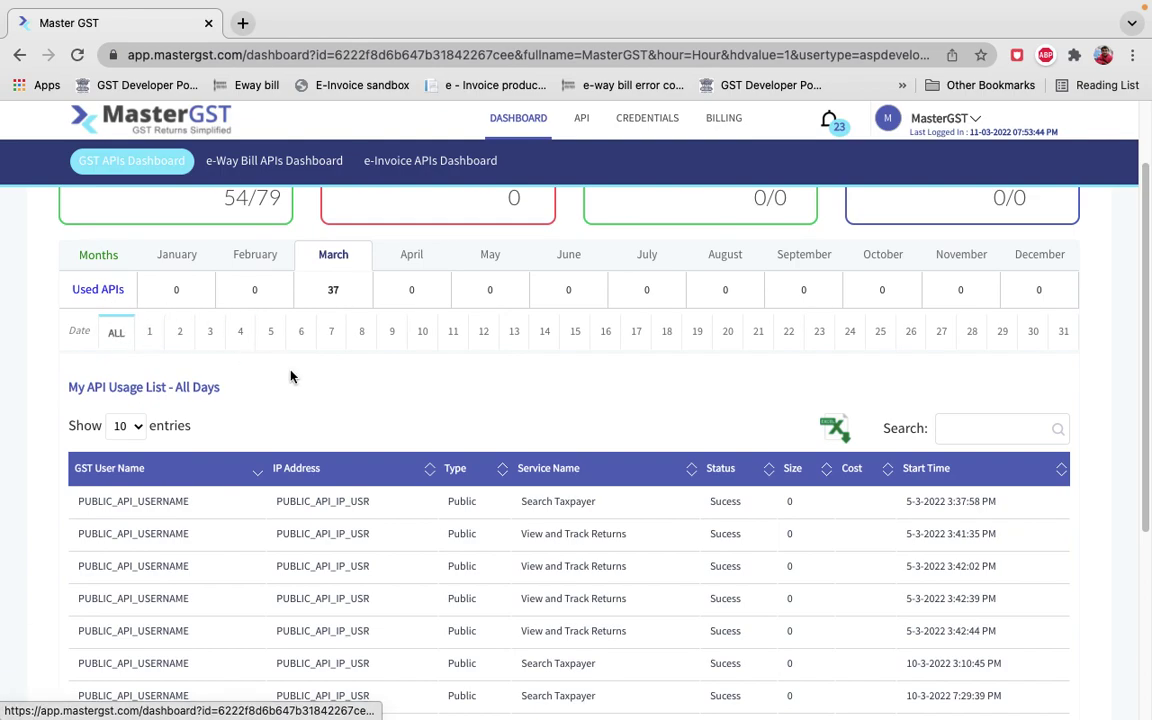
scroll(290, 376, "down", 5)
scroll(290, 376, "up", 4)
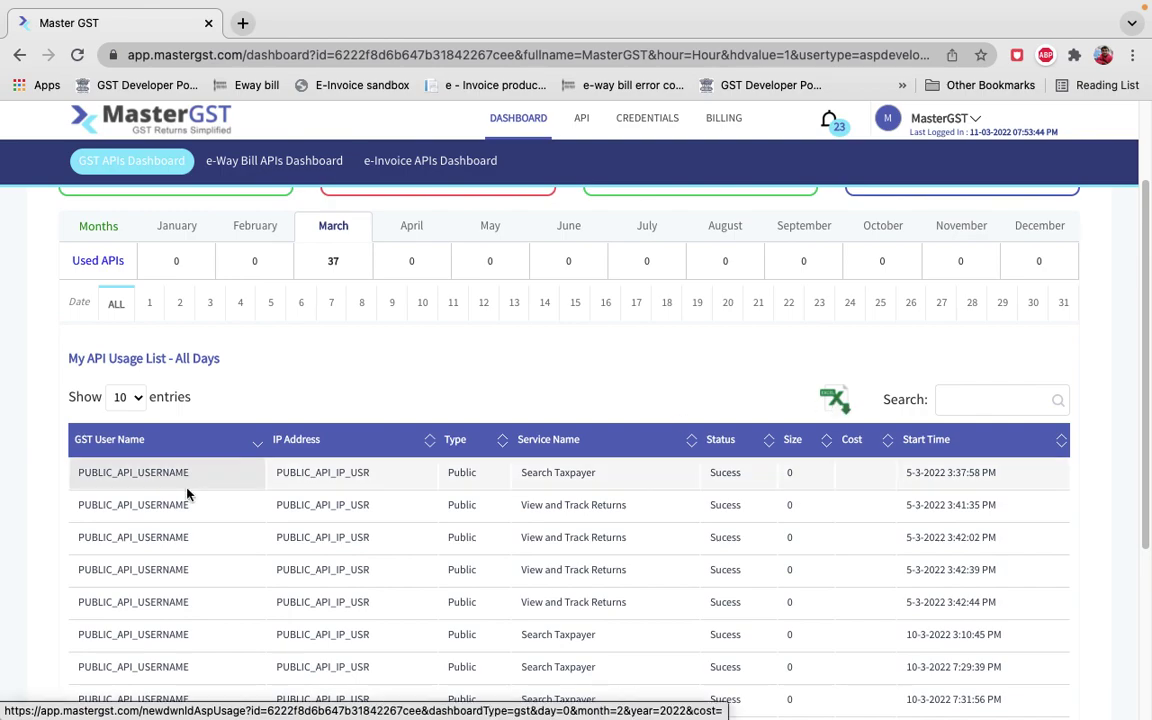
left_click_drag(193, 477, 72, 437)
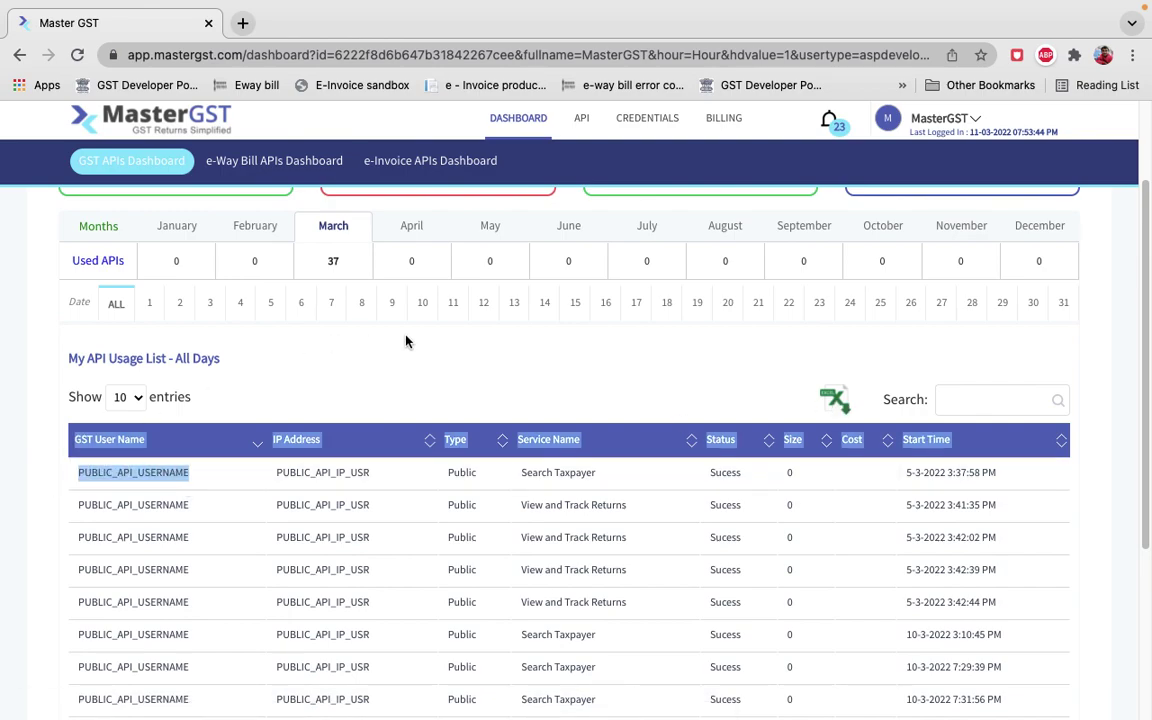
Go to the enabled GST APIs page and expand the Public API group.
left_click(583, 122)
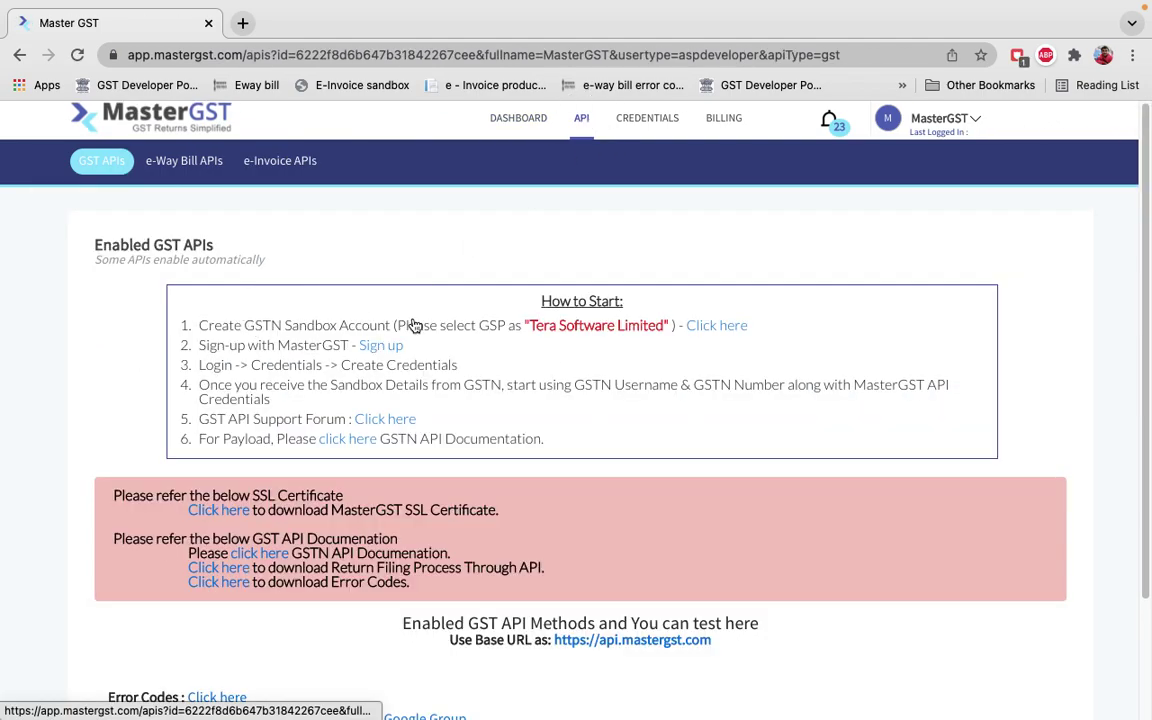
scroll(415, 323, "down", 3)
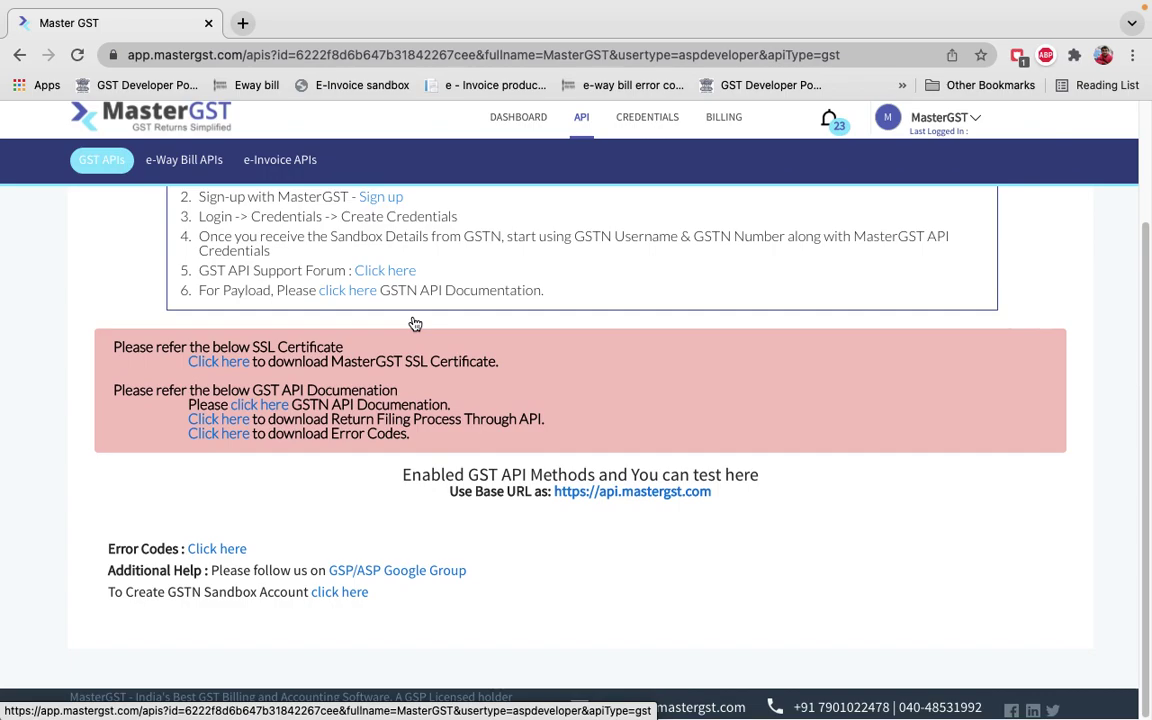
scroll(424, 436, "down", 5)
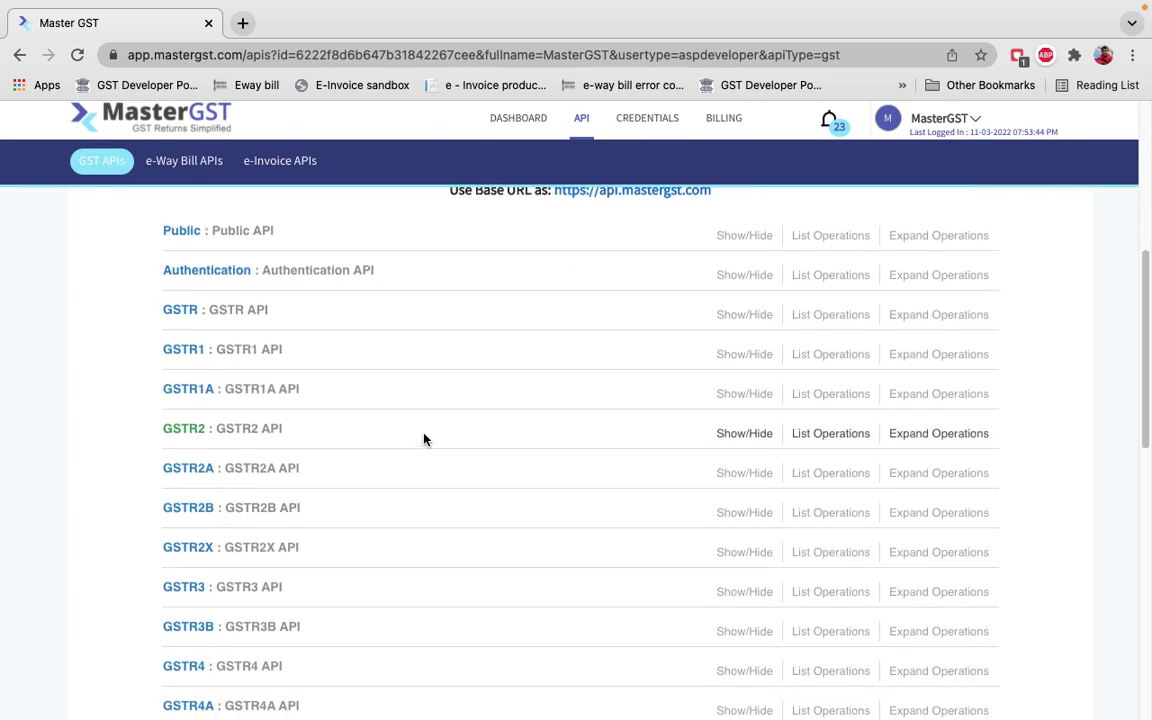
scroll(424, 440, "up", 1)
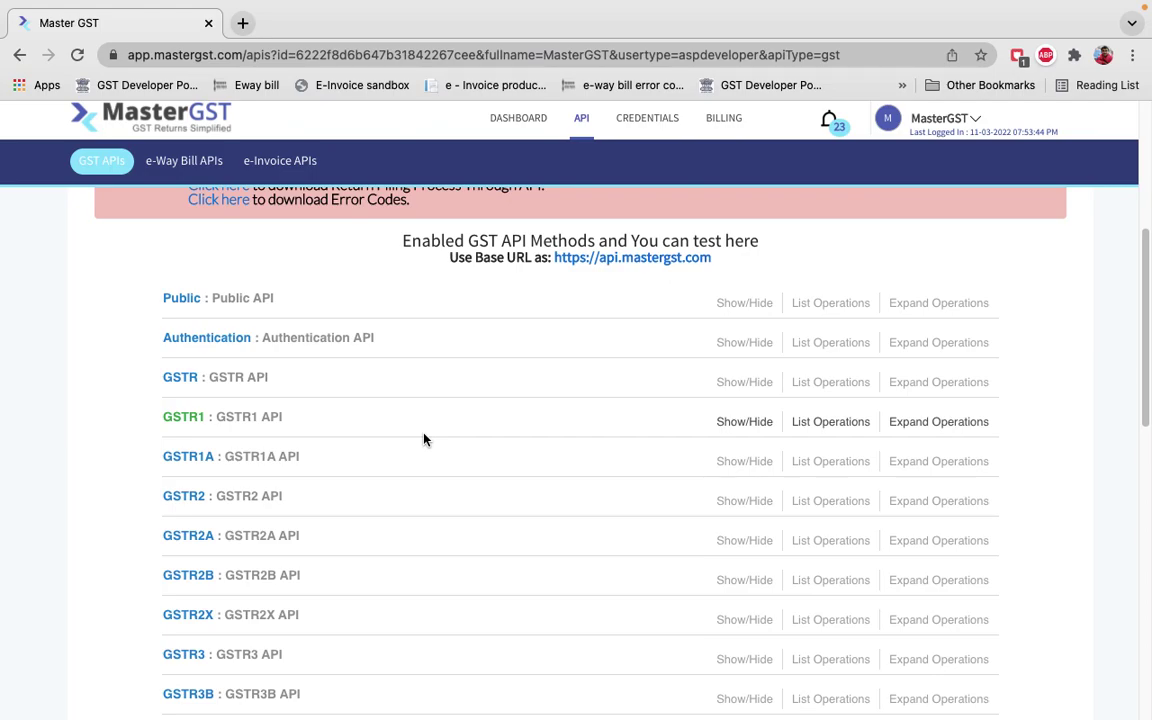
scroll(424, 439, "up", 2)
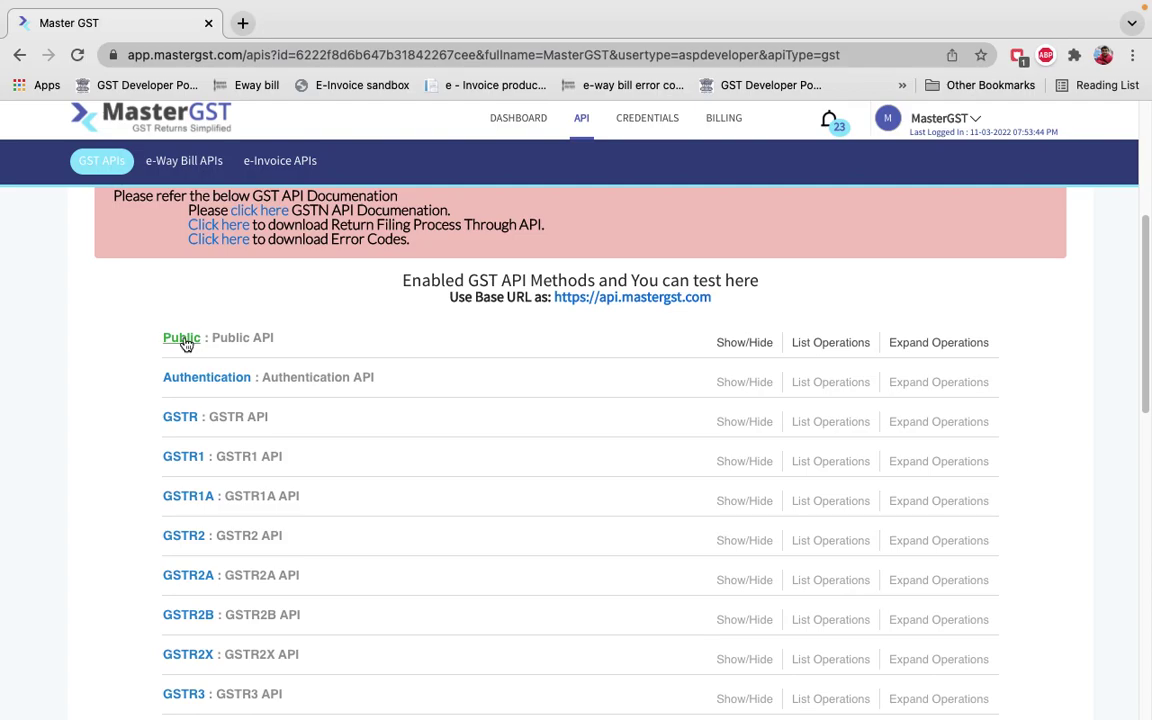
left_click(184, 340)
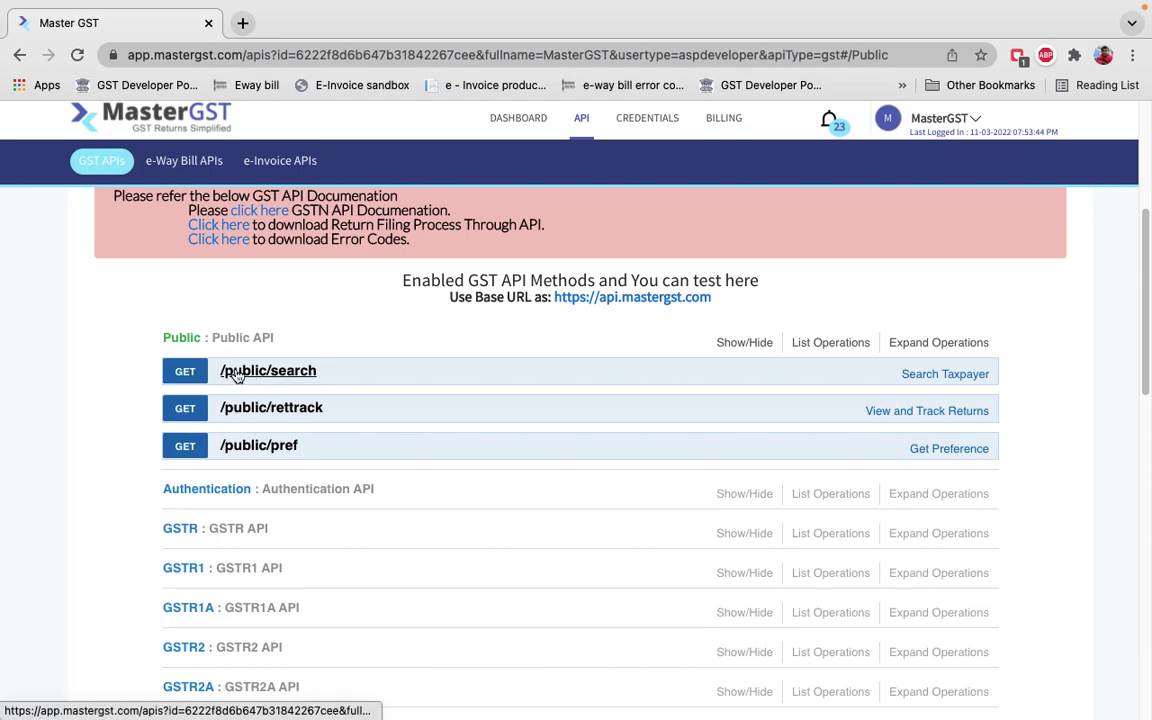
Highlight the Public endpoints, especially the search and rettrack GET methods.
left_click(160, 341)
left_click_drag(160, 341, 280, 460)
left_click(140, 428)
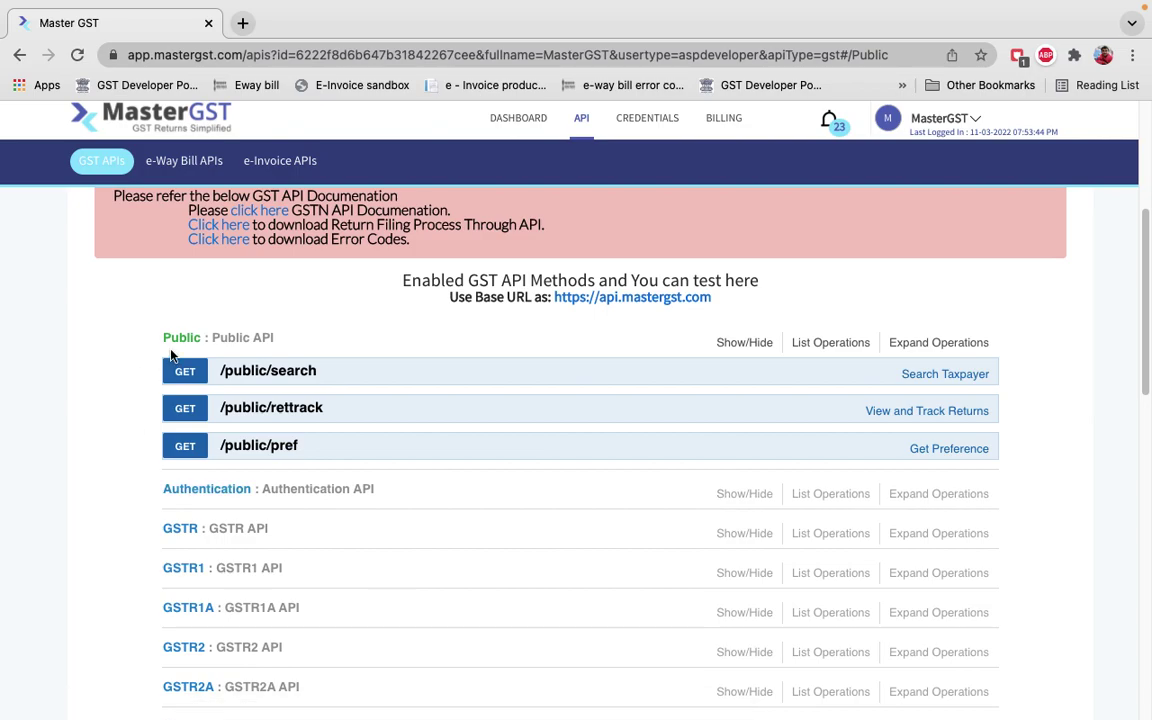
left_click_drag(148, 370, 283, 445)
left_click(122, 398)
scroll(159, 340, "up", 1)
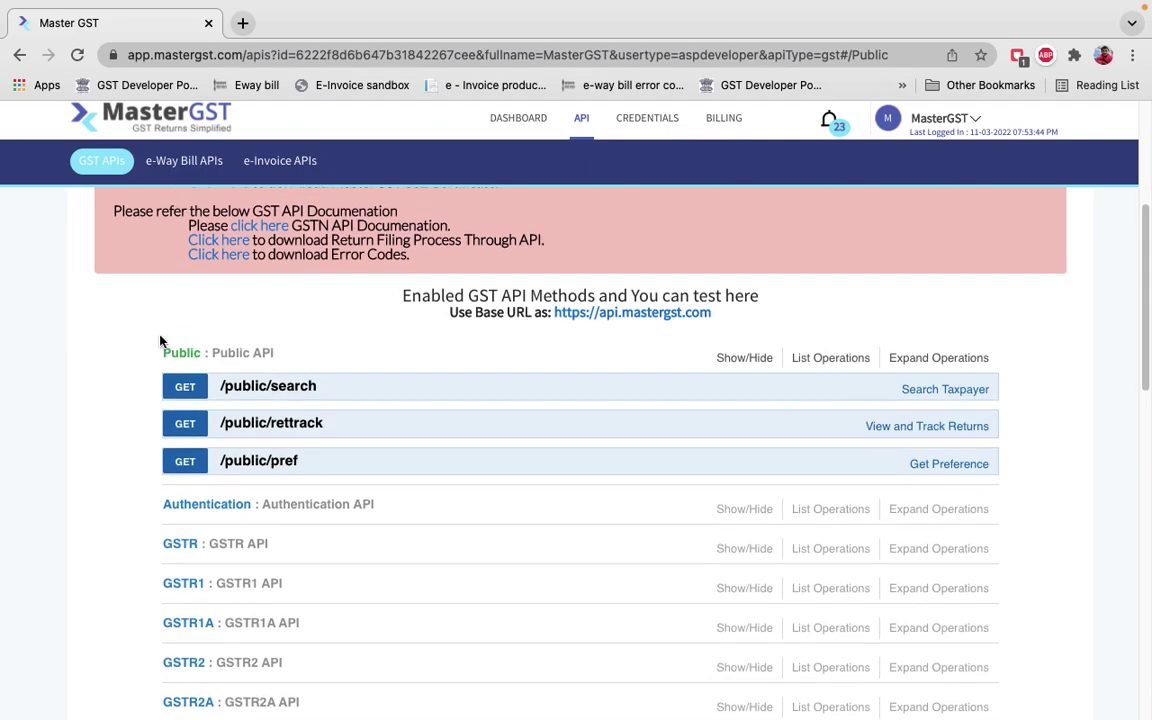
Open the GSTN API documentation's Public APIs list for Other services in a new tab.
left_click(248, 226)
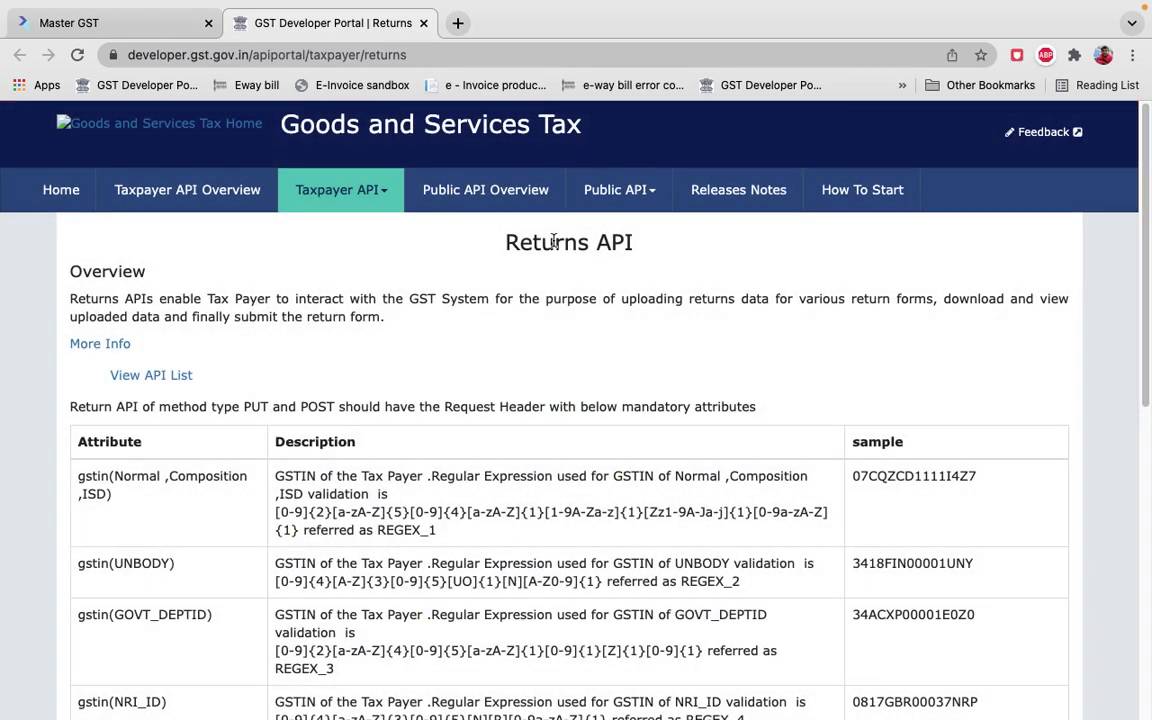
left_click(647, 193)
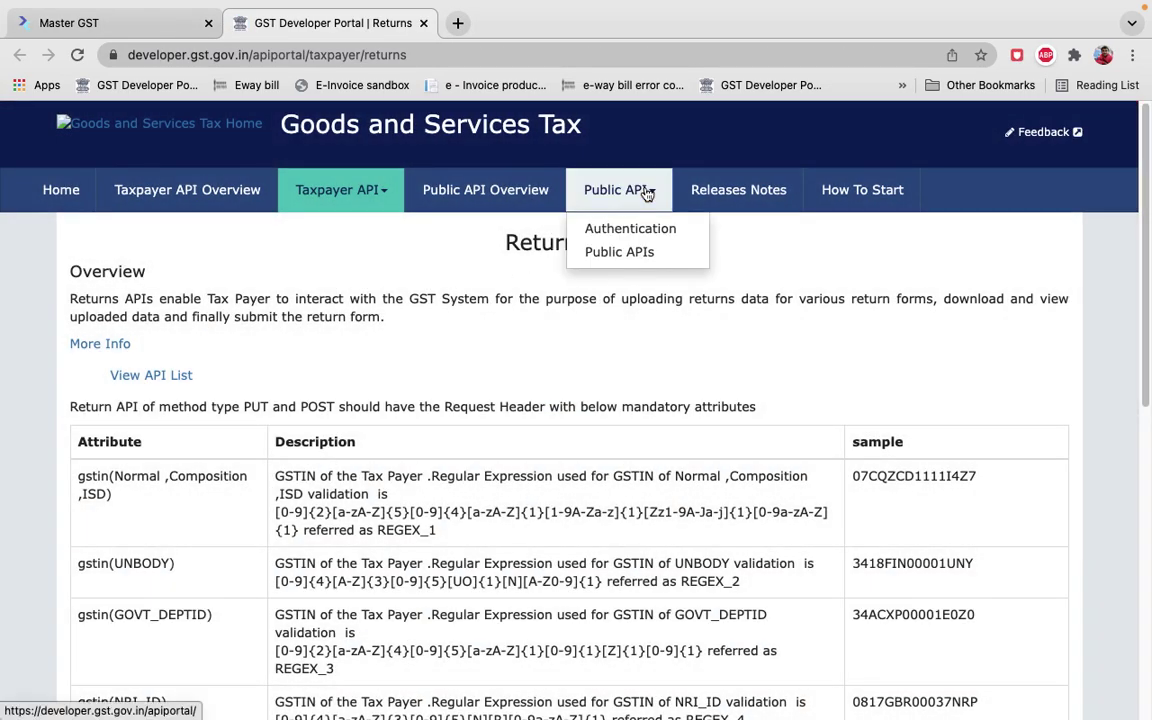
left_click(612, 253)
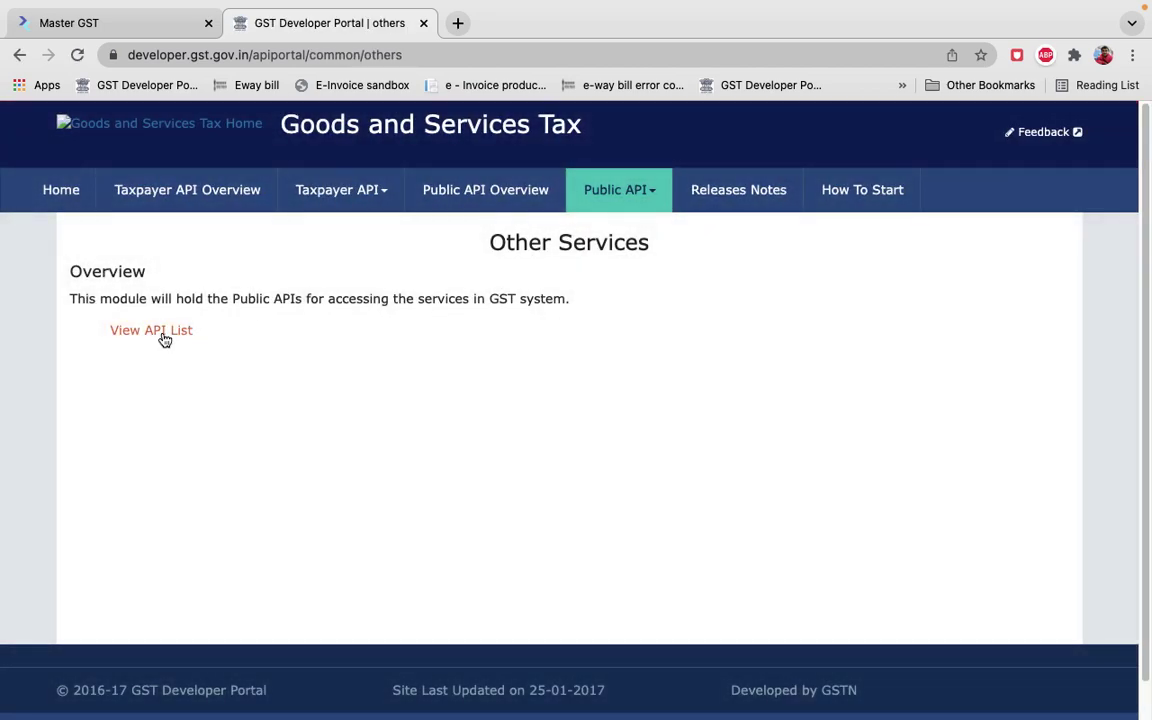
left_click(165, 333)
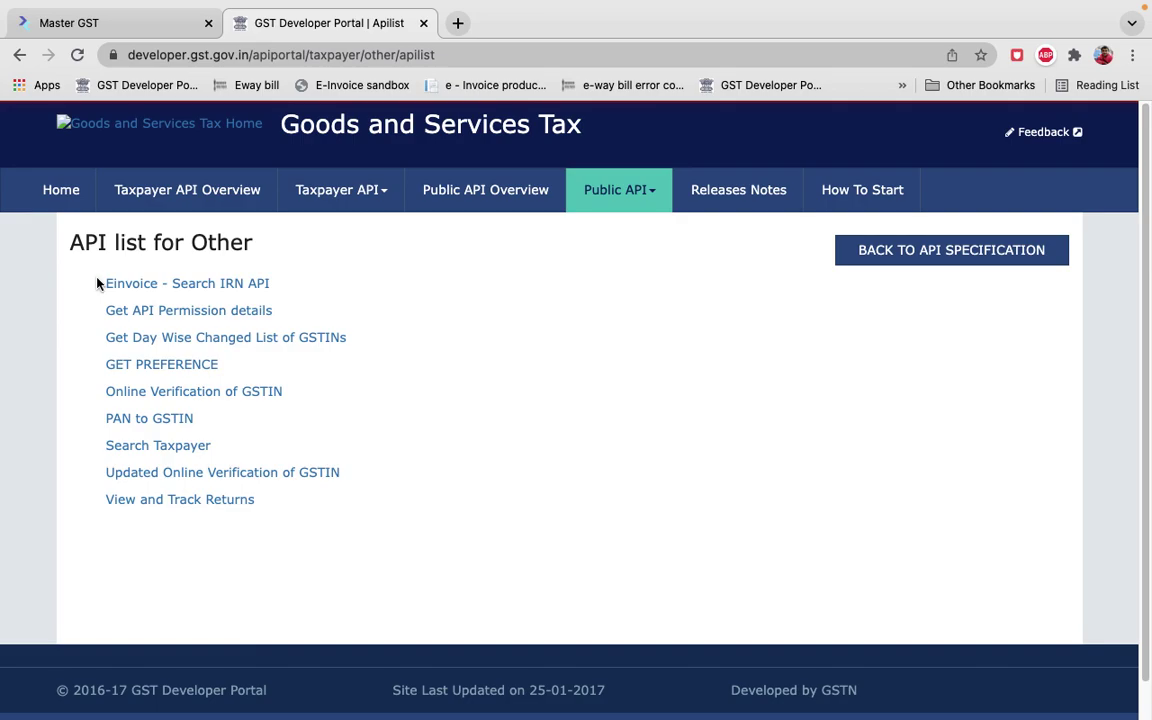
left_click_drag(103, 280, 260, 517)
left_click(148, 28)
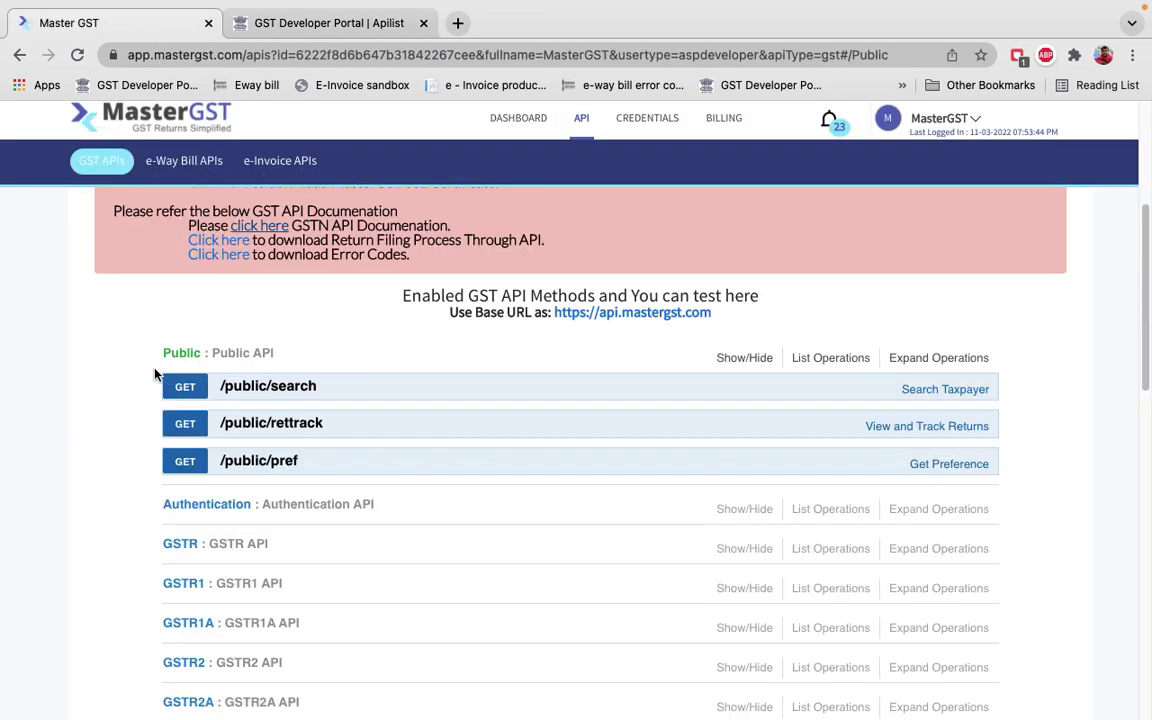
Expand the /public/search taxpayer operation and scroll to its Parameters.
left_click_drag(152, 377, 321, 470)
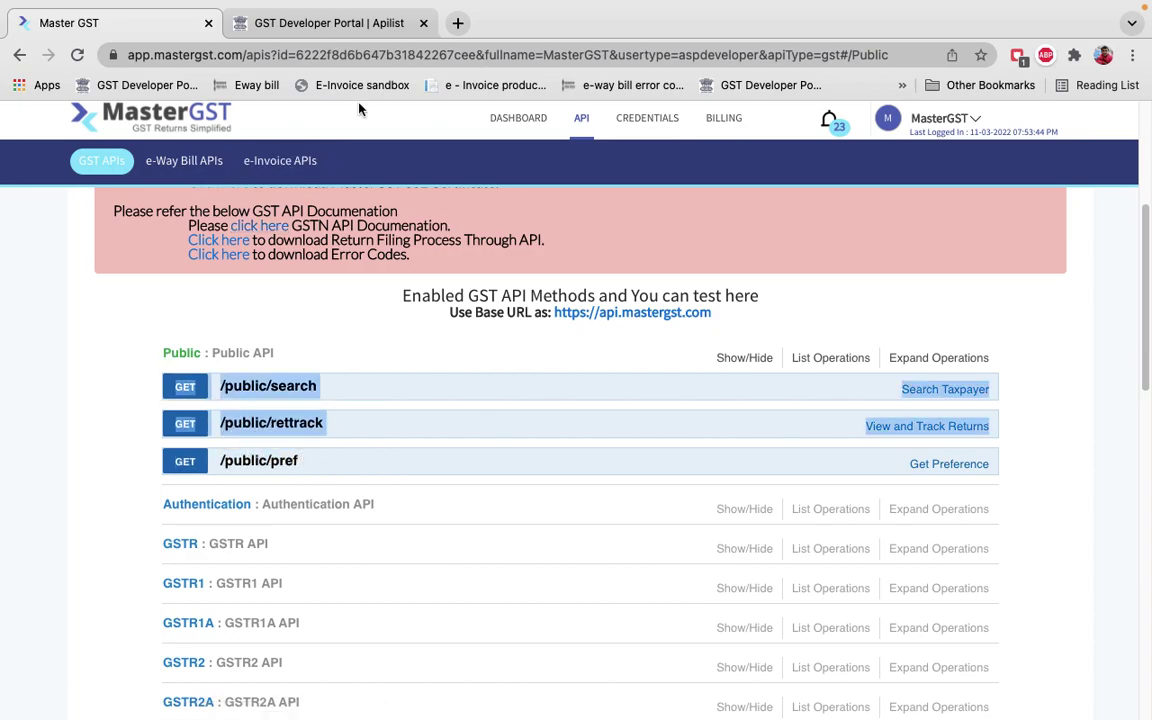
left_click(370, 365)
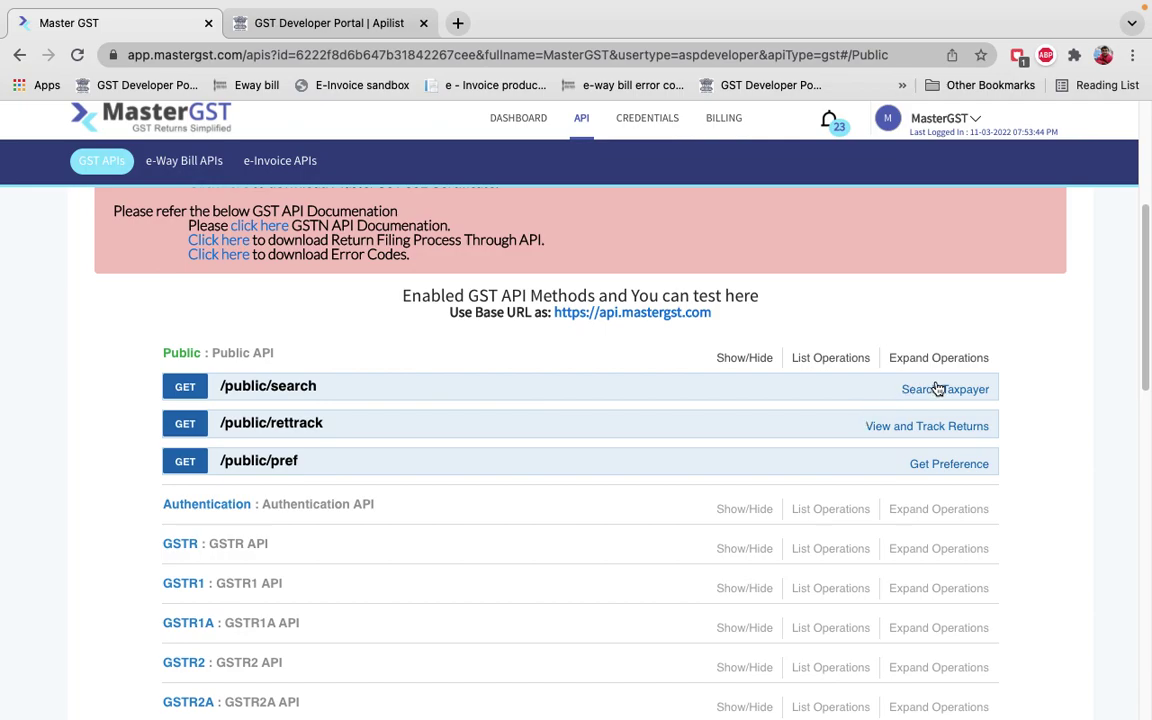
left_click(235, 386)
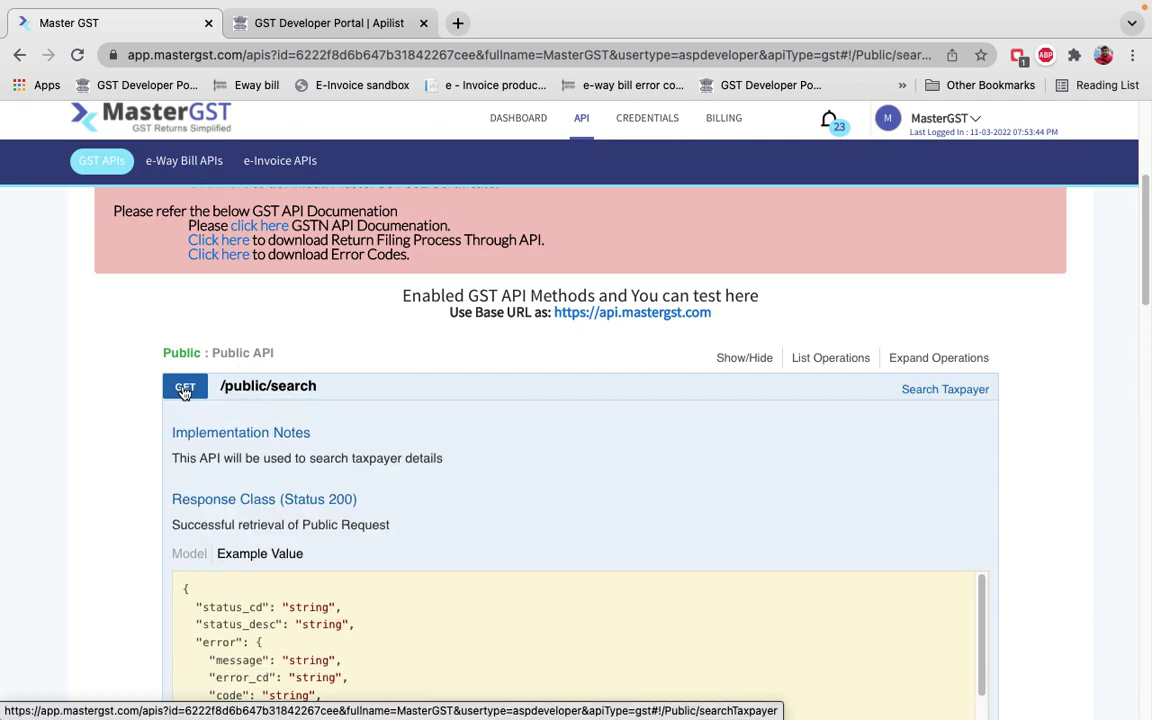
scroll(185, 393, "down", 5)
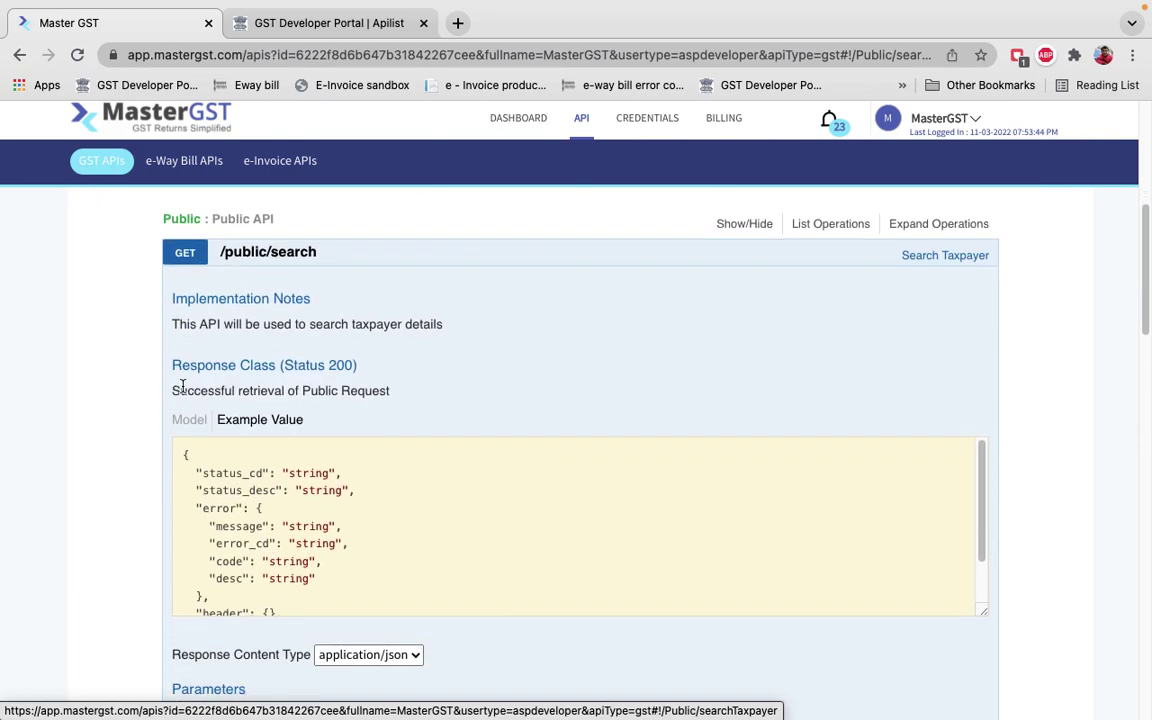
scroll(185, 393, "down", 5)
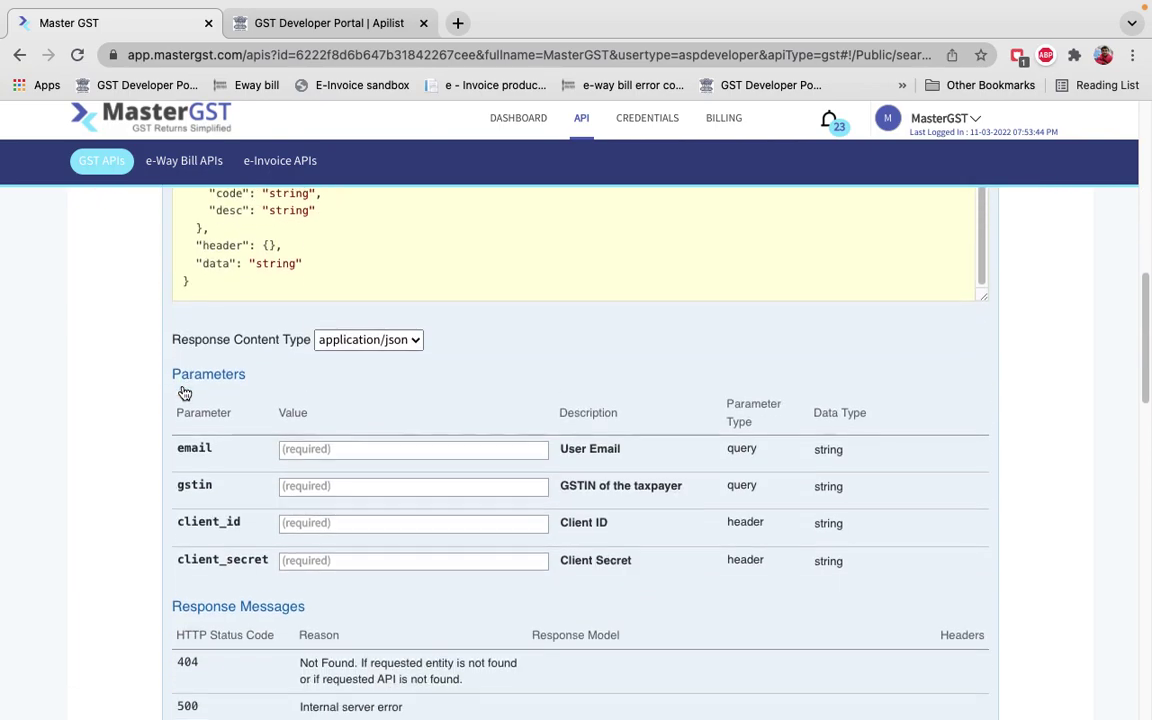
Autofill the email parameter with the account e-mail and verify it against the profile.
left_click(301, 389)
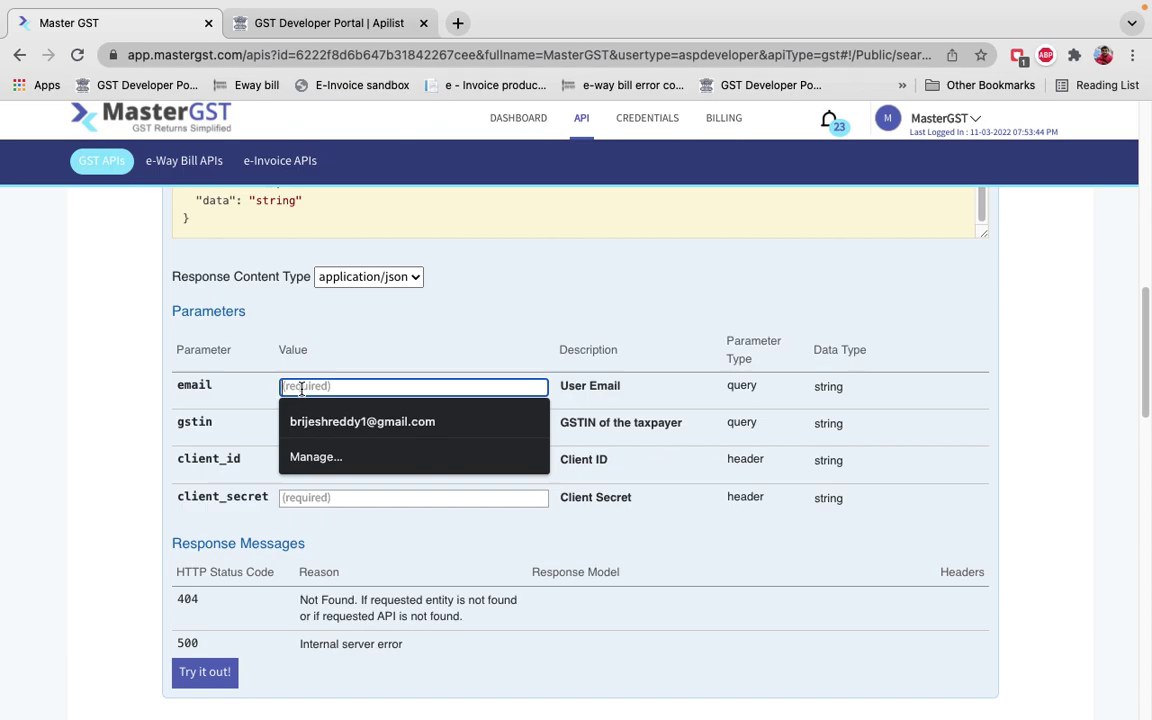
type("api")
key("Down")
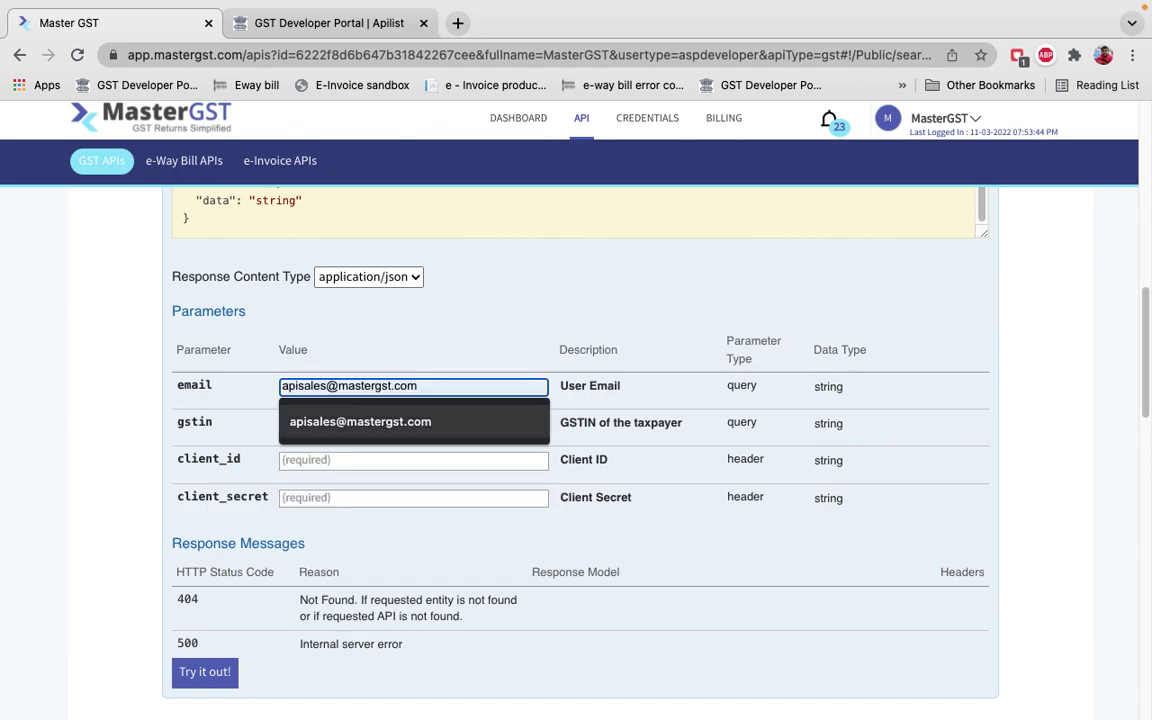
key("Return")
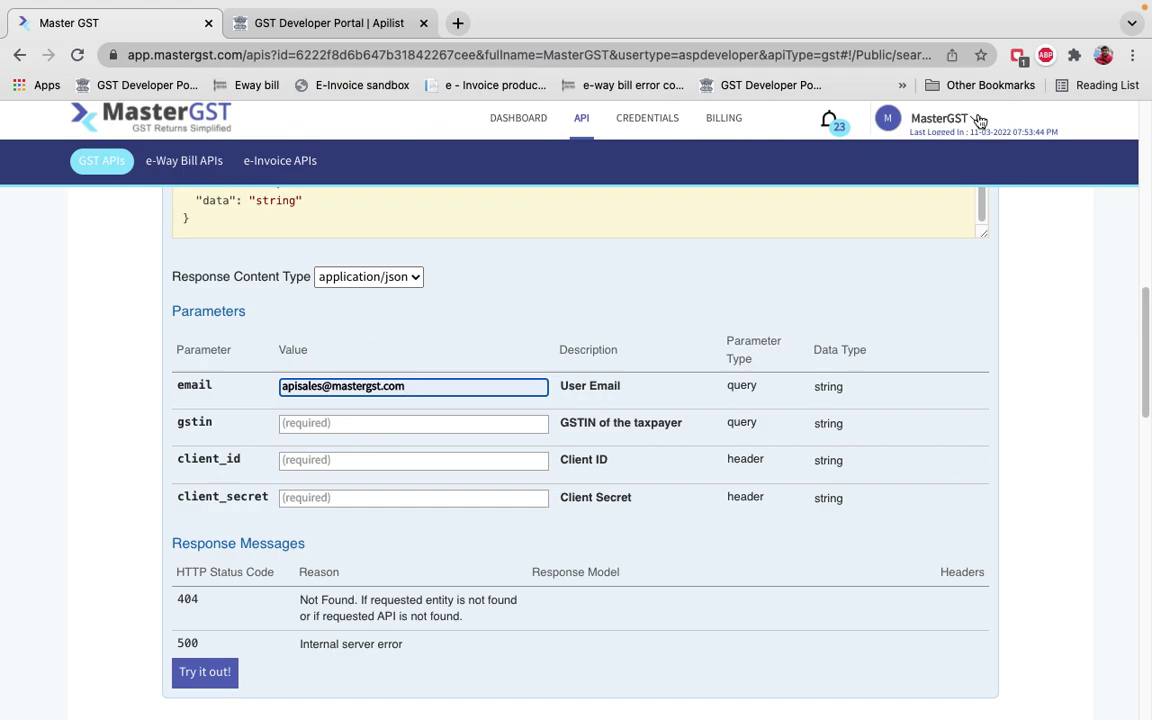
left_click(884, 112)
left_click_drag(910, 225, 1044, 236)
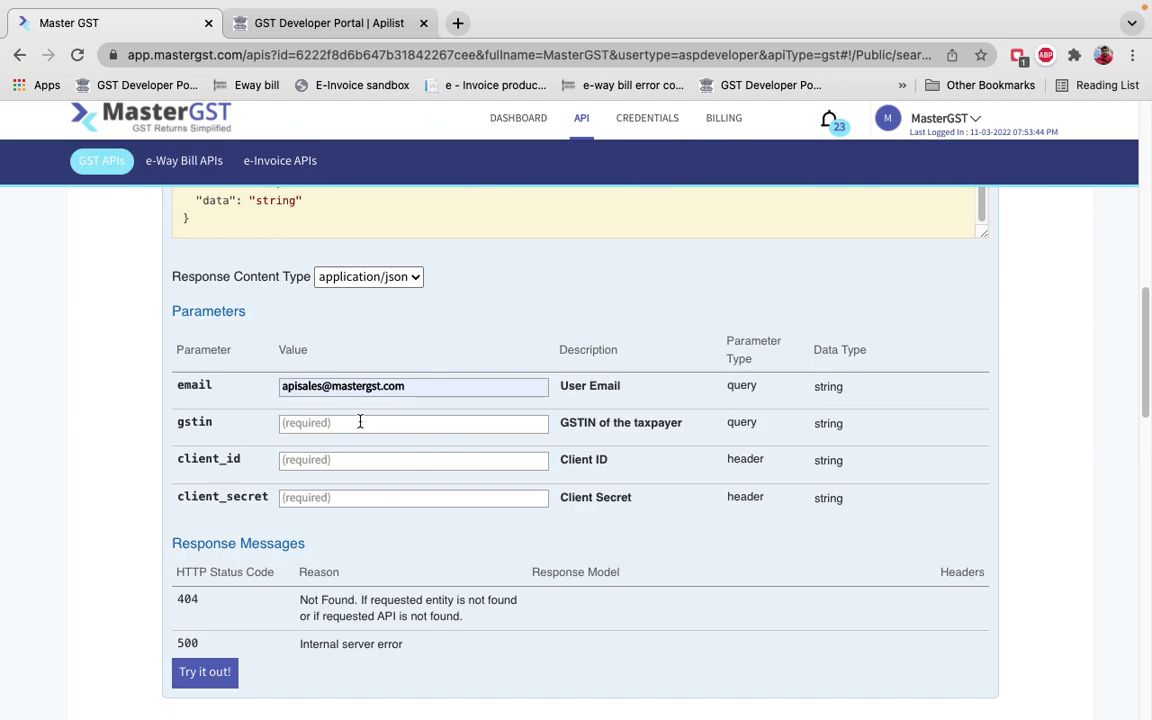
right_click(644, 119)
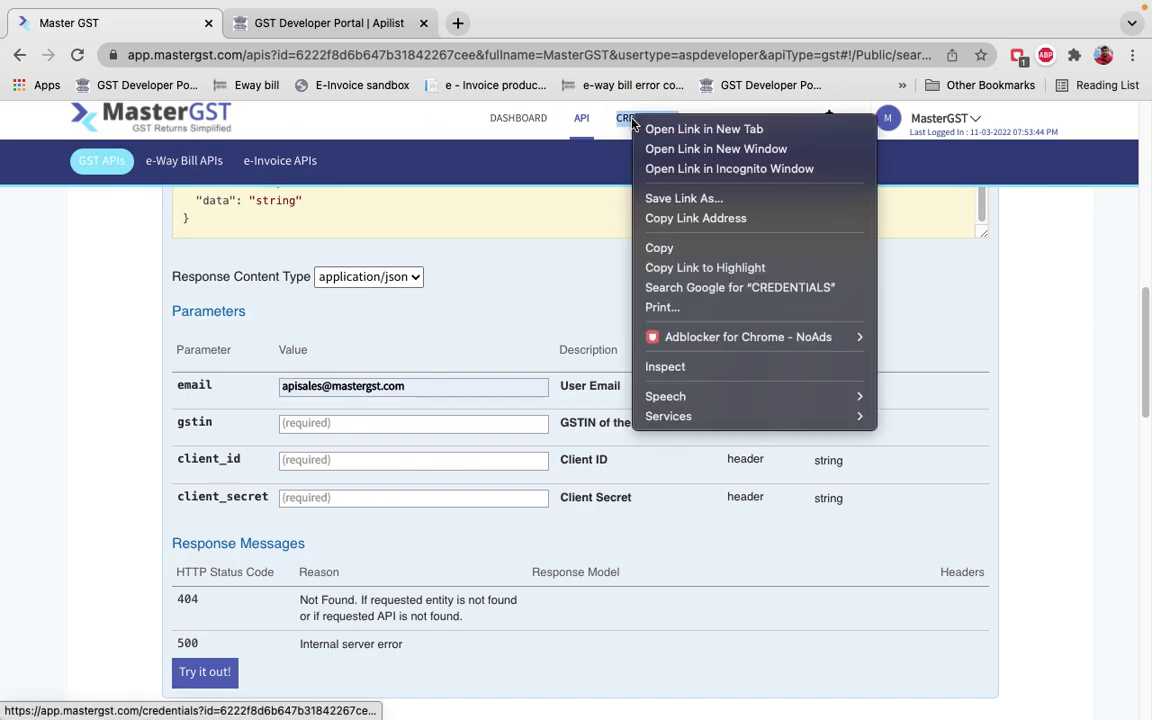
Open CREDENTIALS in a new tab, compare production and sandbox keys, and copy the first sandbox client ID.
left_click(647, 131)
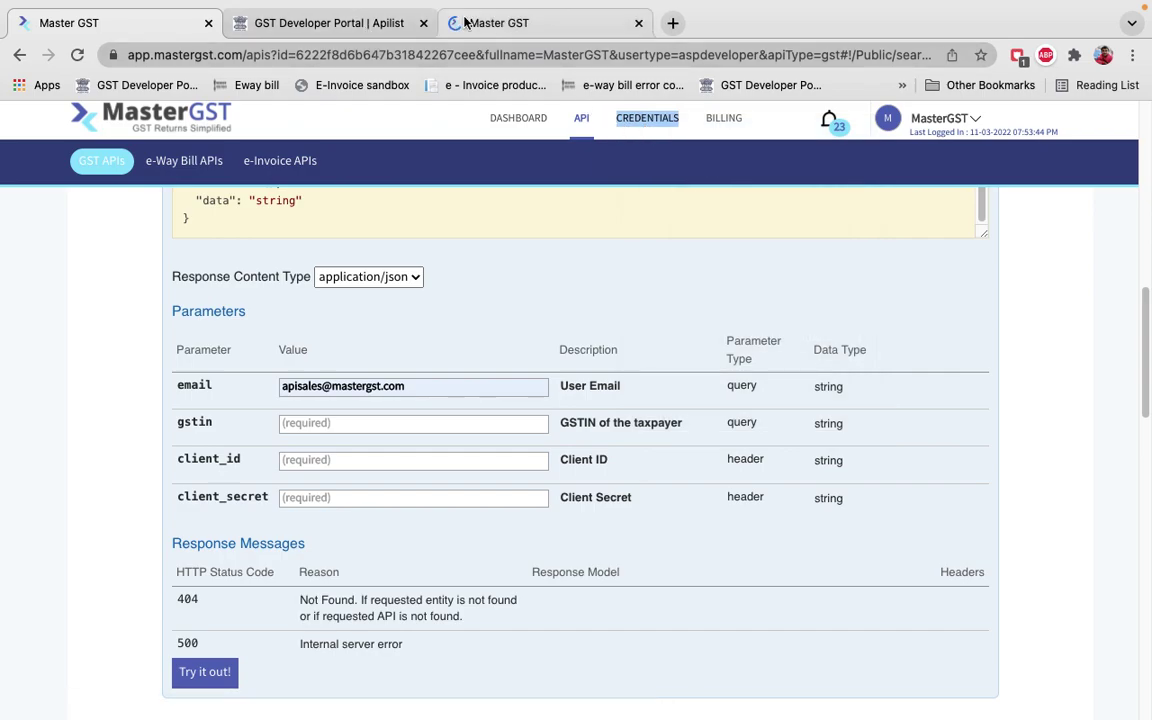
left_click(476, 25)
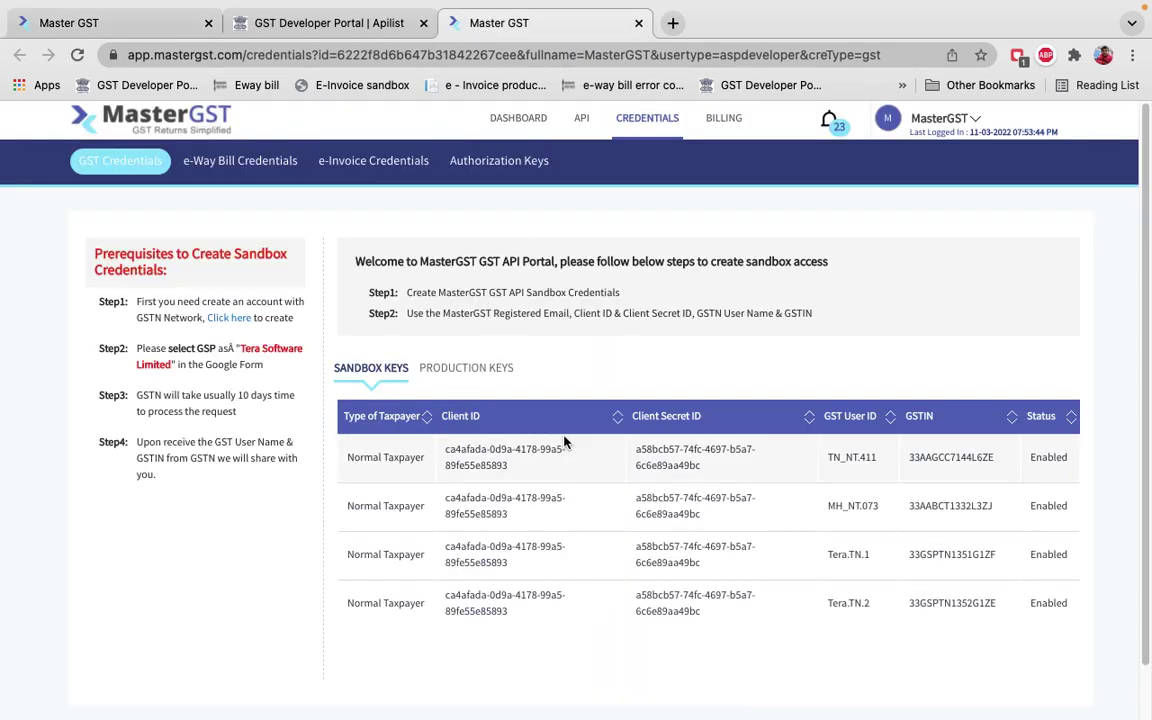
left_click(450, 380)
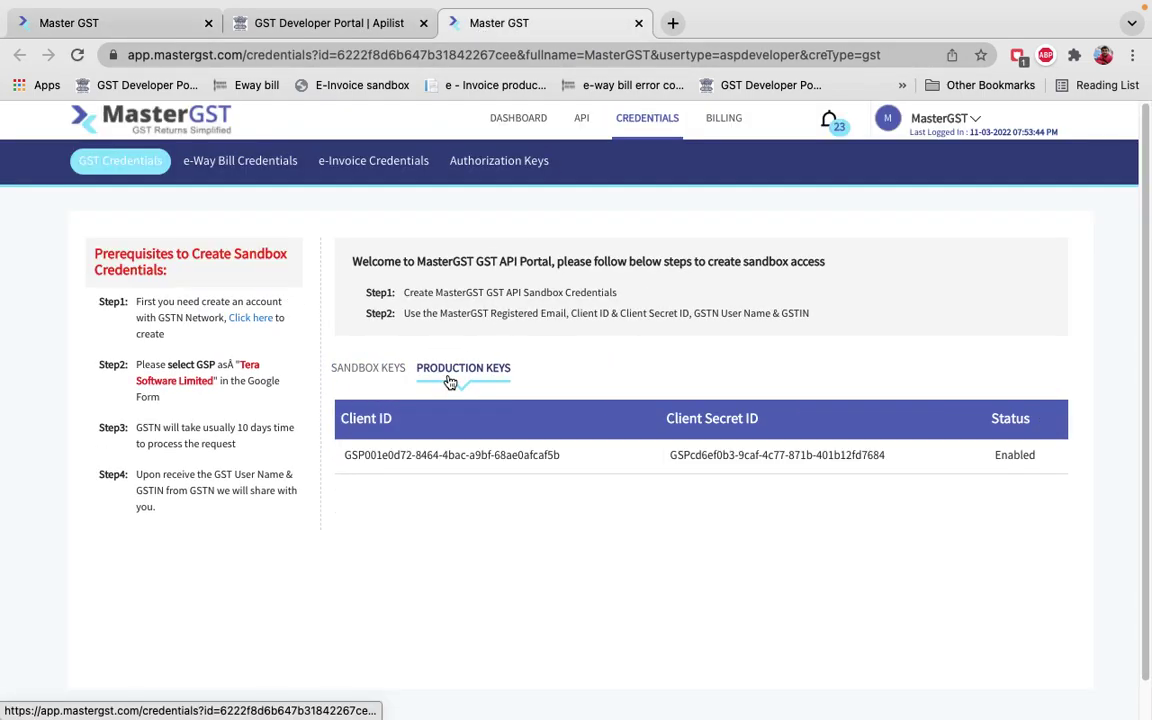
left_click(372, 370)
double_click(653, 466)
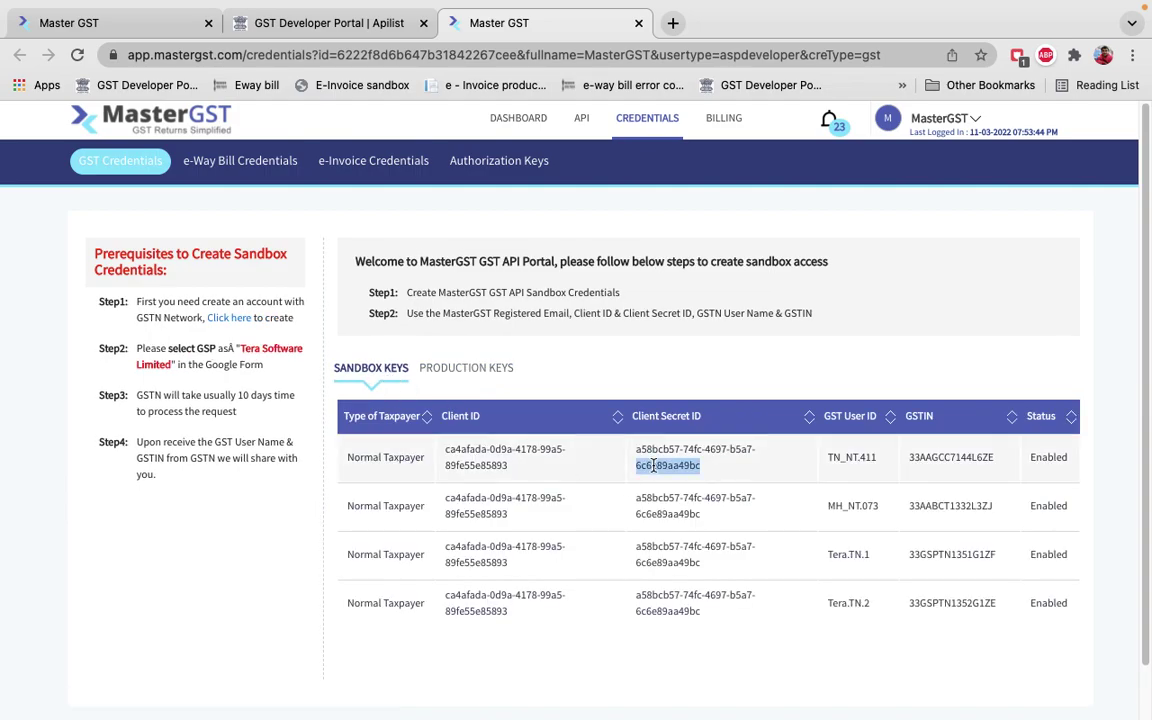
left_click(465, 372)
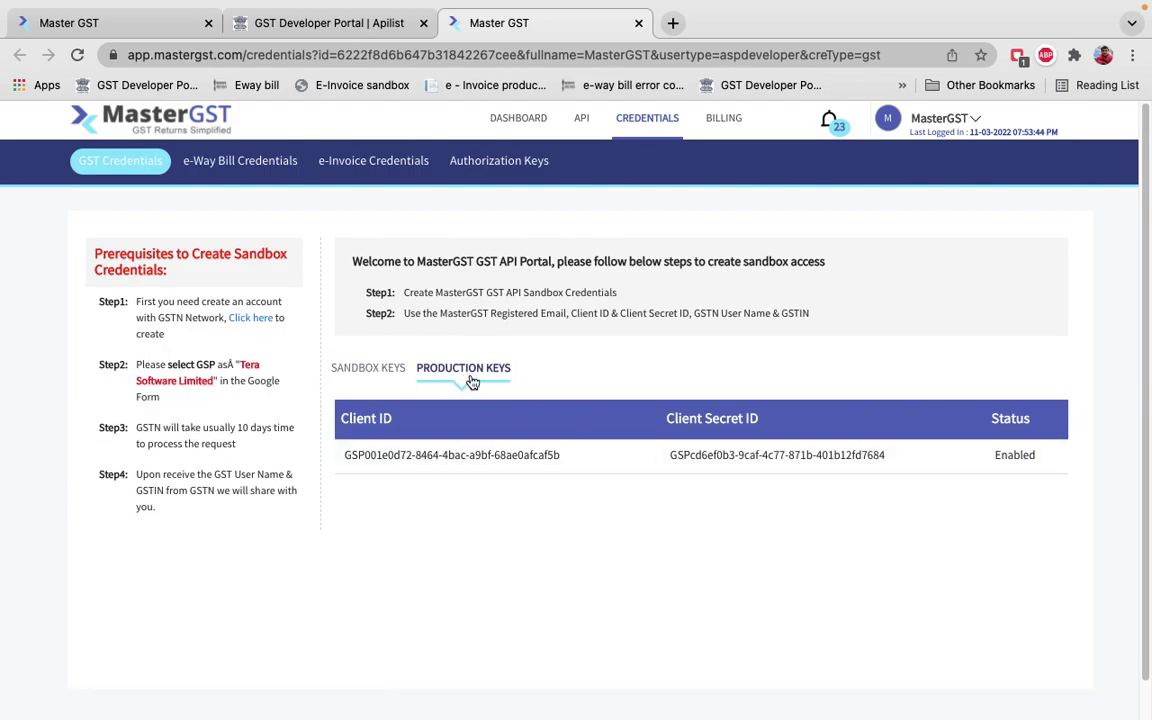
left_click(368, 368)
triple_click(492, 457)
key("super+c")
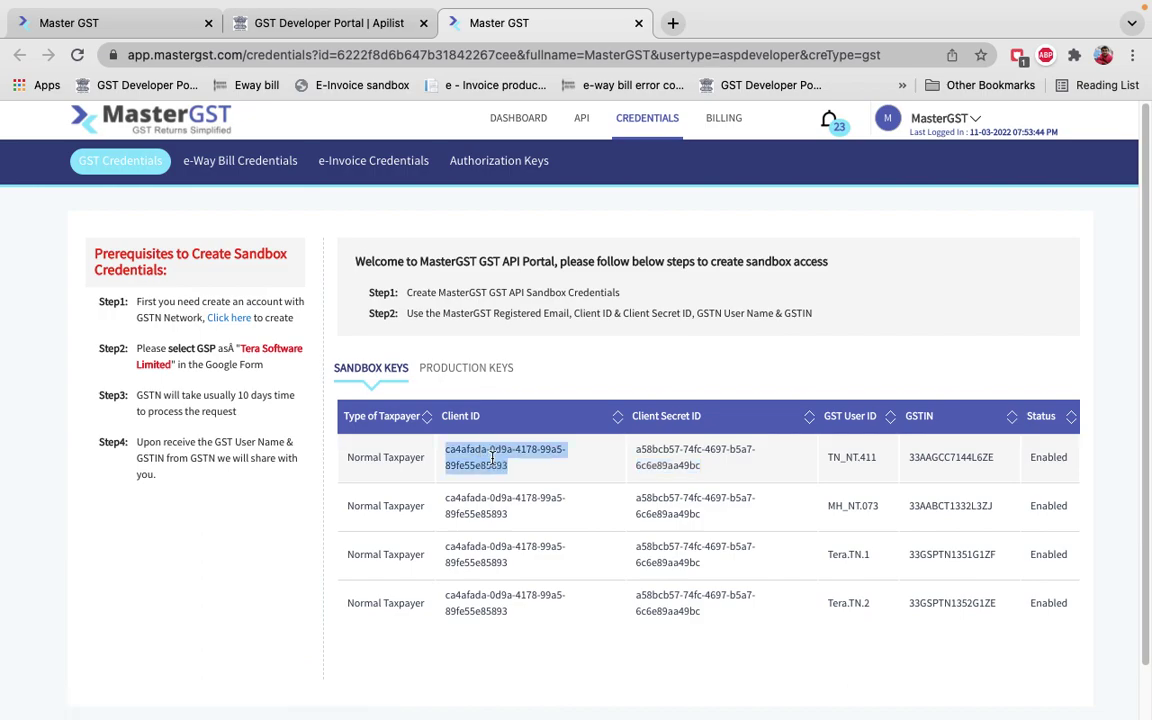
Paste the first sandbox row's client ID and client secret into client_id and client_secret.
left_click(148, 30)
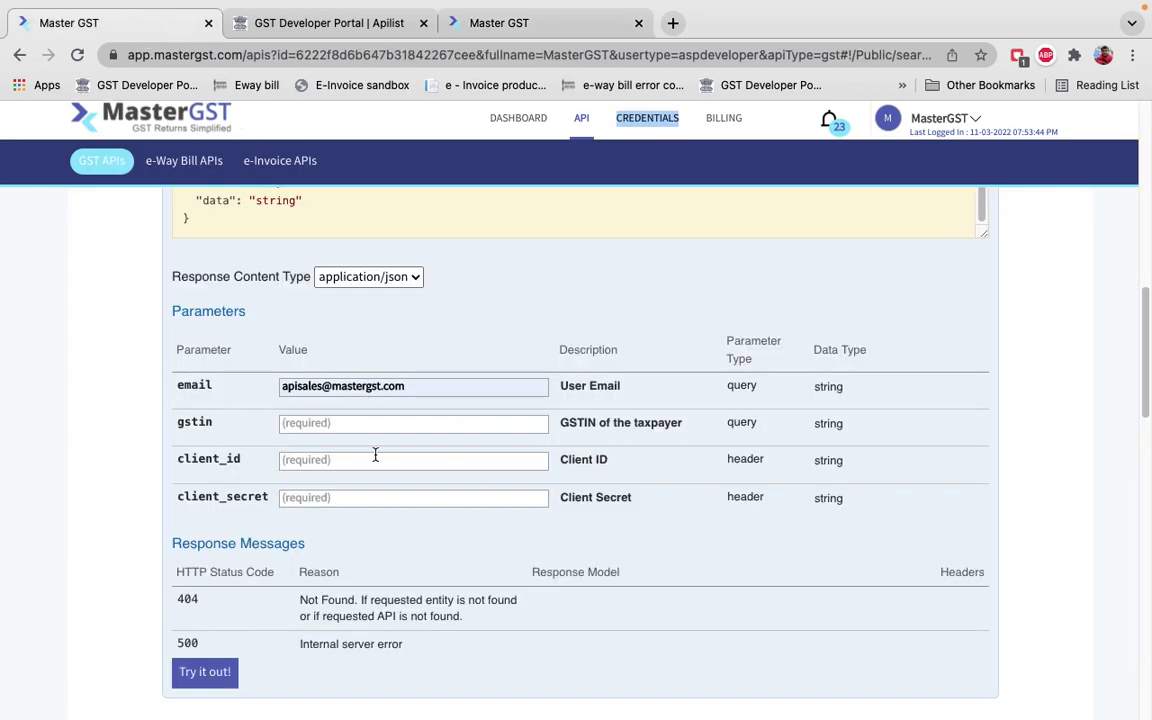
left_click(329, 460)
key("super+v")
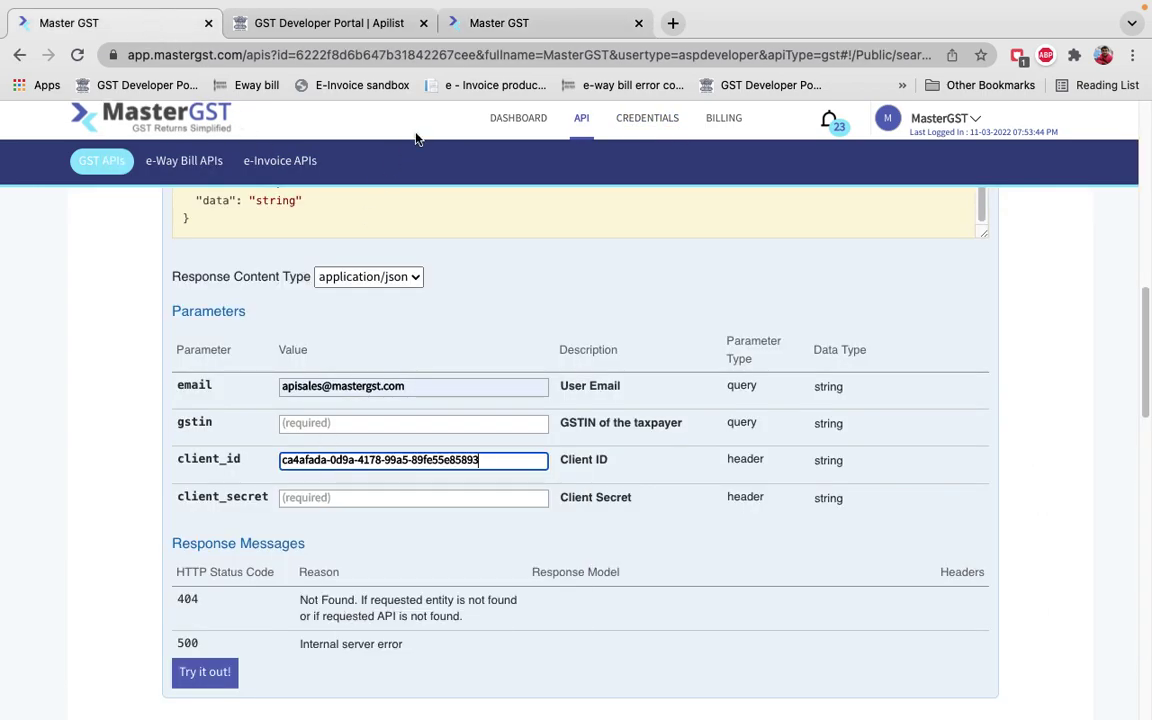
left_click(490, 18)
double_click(670, 462)
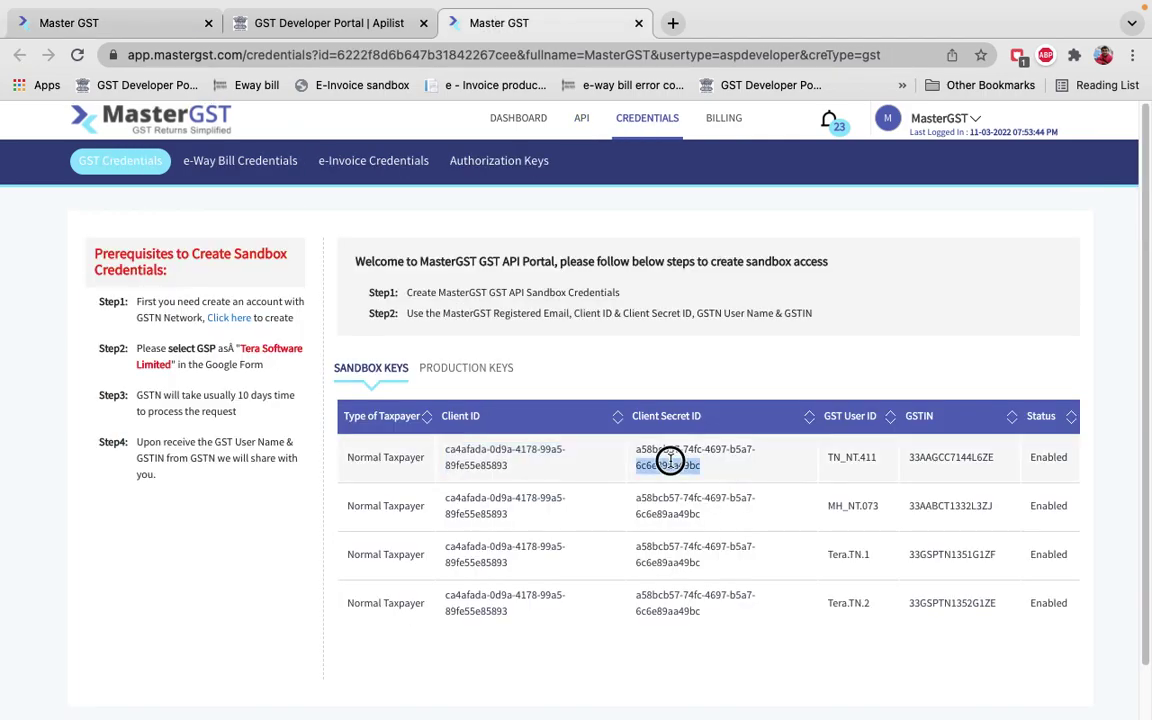
triple_click(670, 462)
key("super+c")
left_click(157, 30)
left_click(330, 497)
key("super+v")
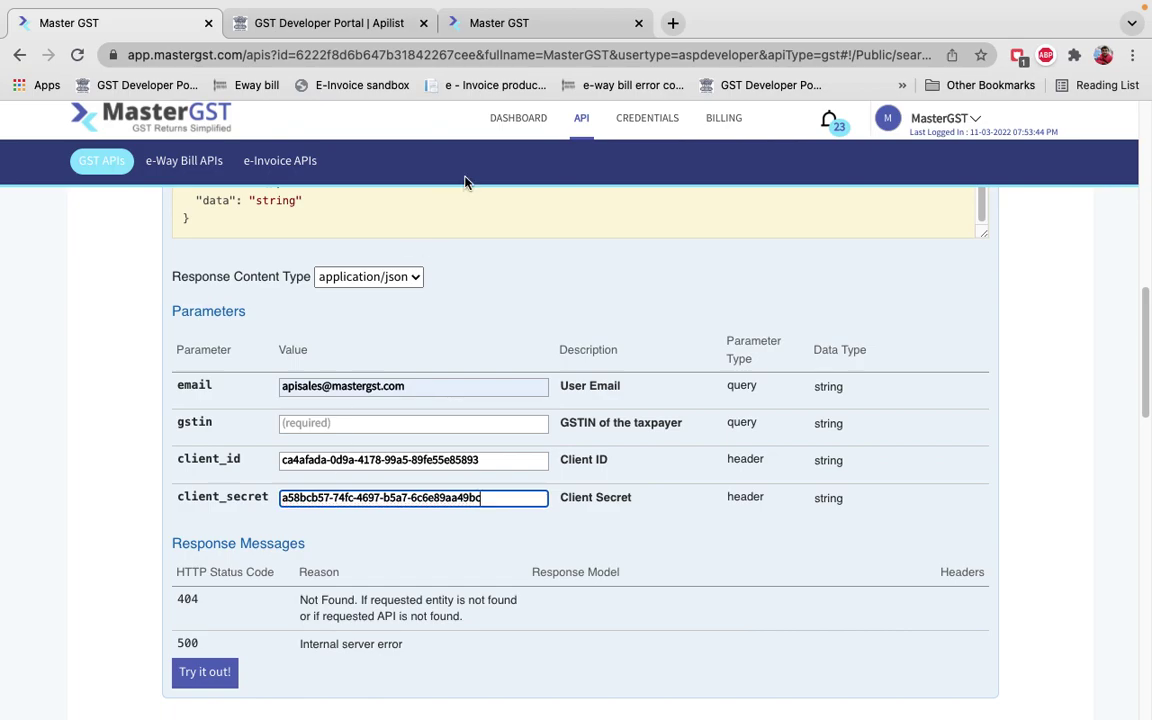
Paste the first row's GSTIN into gstin and check the query and header parameter types.
left_click(509, 19)
left_click_drag(995, 460, 828, 458)
key("ctrl+c")
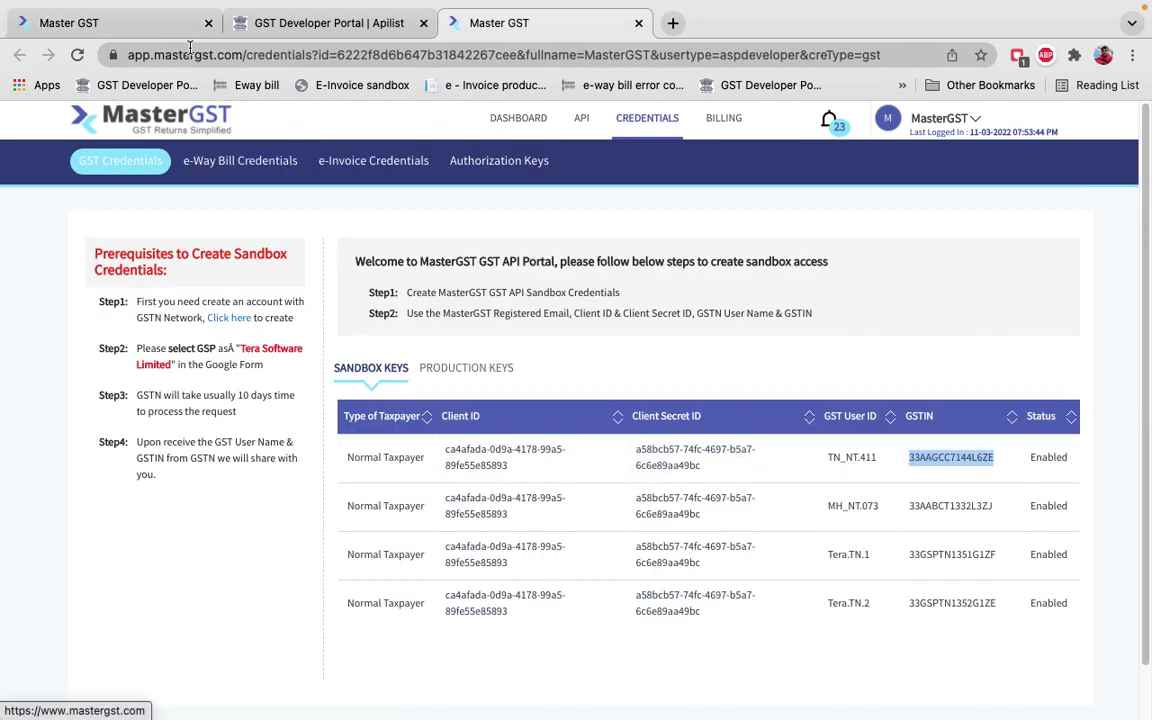
left_click(168, 23)
left_click(368, 422)
key("ctrl+v")
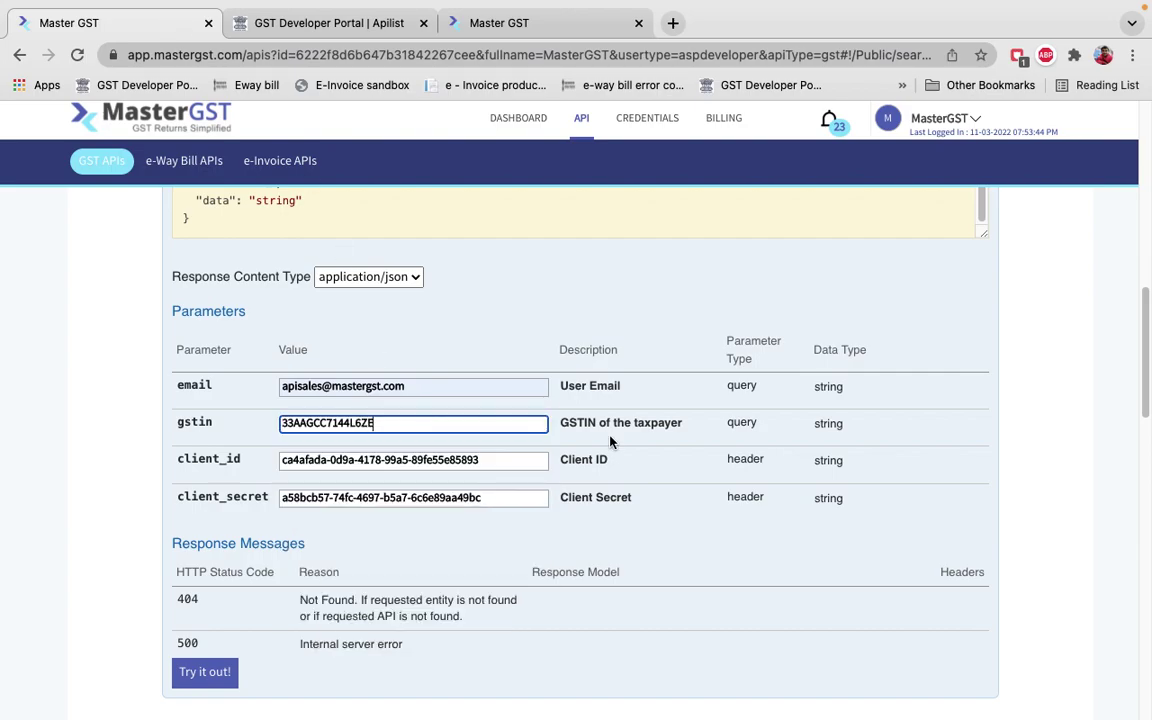
left_click_drag(757, 392, 713, 424)
double_click(741, 459)
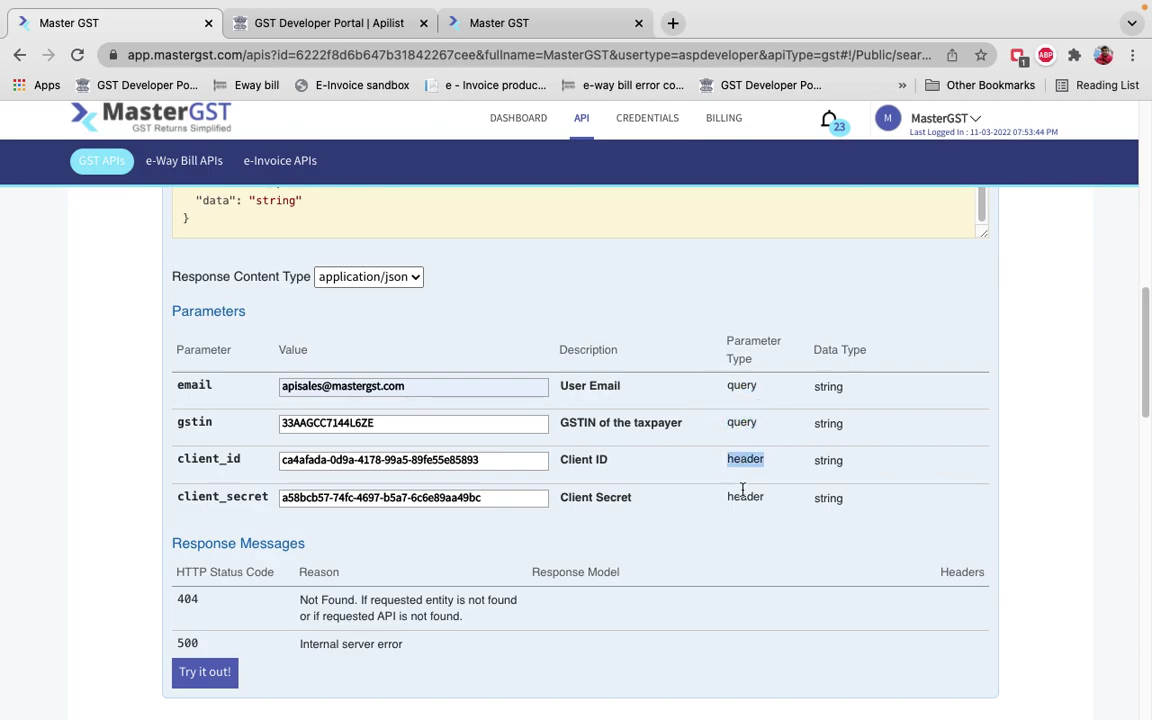
double_click(743, 495)
scroll(743, 496, "down", 3)
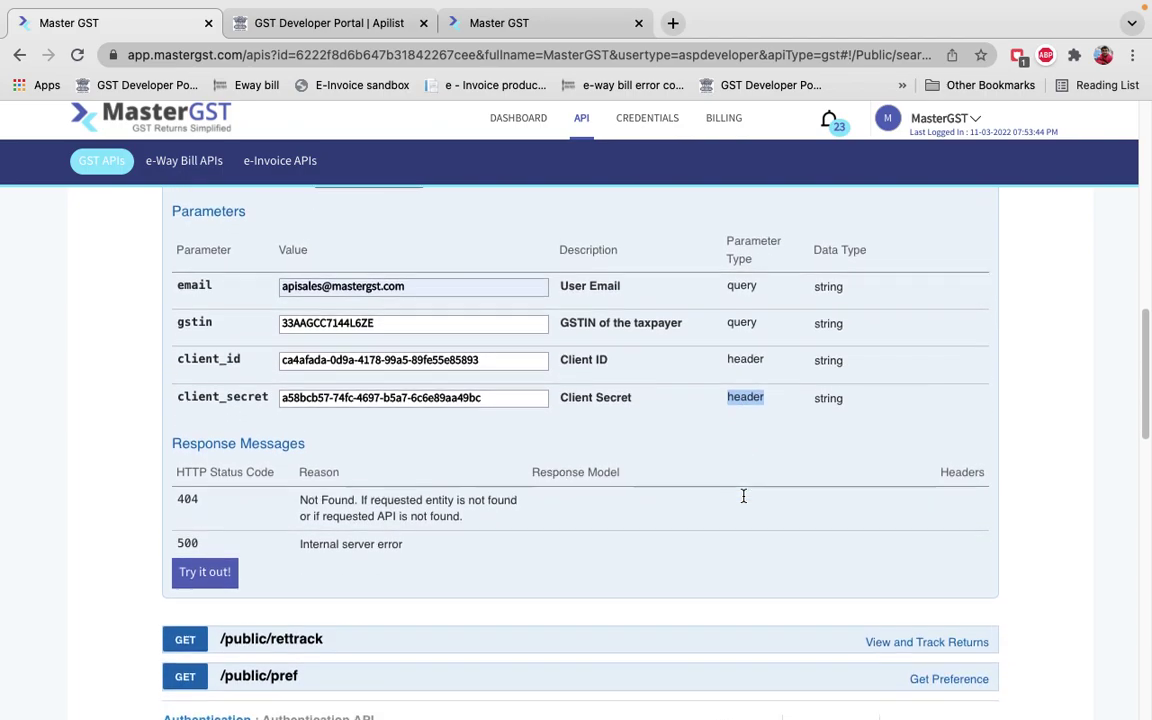
Execute the taxpayer search and review the generated curl command and request URL.
left_click(196, 549)
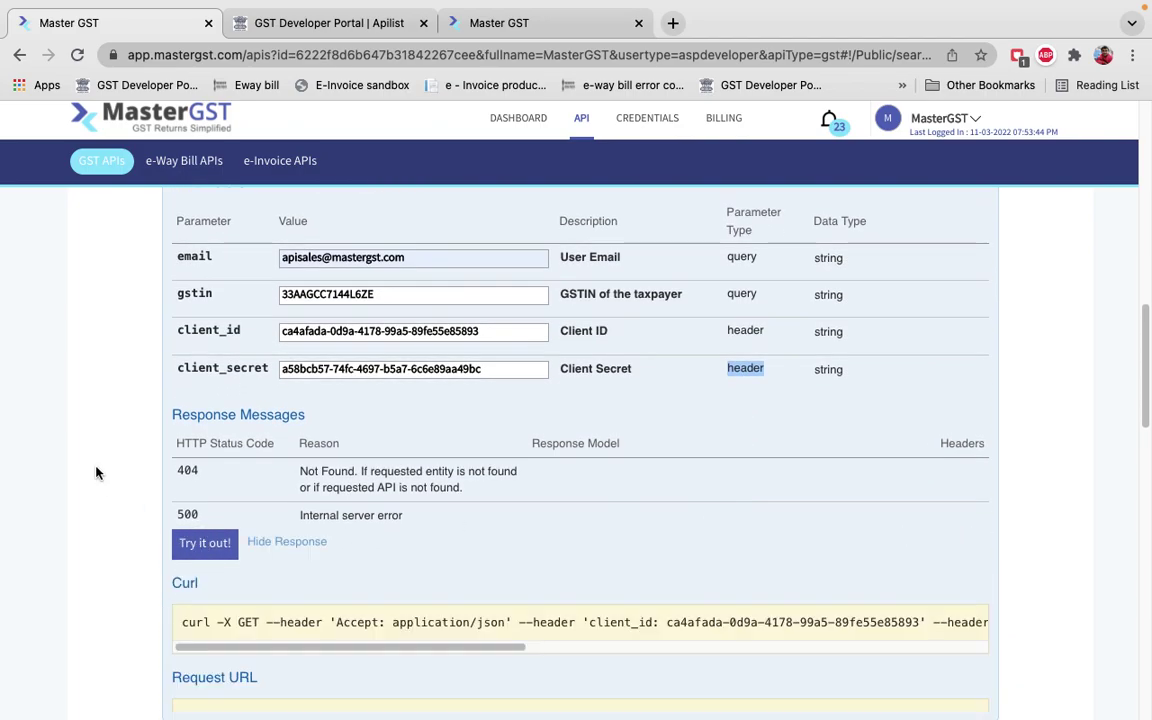
scroll(97, 473, "down", 4)
triple_click(370, 460)
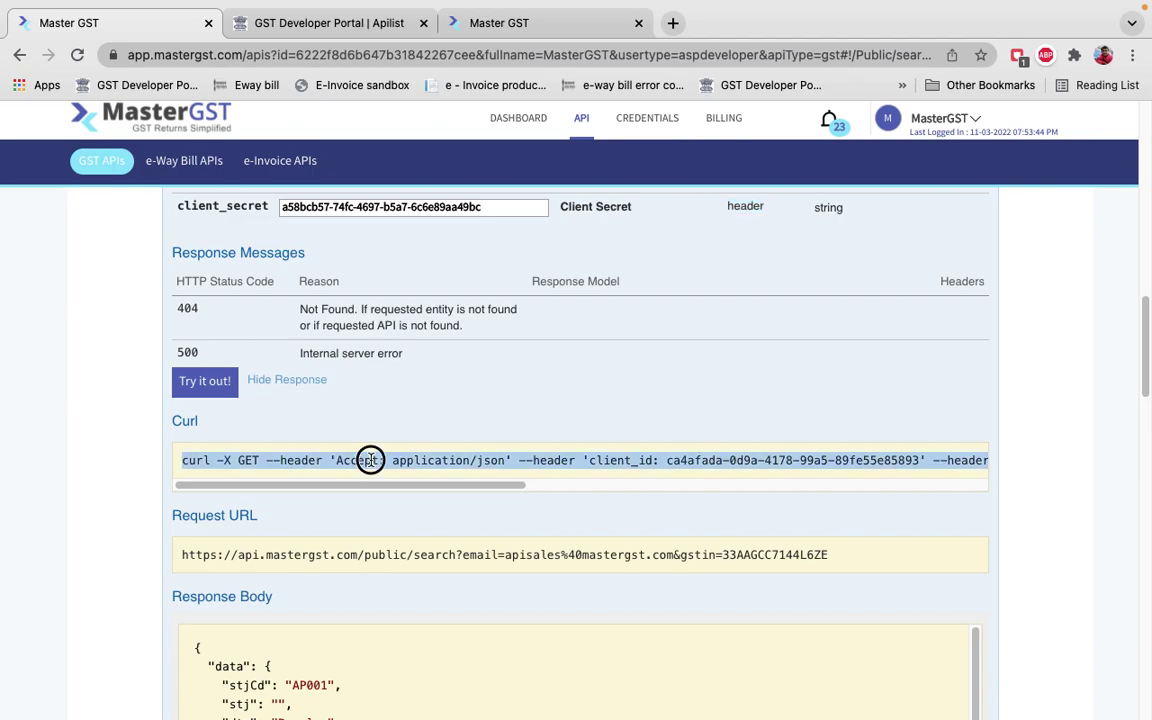
scroll(370, 460, "down", 1)
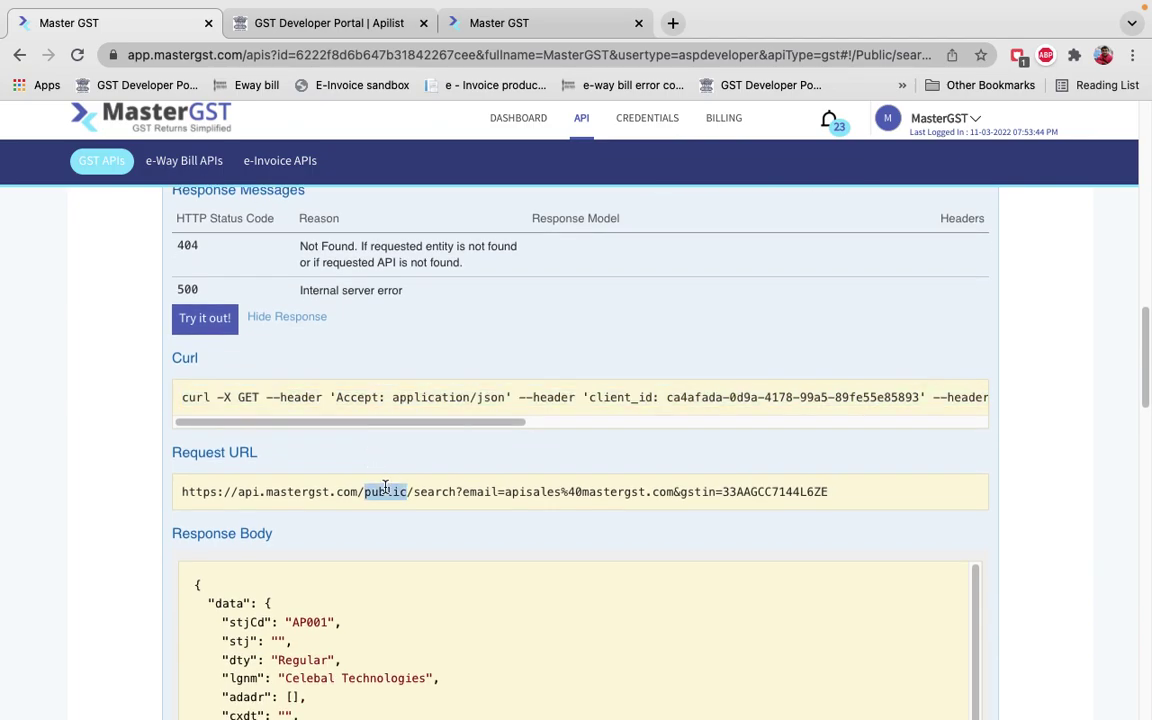
triple_click(385, 489)
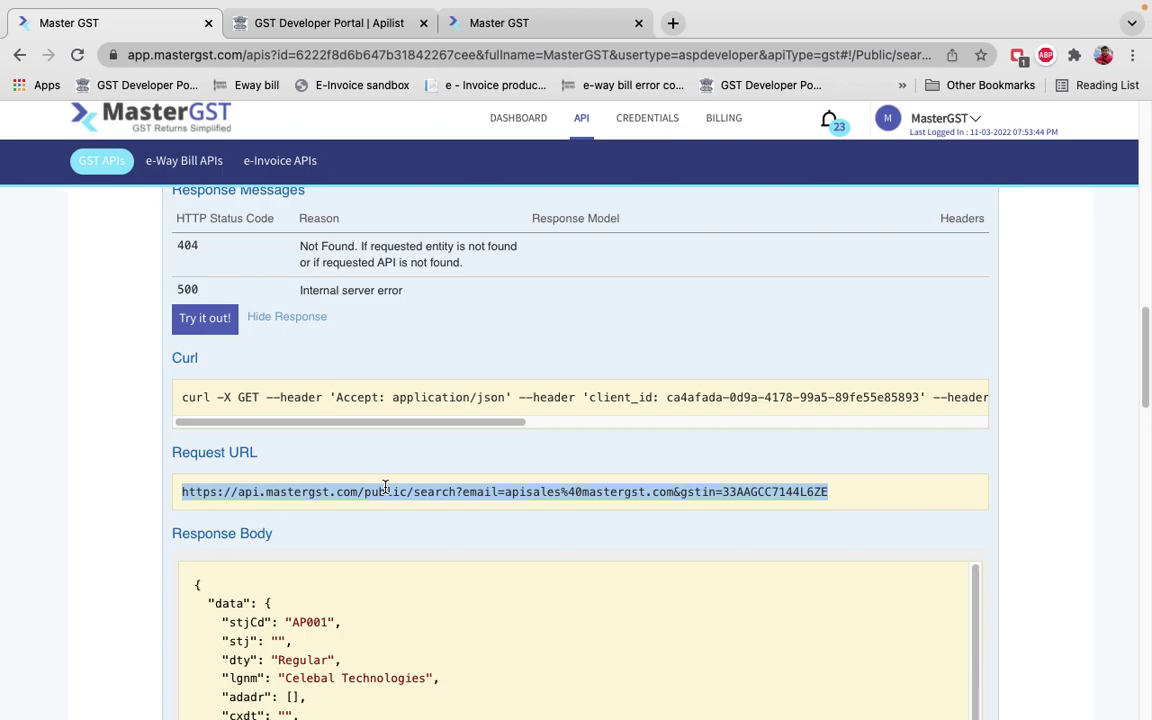
scroll(385, 489, "down", 5)
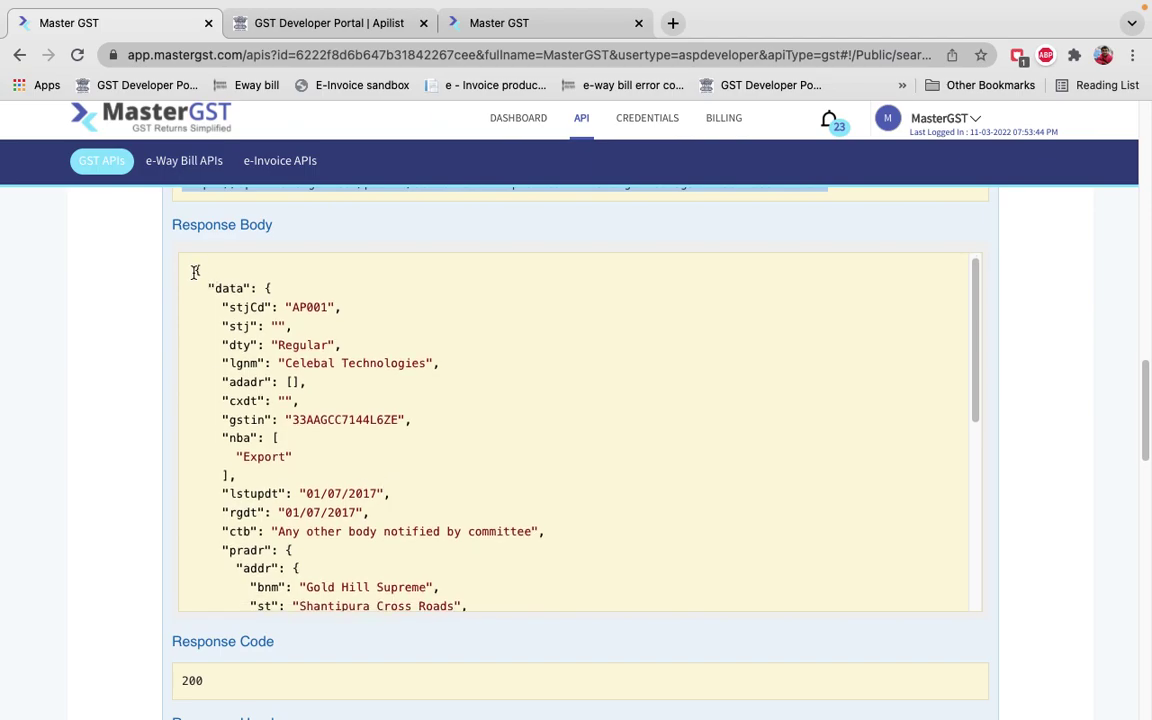
Inspect the JSON response's stjCd AP001, dty Regular and lgnm legal name lines.
left_click_drag(196, 271, 337, 378)
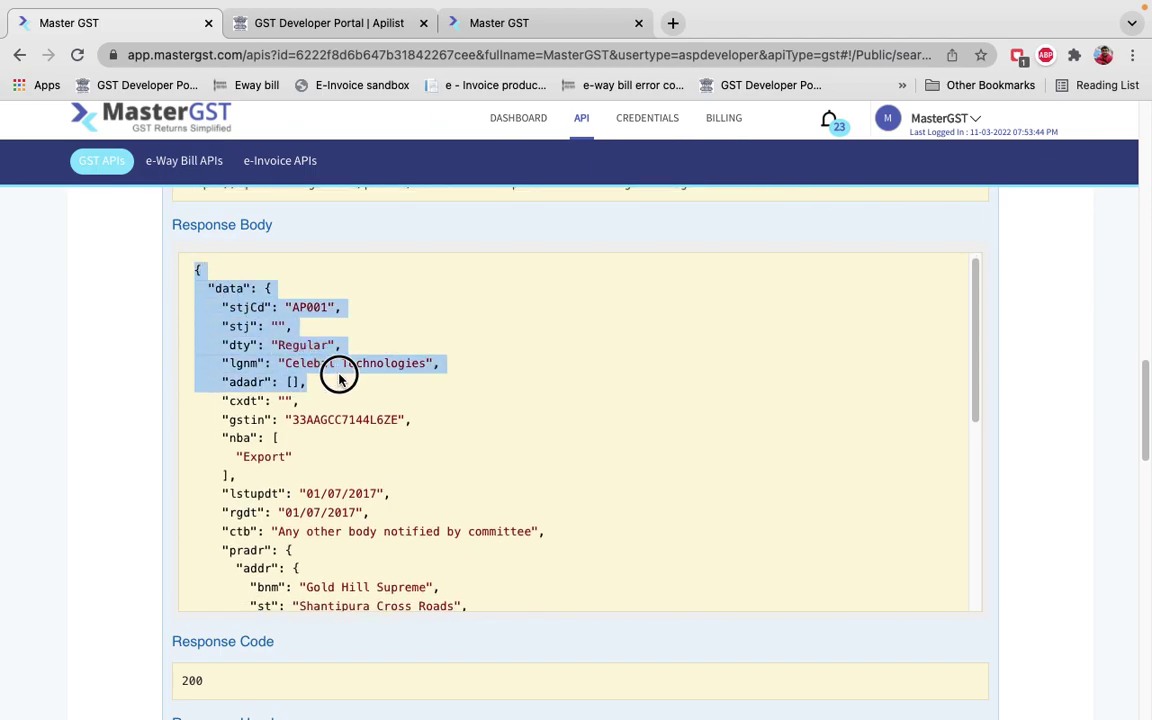
double_click(313, 305)
left_click(313, 305)
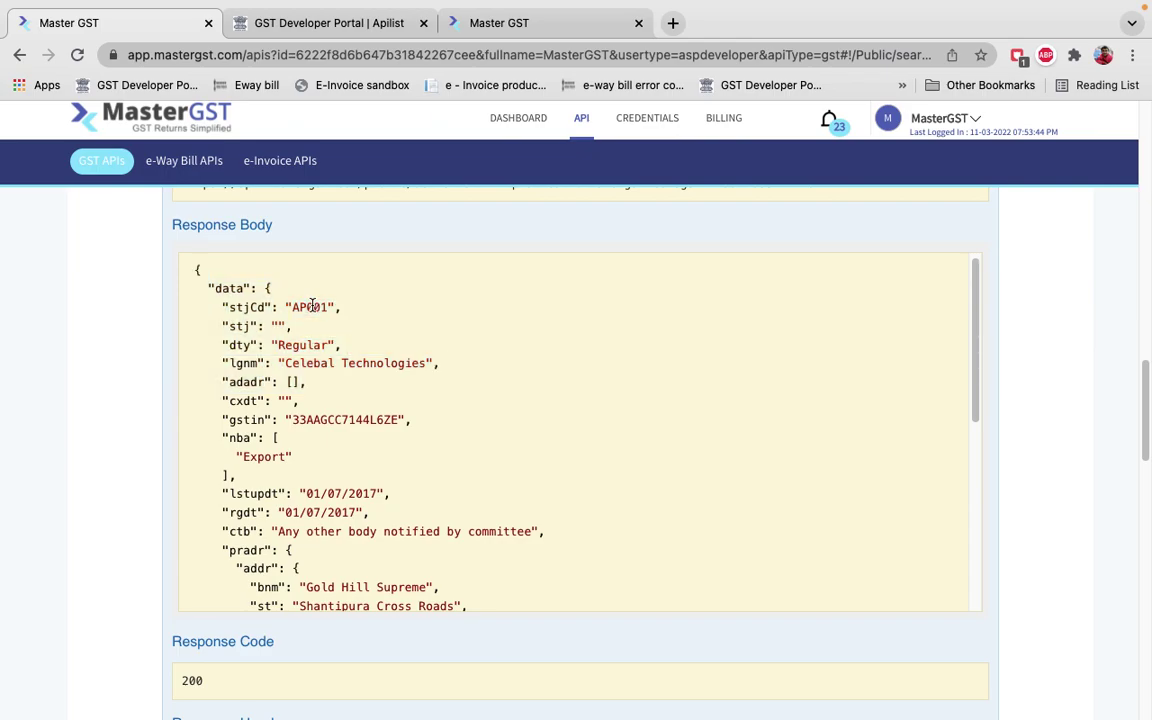
triple_click(303, 347)
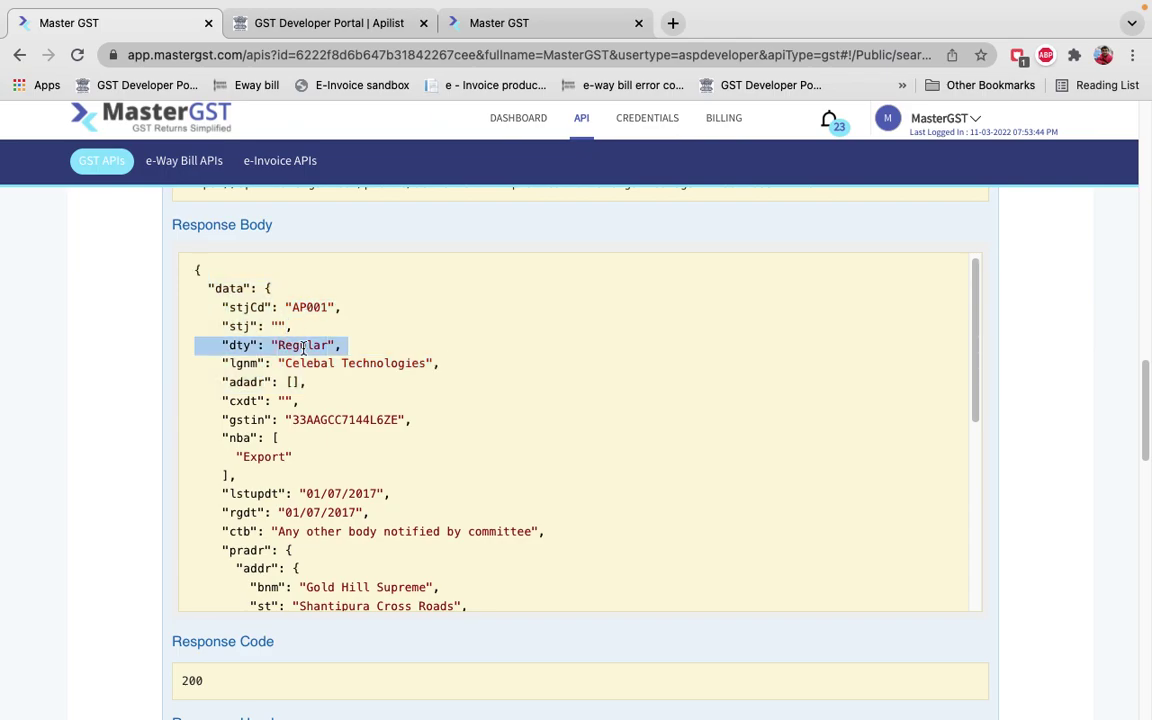
triple_click(323, 363)
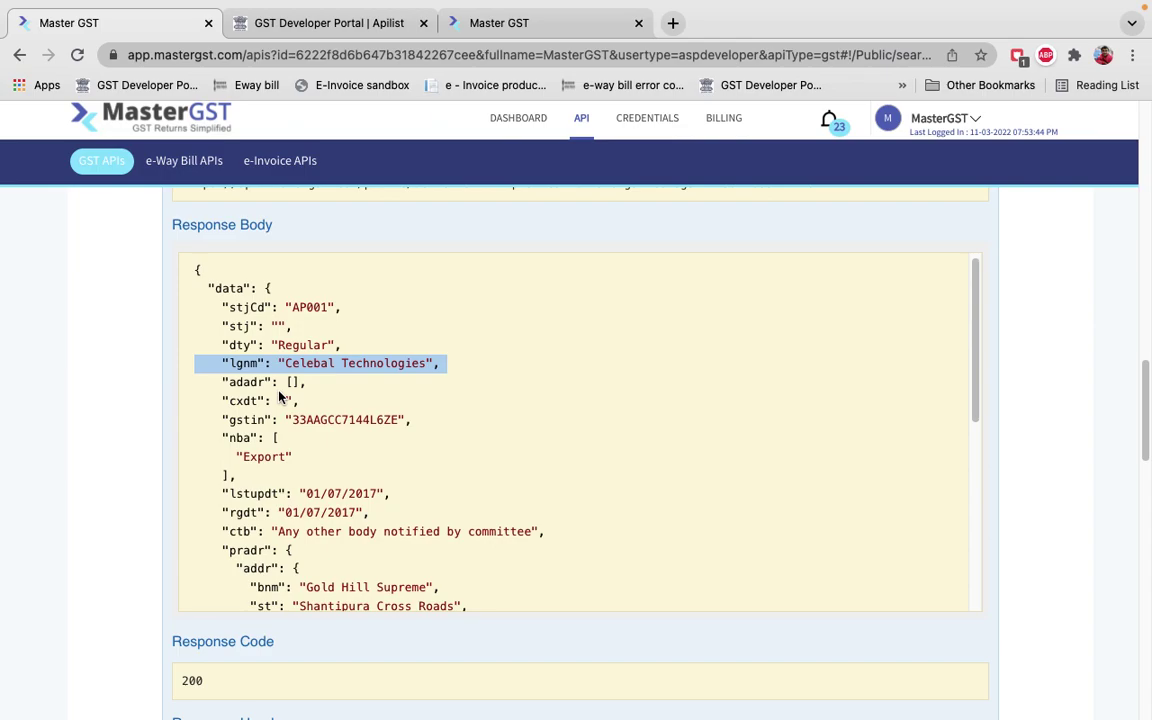
scroll(280, 397, "down", 2)
scroll(278, 390, "down", 1)
scroll(275, 371, "up", 2)
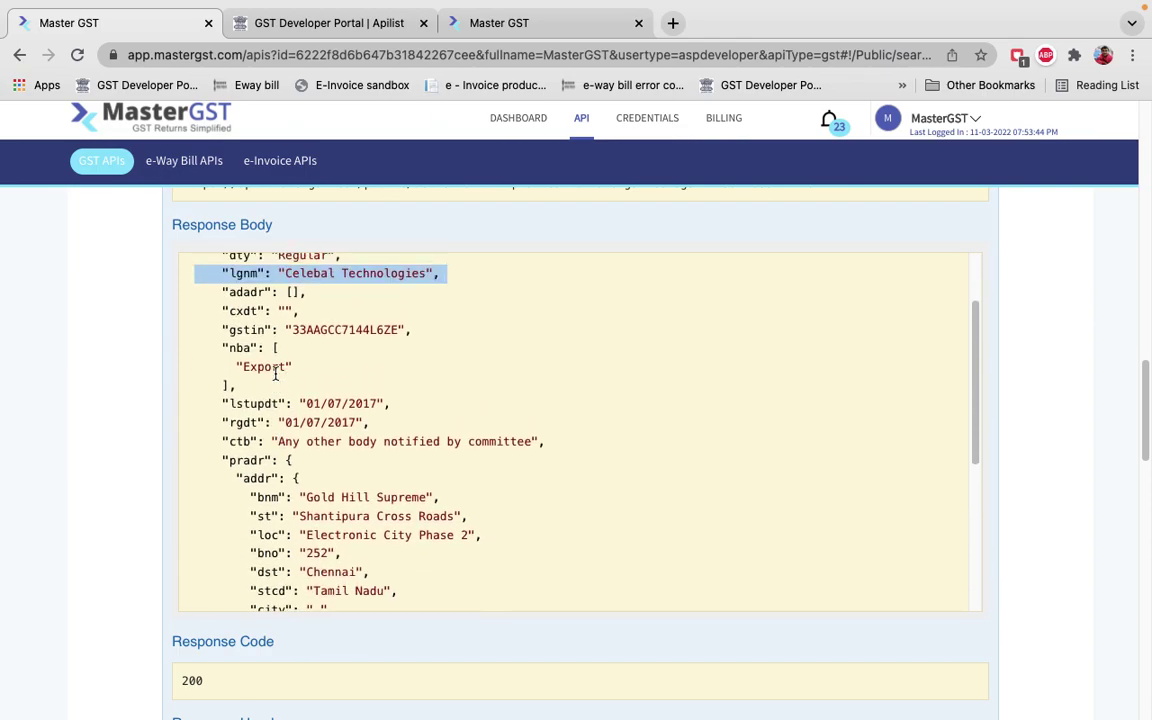
Pick out the cxdt, adadr and lgnm field names, then return to the portal's API list.
double_click(226, 316)
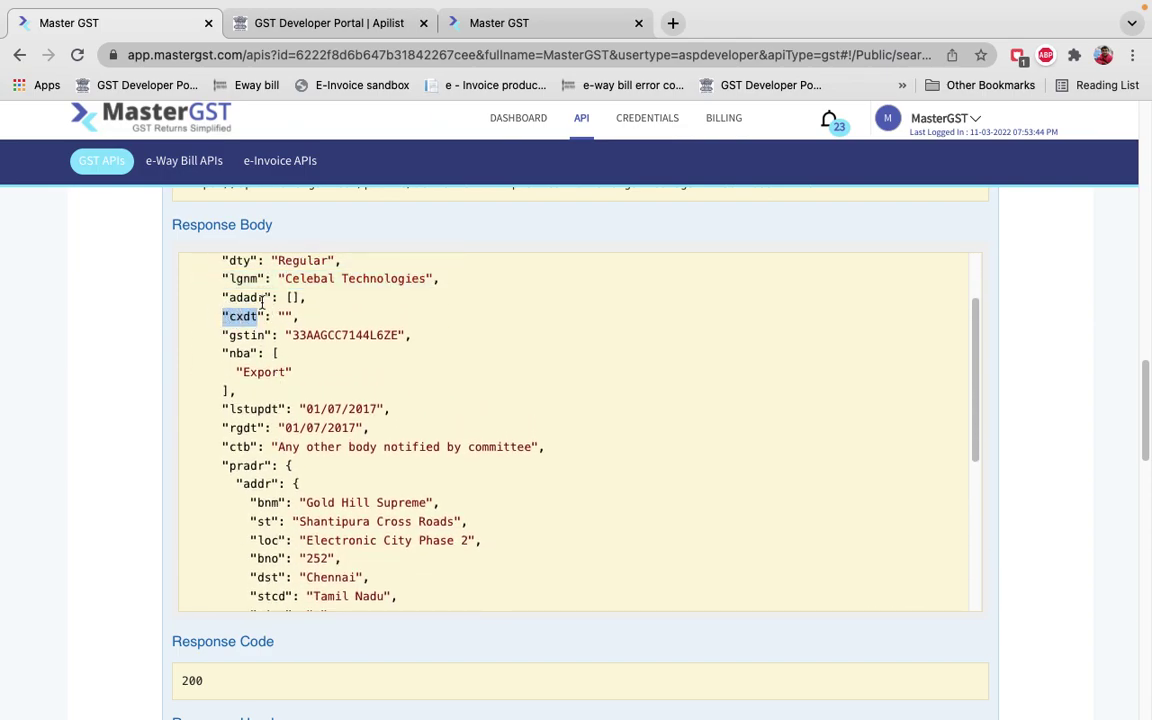
double_click(262, 297)
double_click(226, 278)
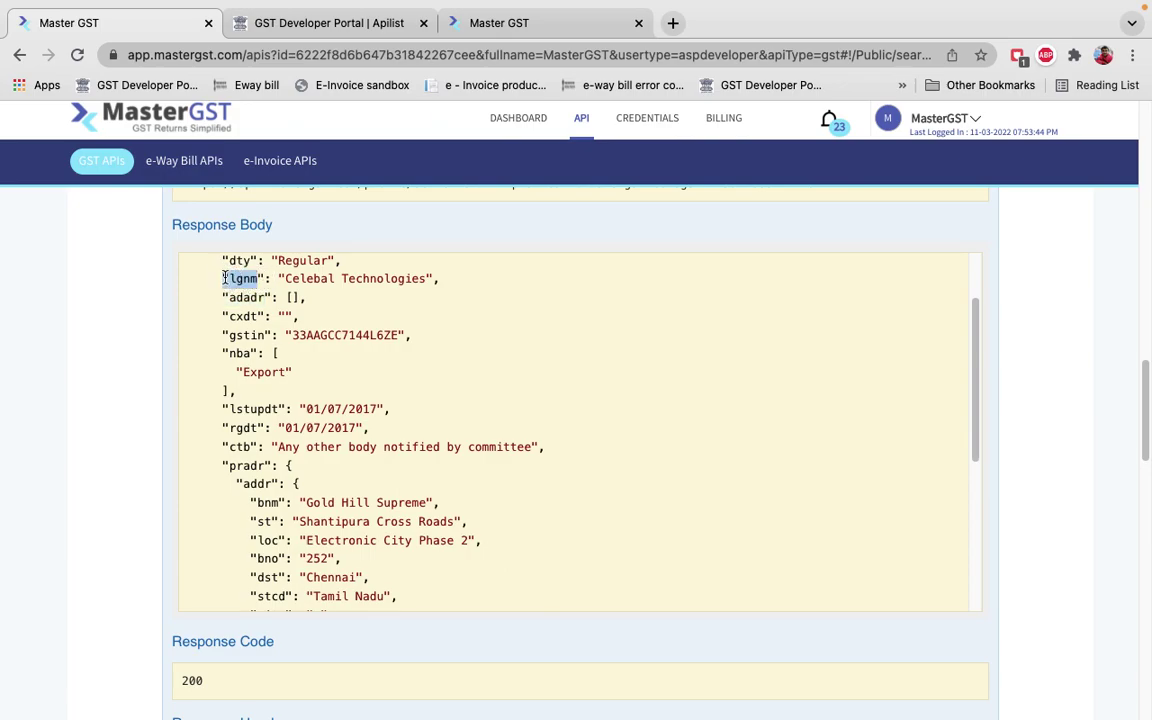
scroll(126, 323, "up", 4)
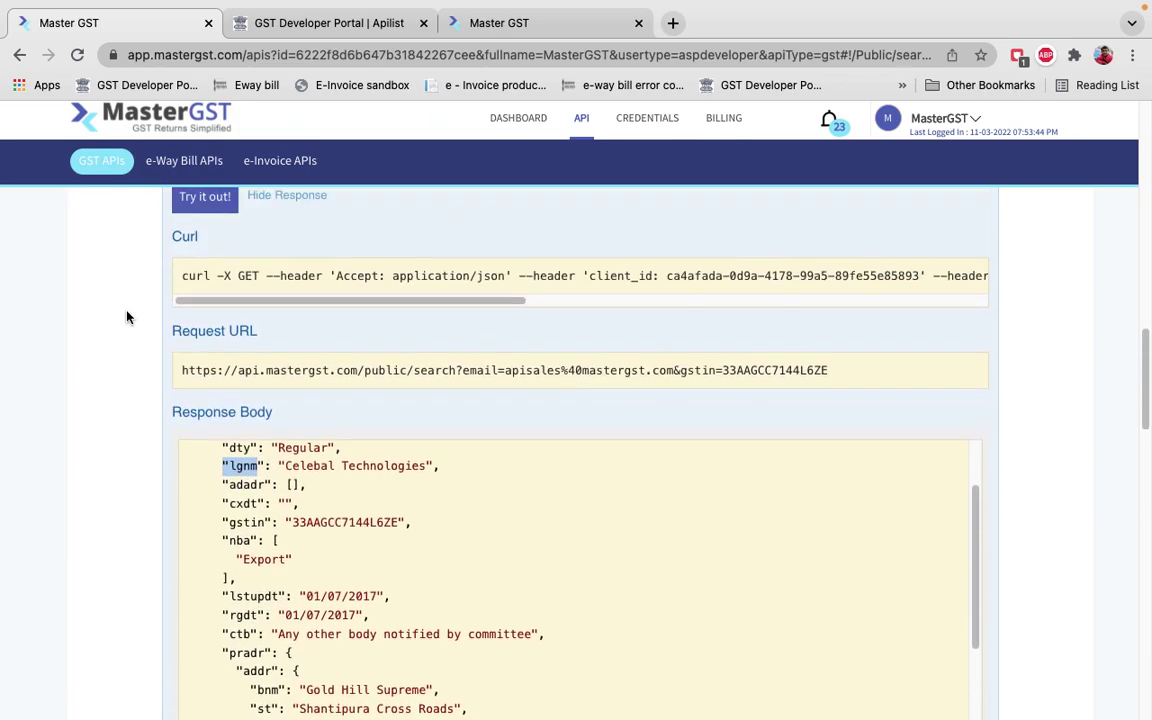
left_click(320, 26)
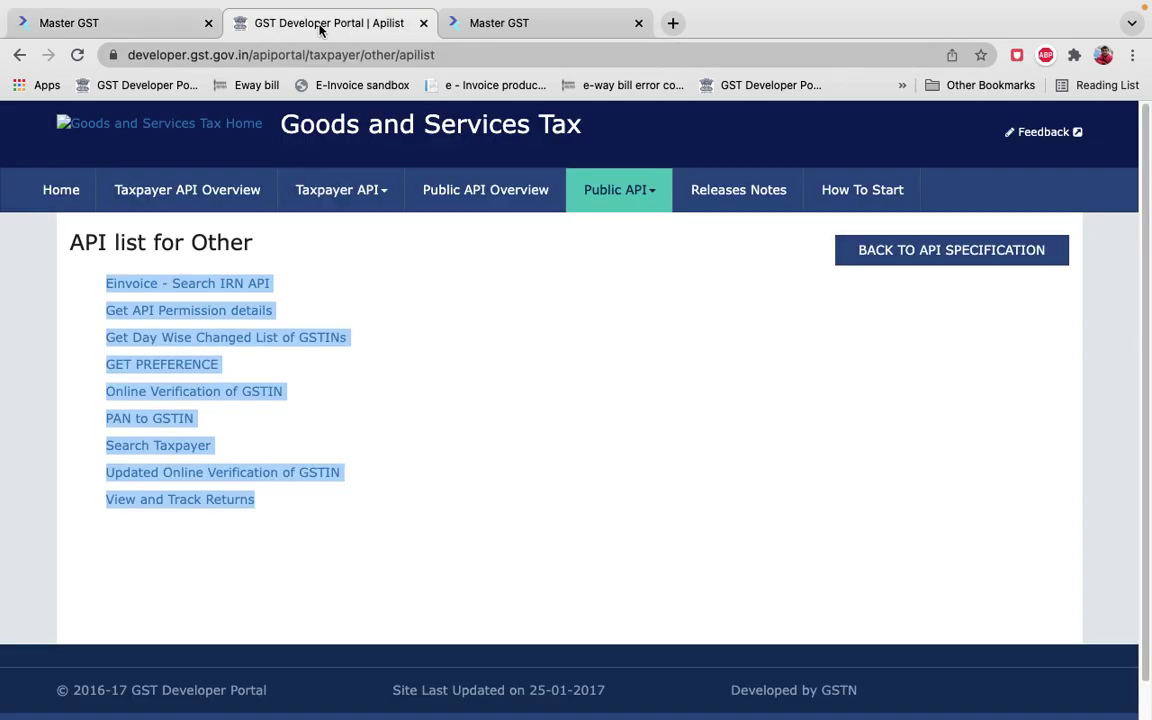
Open the Final Search Taxpayer v1.1 specification and expand its sample response payload.
left_click(414, 419)
left_click(204, 446)
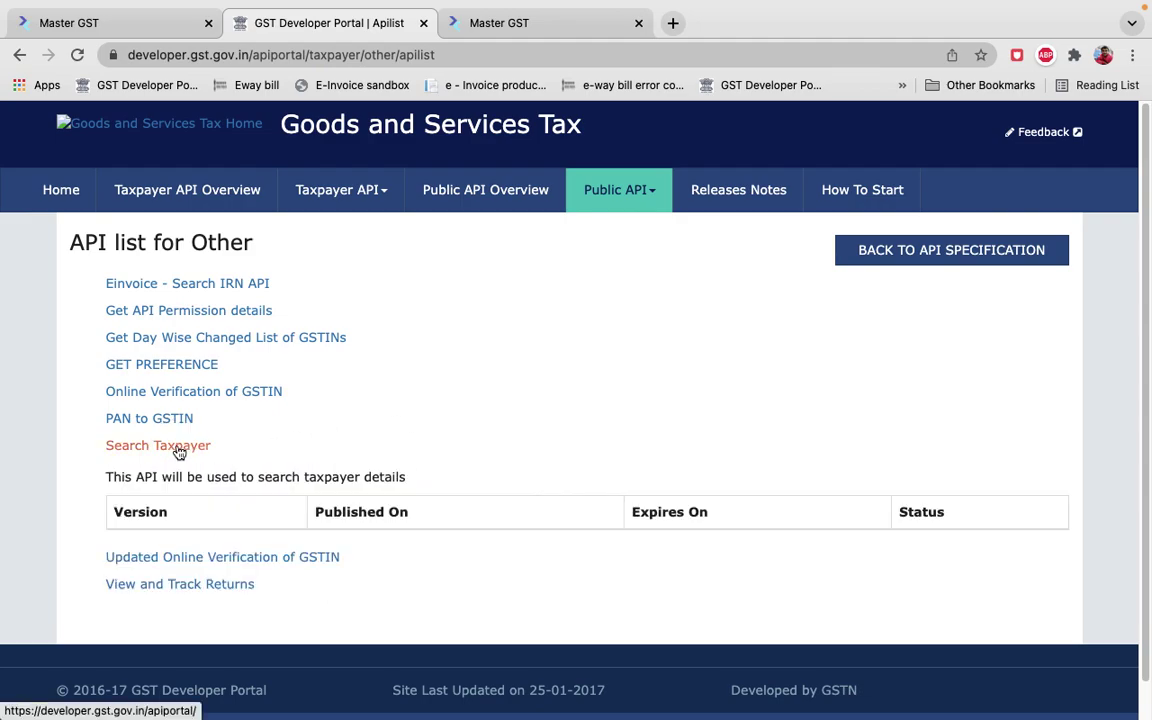
scroll(145, 453, "down", 3)
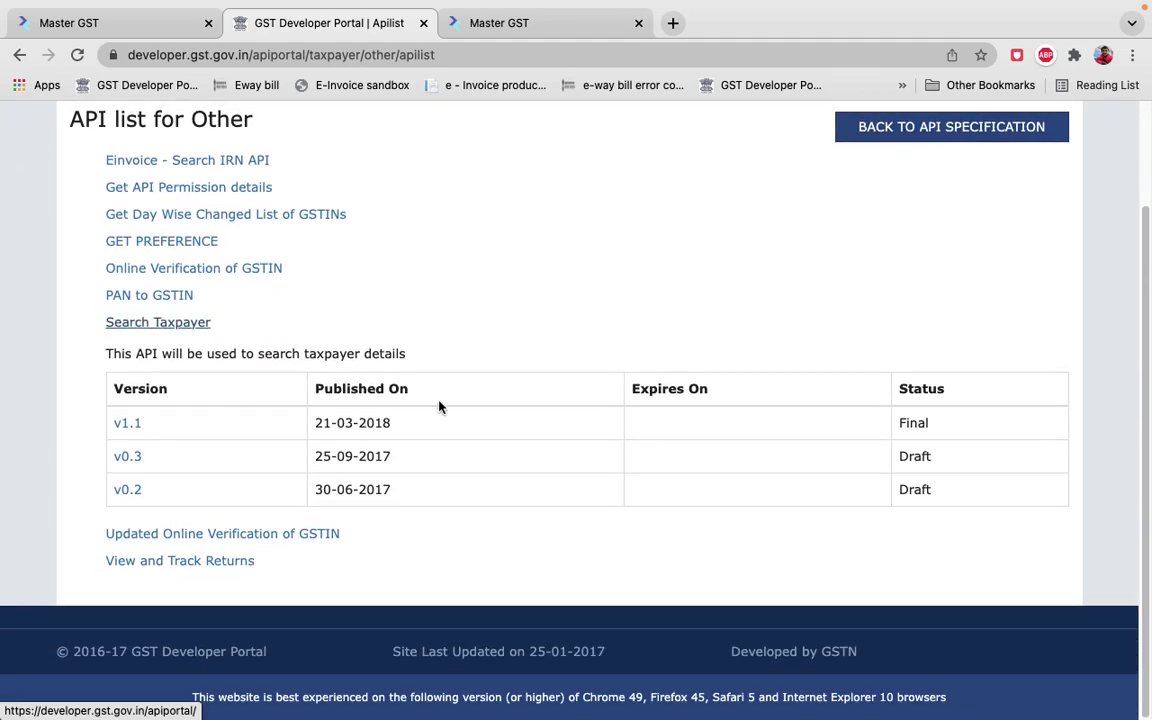
double_click(935, 425)
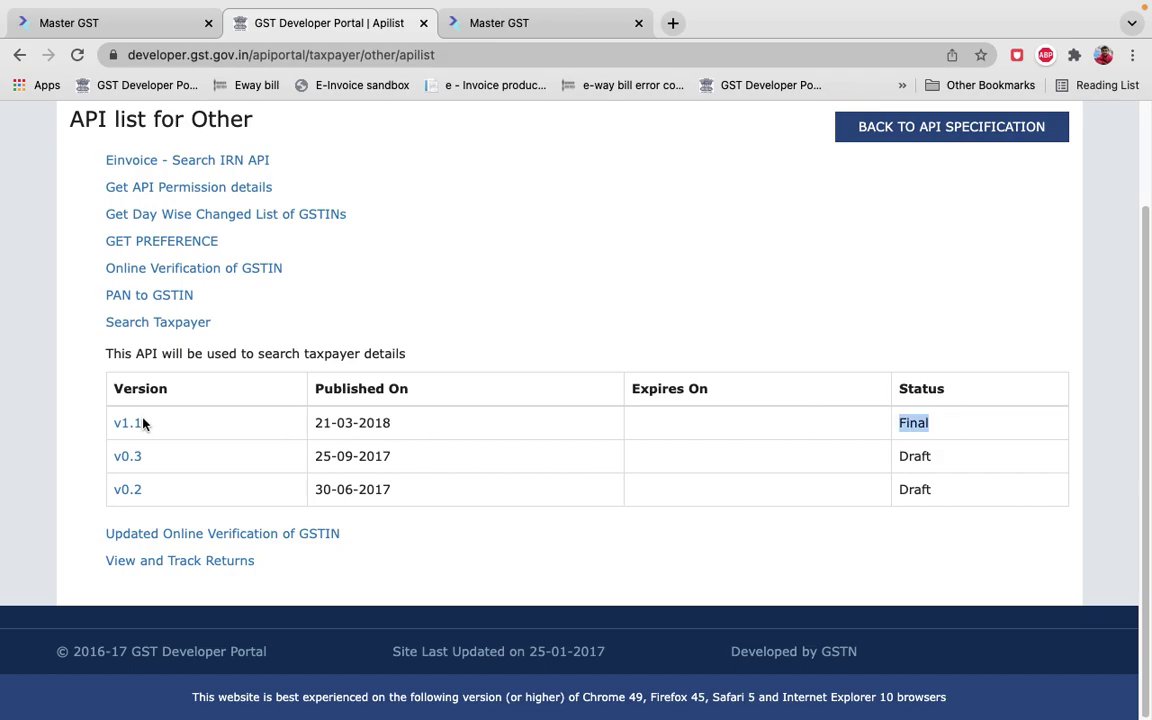
left_click(130, 423)
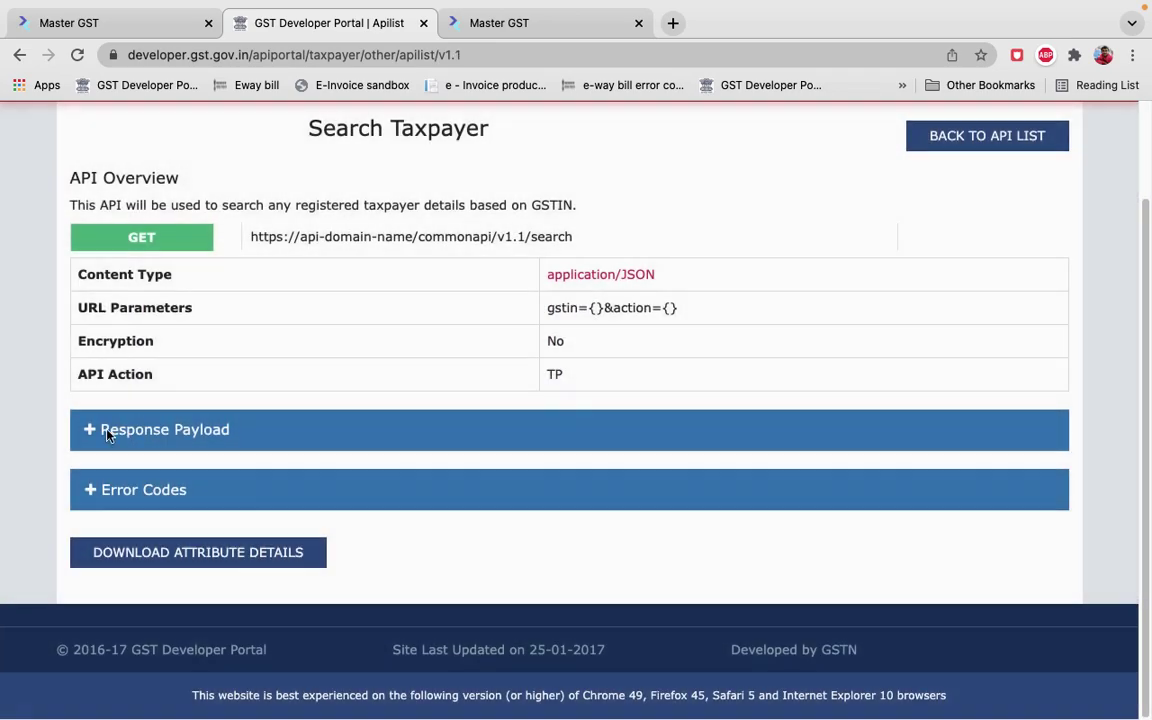
left_click(95, 440)
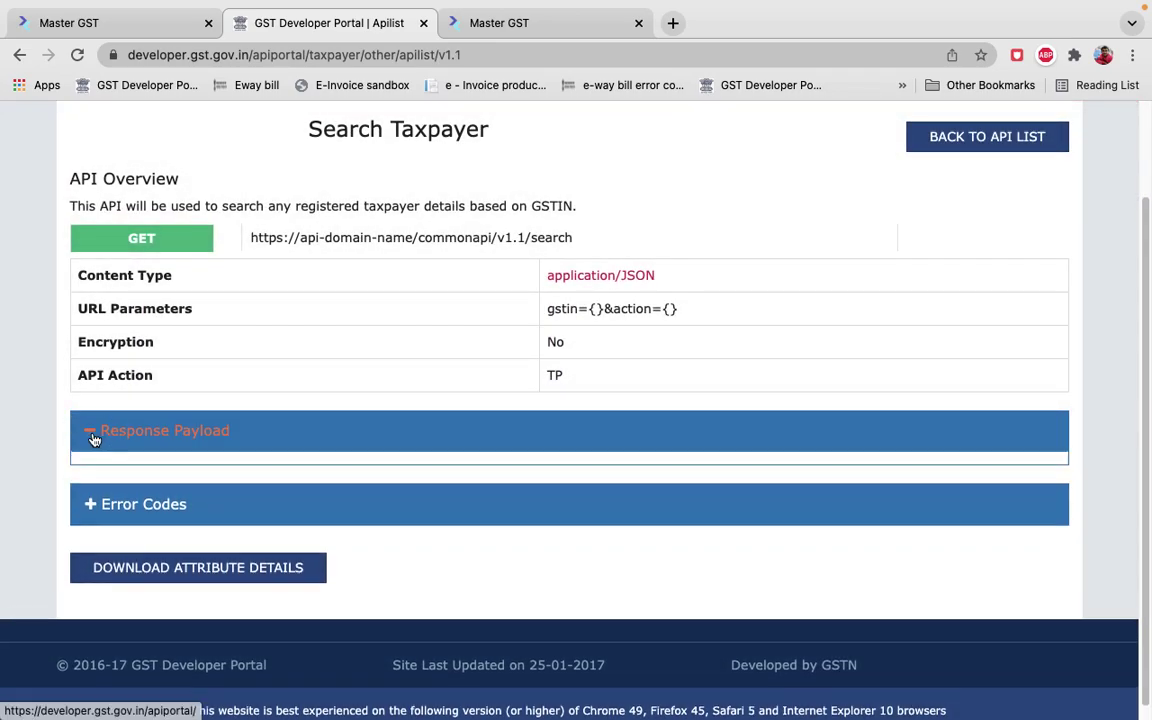
scroll(83, 388, "down", 5)
left_click_drag(105, 249, 193, 275)
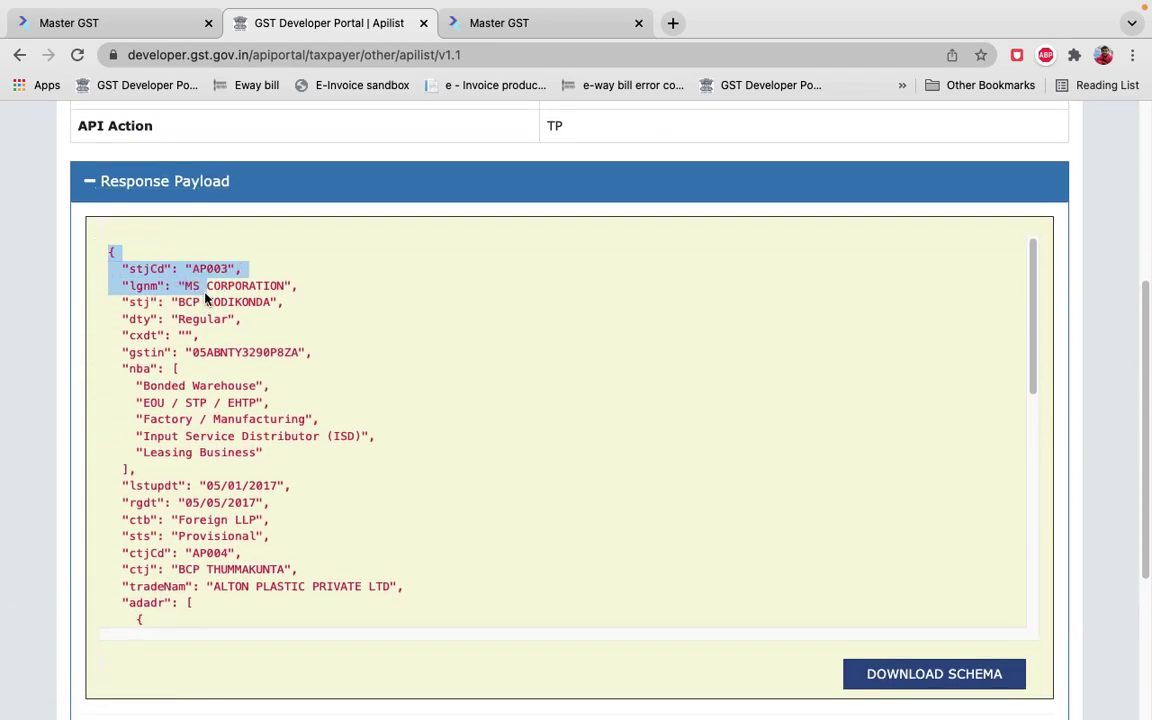
Compare the MasterGST JSON response's top fields against the portal's sample payload.
left_click(162, 24)
scroll(253, 533, "up", 2)
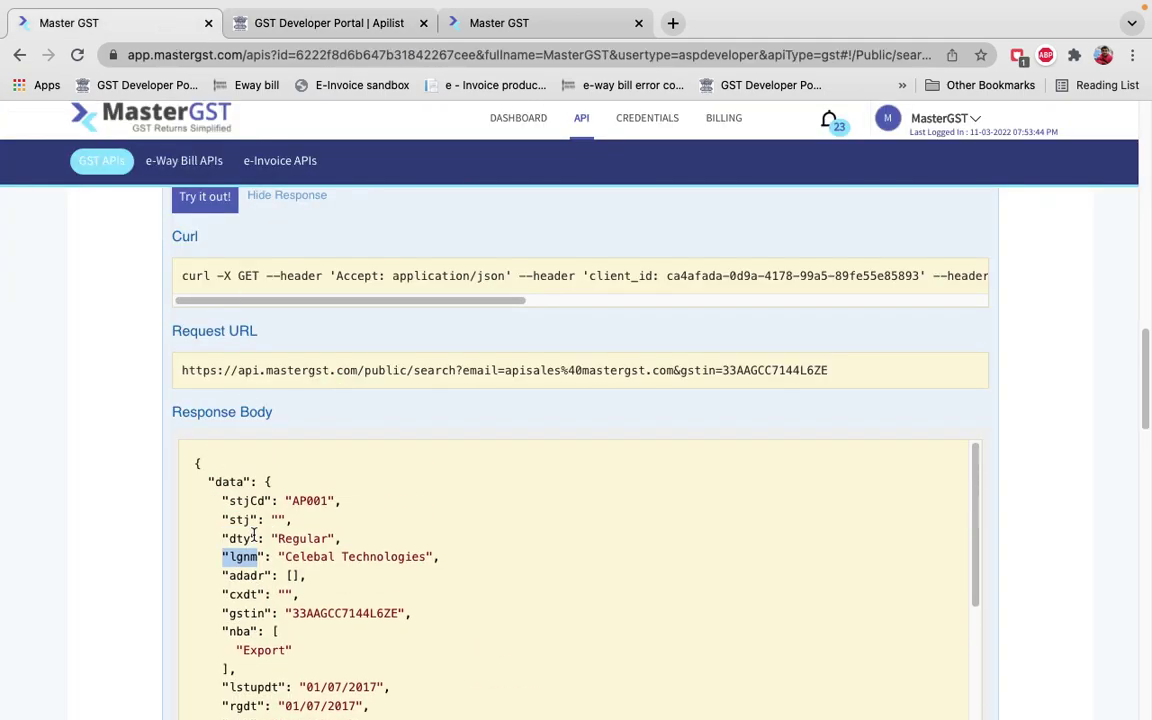
left_click_drag(188, 450, 292, 521)
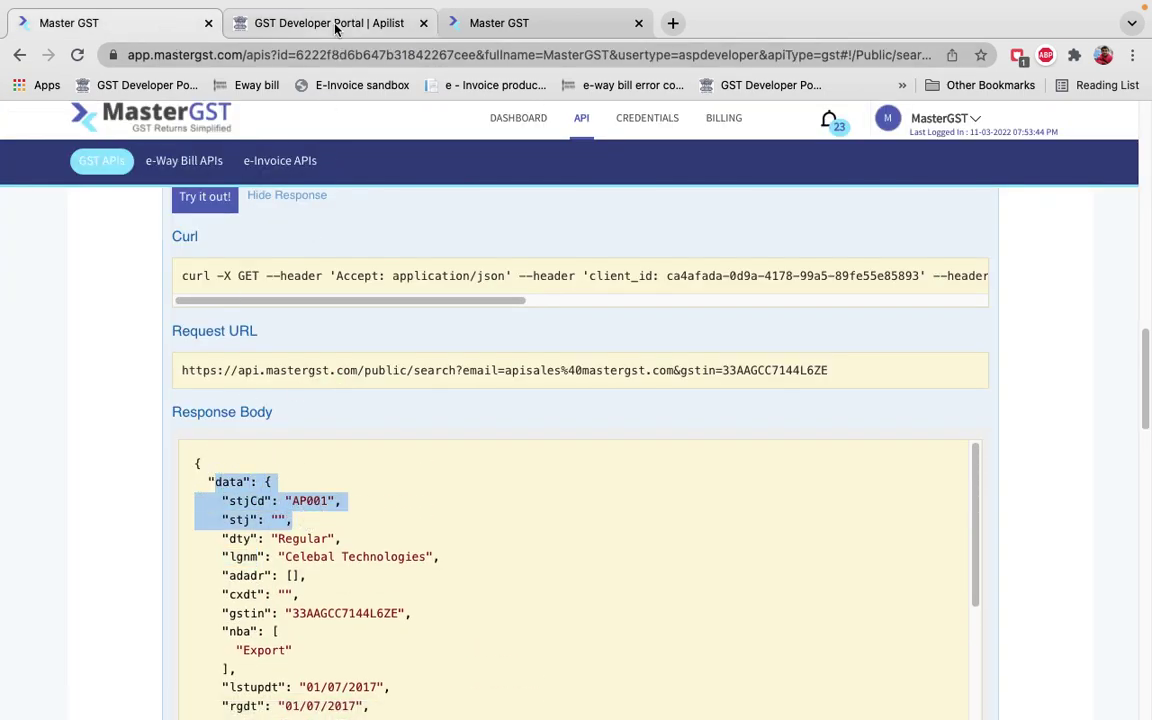
left_click(336, 23)
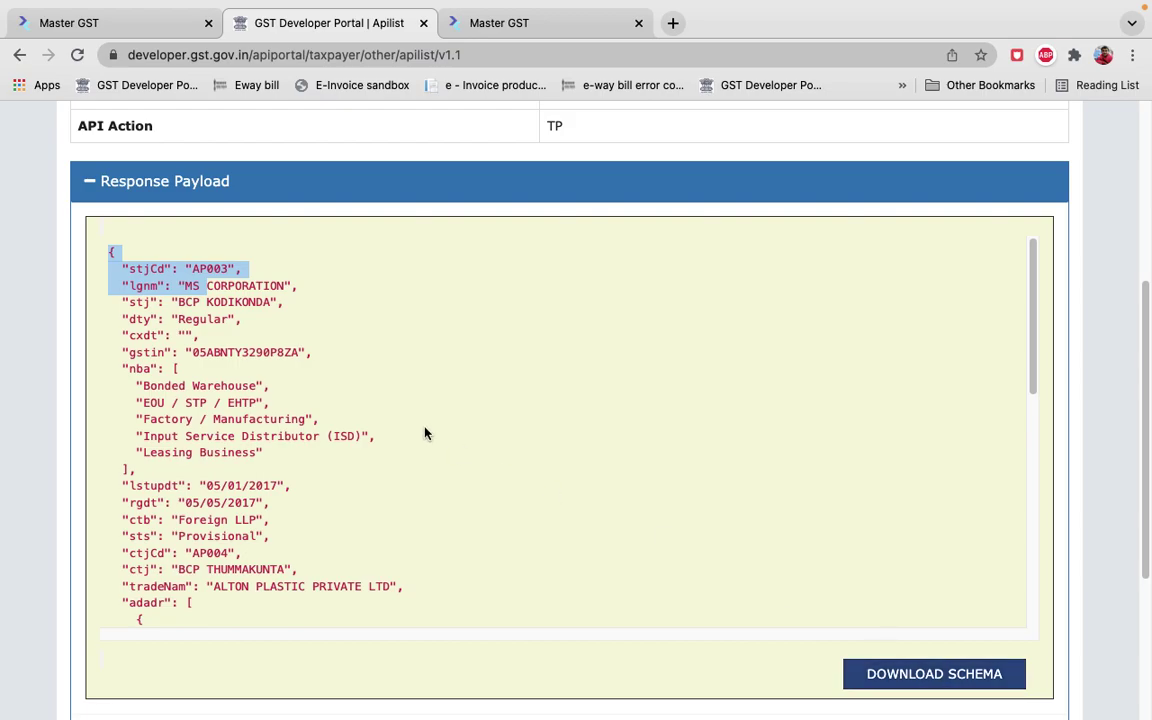
scroll(0, 335, "down", 1)
scroll(0, 335, "down", 3)
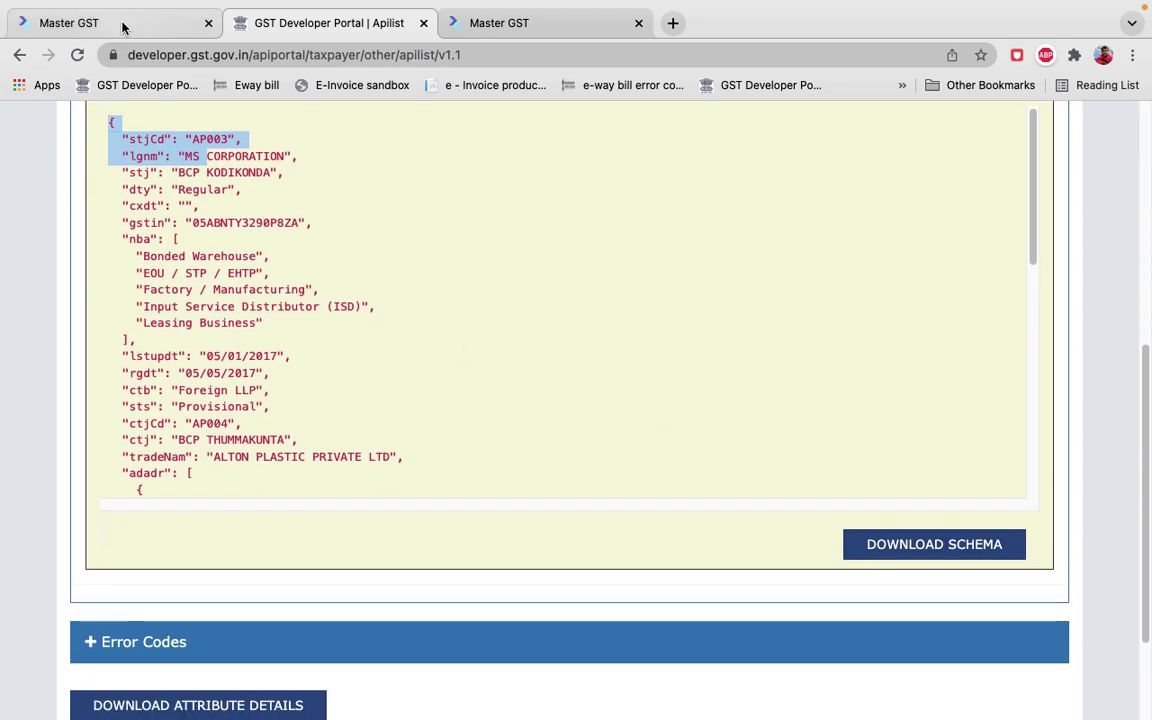
left_click(112, 22)
scroll(149, 470, "down", 3)
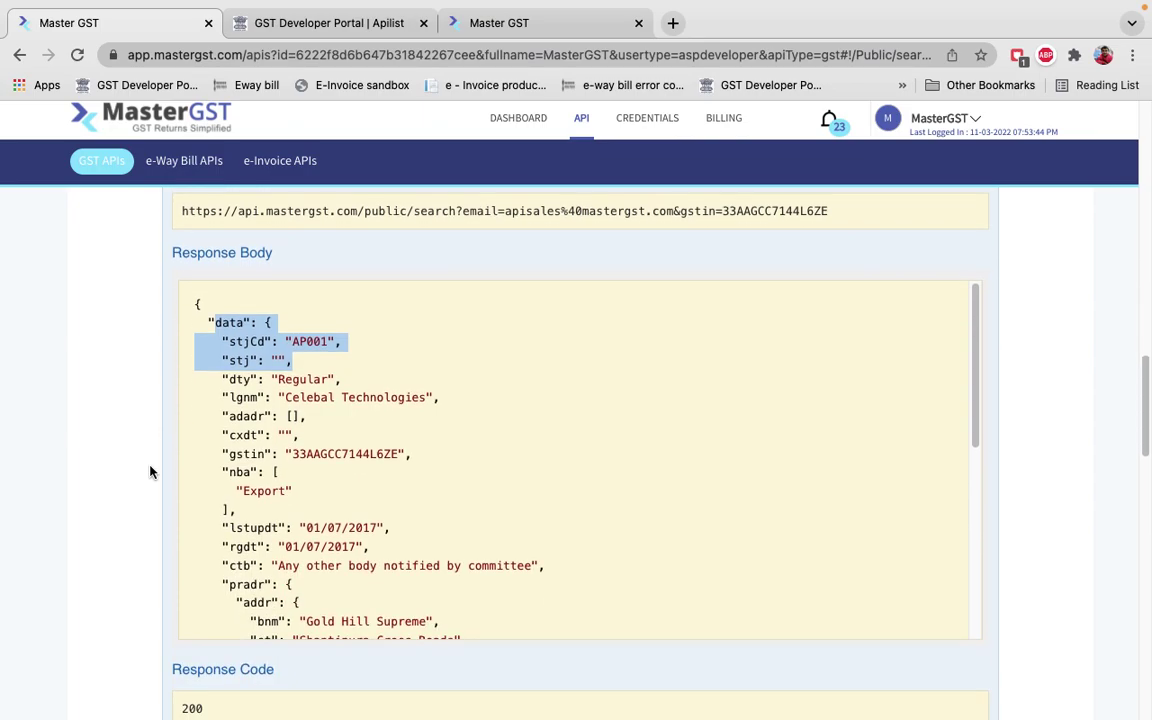
left_click_drag(216, 322, 336, 380)
left_click(330, 22)
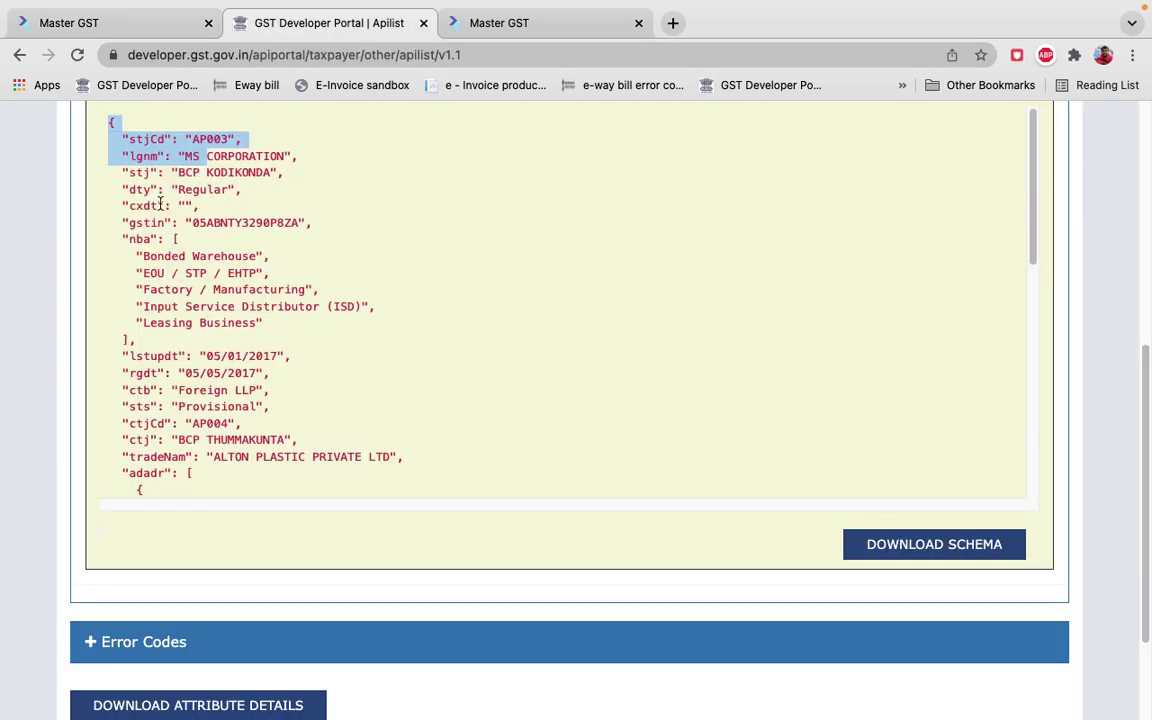
scroll(928, 552, "down", 3)
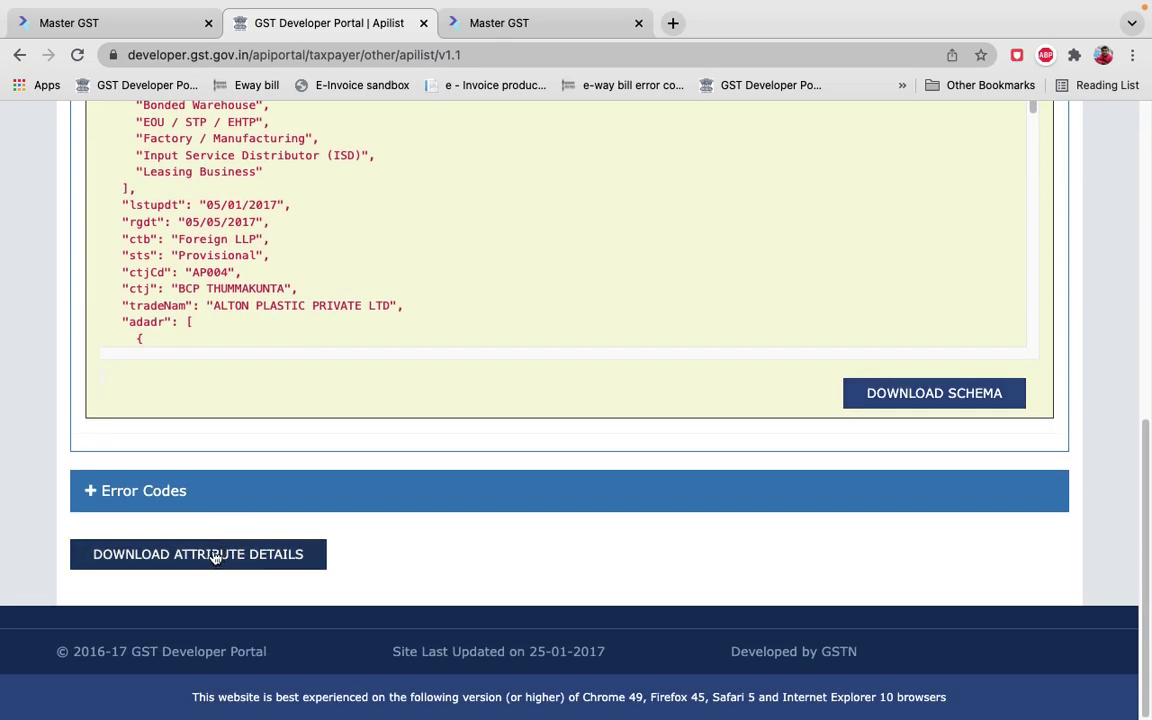
Pick out the stjCd key in the Search Taxpayer sample response payload.
scroll(215, 520, "up", 5)
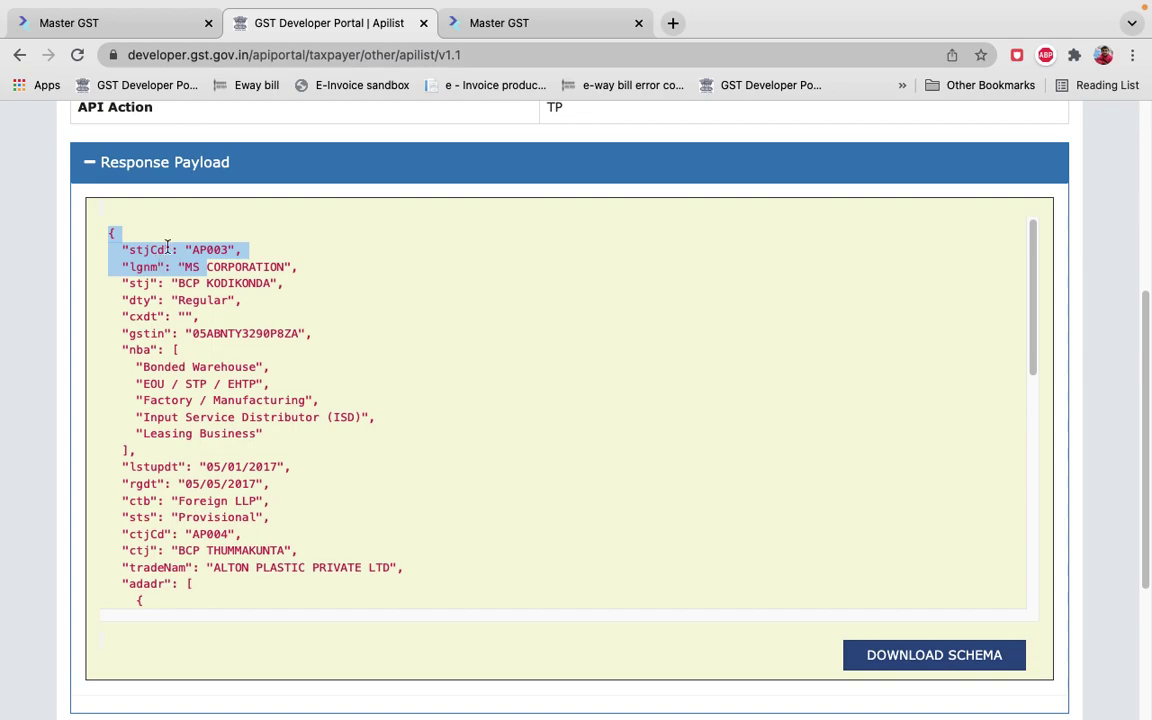
left_click(166, 247)
double_click(148, 247)
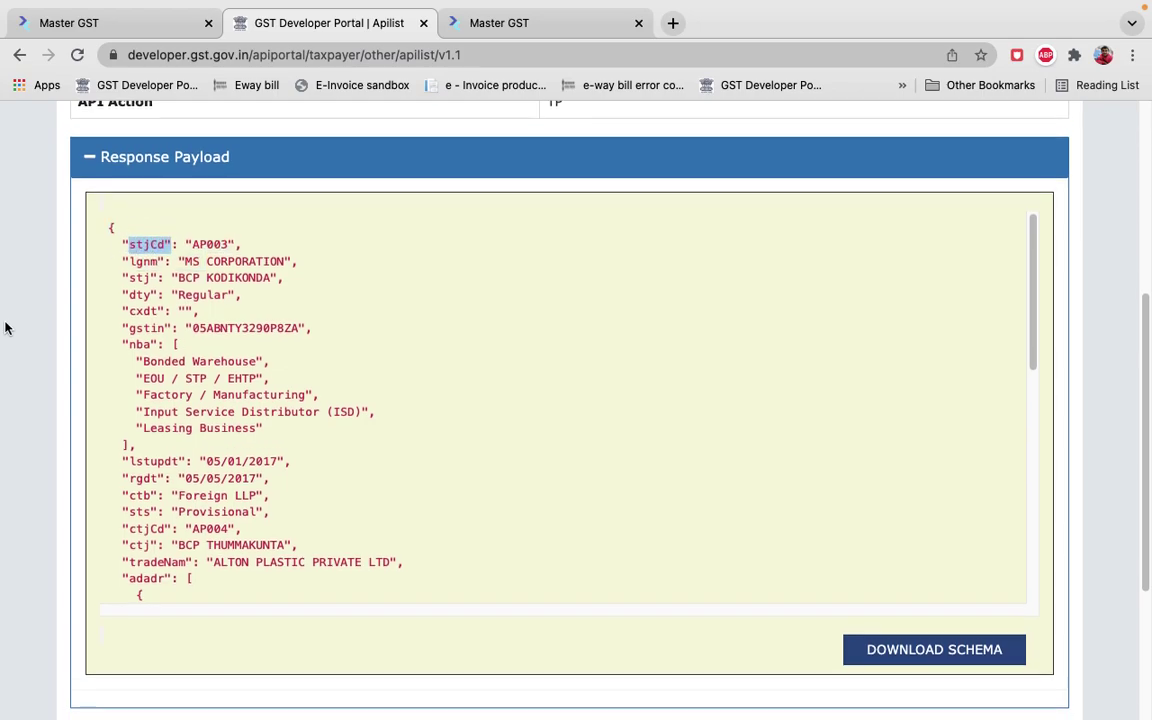
scroll(228, 586, "down", 2)
Download the Search Taxpayer attribute details spreadsheet from the GST Developer Portal.
left_click(231, 684)
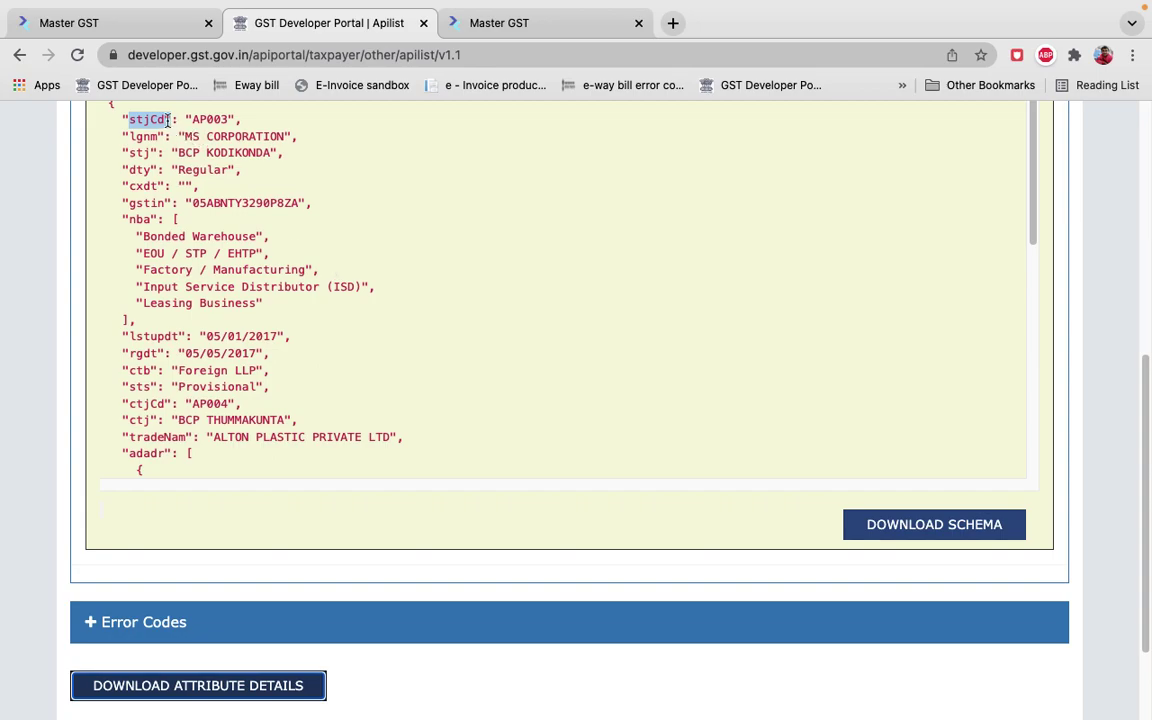
left_click_drag(158, 136, 122, 136)
mouse_move(261, 708)
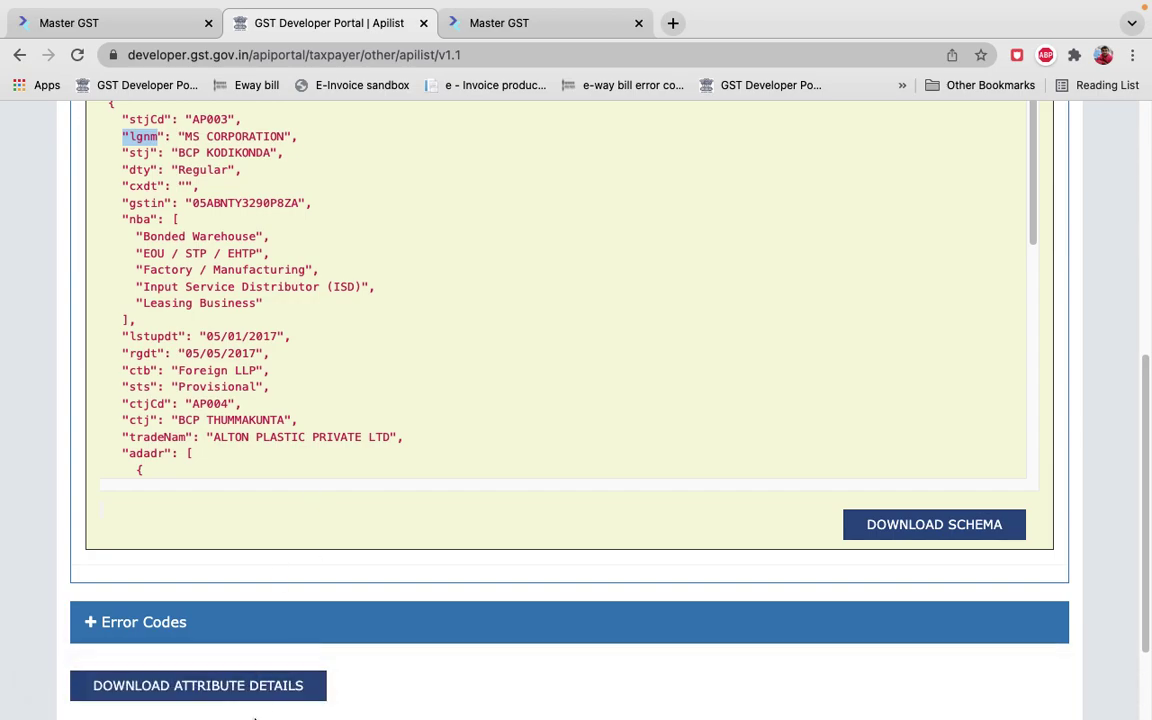
scroll(249, 684, "down", 2)
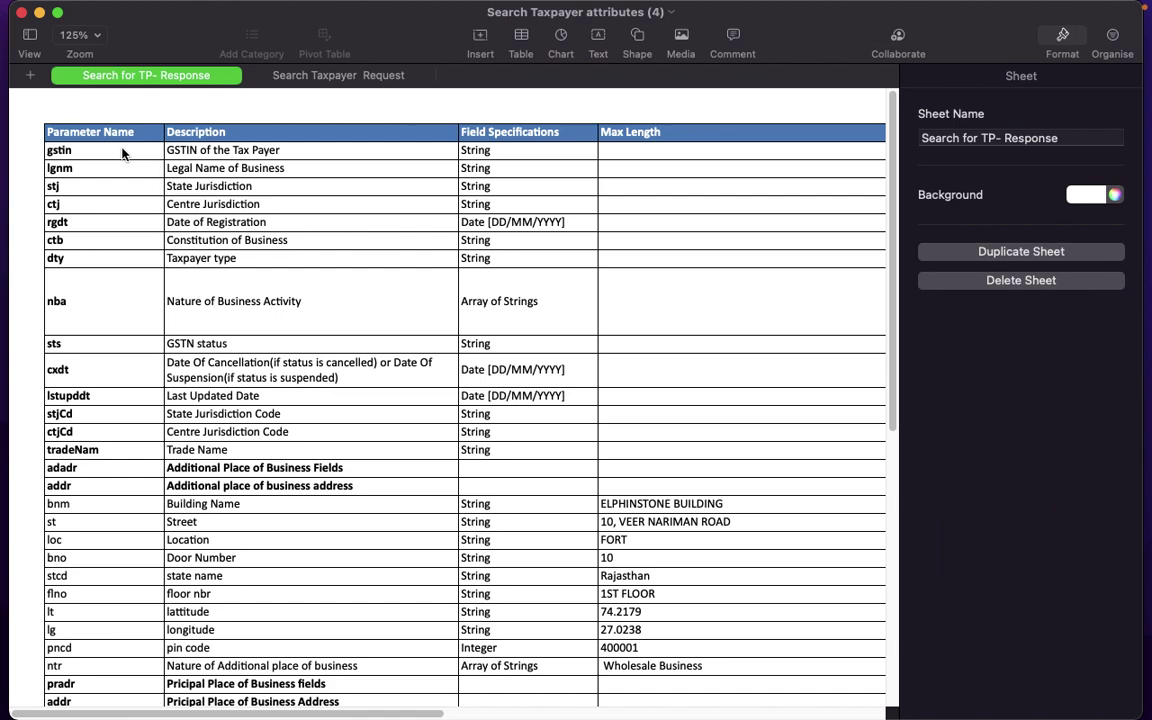
Review lgnm (Legal Name of Business) and stj (State Jurisdiction, String) in the attribute table.
left_click(110, 175)
left_click(1112, 40)
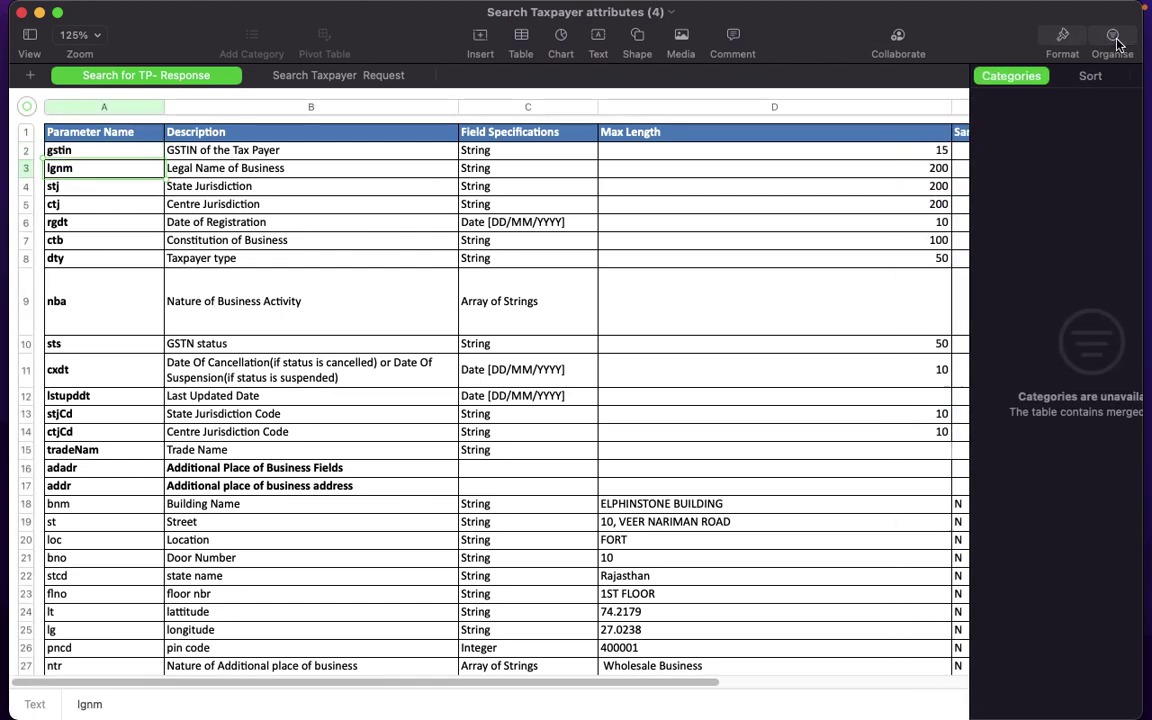
left_click(1112, 40)
left_click(205, 165)
left_click(112, 170)
left_click(226, 194)
left_click(497, 190)
Check the lgnm sample value, then return to the portal's sample response payload in Chrome.
scroll(498, 190, "right", 2)
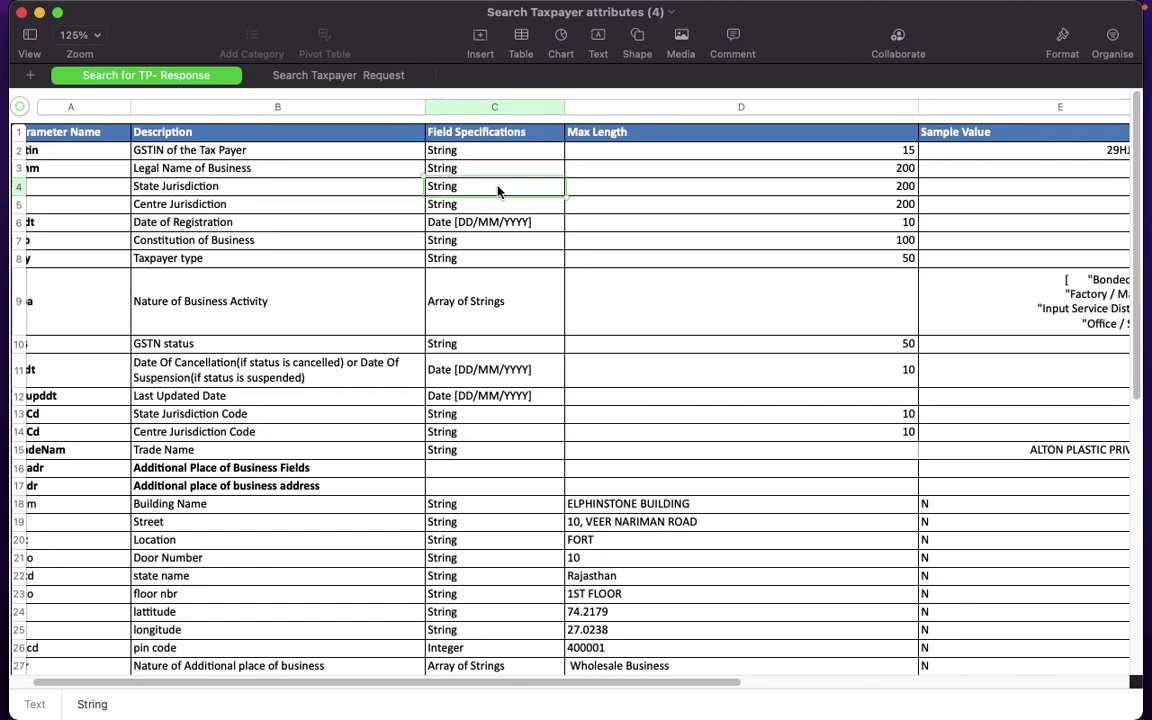
left_click(566, 172)
scroll(566, 175, "right", 5)
left_click(747, 172)
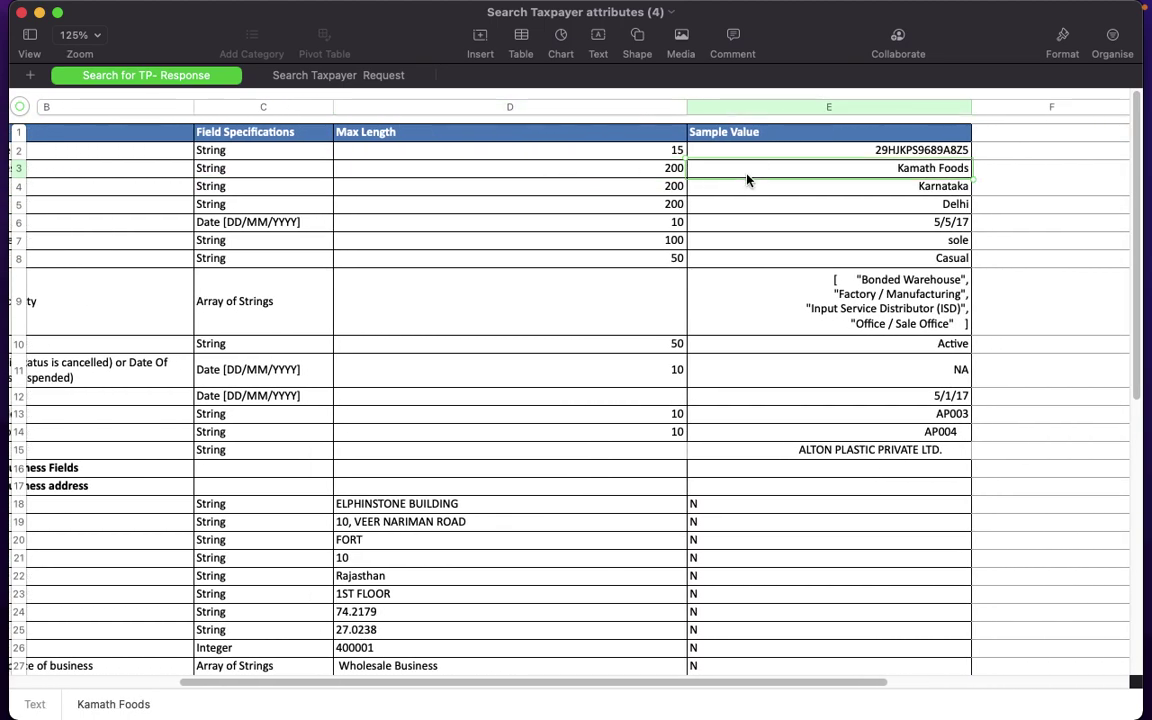
scroll(720, 270, "left", 10)
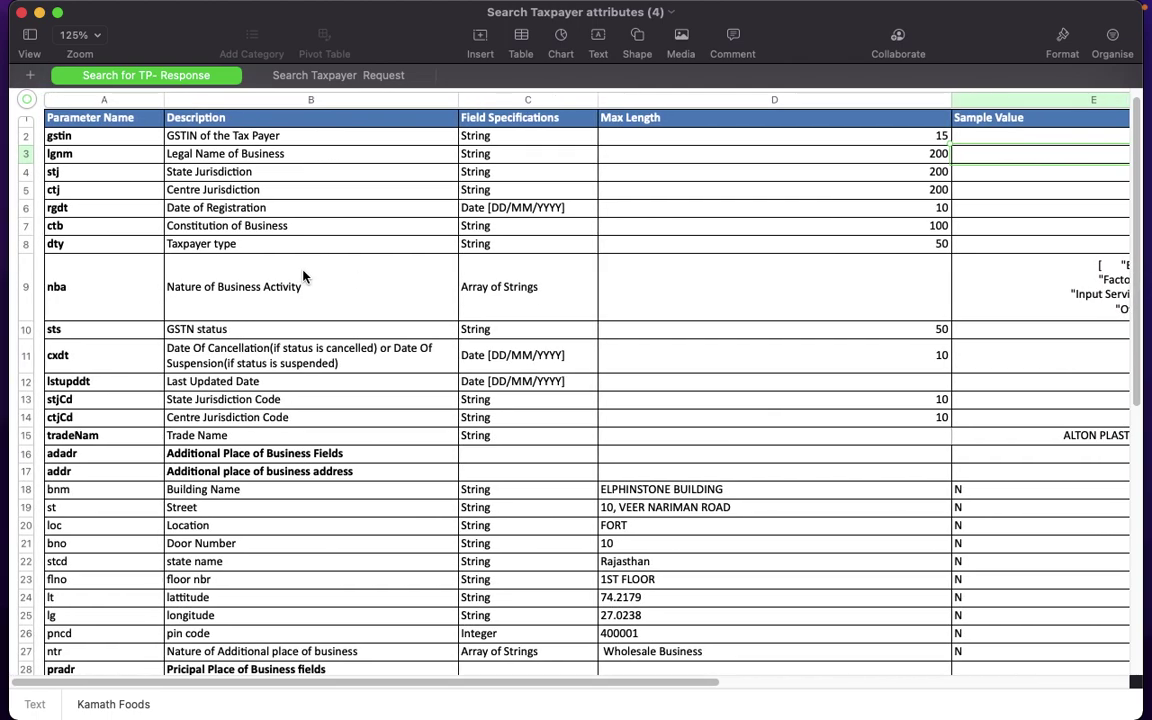
scroll(300, 270, "down", 3)
key("ctrl+Right")
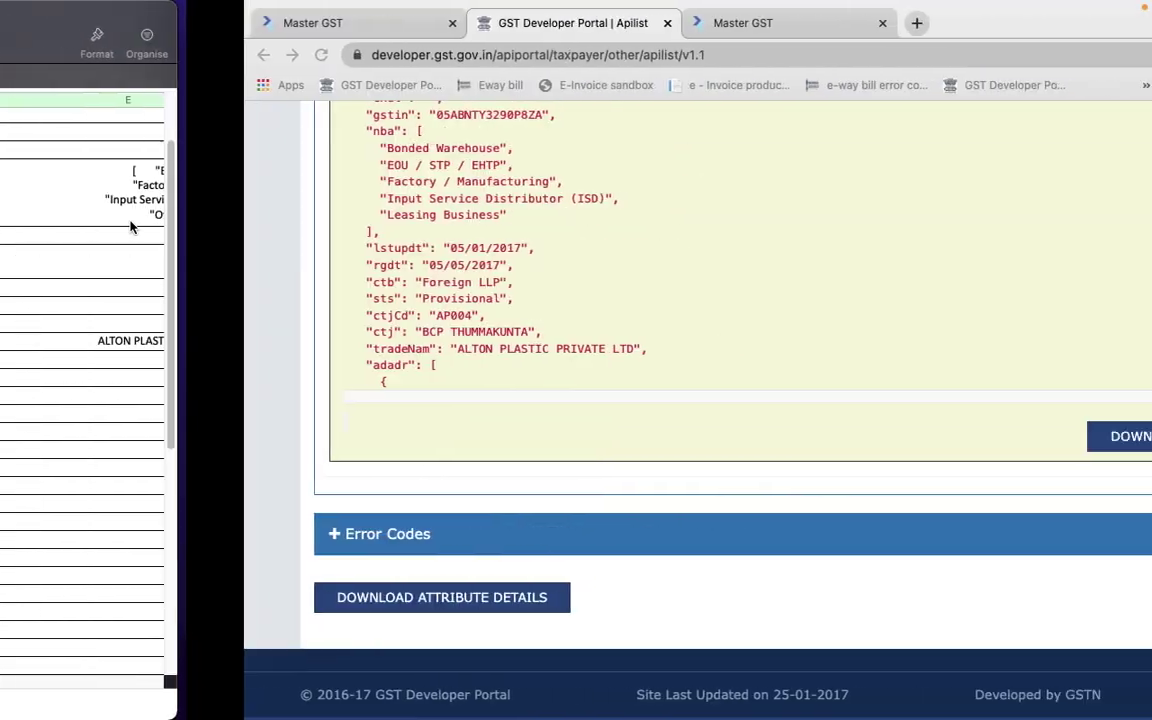
scroll(253, 387, "up", 5)
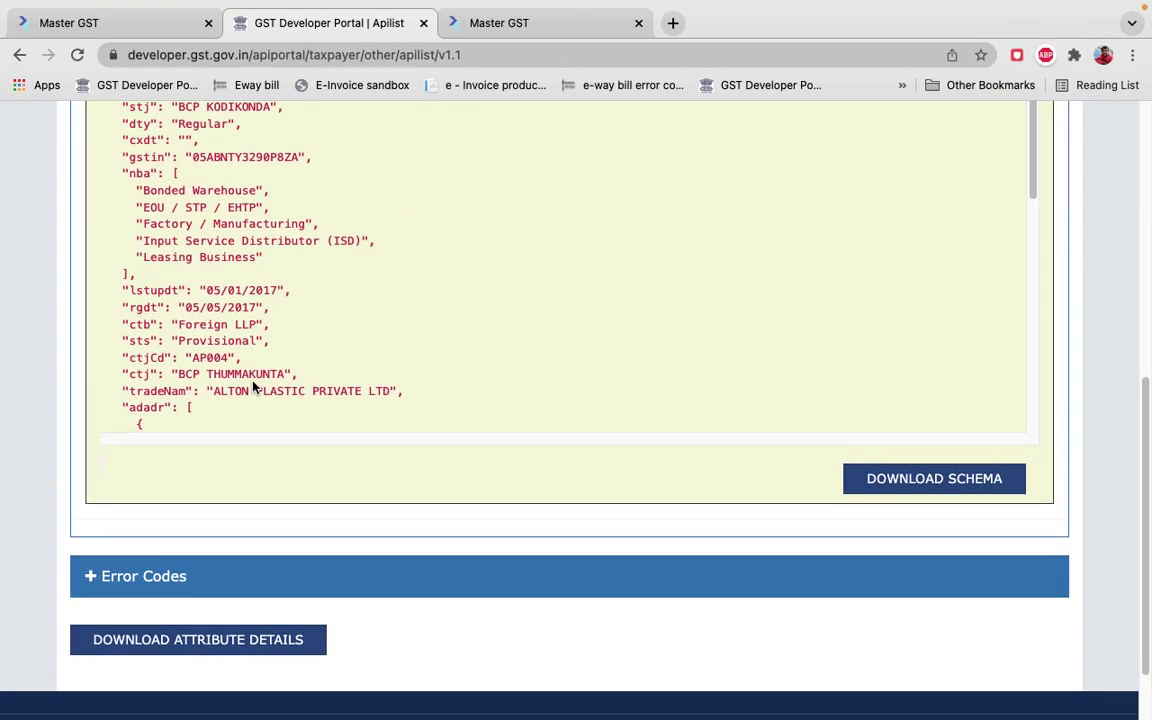
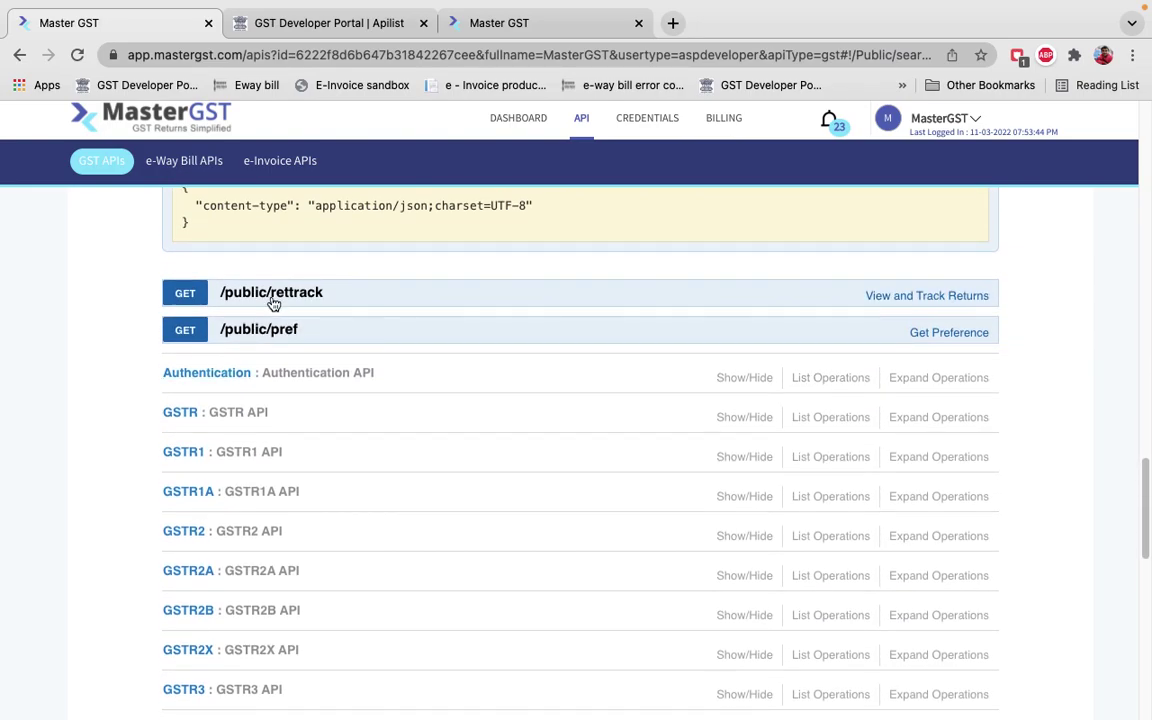
Expand GET /public/rettrack and fill the saved GSTIN and financial year 2020-21.
left_click(240, 291)
scroll(93, 374, "down", 1)
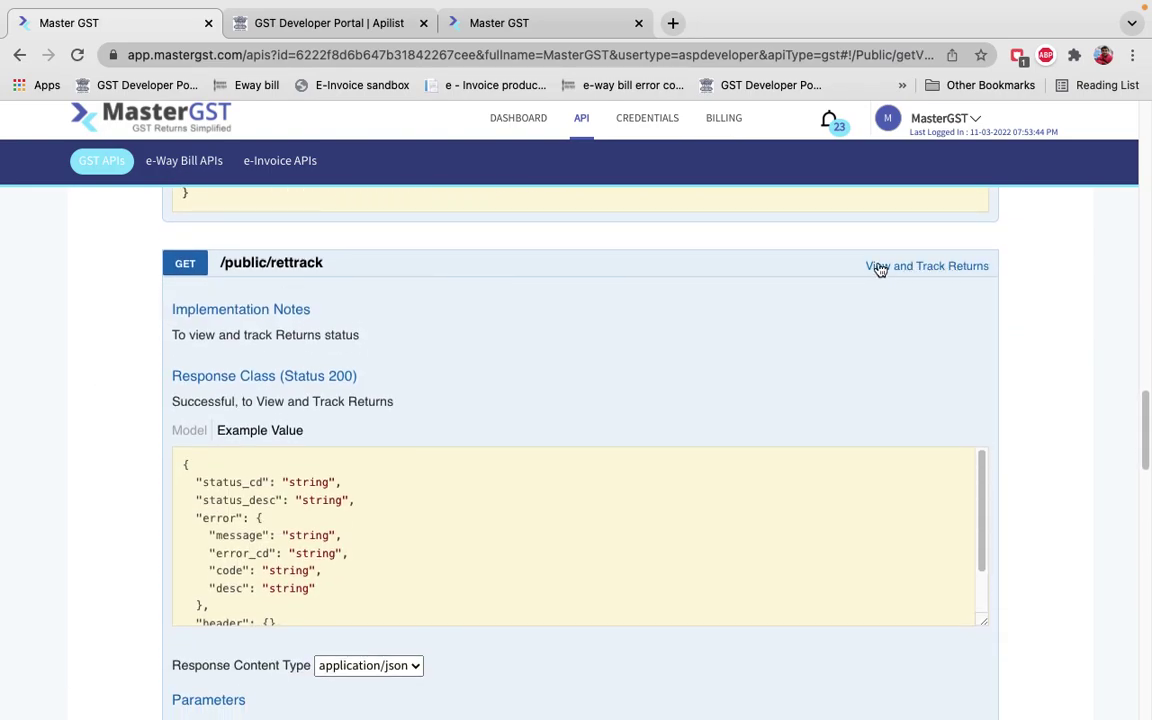
scroll(64, 373, "down", 4)
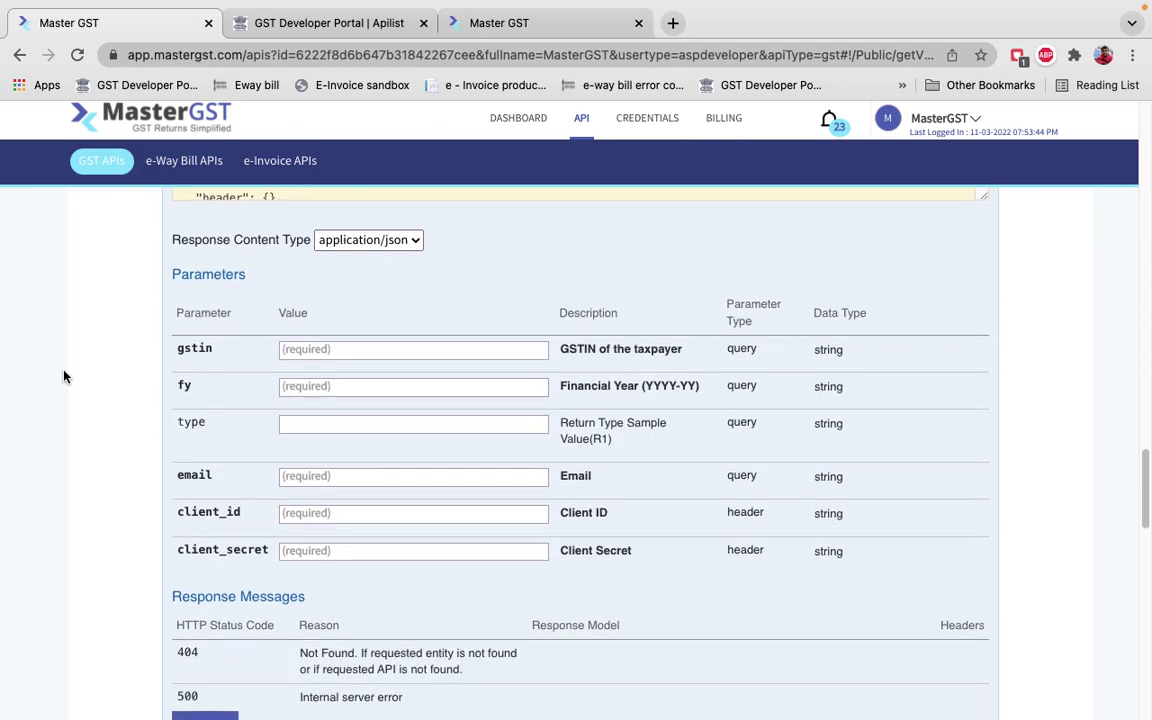
left_click(299, 348)
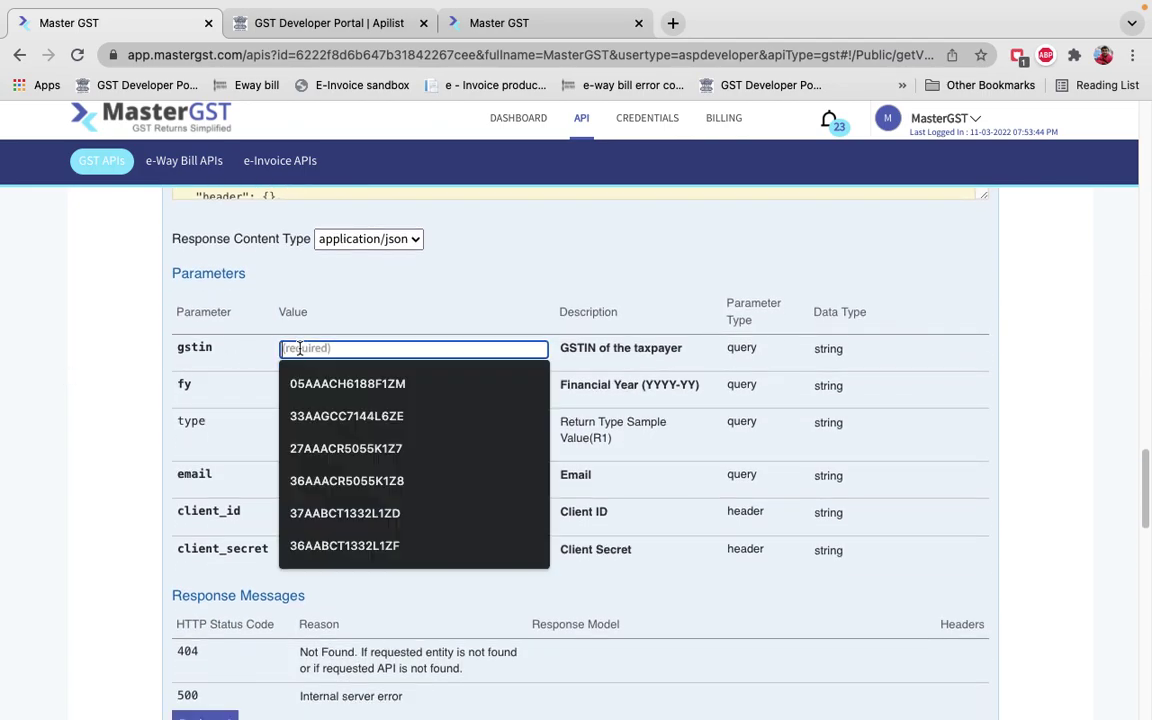
left_click(338, 447)
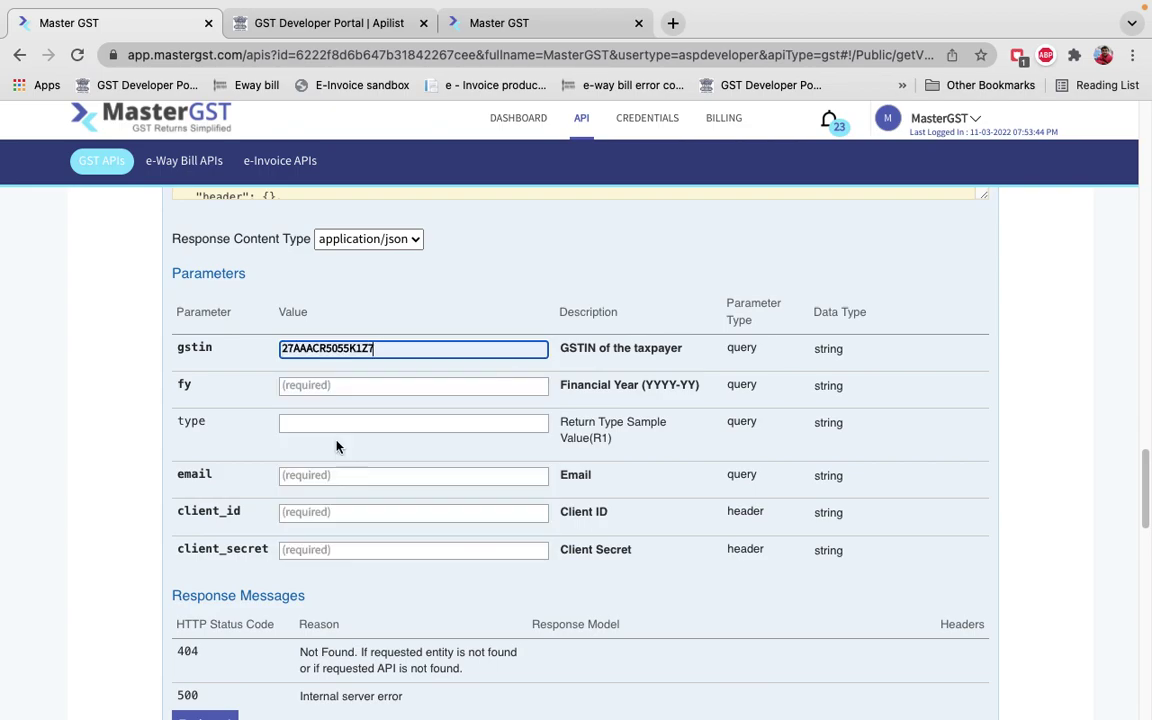
left_click(316, 388)
type("20")
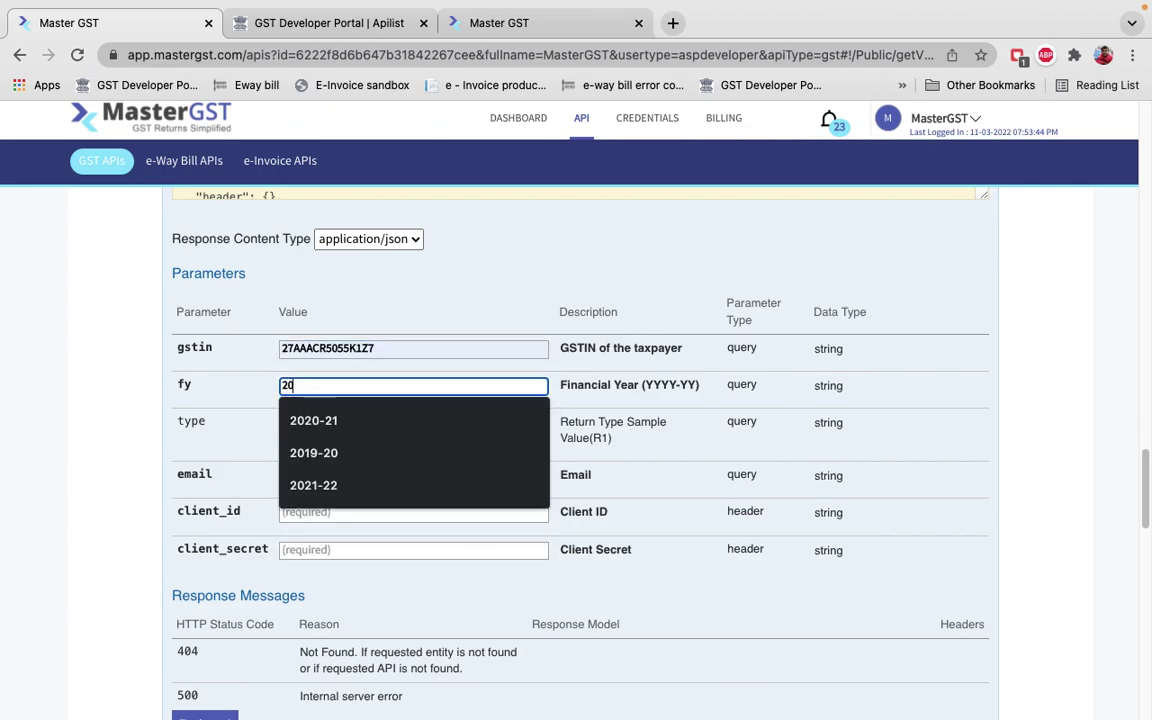
type("20-21")
left_click(305, 419)
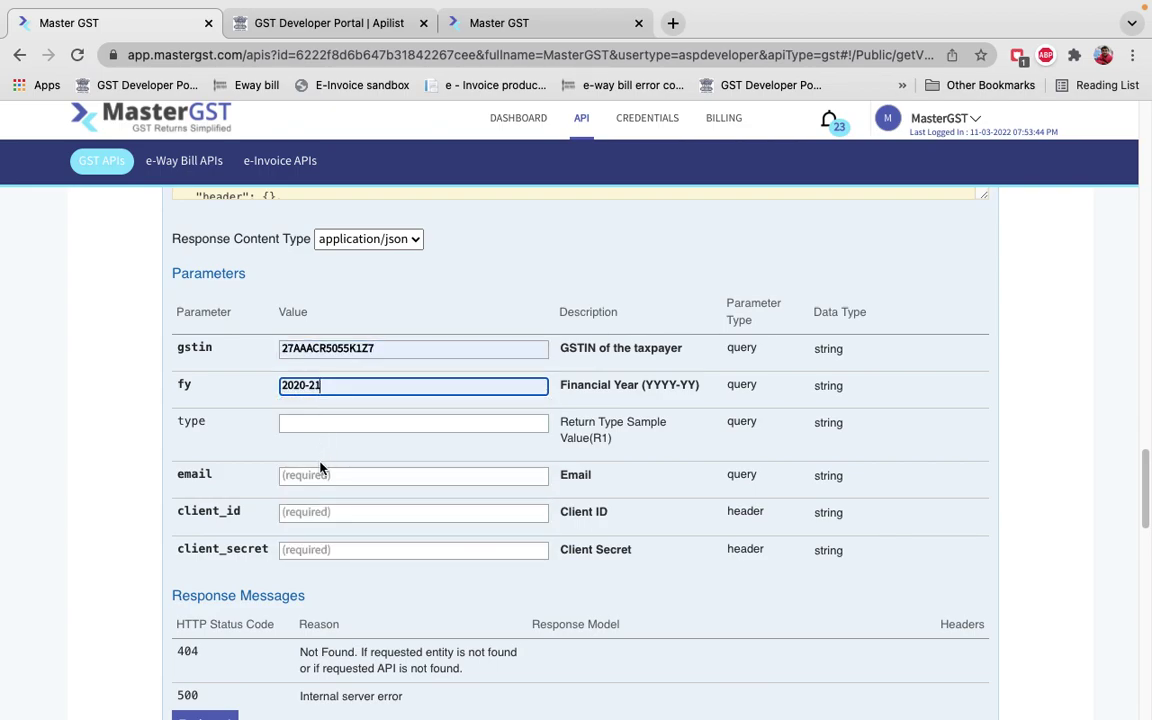
Fill in the saved email, client_id and client_secret from autofill suggestions.
left_click(312, 482)
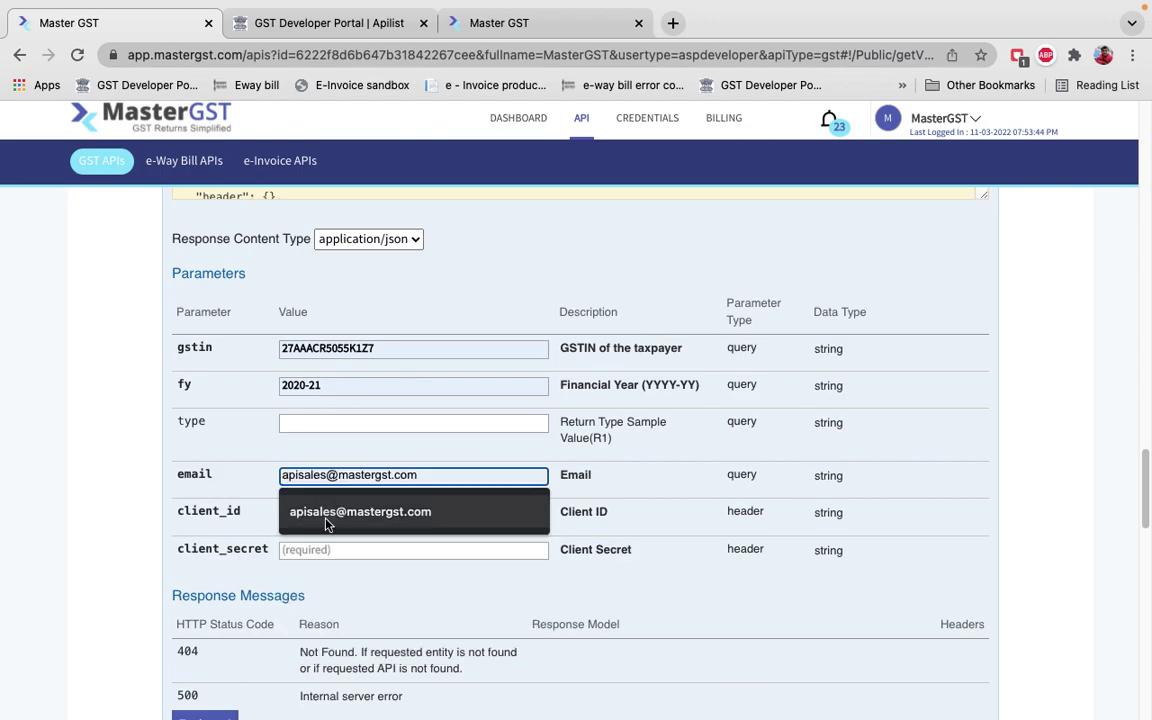
left_click(322, 518)
left_click(322, 514)
type("gs")
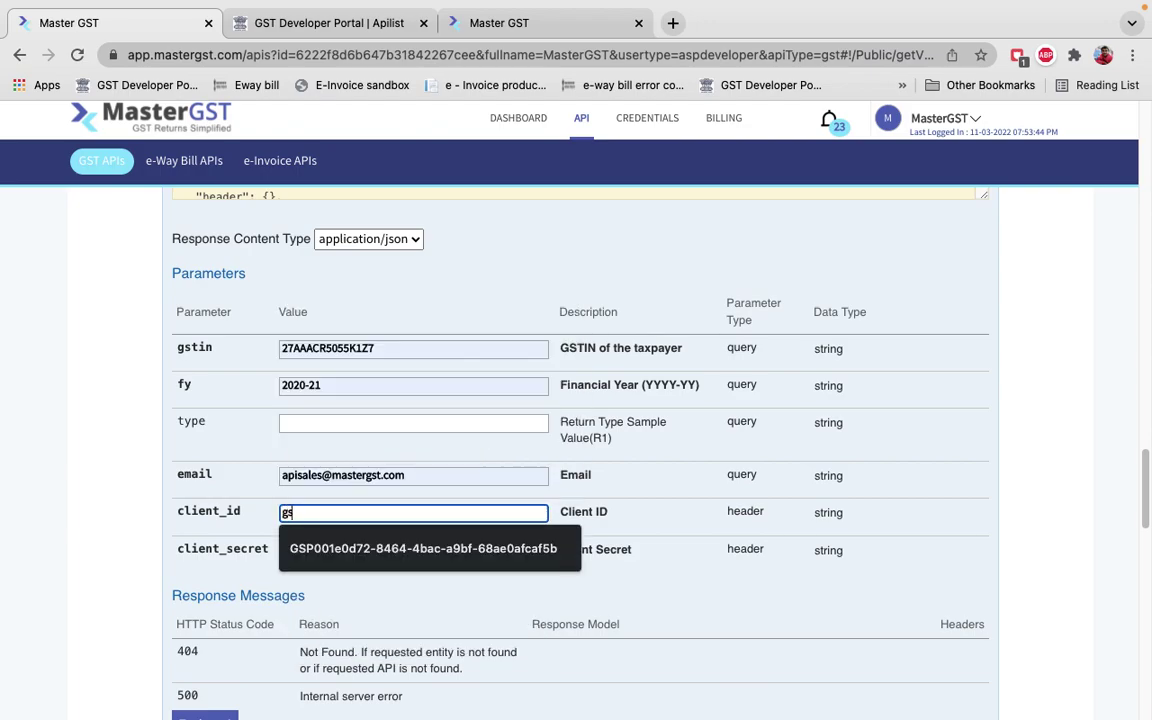
left_click(423, 548)
left_click(340, 549)
type("h")
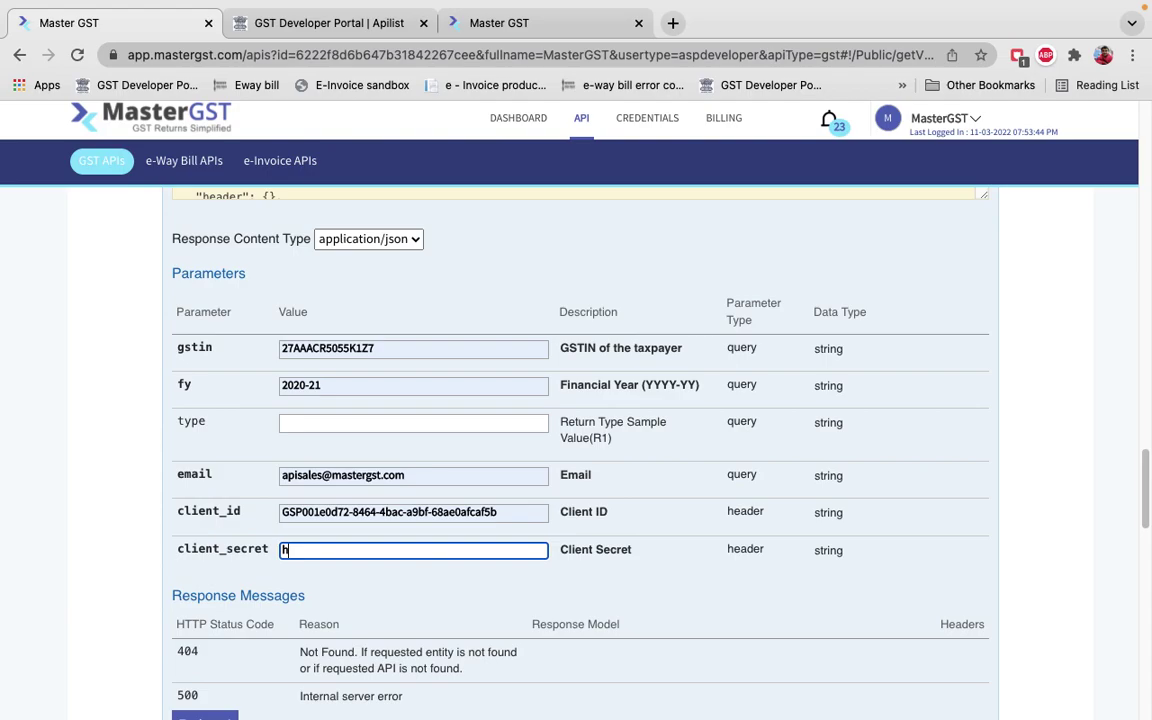
key("Down")
key("Return")
Review the query parameter names and types, such as type and email.
scroll(580, 450, "down", 3)
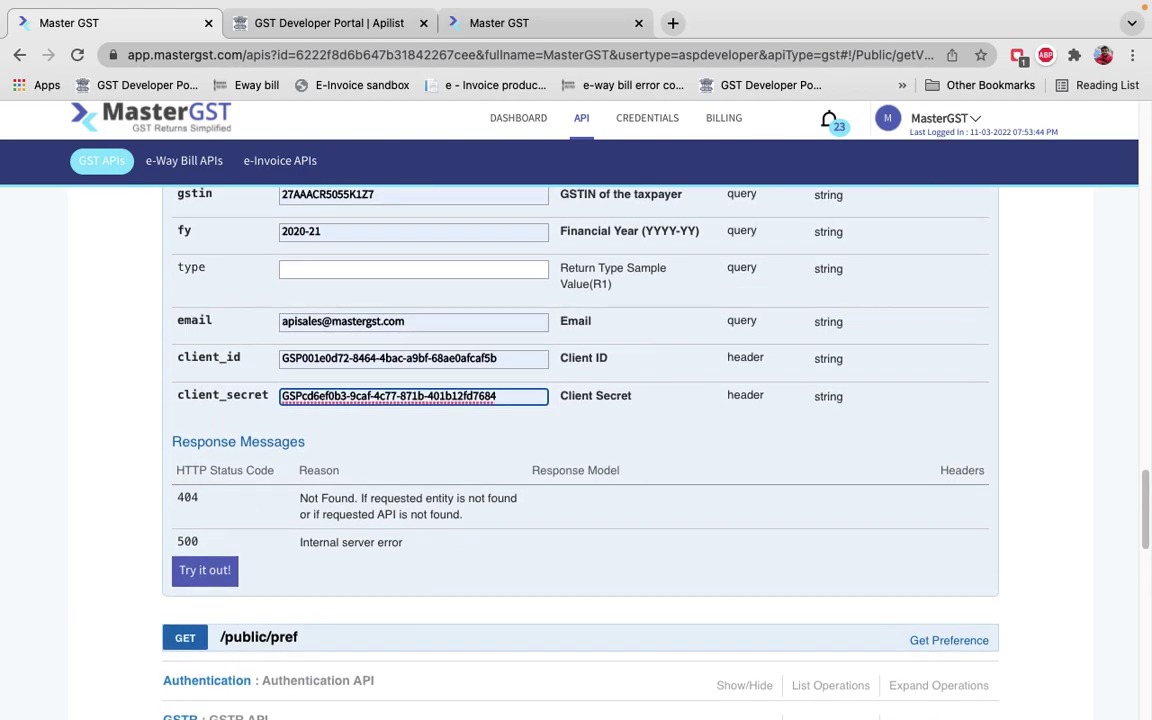
scroll(450, 337, "up", 4)
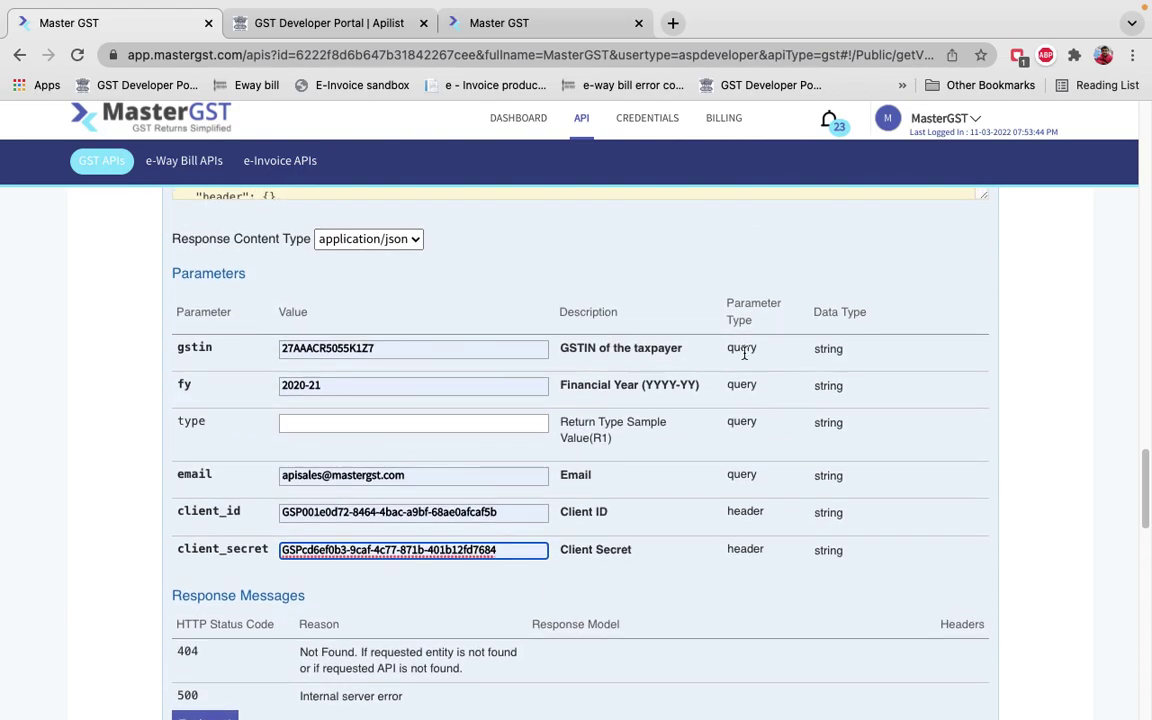
left_click_drag(748, 350, 718, 353)
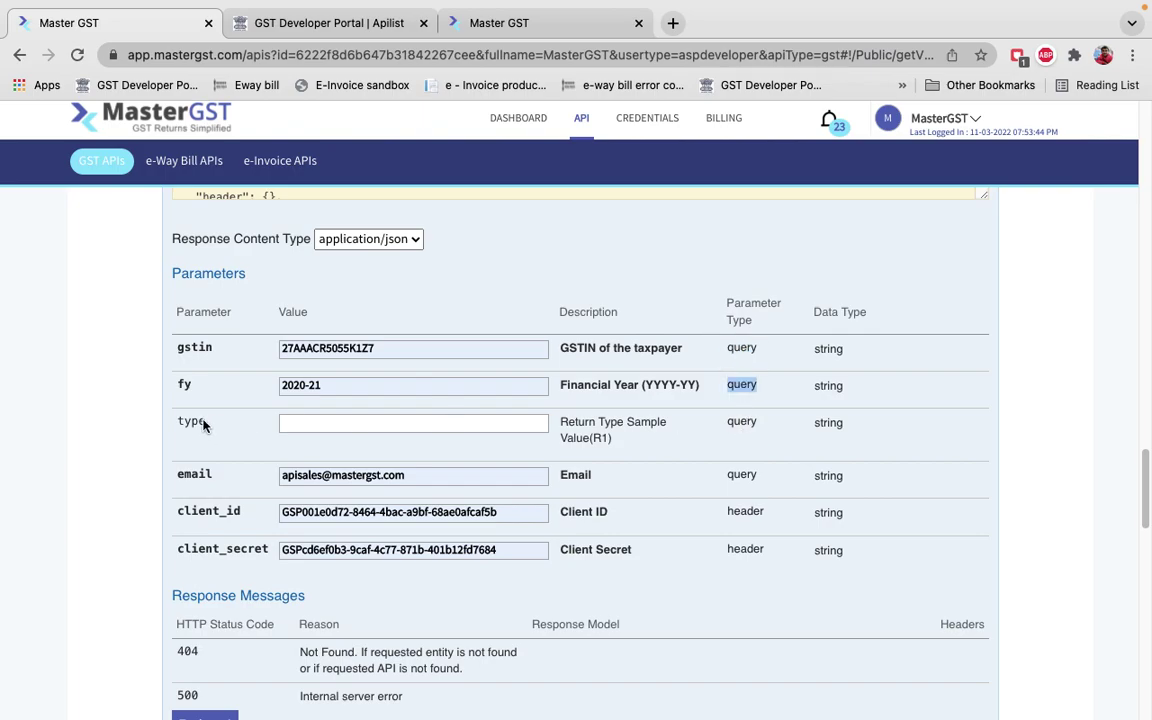
left_click_drag(175, 423, 480, 433)
double_click(209, 478)
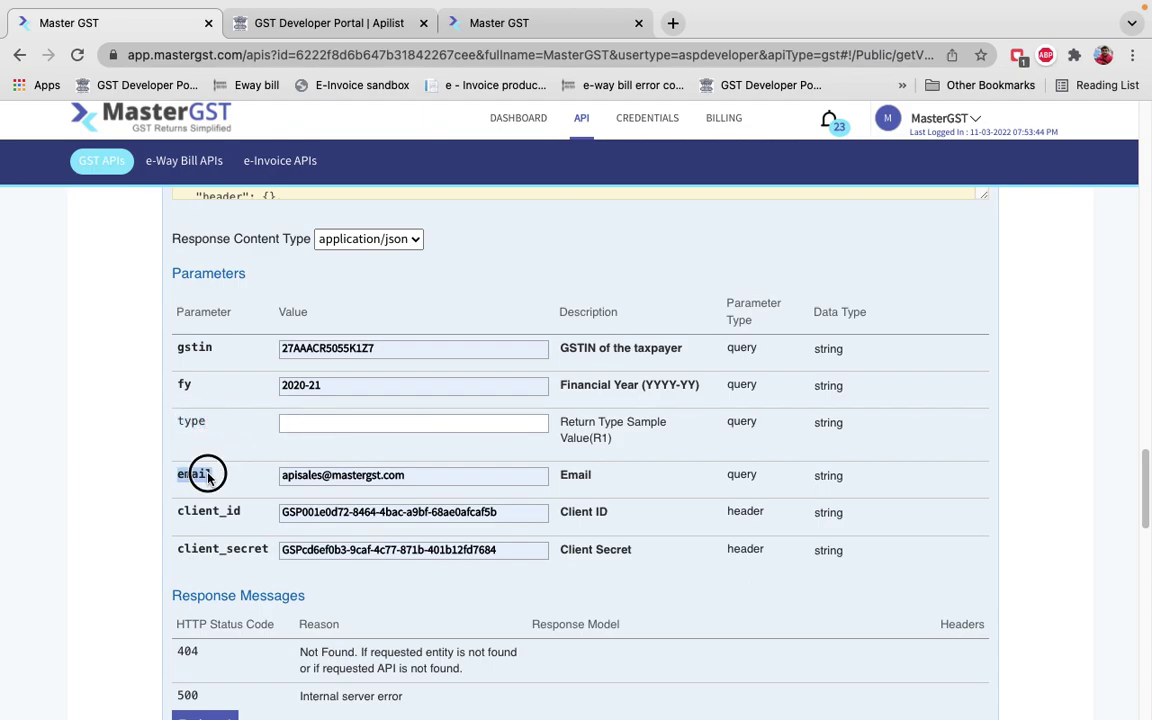
double_click(199, 421)
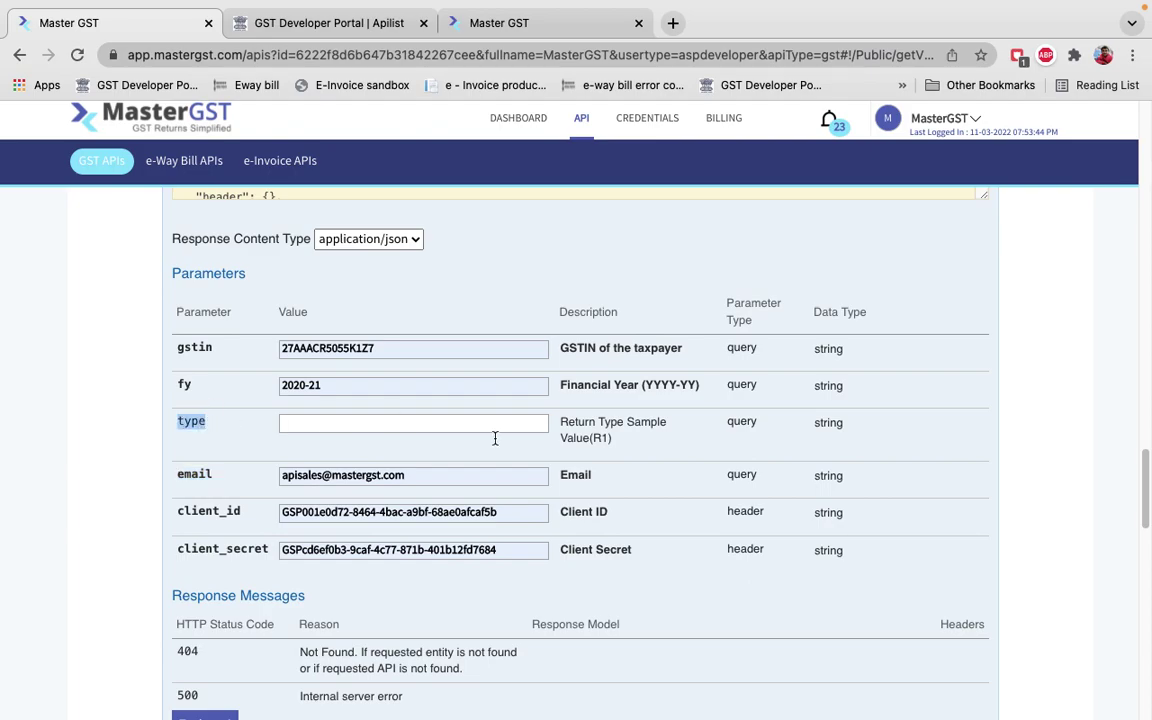
Send the track returns request and review the GSTR9C return for 032020, filed 20-03-2021.
scroll(468, 410, "down", 2)
scroll(375, 478, "down", 2)
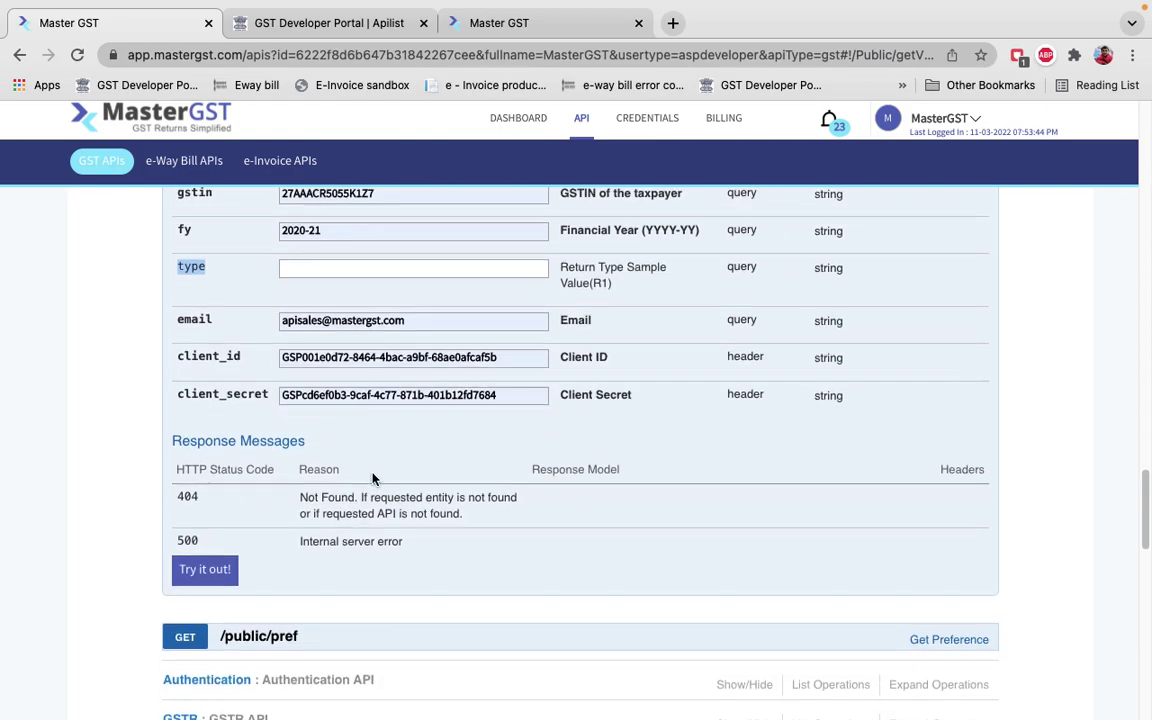
left_click(205, 528)
scroll(120, 488, "down", 5)
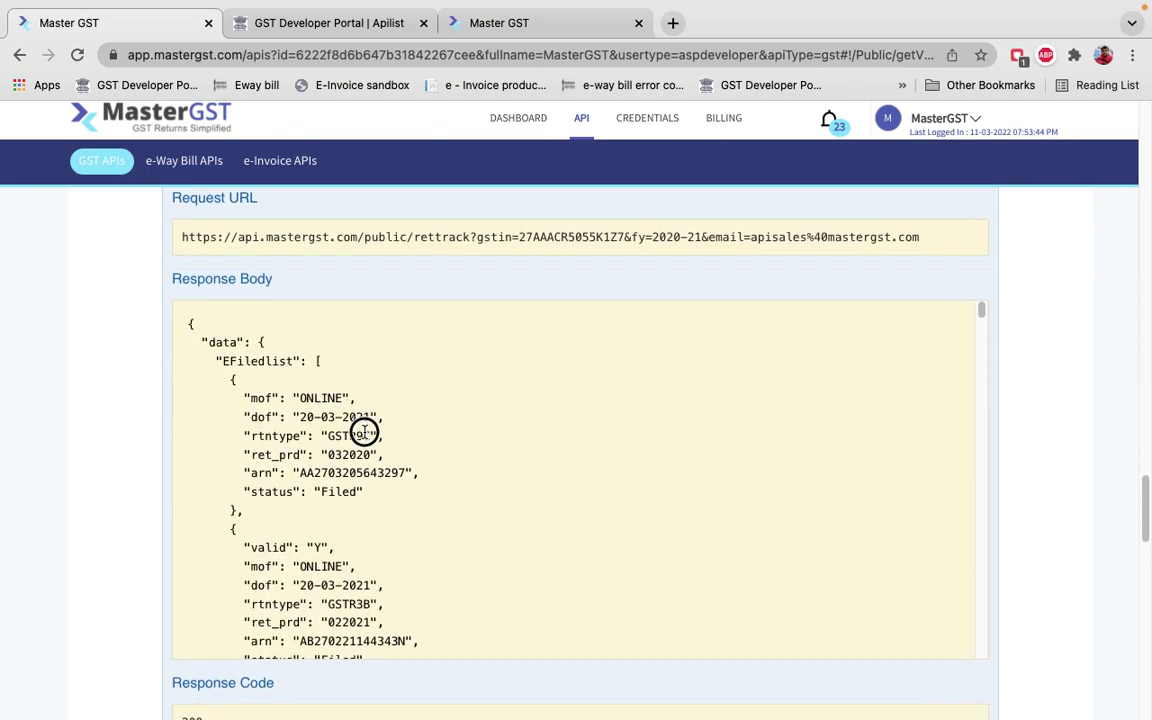
double_click(357, 457)
left_click_drag(373, 437, 326, 455)
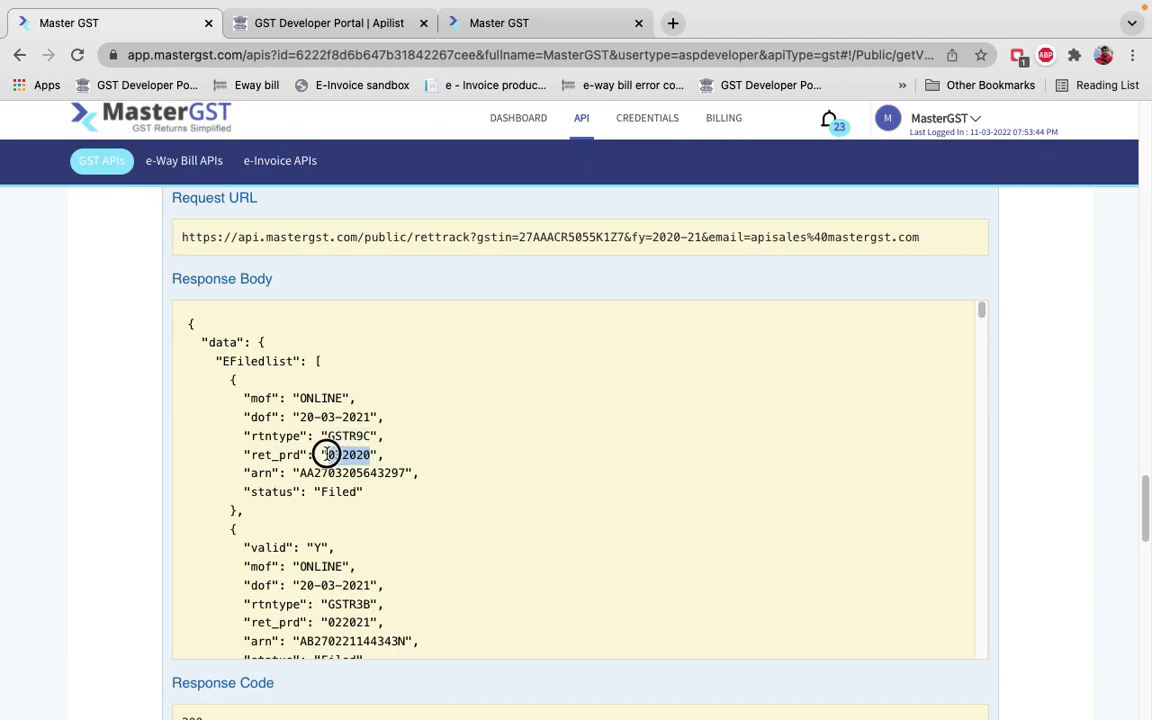
left_click_drag(378, 416, 298, 419)
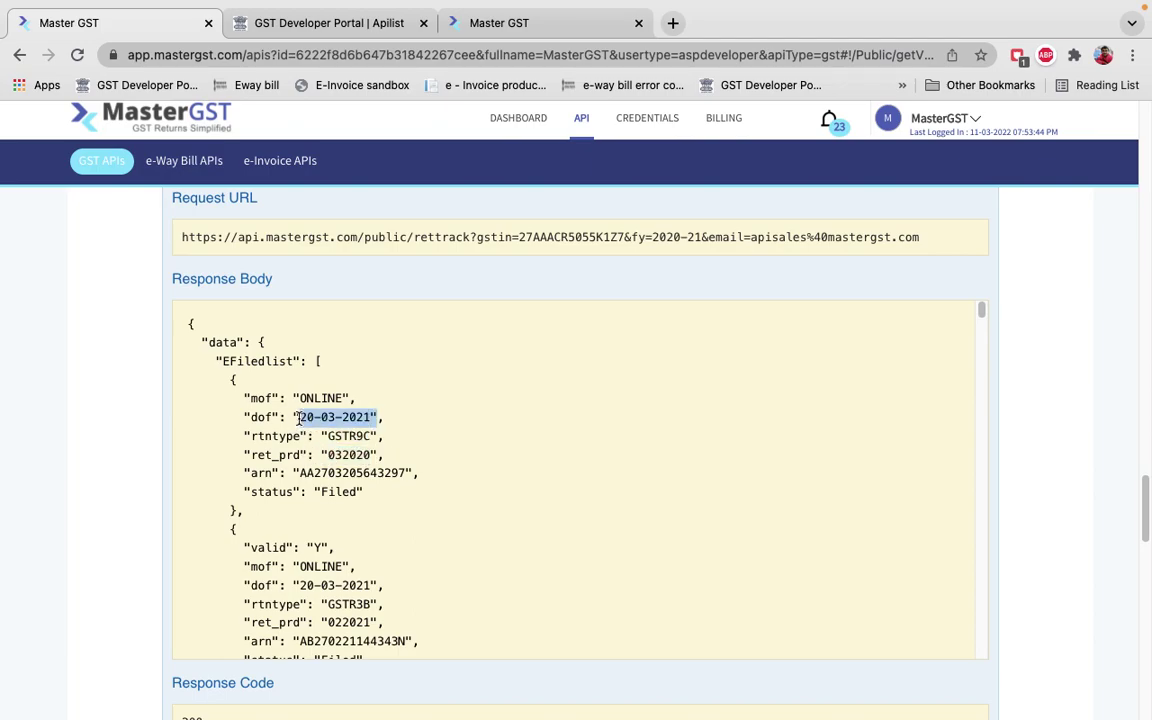
double_click(336, 488)
scroll(336, 485, "down", 5)
scroll(336, 485, "down", 6)
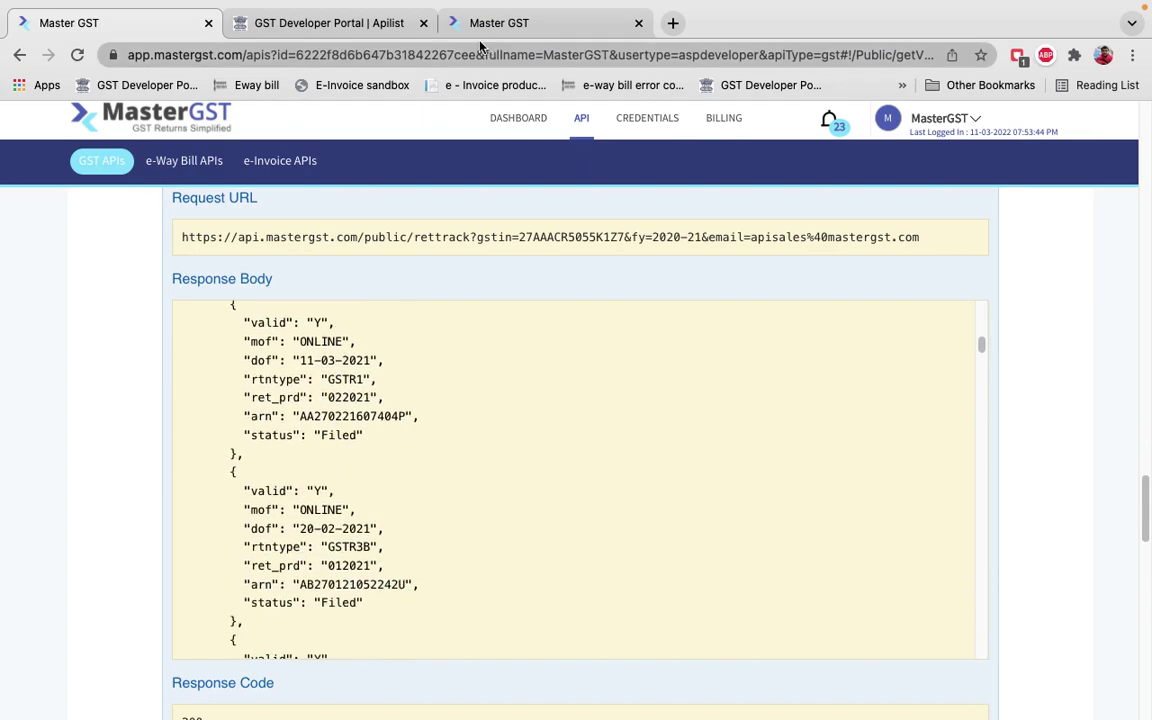
In the Developer Portal, open the View and Track Returns v1.0 specification from the Other API list.
left_click(330, 23)
left_click(20, 55)
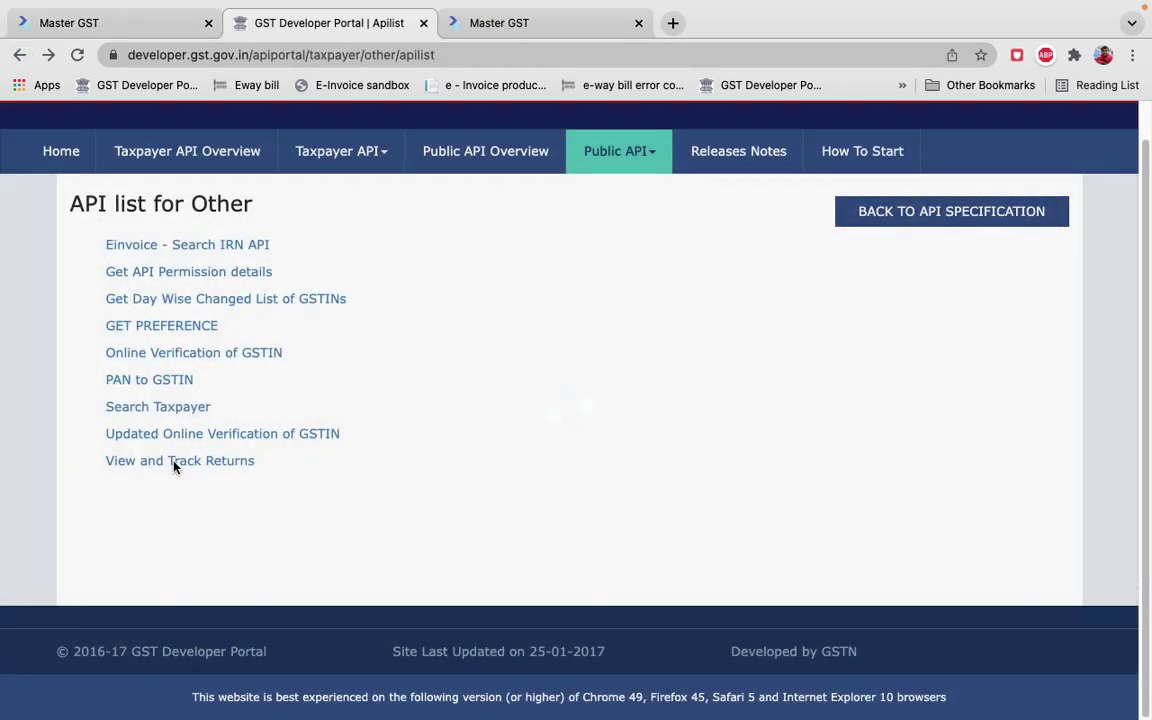
left_click(175, 462)
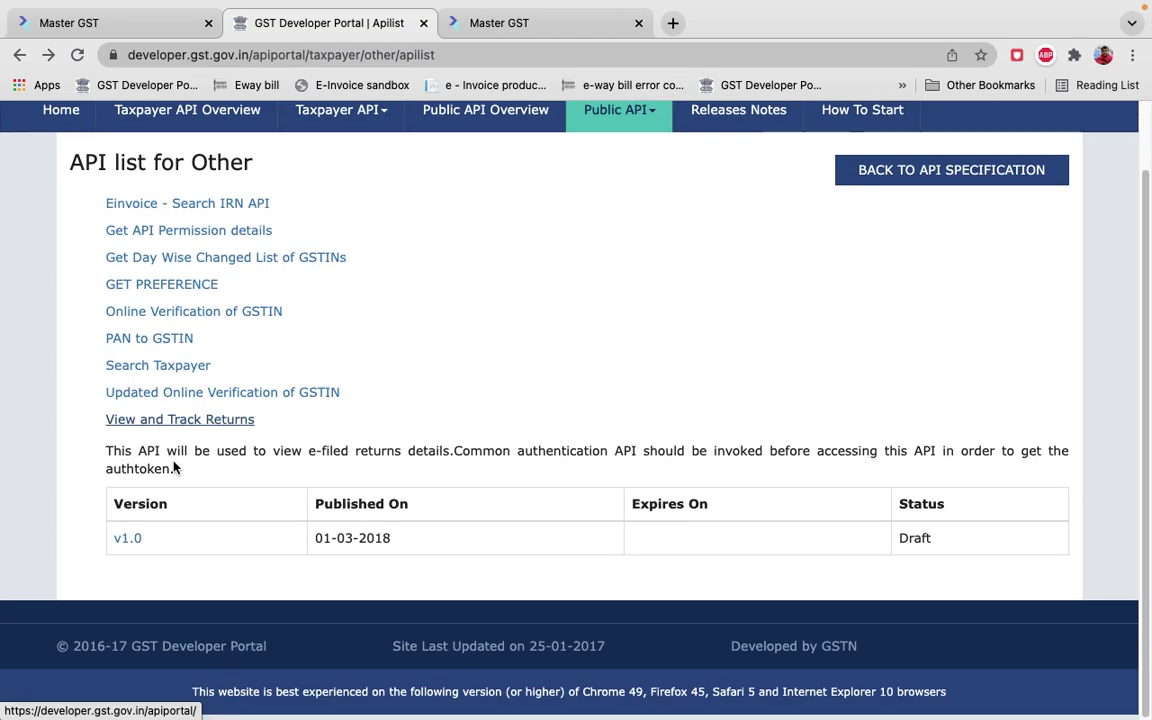
left_click(127, 545)
scroll(120, 550, "down", 2)
Expand the sample response payload, note its mof key, and return to MasterGST.
left_click(121, 438)
scroll(121, 432, "down", 3)
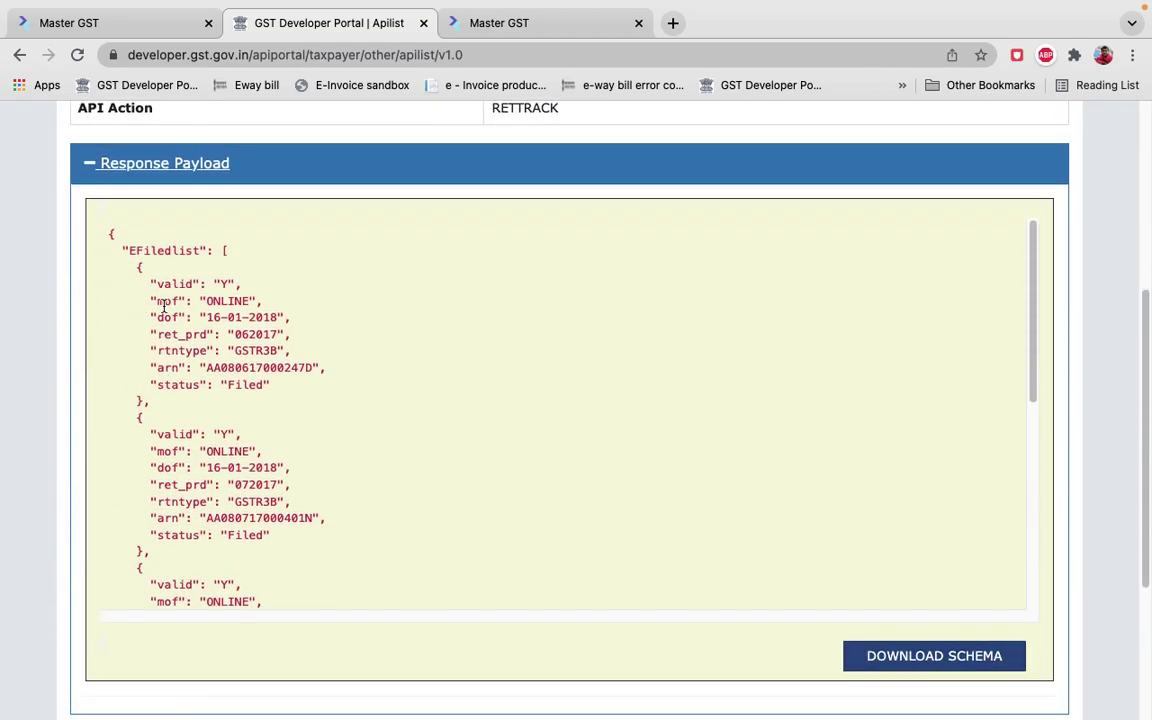
left_click_drag(177, 301, 155, 300)
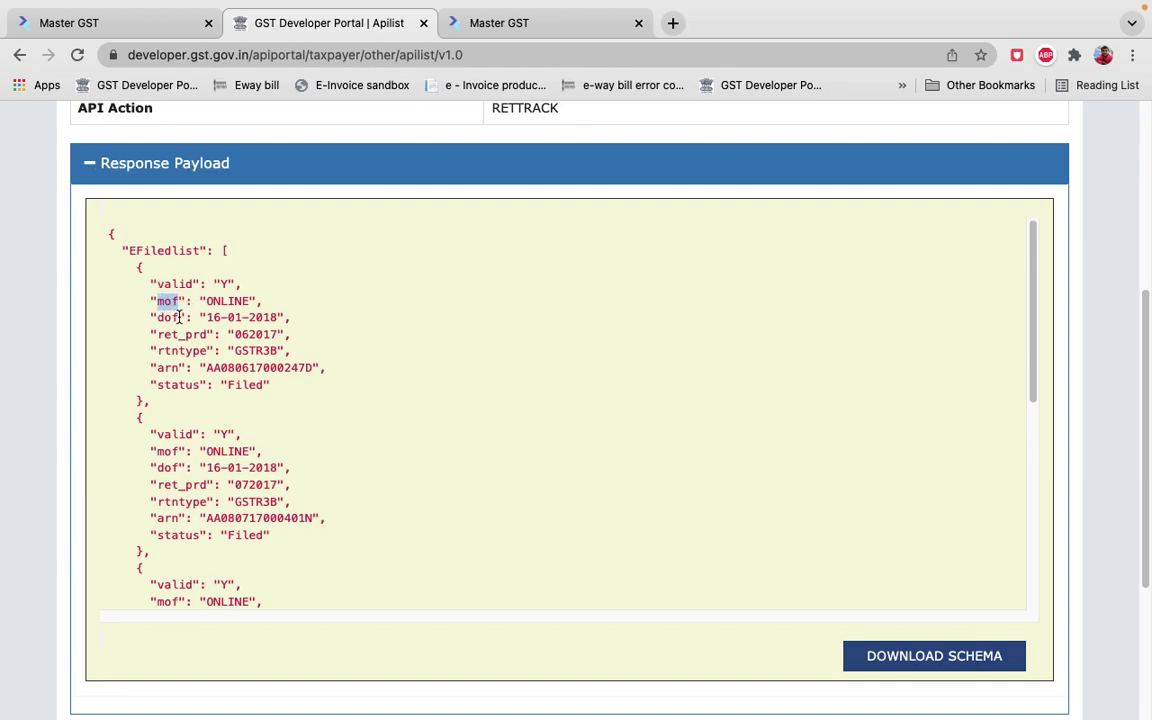
scroll(105, 360, "down", 5)
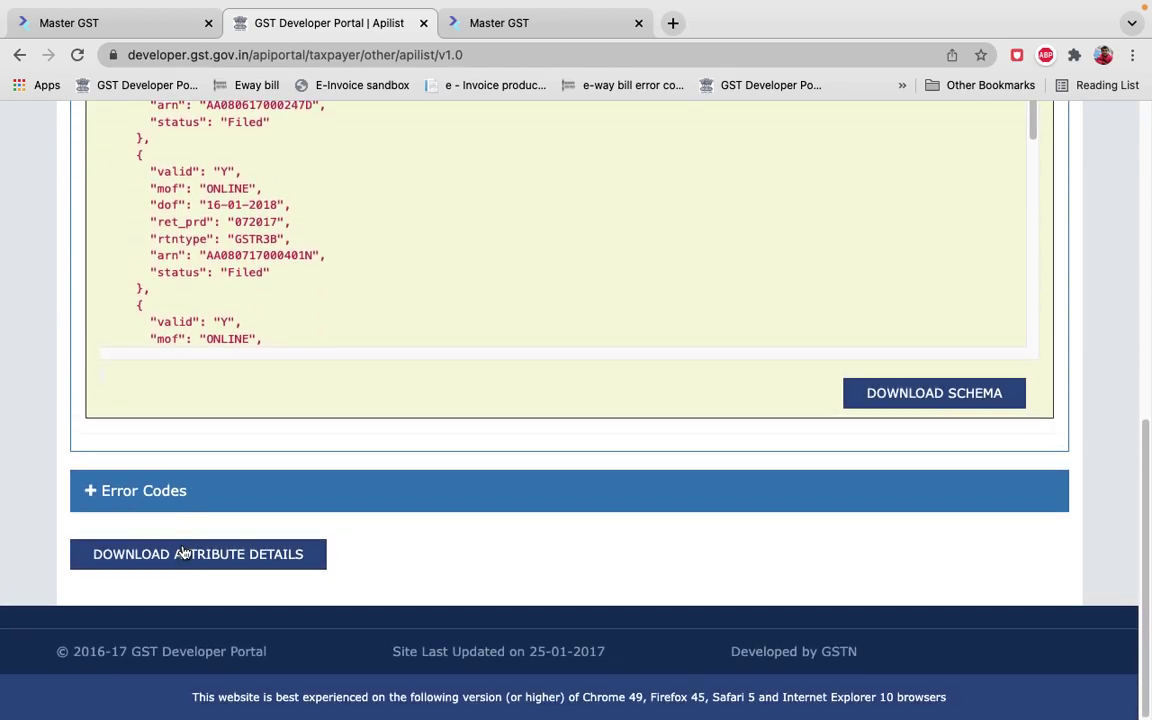
left_click(141, 22)
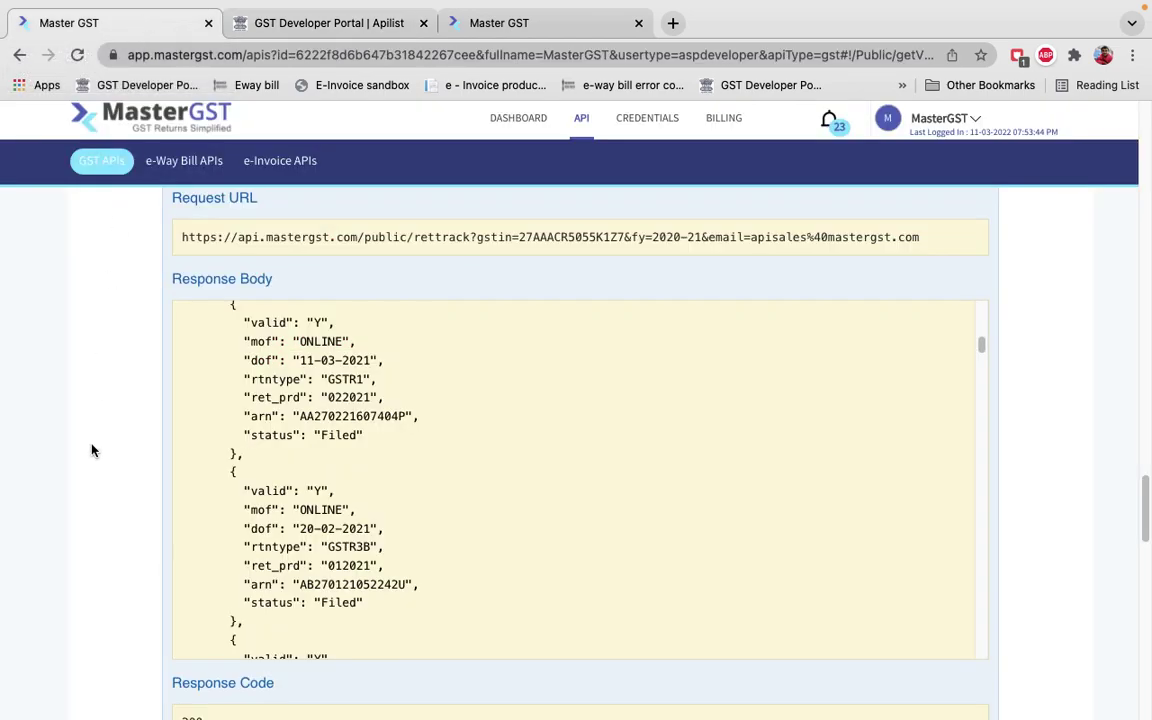
Expand GET /public/pref and fill the saved GSTIN and financial year 2020-21.
scroll(91, 451, "down", 5)
scroll(97, 446, "down", 2)
left_click(245, 352)
scroll(200, 420, "down", 2)
scroll(183, 458, "up", 1)
left_click(950, 307)
scroll(1043, 373, "down", 5)
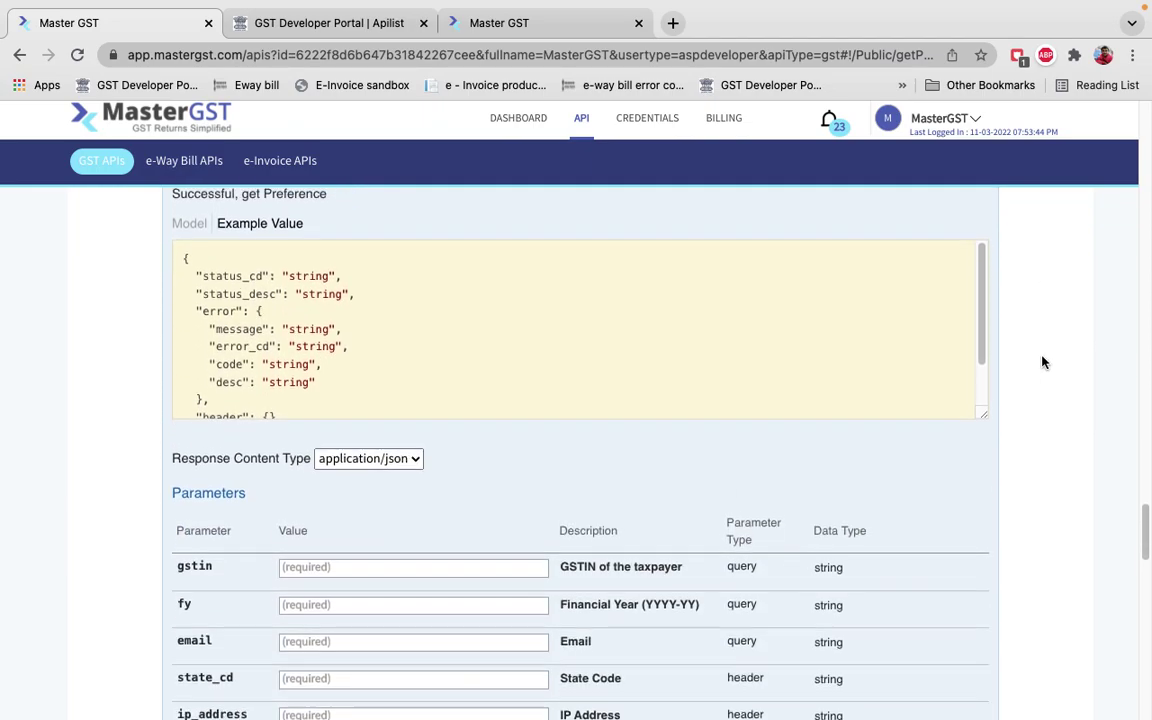
left_click(358, 408)
left_click(346, 475)
left_click(337, 444)
left_click(347, 479)
Fill in a test email, state code 33, the saved IP address, client_id and client_secret.
left_click(318, 484)
type("t")
left_click(322, 514)
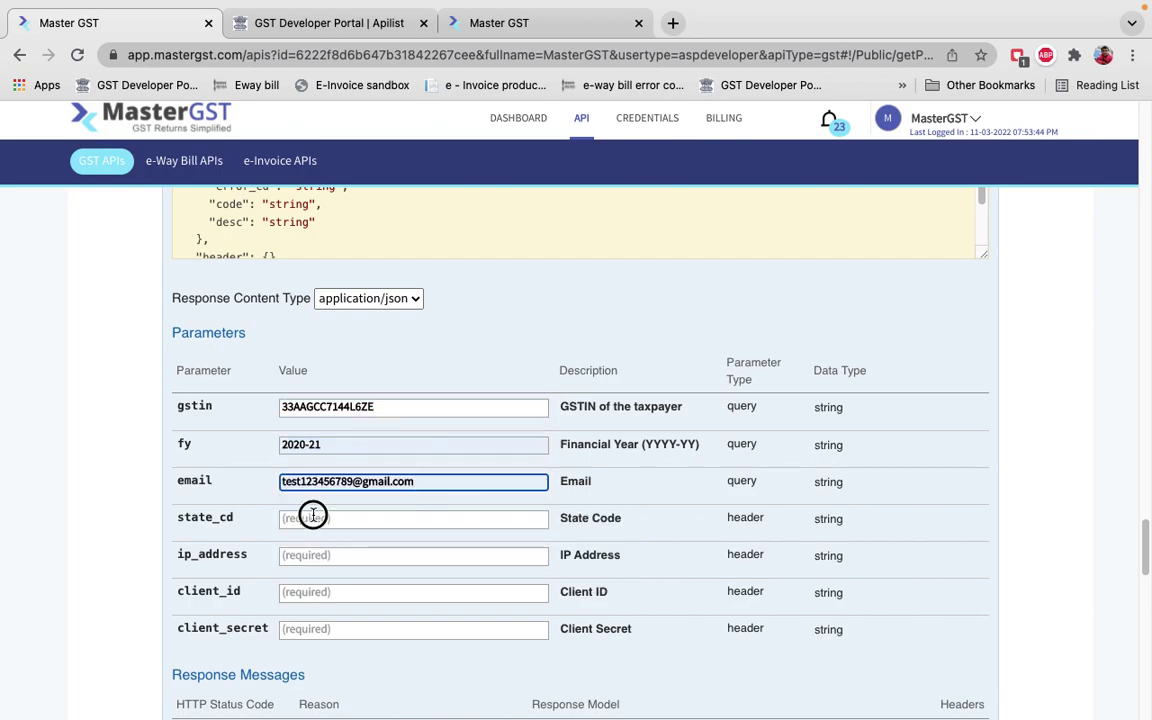
left_click(313, 515)
type("33")
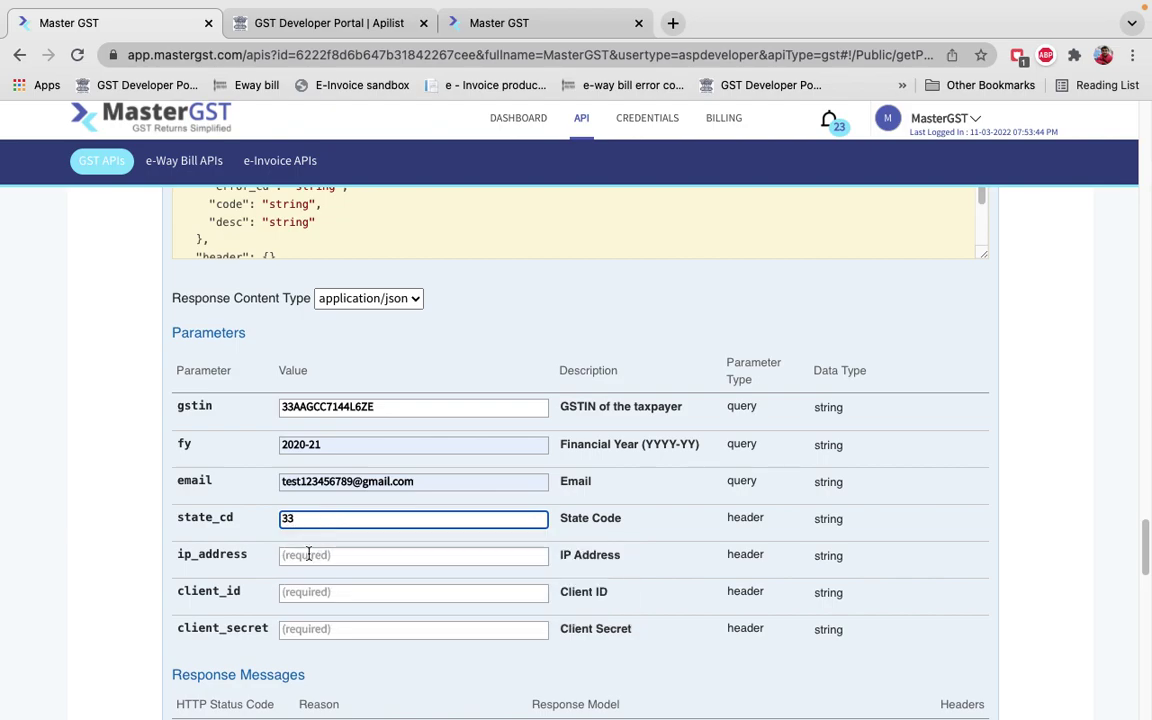
left_click(305, 556)
type("49.37.142.205")
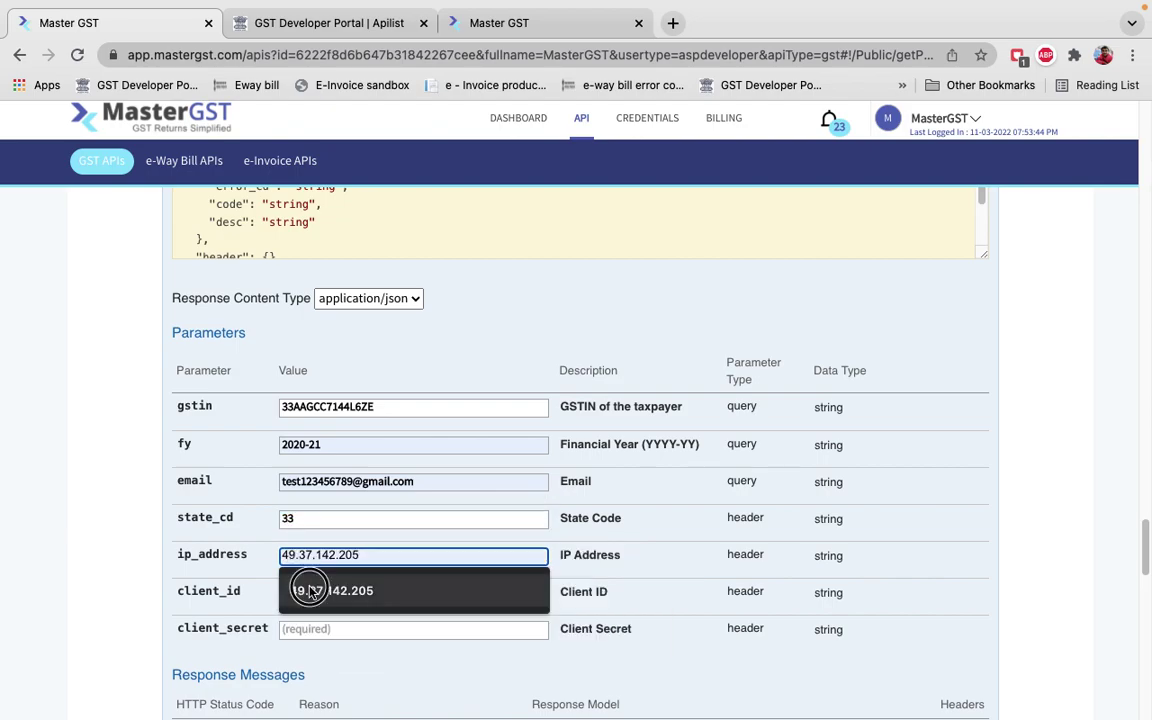
left_click(303, 594)
left_click(301, 592)
type("G")
left_click(309, 625)
left_click(309, 630)
type("G")
left_click(311, 666)
Check the state code 33 and GSTIN values, then send the Get Preference request.
left_click_drag(292, 512, 272, 522)
double_click(291, 407)
scroll(267, 432, "down", 5)
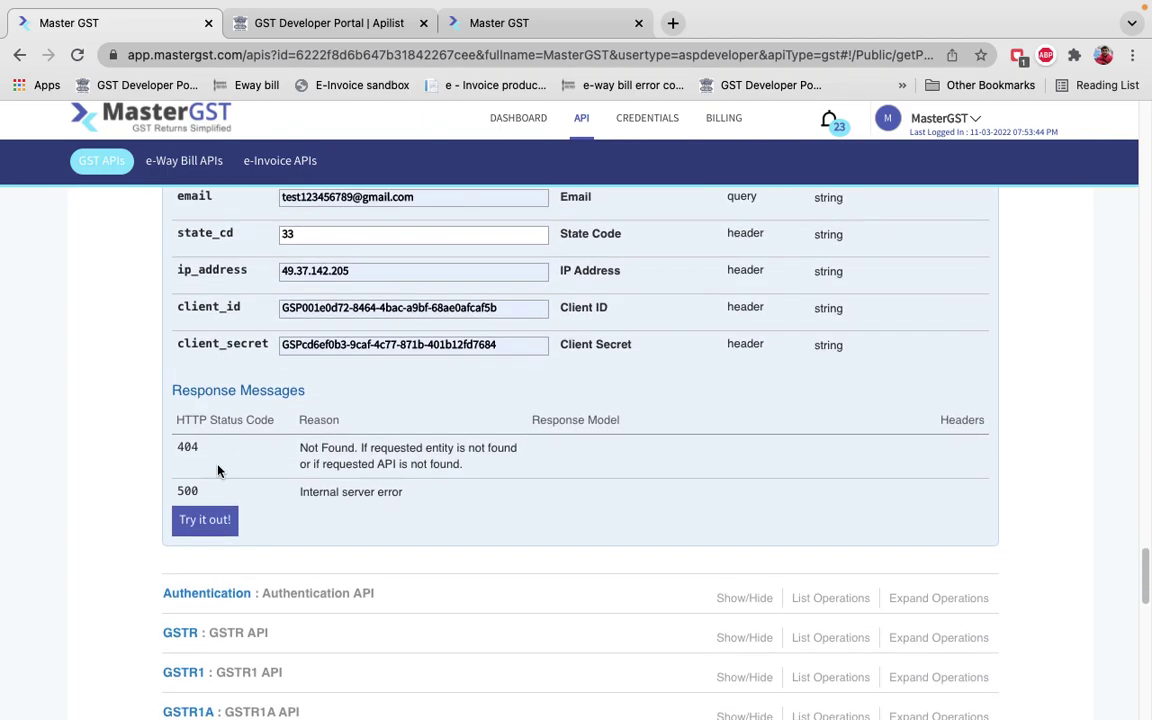
left_click(217, 520)
scroll(87, 458, "down", 5)
scroll(87, 458, "up", 2)
scroll(87, 458, "up", 5)
Replace the email with the suggested sandbox email and resend the request.
left_click_drag(427, 283, 219, 286)
type("api")
key("Down")
key("Return")
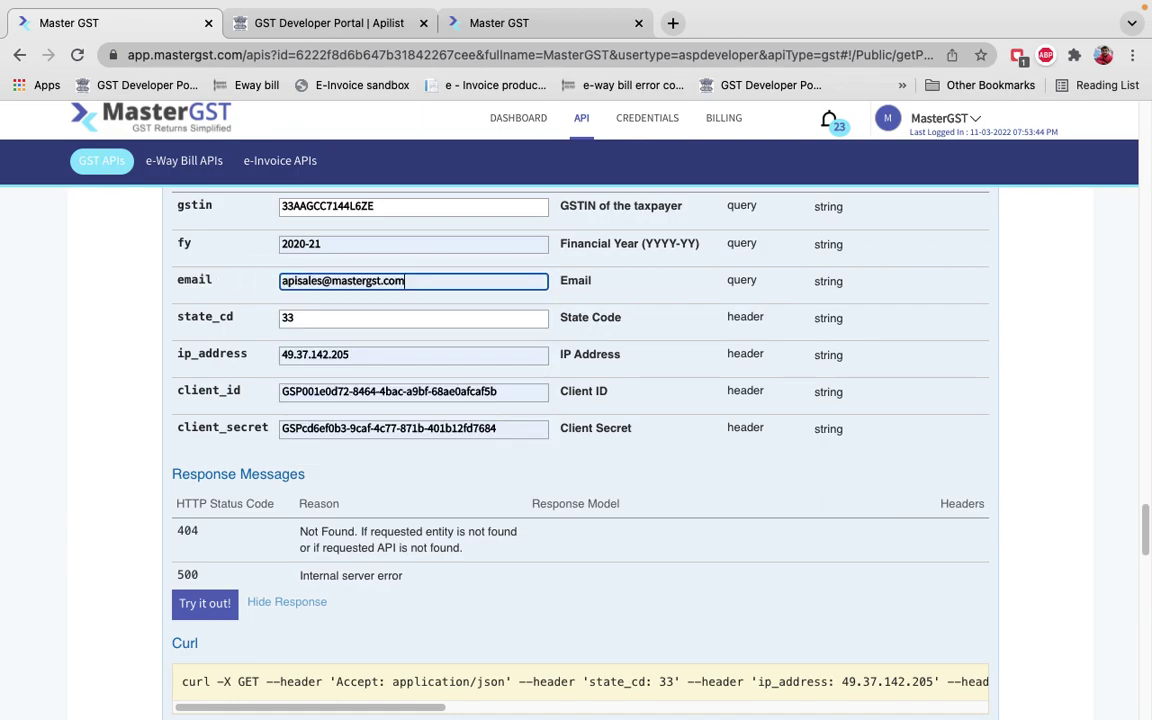
left_click(206, 605)
scroll(201, 607, "down", 5)
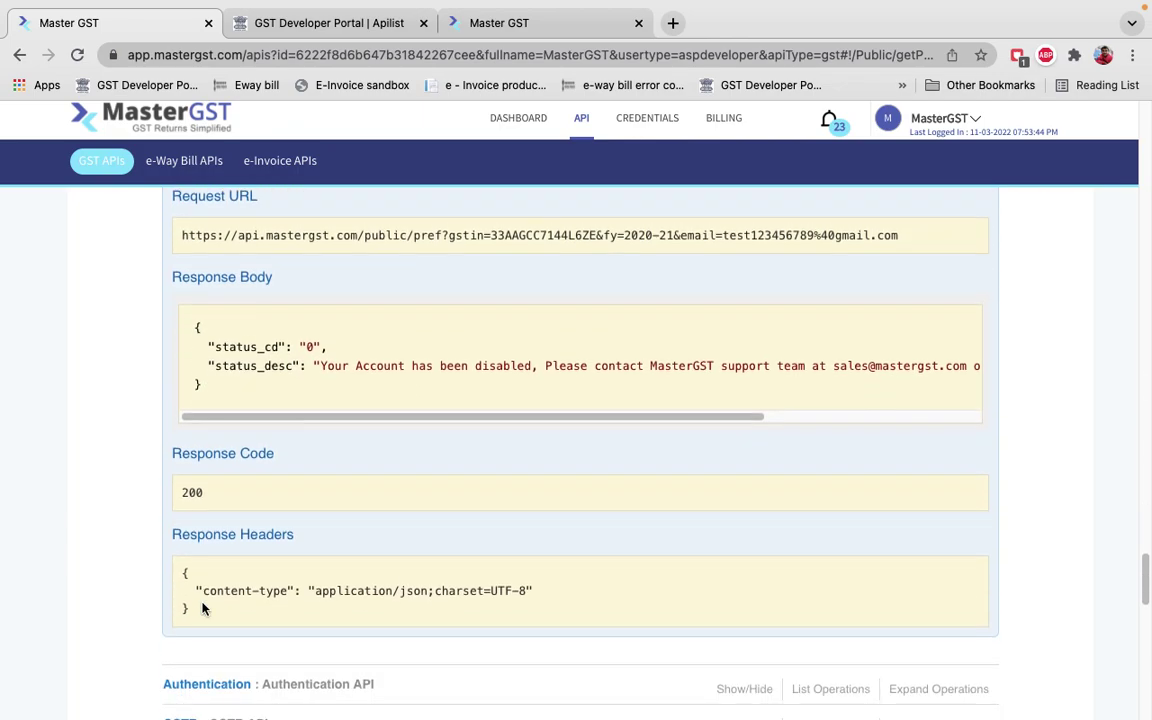
Replace the gstin with the suggested state 27 GSTIN and set state_cd to 27.
scroll(201, 607, "up", 3)
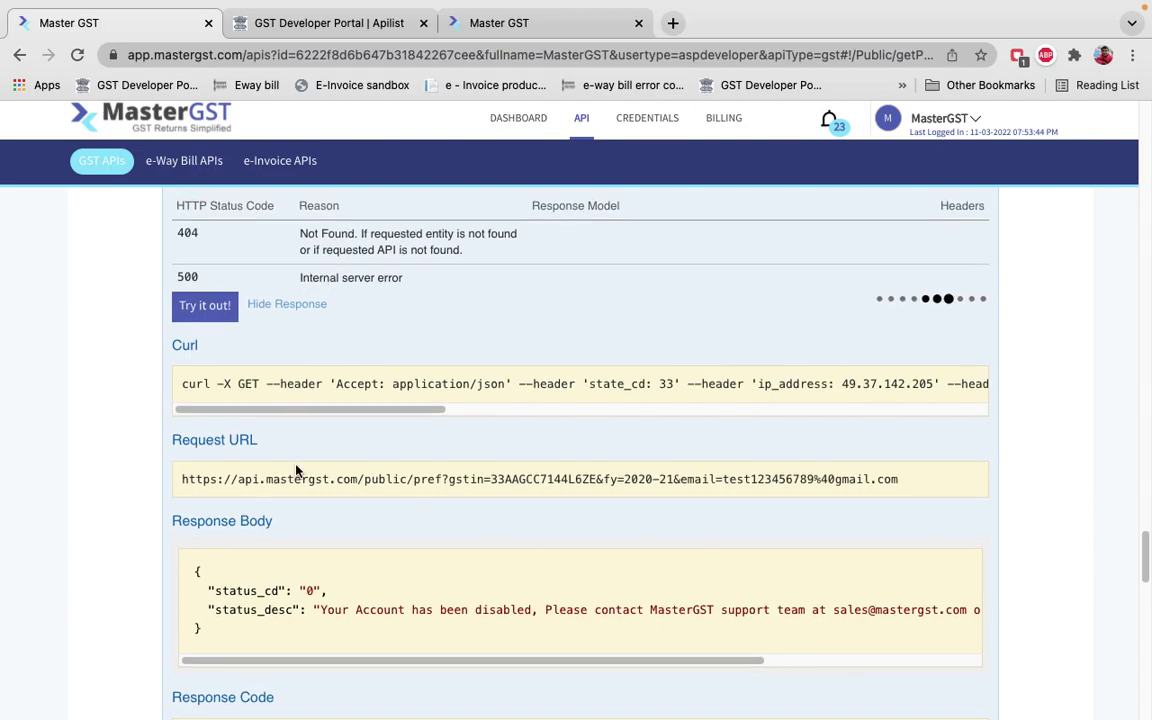
scroll(470, 368, "down", 3)
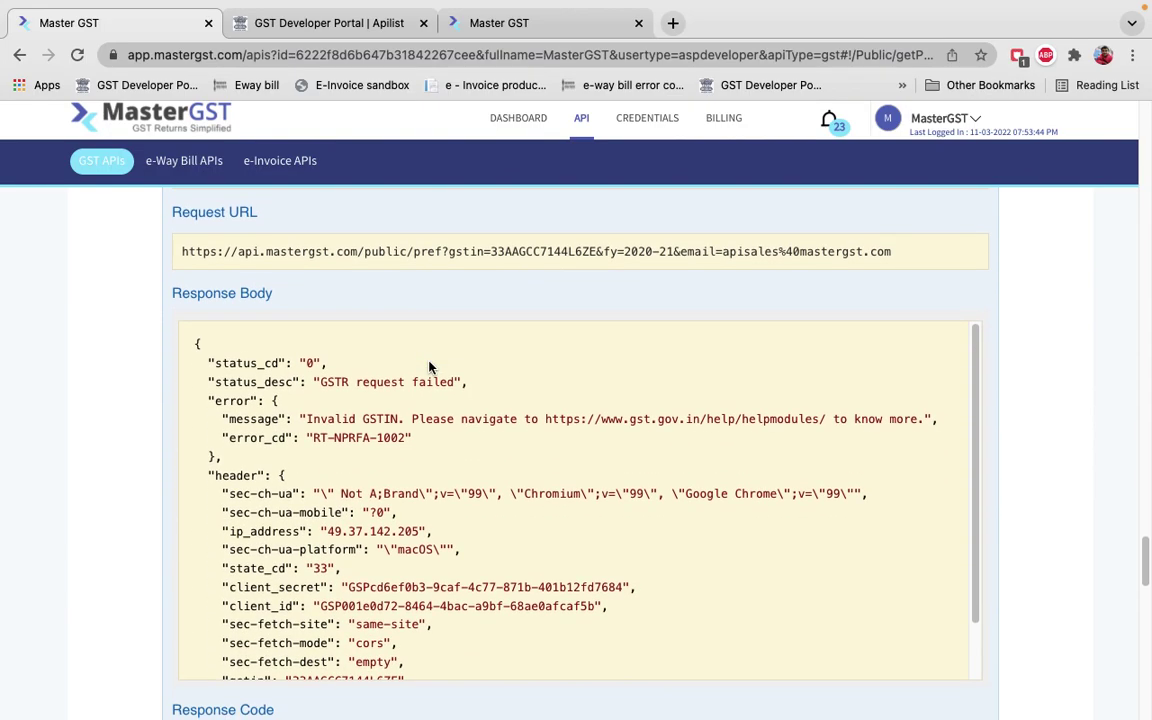
scroll(406, 420, "up", 8)
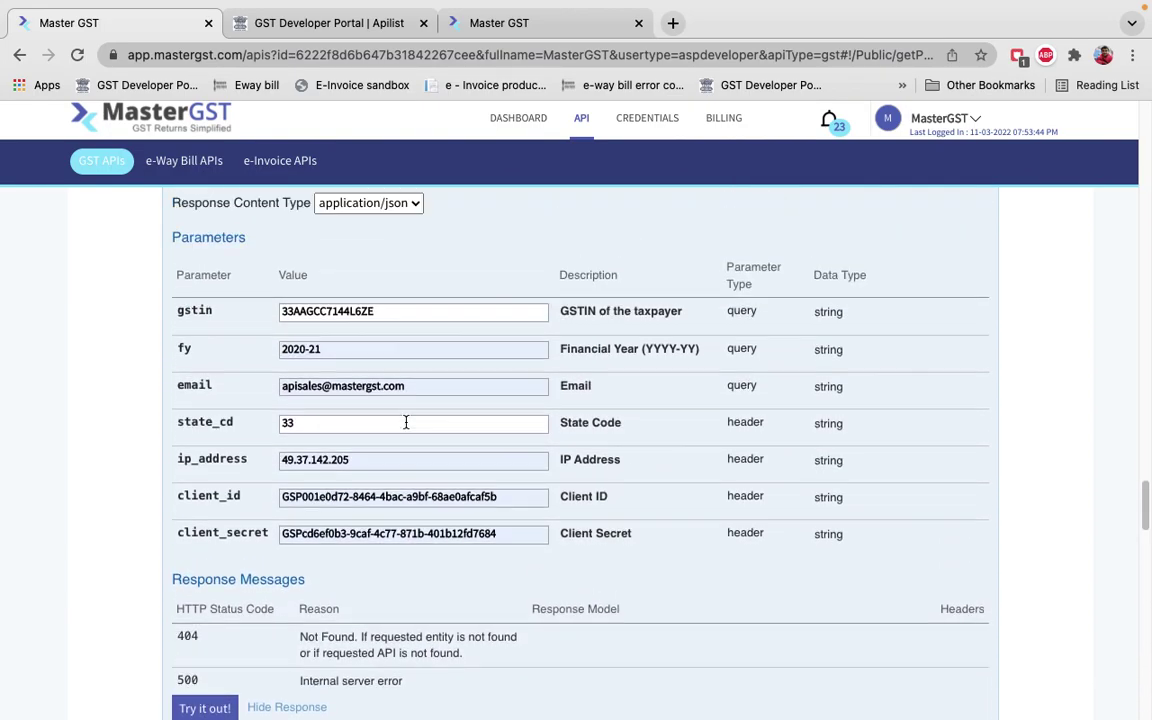
double_click(386, 311)
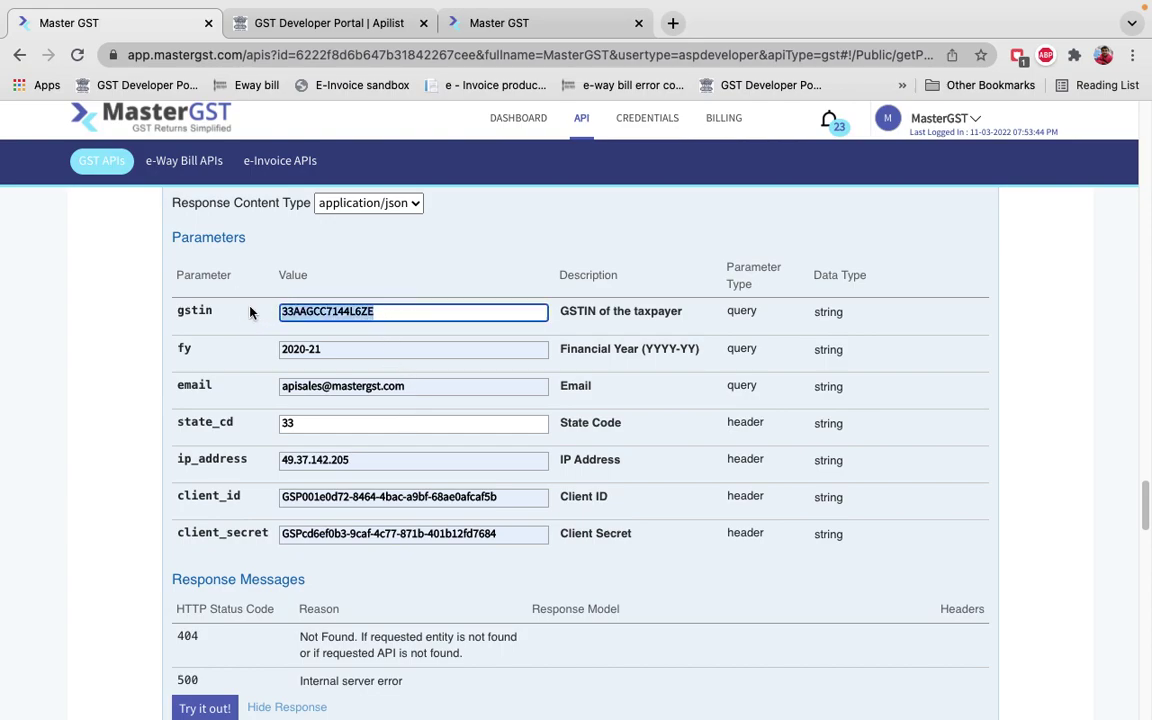
left_click(345, 347)
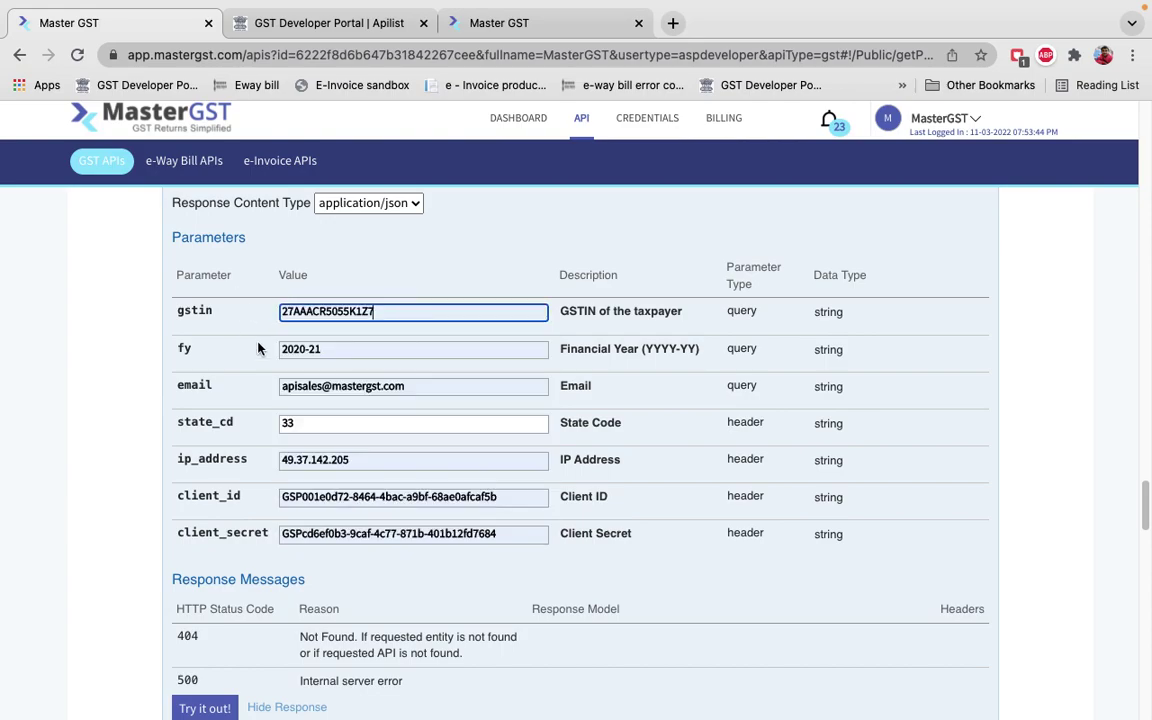
double_click(313, 425)
type("27")
Resend Get Preference and confirm the returned preference M for Q4.
scroll(230, 480, "down", 3)
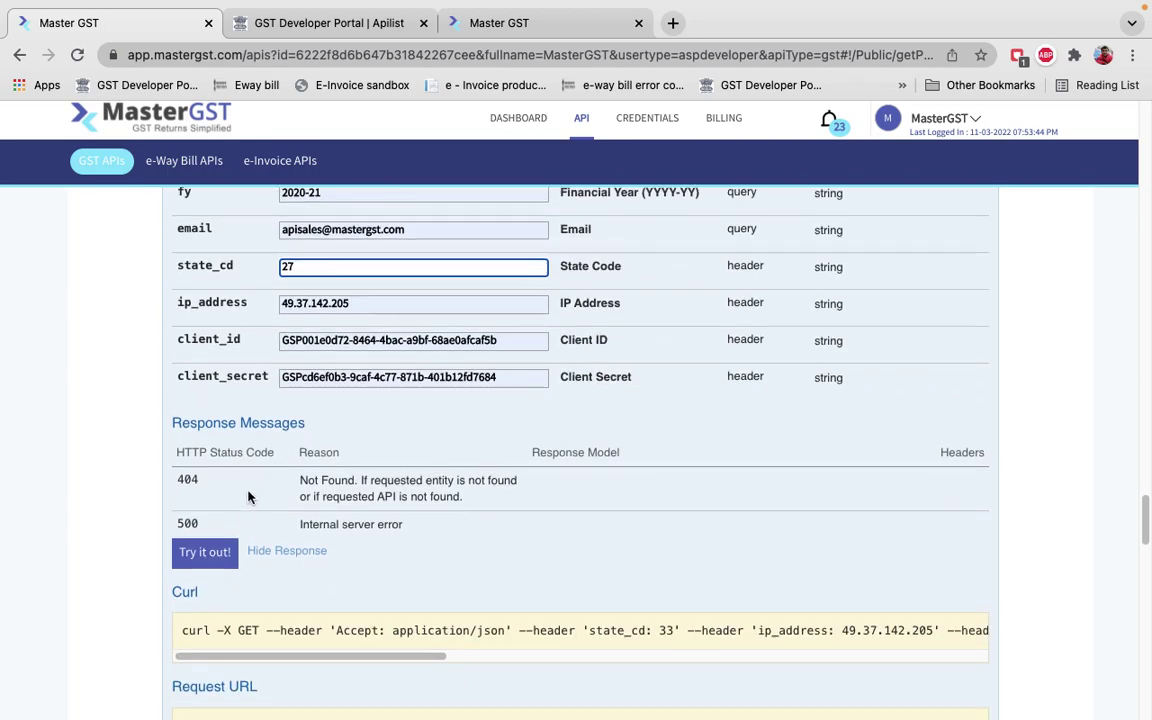
left_click(191, 482)
scroll(205, 520, "down", 5)
scroll(213, 553, "down", 3)
scroll(216, 548, "up", 3)
scroll(67, 458, "down", 2)
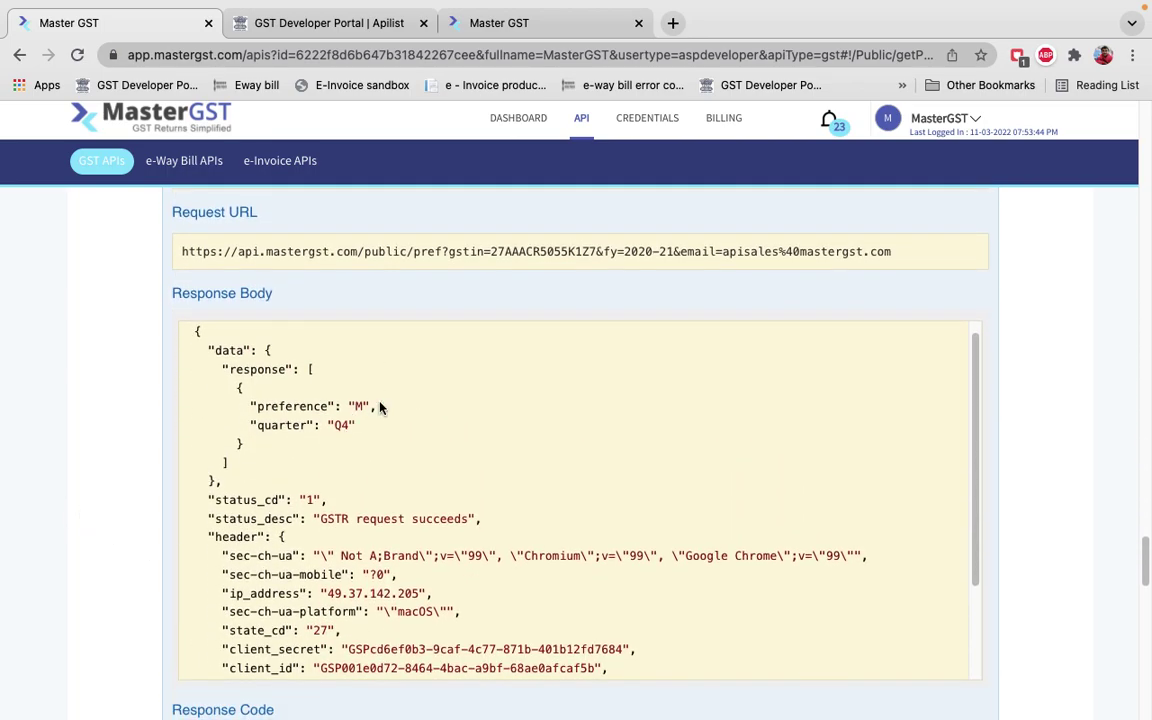
left_click_drag(378, 407, 350, 405)
scroll(82, 414, "up", 15)
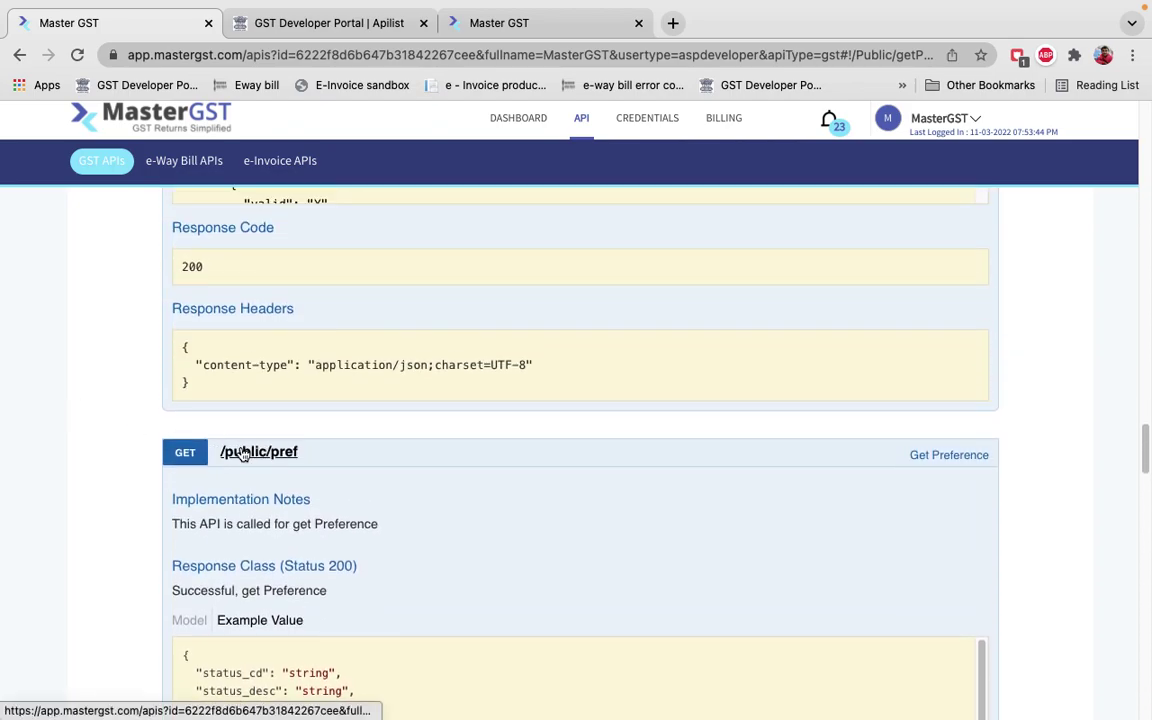
Collapse the /public/pref, /public/rettrack and /public/search details and the Public section.
left_click(215, 451)
scroll(105, 298, "up", 5)
scroll(105, 298, "up", 15)
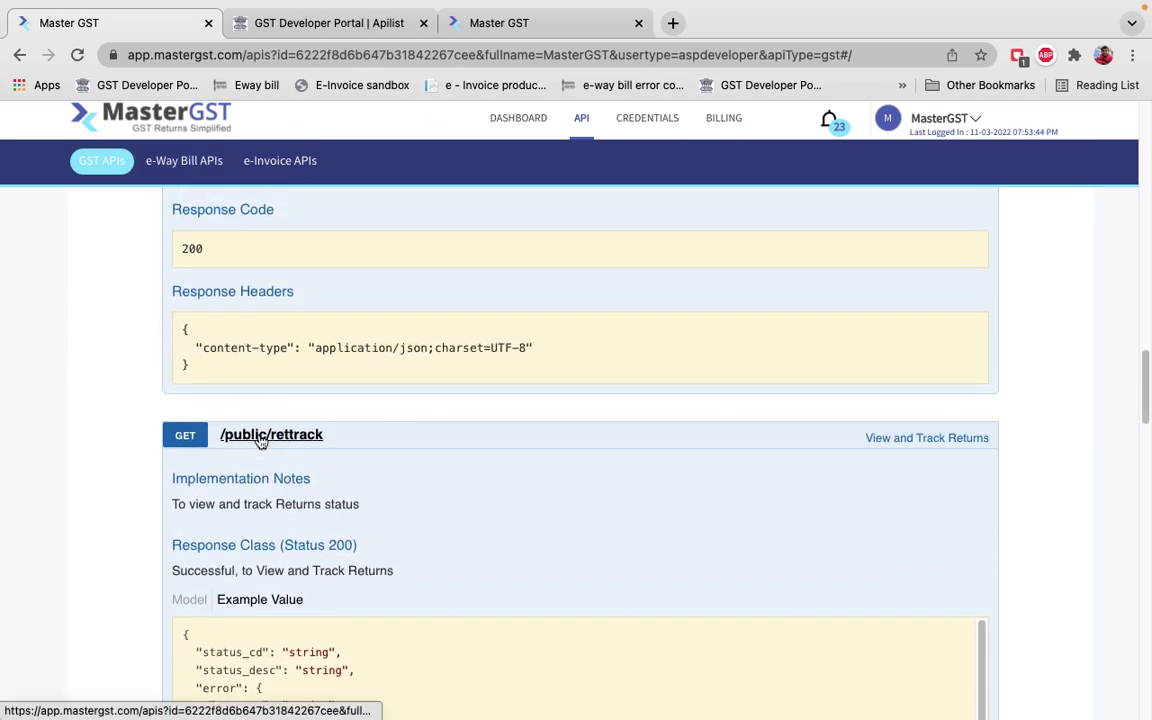
left_click(257, 438)
scroll(121, 340, "up", 10)
scroll(121, 340, "up", 12)
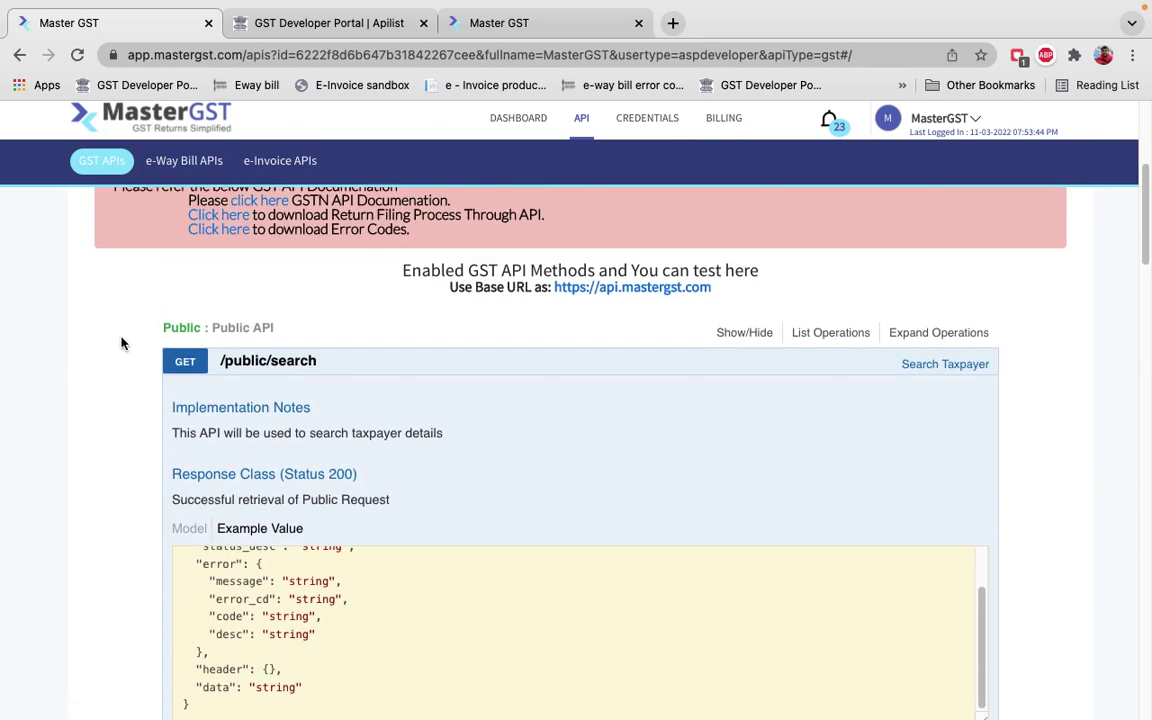
left_click(250, 398)
left_click(178, 363)
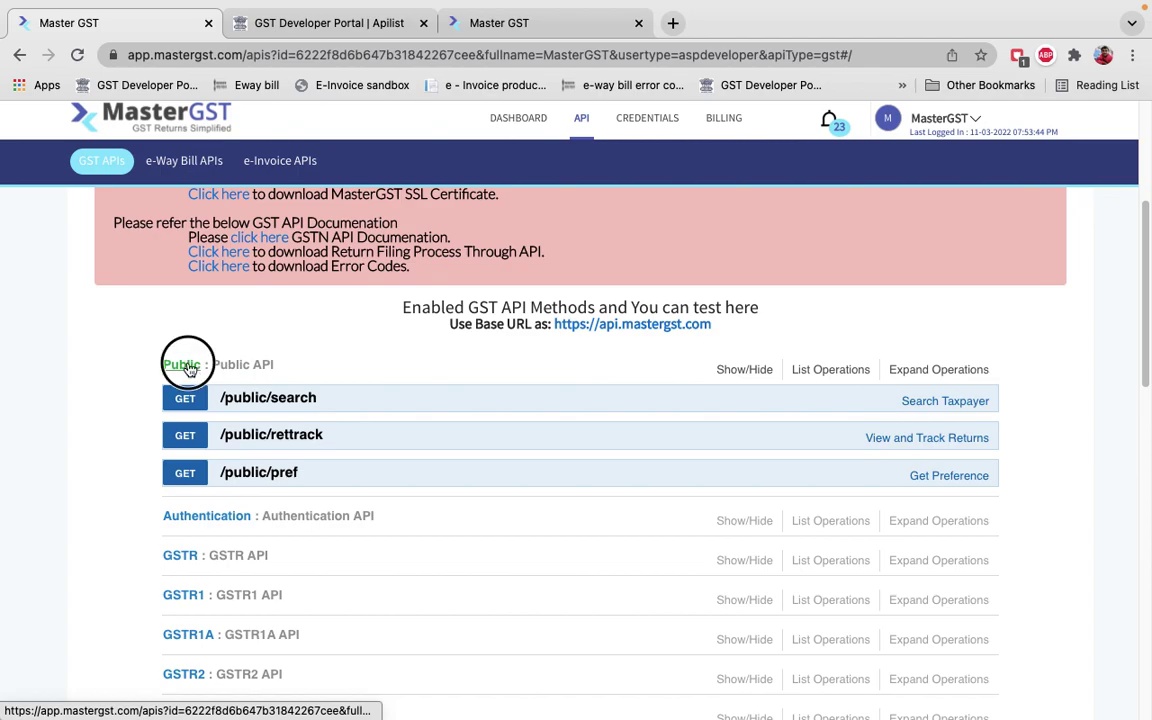
Expand the Authentication section and show the /authentication/otprequest implementation notes and example response.
scroll(131, 387, "down", 1)
scroll(131, 387, "down", 1)
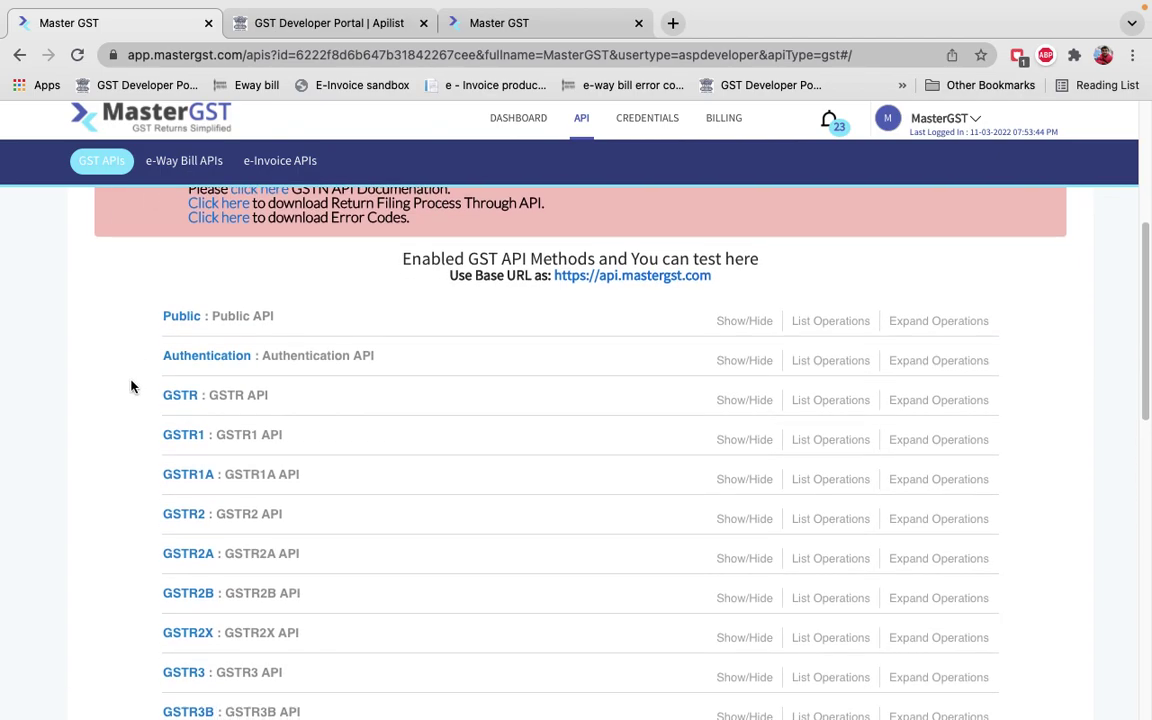
left_click(182, 358)
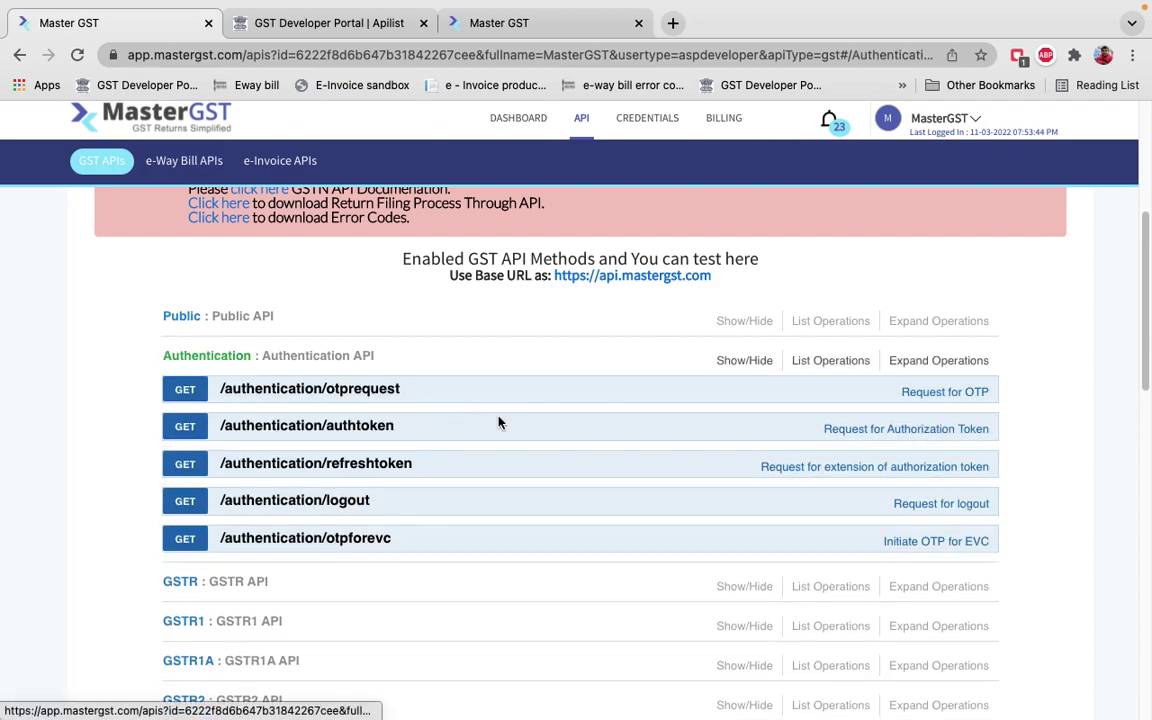
left_click(897, 393)
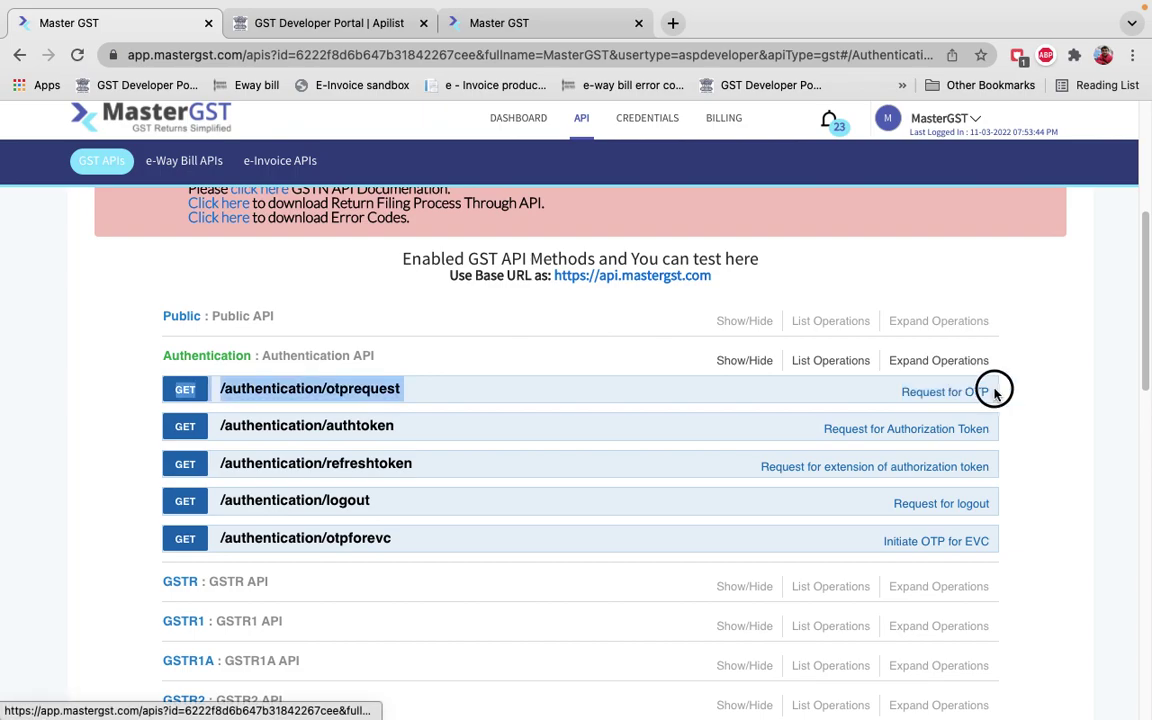
triple_click(323, 392)
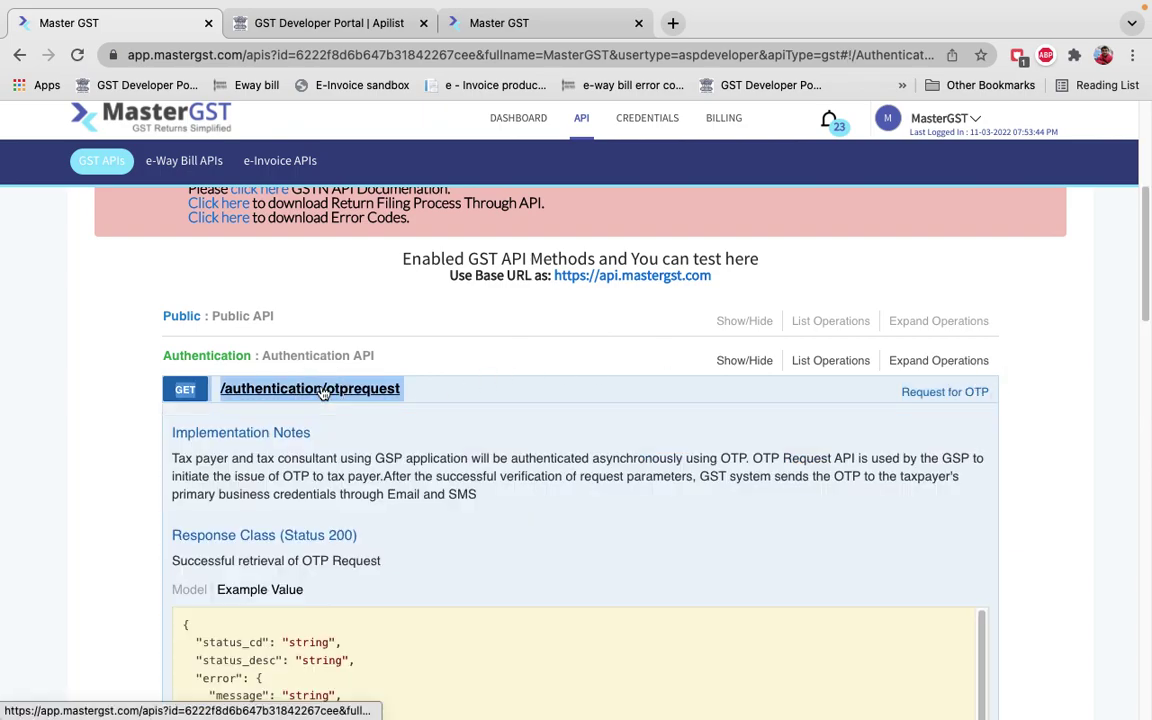
left_click(69, 465)
scroll(103, 470, "down", 2)
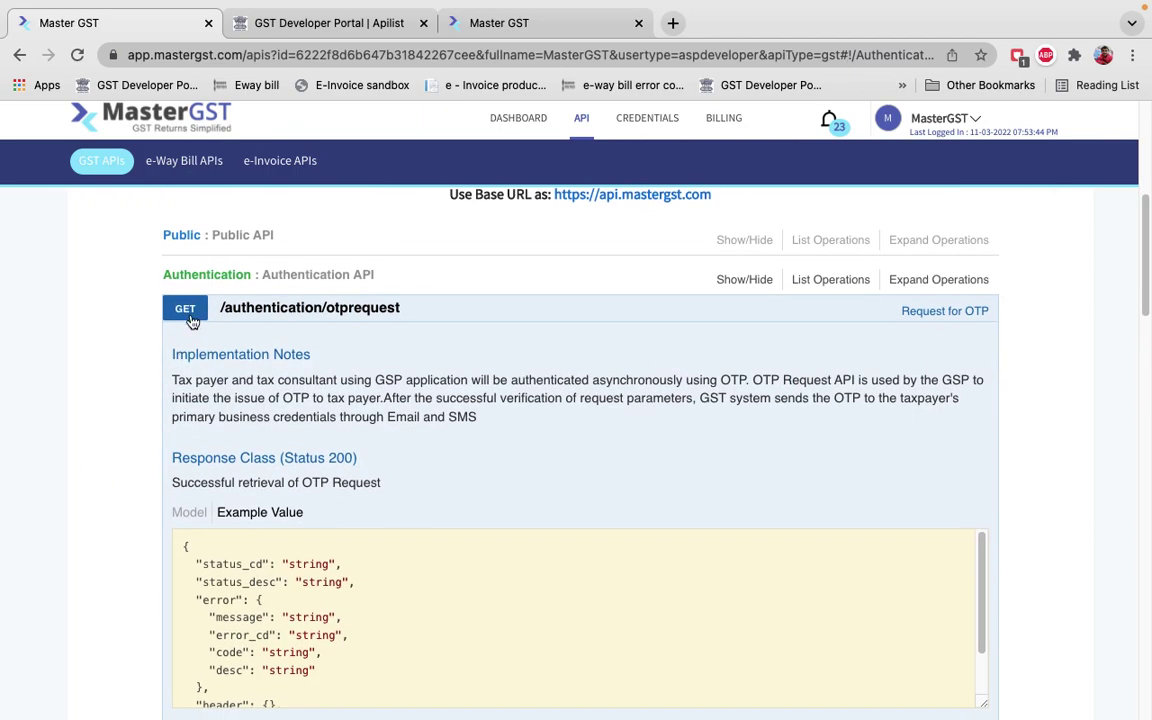
Autofill the OTP request's email field and pick the sandbox GST username from suggestions.
scroll(107, 416, "down", 1)
scroll(107, 416, "down", 8)
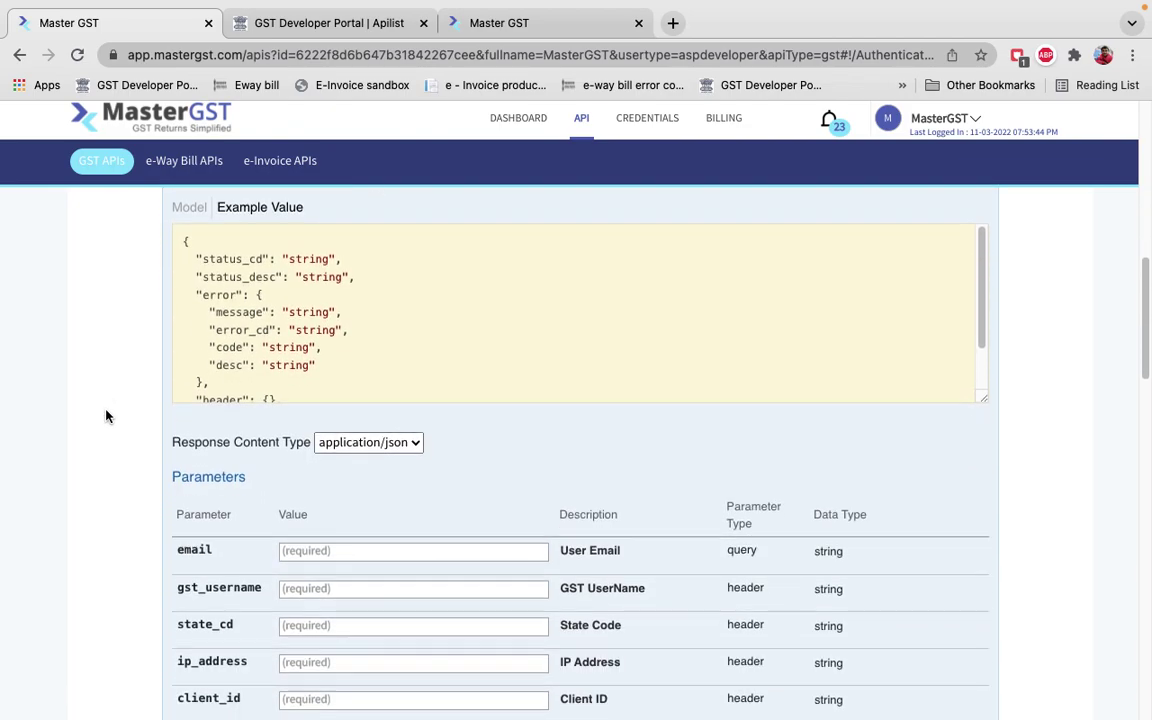
left_click(293, 474)
type("ap")
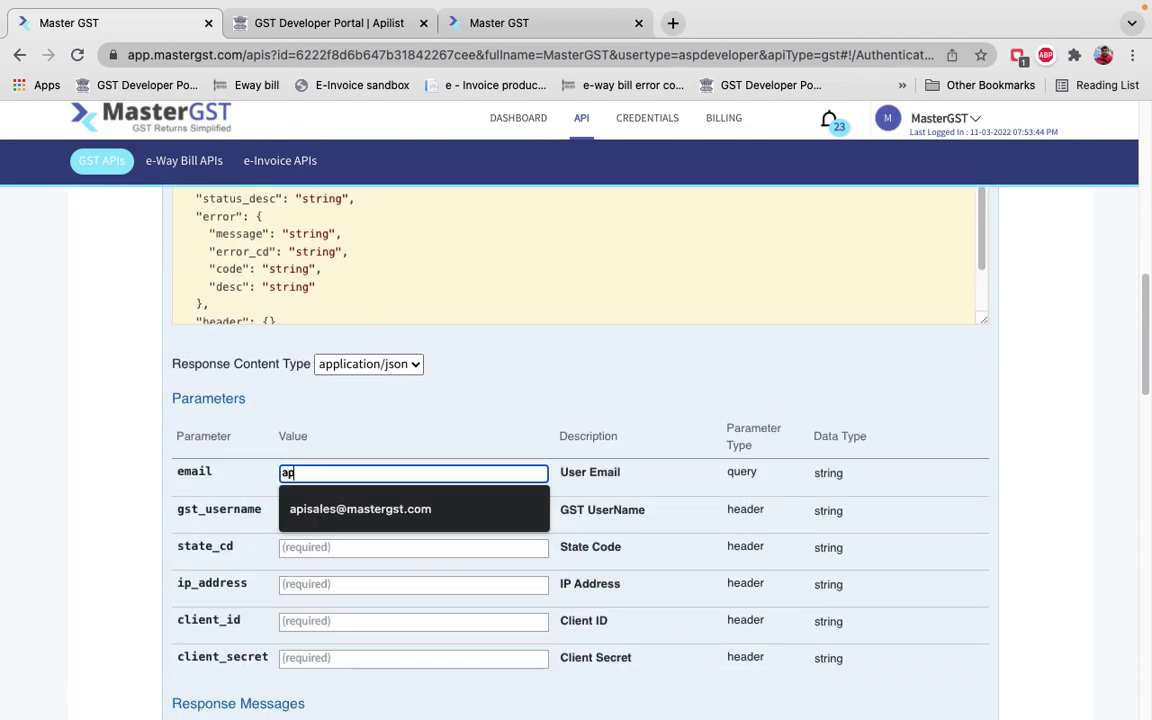
key("Down")
key("Return")
scroll(416, 509, "down", 1)
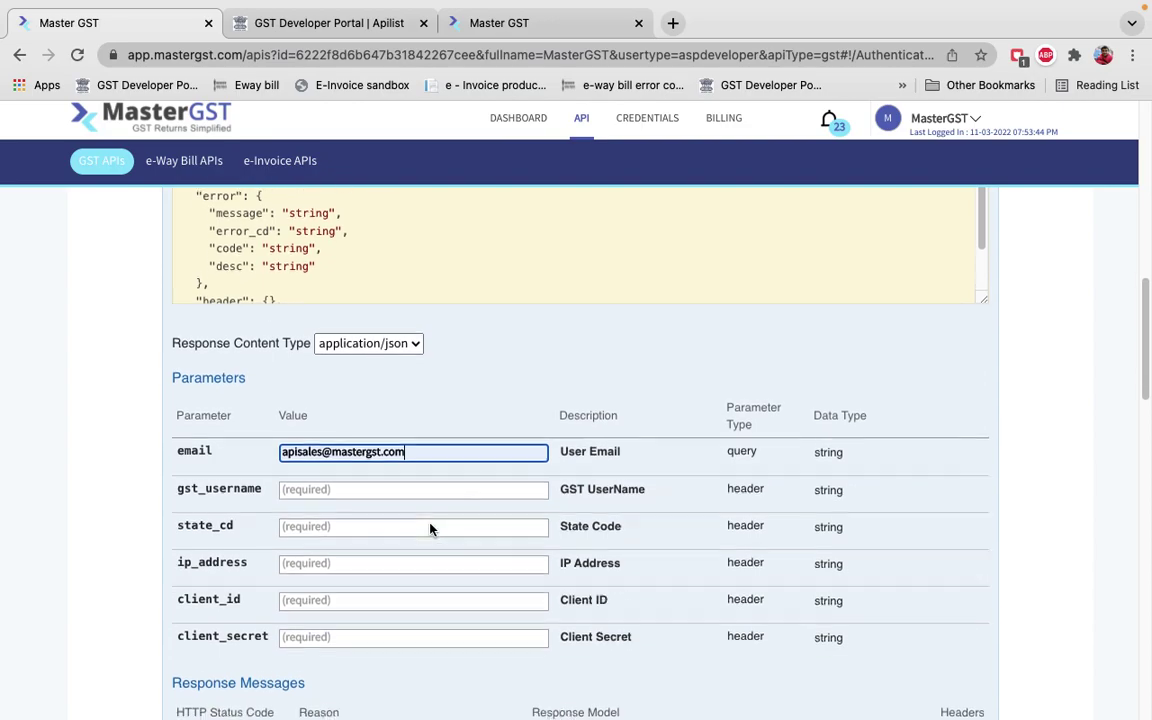
left_click(347, 463)
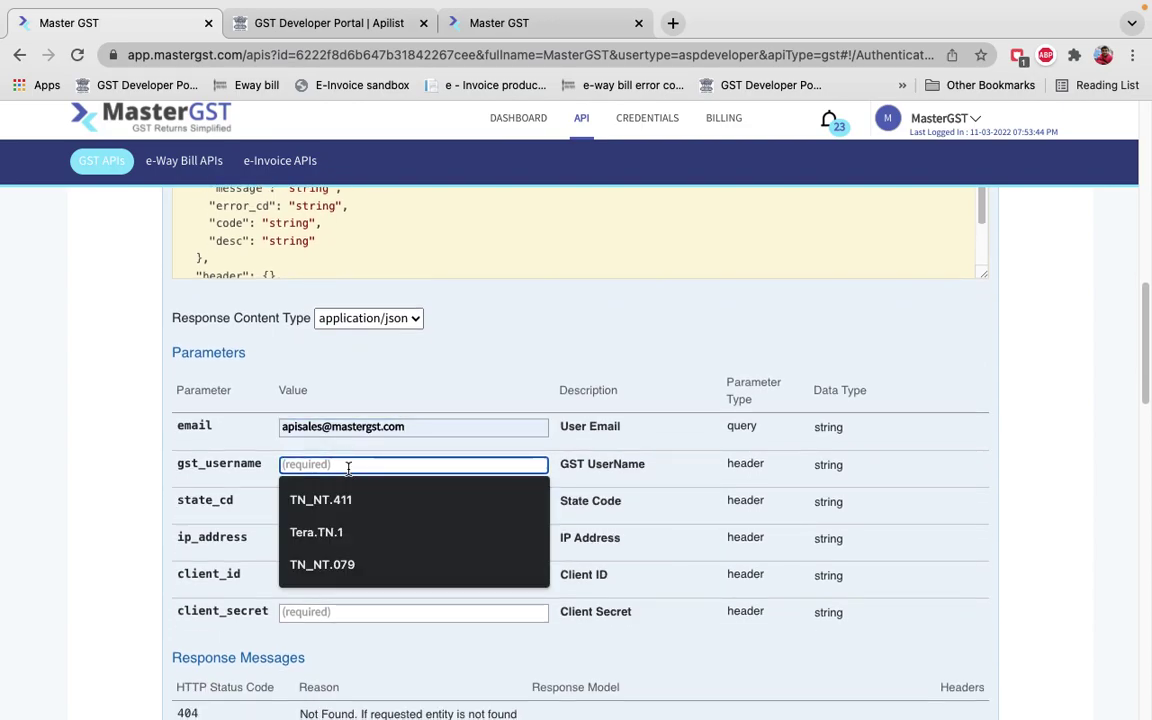
left_click(352, 497)
left_click_drag(343, 463, 307, 458)
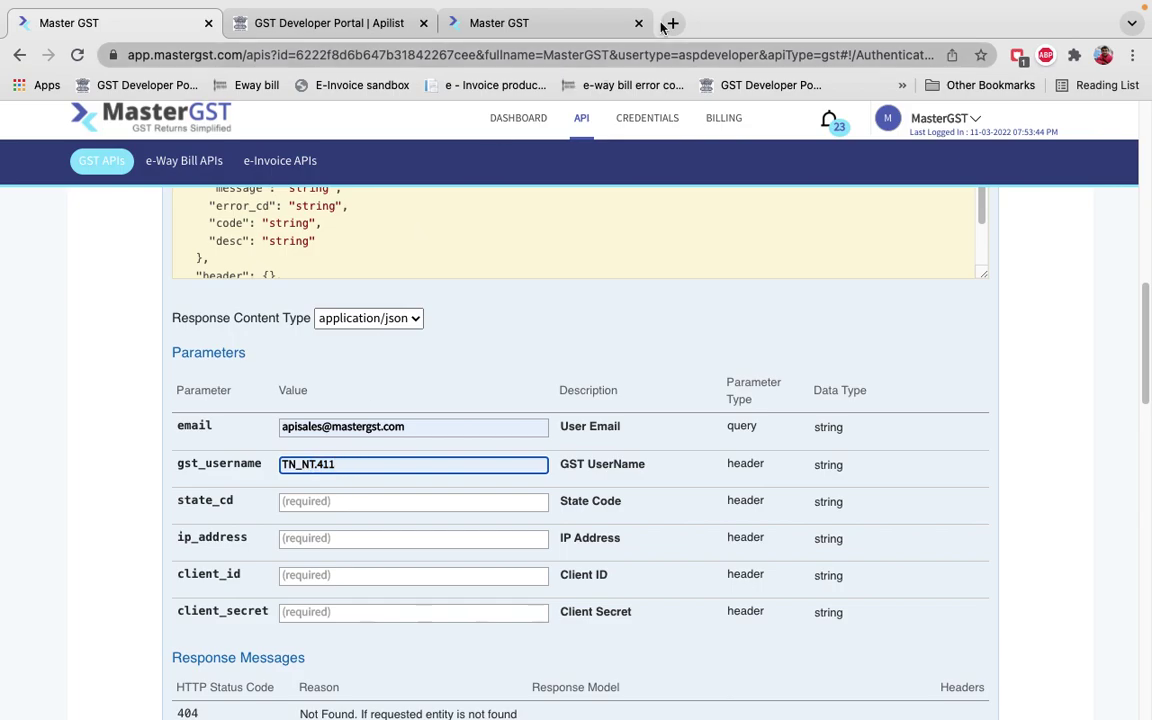
Load the Goods and Services Tax homepage in a new tab, then enter state code 33.
left_click(672, 22)
type("gst")
key("Return")
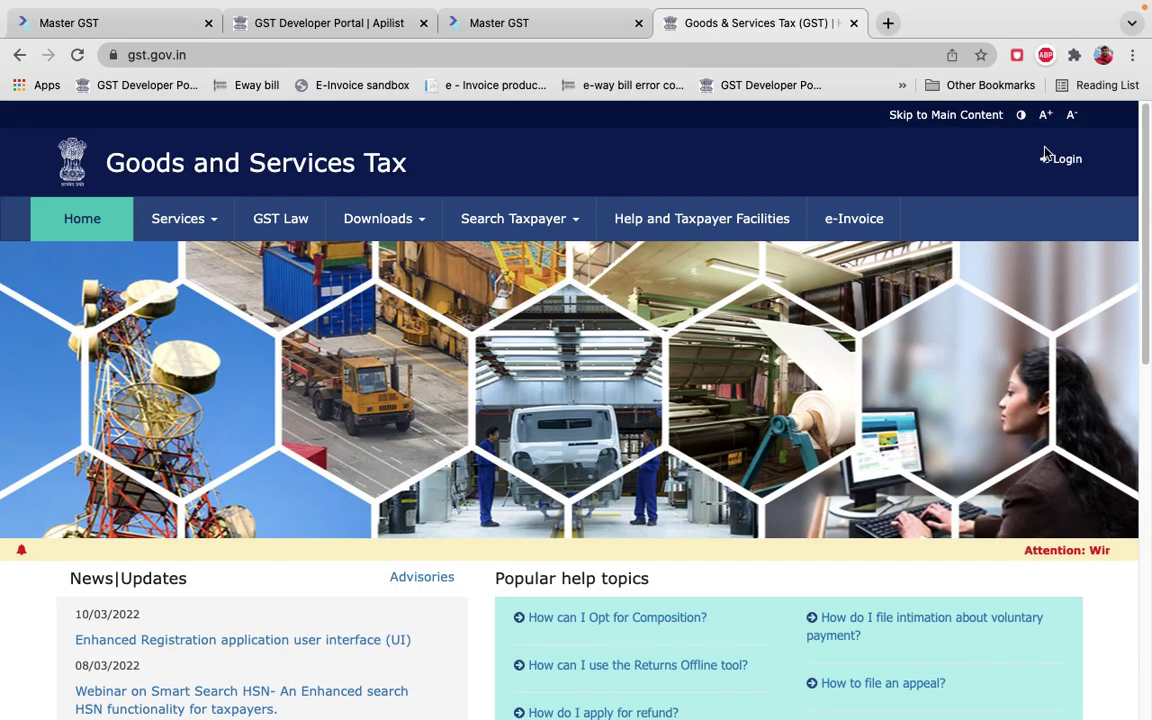
left_click(132, 22)
left_click(344, 502)
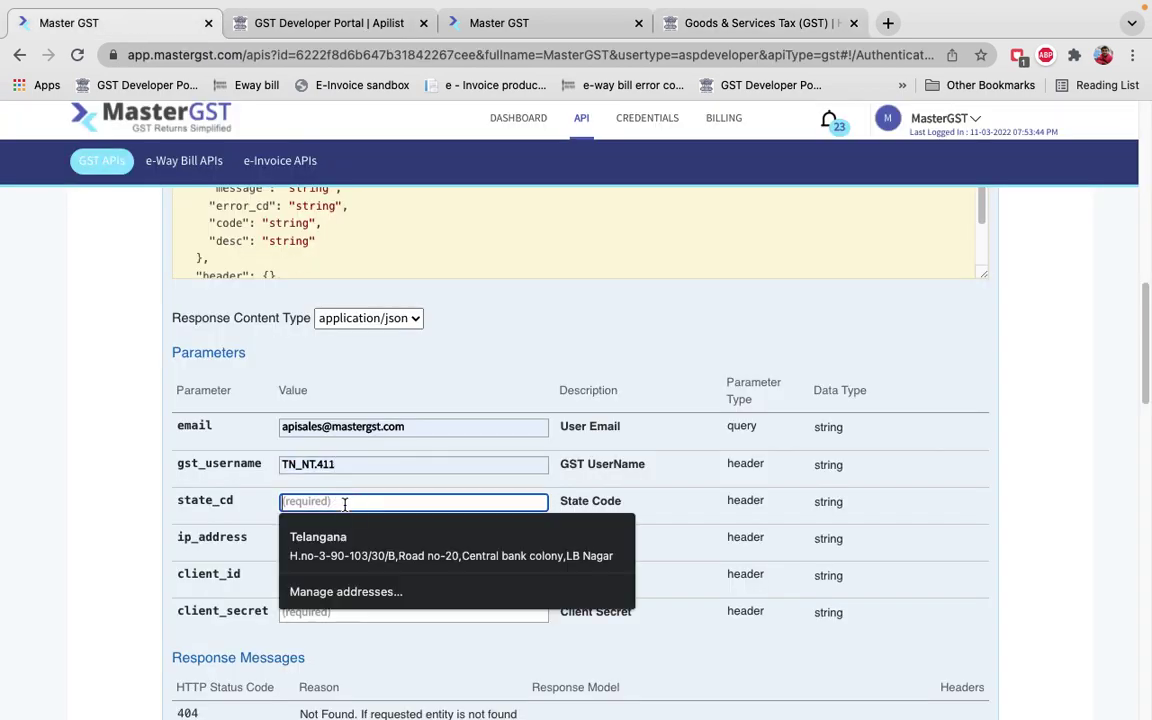
type("3")
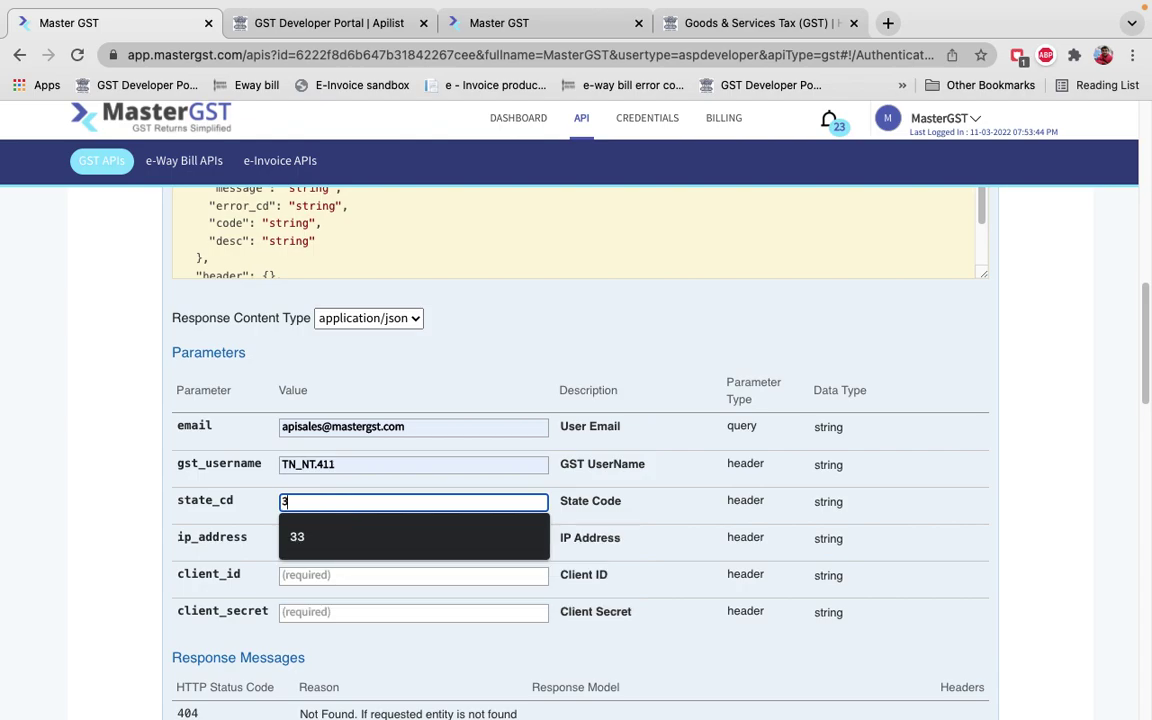
type("3")
left_click(355, 461)
Check the sandbox GST user ID on the credentials page and autofill the IP address field.
left_click(504, 38)
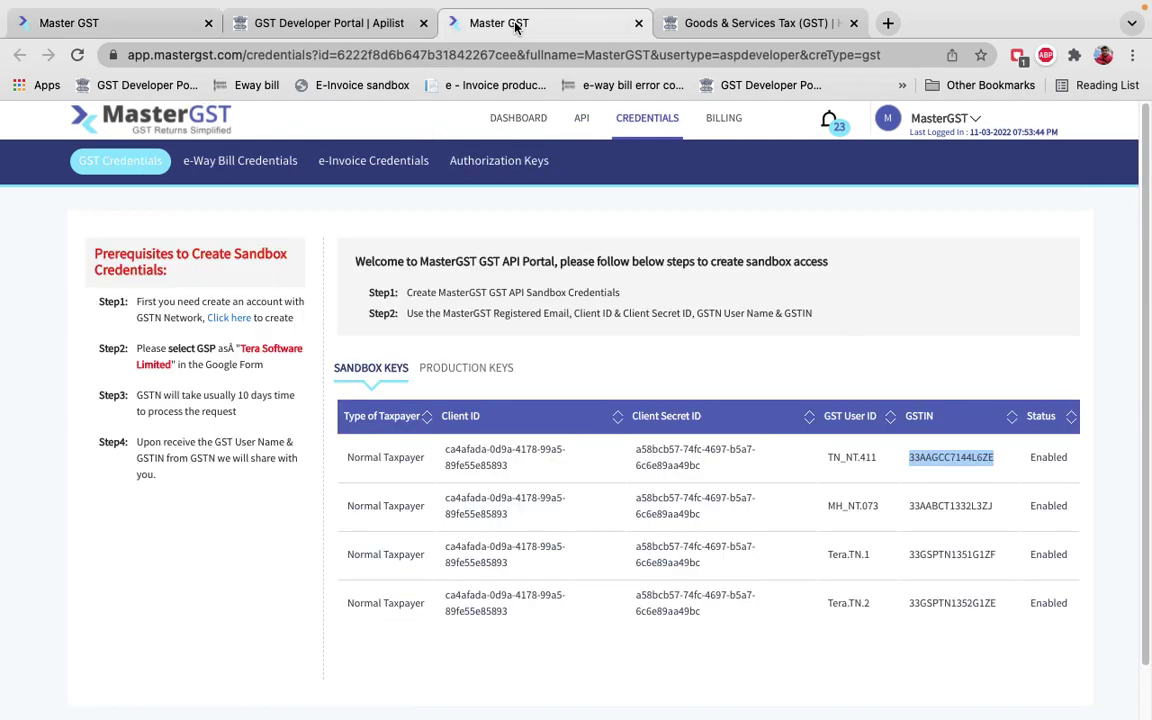
left_click_drag(885, 460, 838, 460)
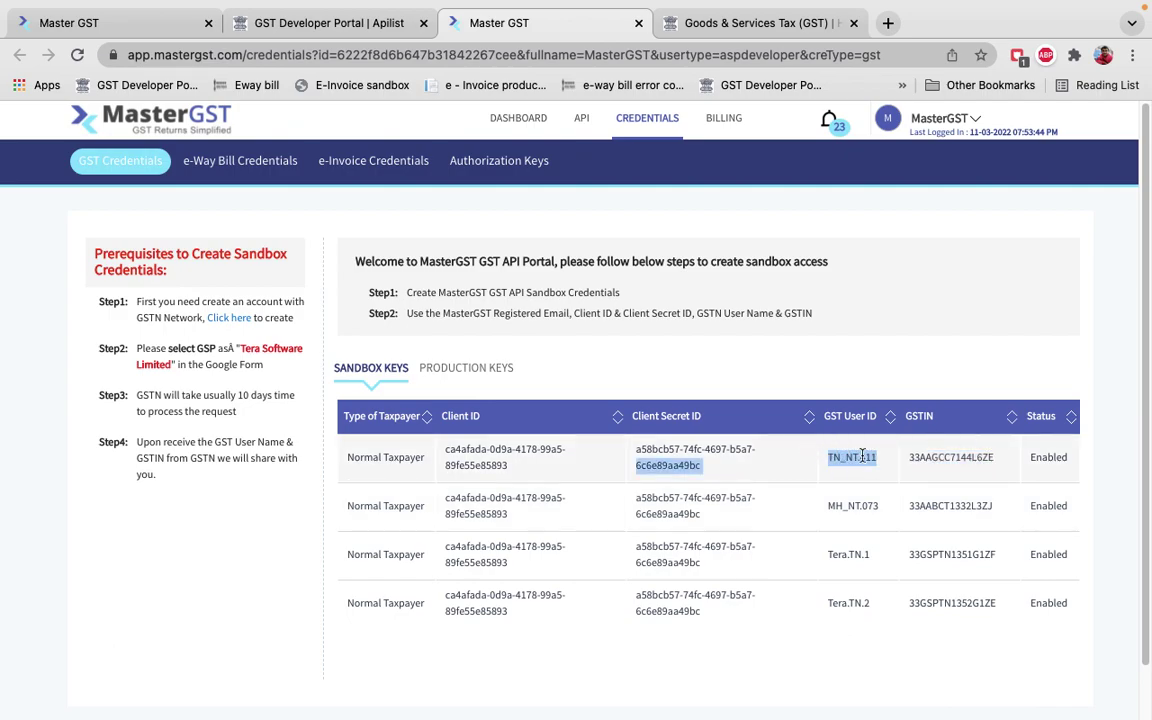
left_click(69, 22)
left_click(314, 509)
left_click(320, 541)
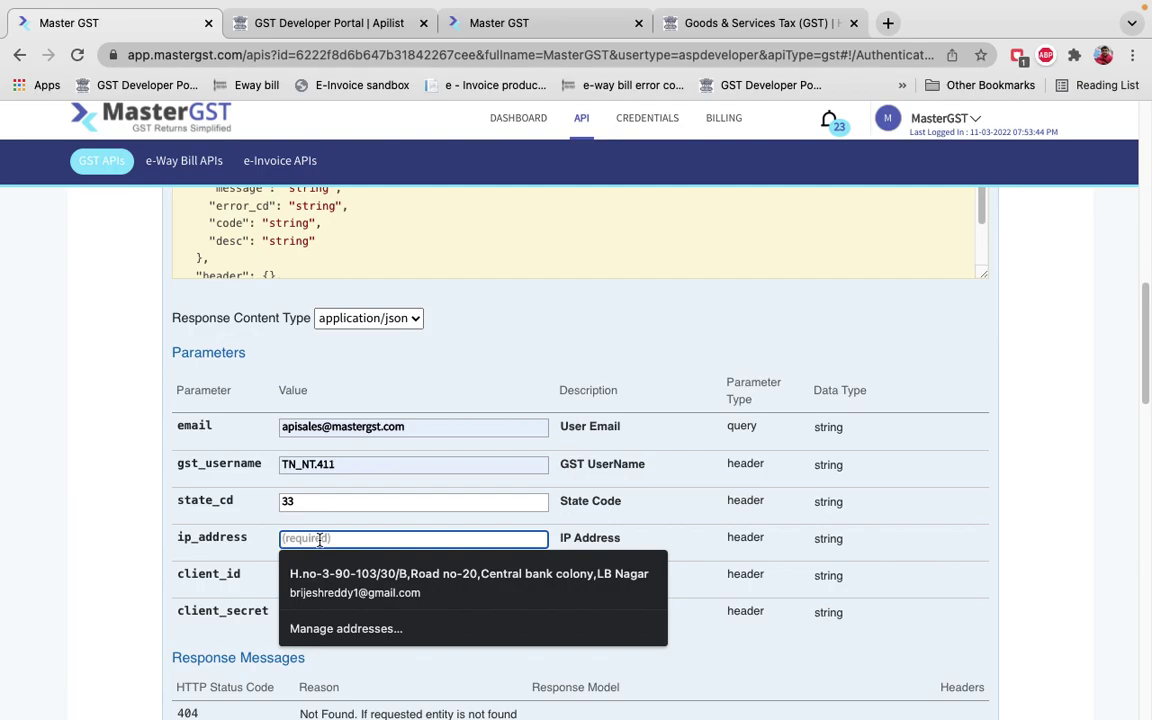
type("4")
left_click(329, 588)
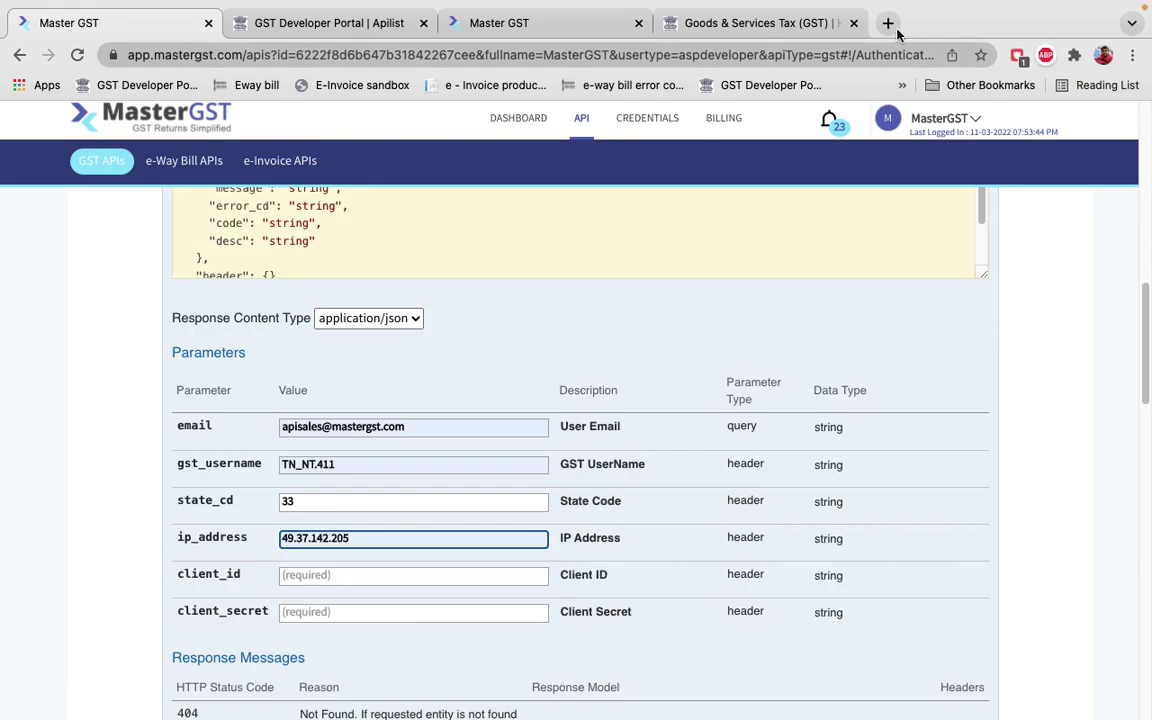
Search Google for 'find my ip address', copy the public IP, and select the old IP value.
left_click(890, 25)
type("find")
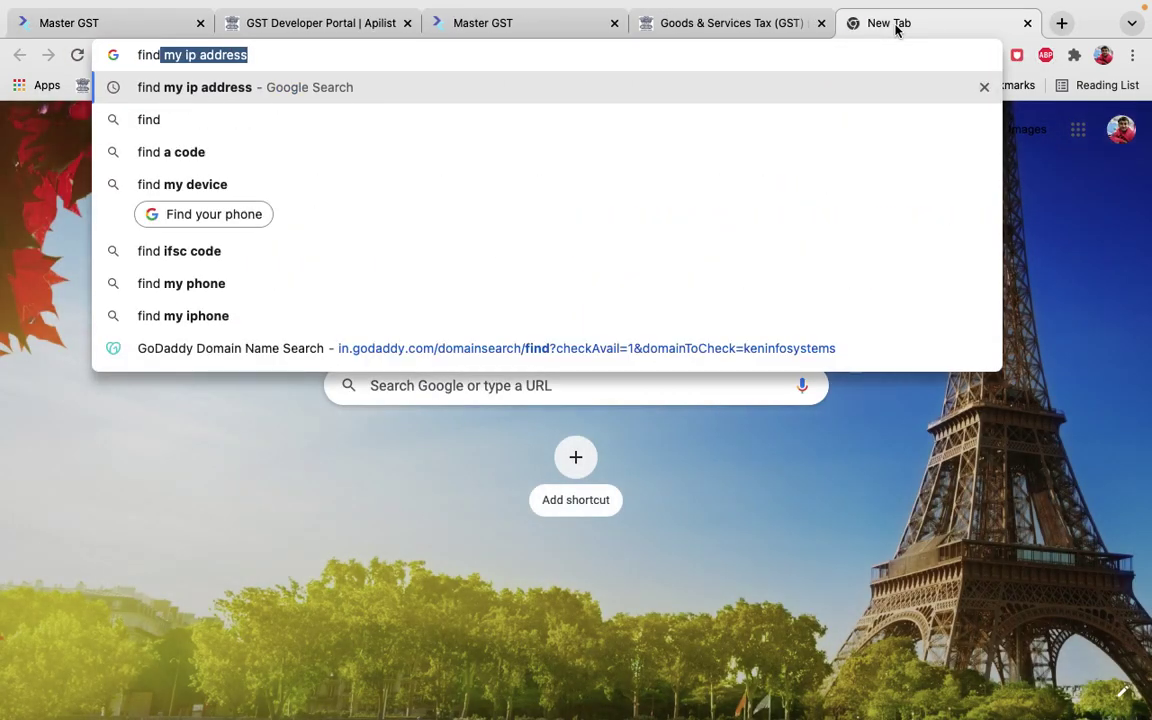
key("Return")
left_click_drag(240, 348, 112, 347)
key("super+c")
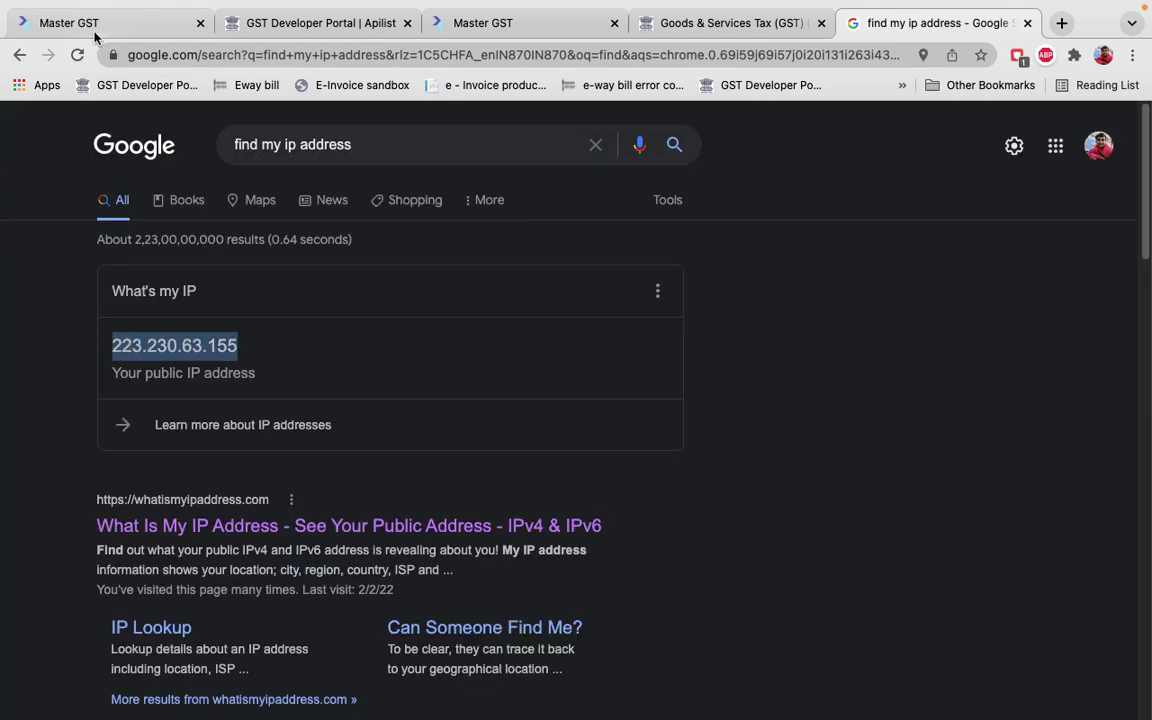
left_click(100, 34)
triple_click(359, 540)
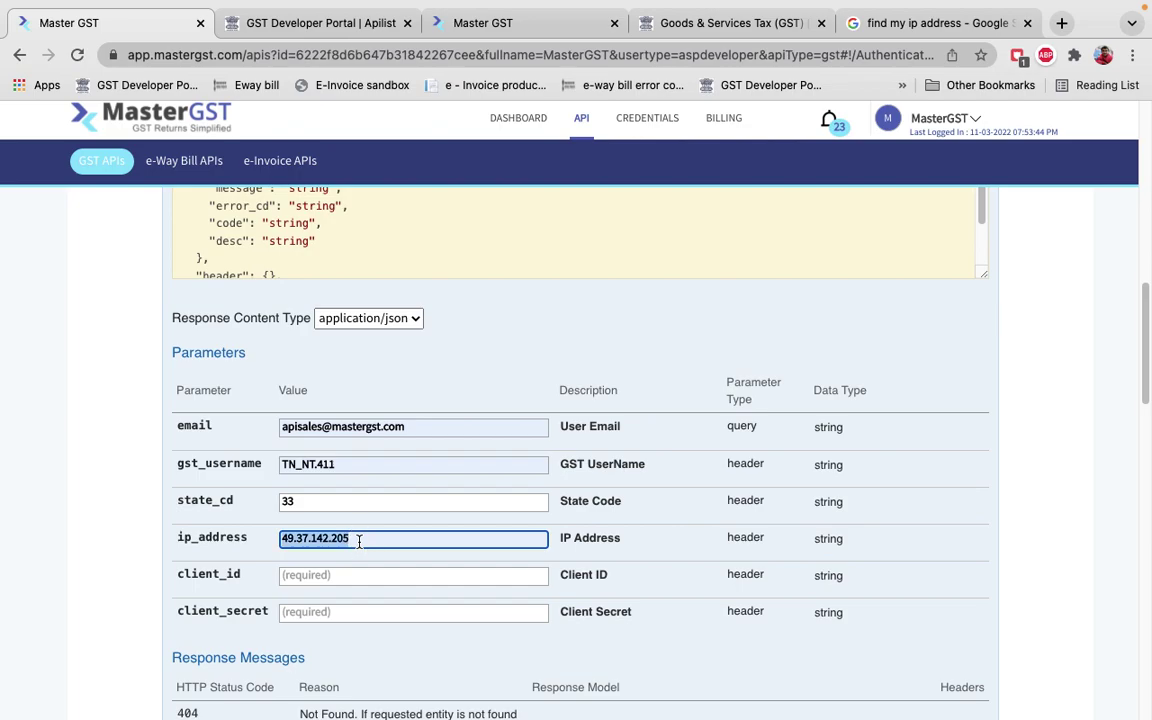
Paste the public IP address, then copy the first sandbox key's client ID into client_id.
key("super+v")
scroll(360, 545, "down", 2)
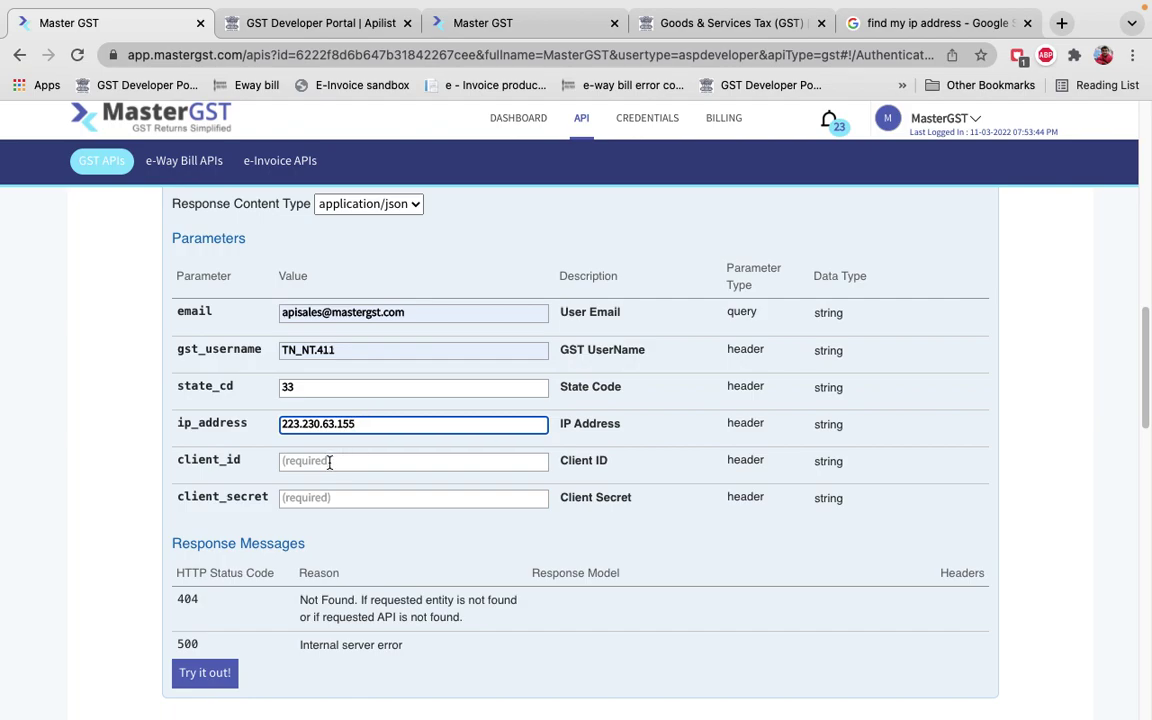
left_click(505, 22)
left_click_drag(445, 450, 507, 466)
key("super+c")
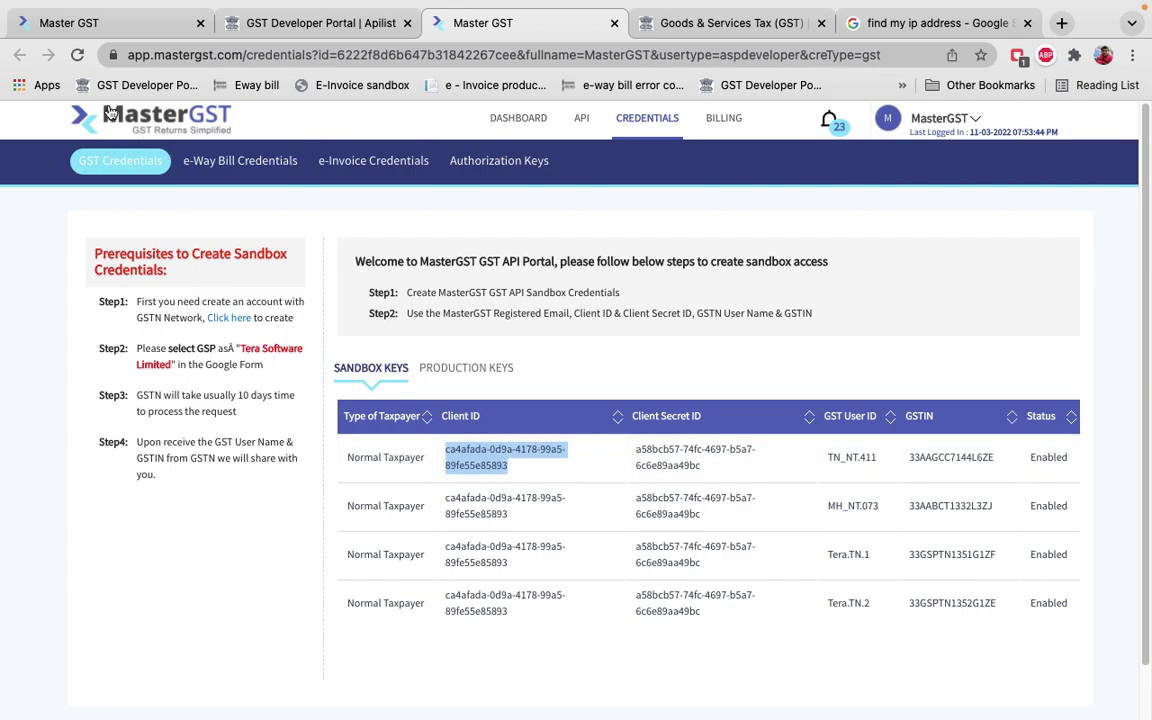
left_click(72, 24)
left_click(349, 424)
key("super+v")
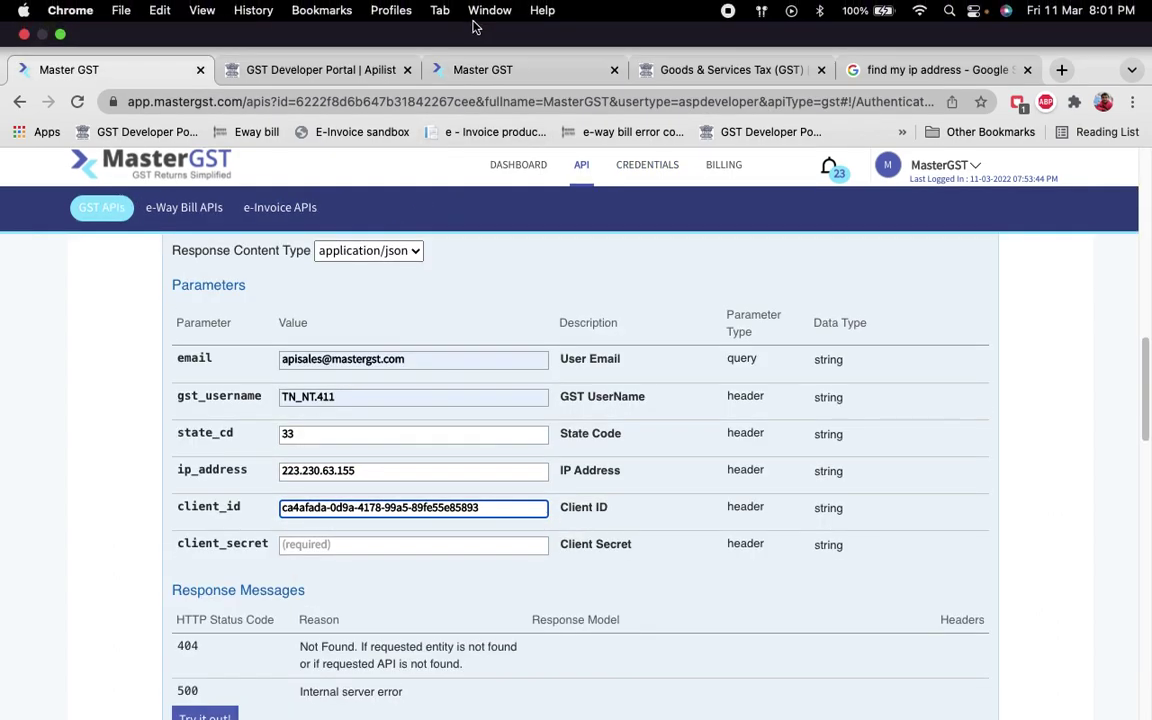
Copy the first row's client secret into client_secret, removing the trailing space.
left_click(467, 20)
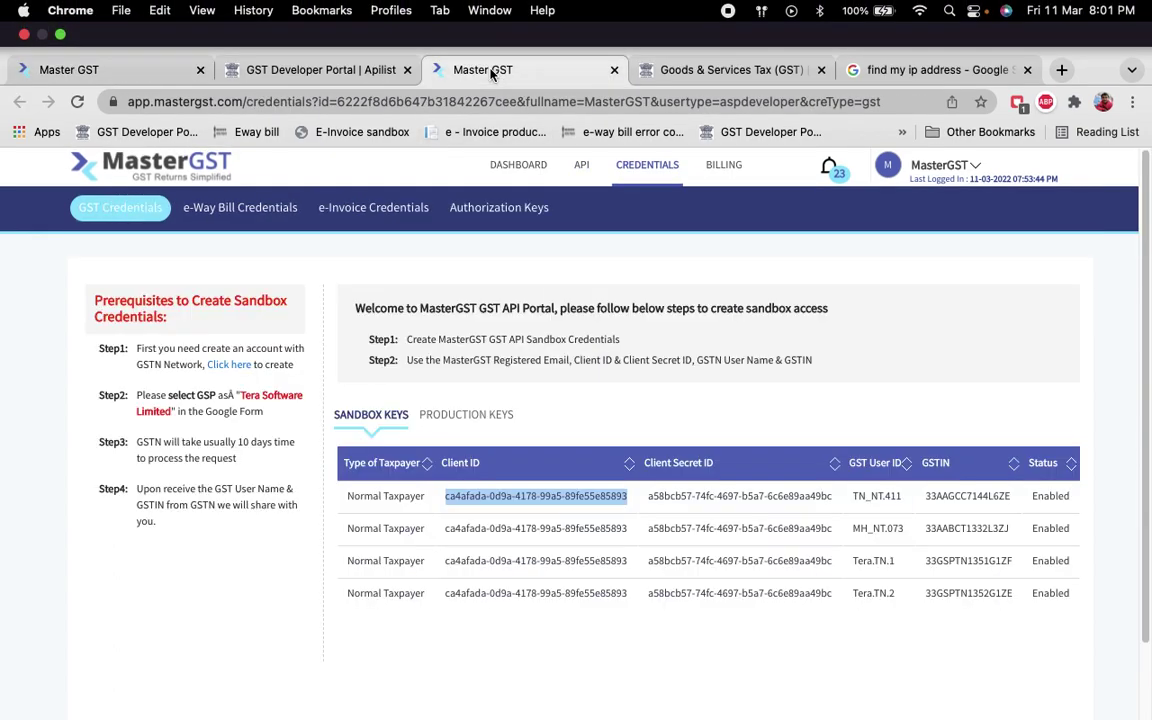
left_click(703, 451)
triple_click(703, 451)
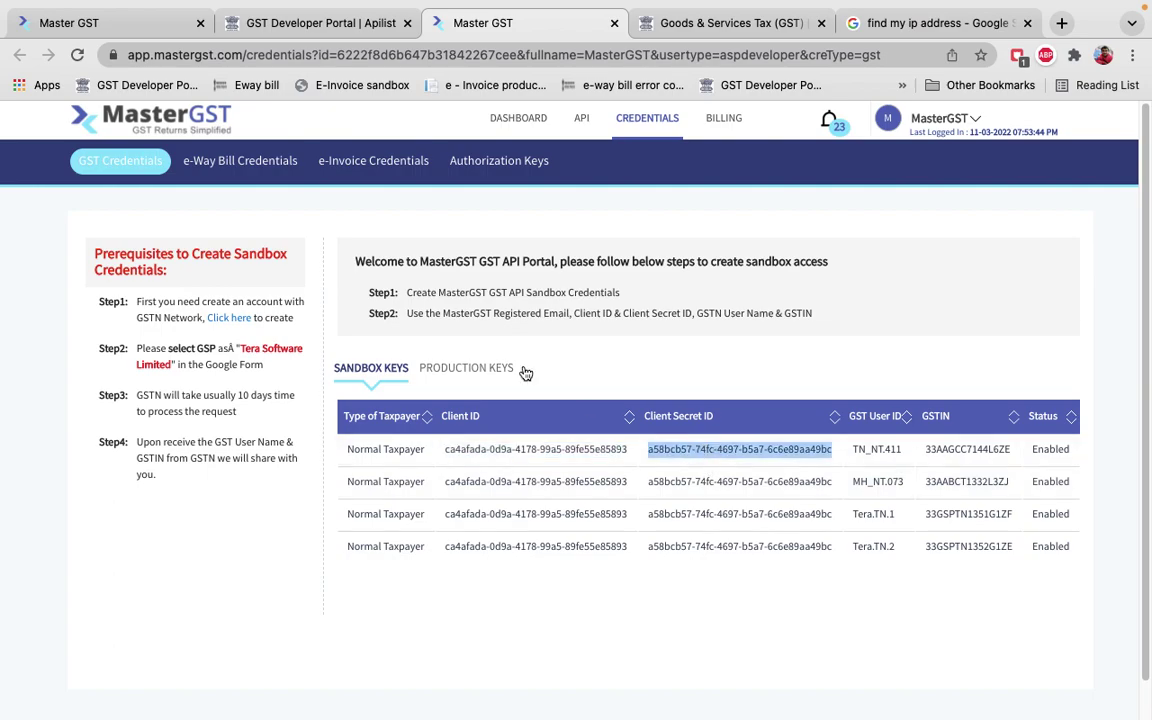
key("super+c")
left_click(100, 22)
left_click(307, 498)
key("super+v")
key("BackSpace")
scroll(307, 498, "down", 4)
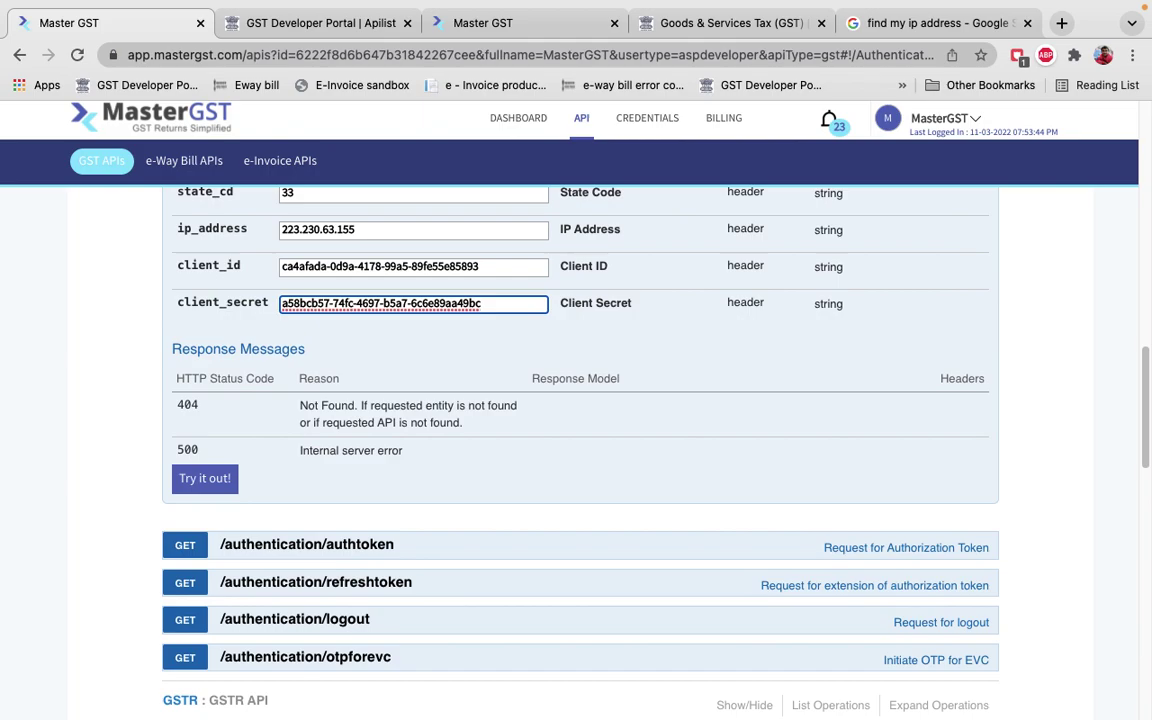
scroll(307, 498, "up", 3)
scroll(190, 420, "down", 4)
Send the OTP request and confirm the response says 'user name exists'.
left_click(205, 435)
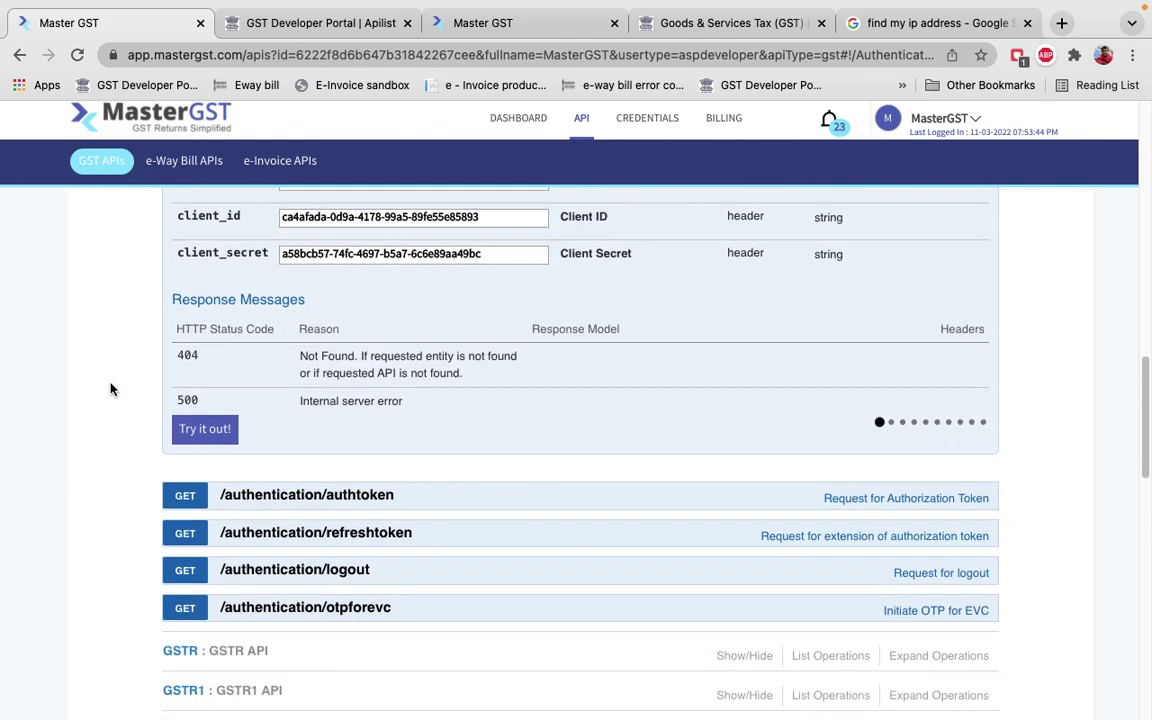
scroll(111, 389, "up", 2)
scroll(111, 389, "down", 9)
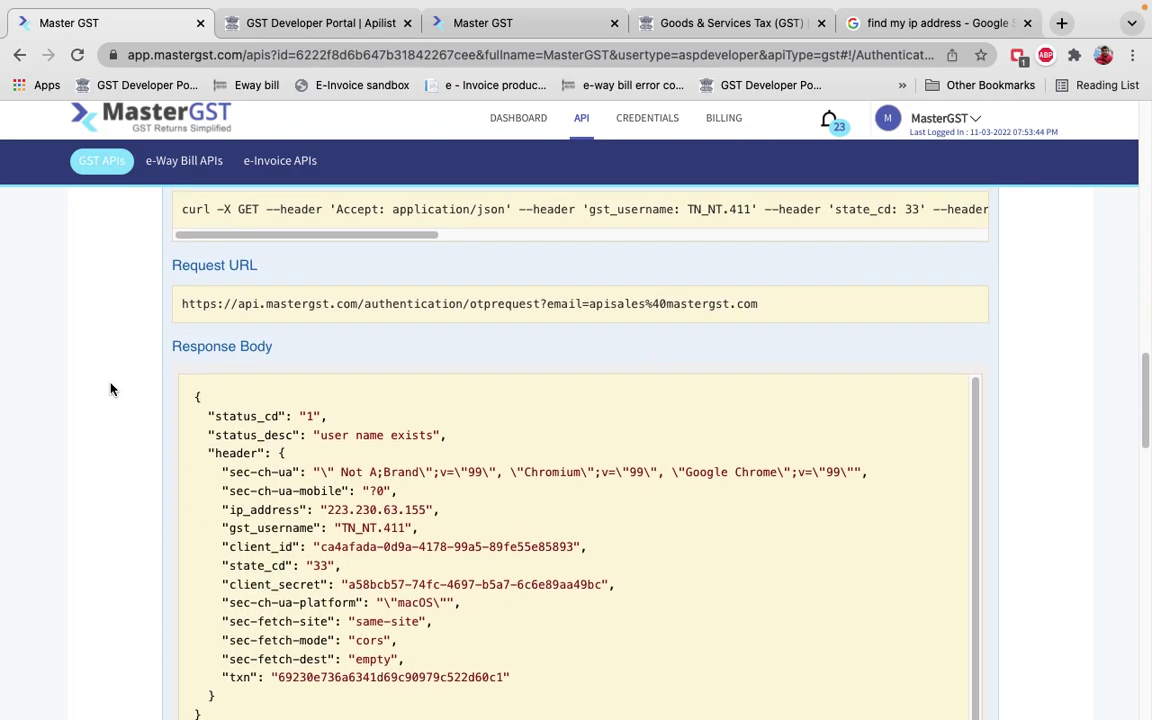
left_click_drag(435, 435, 320, 435)
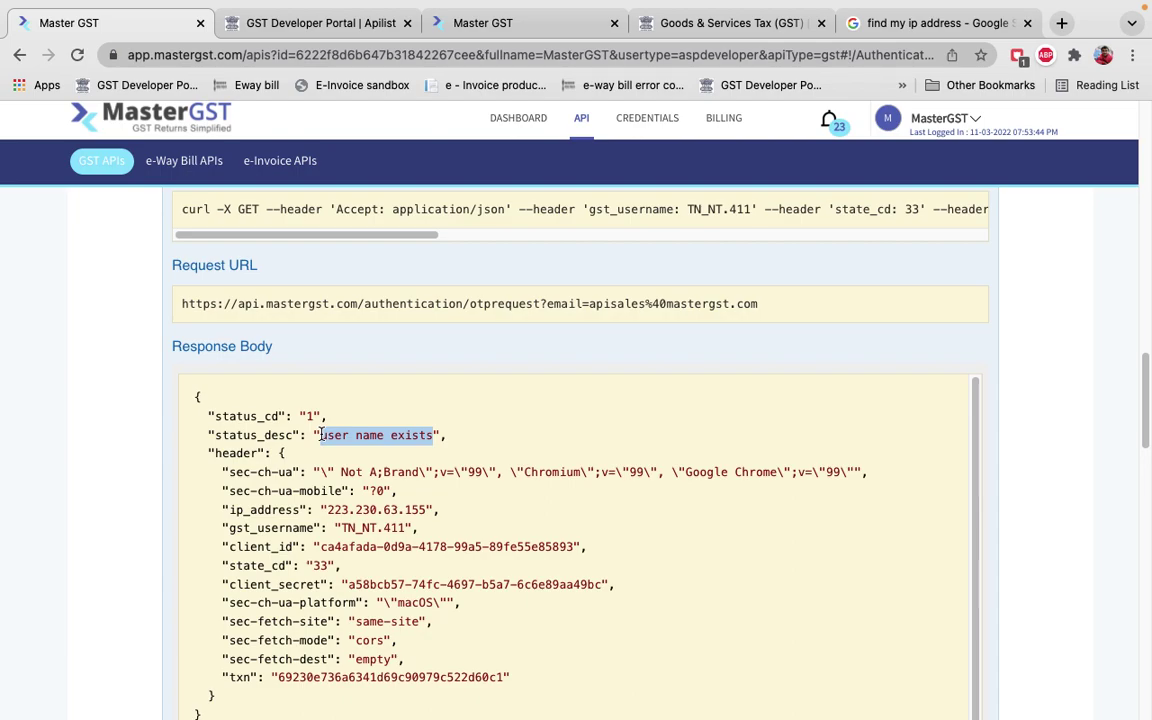
Verify the GST username sent, pick out the returned txn value, and expand /authentication/authtoken.
scroll(322, 430, "up", 10)
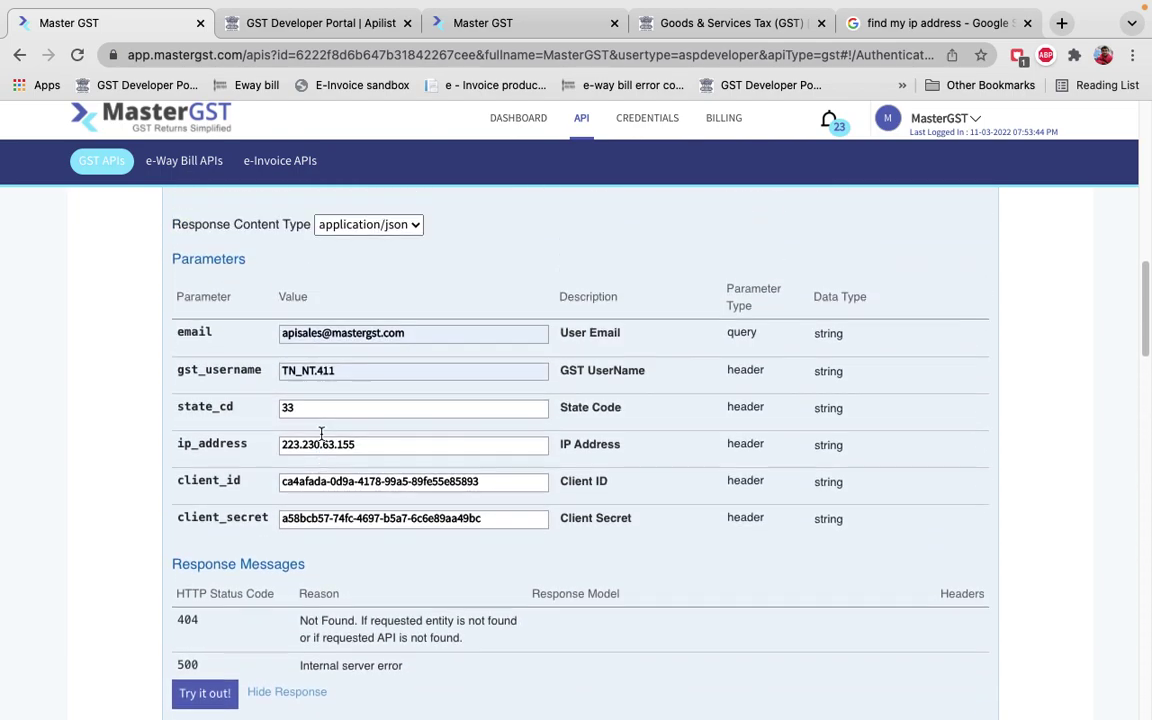
left_click(348, 386)
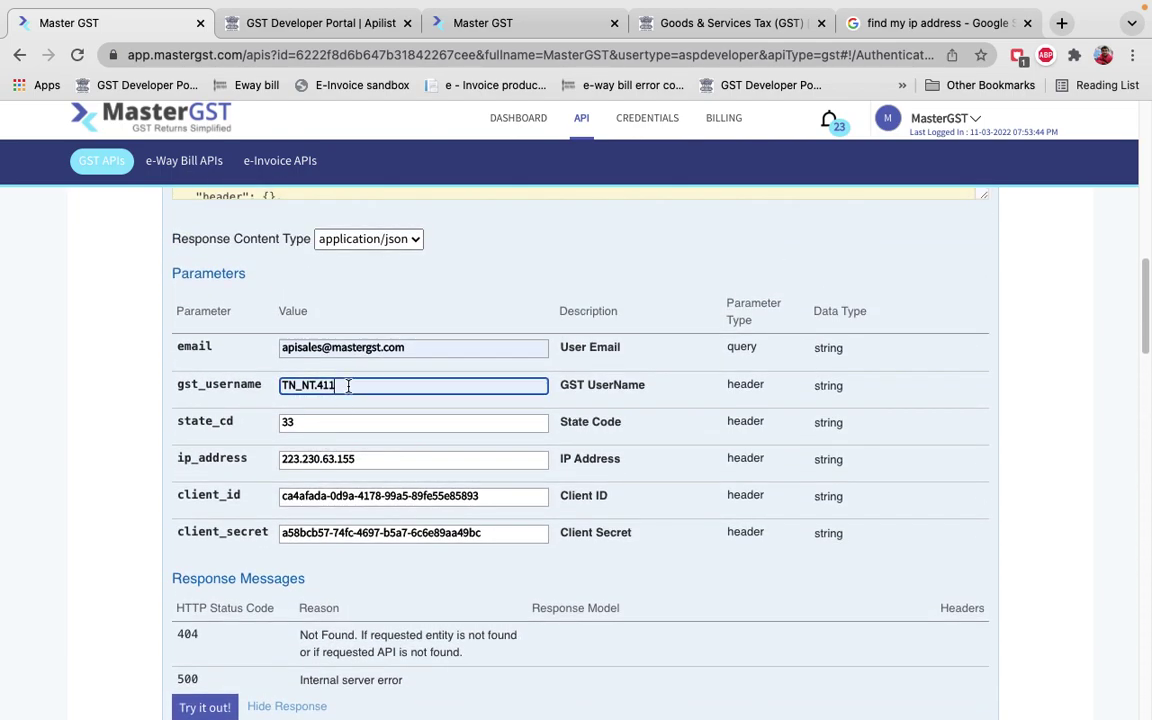
scroll(131, 411, "down", 10)
scroll(131, 413, "down", 2)
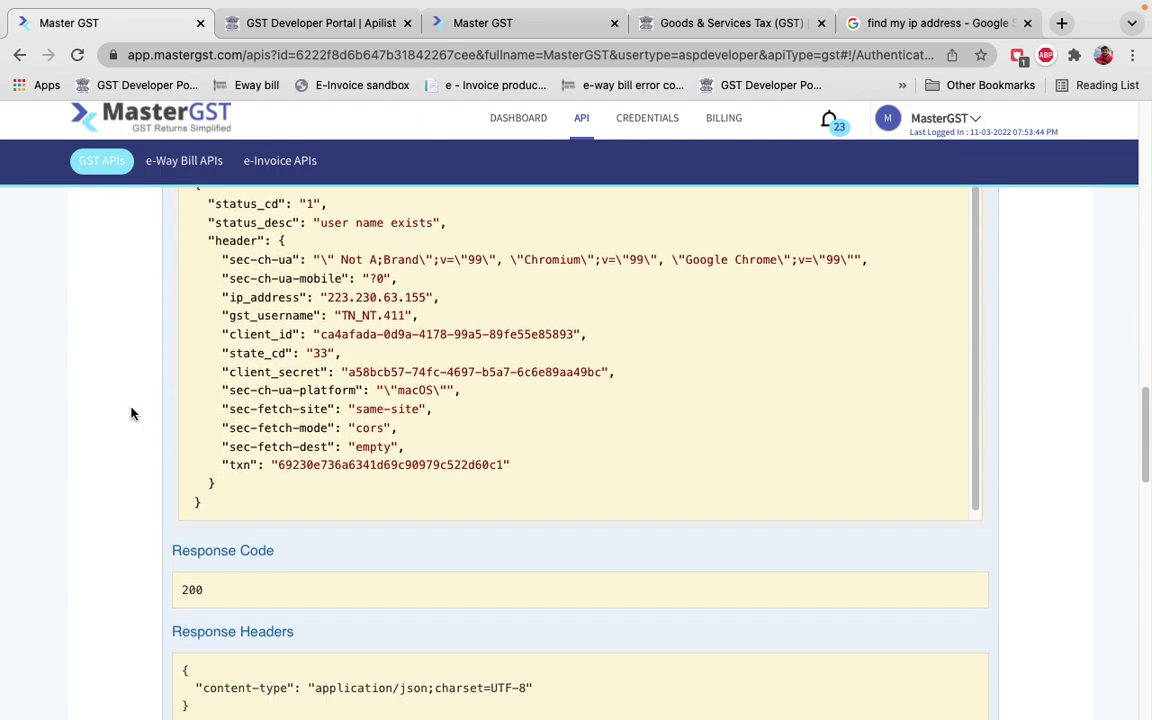
double_click(347, 466)
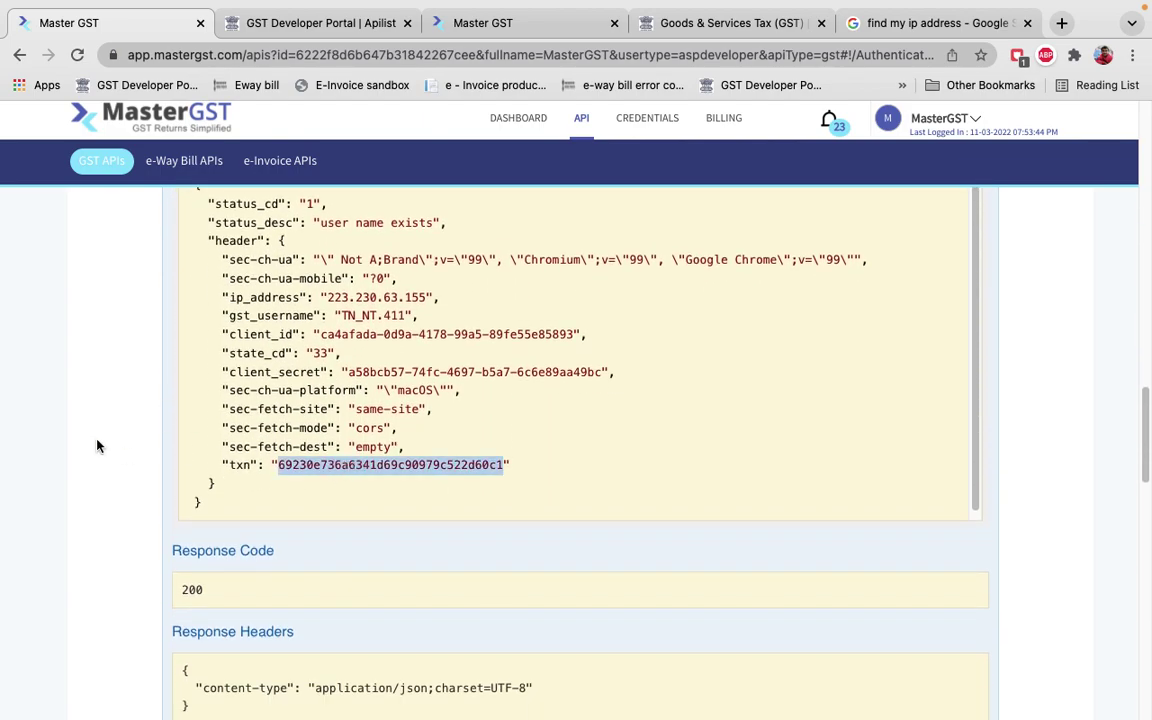
scroll(97, 445, "down", 8)
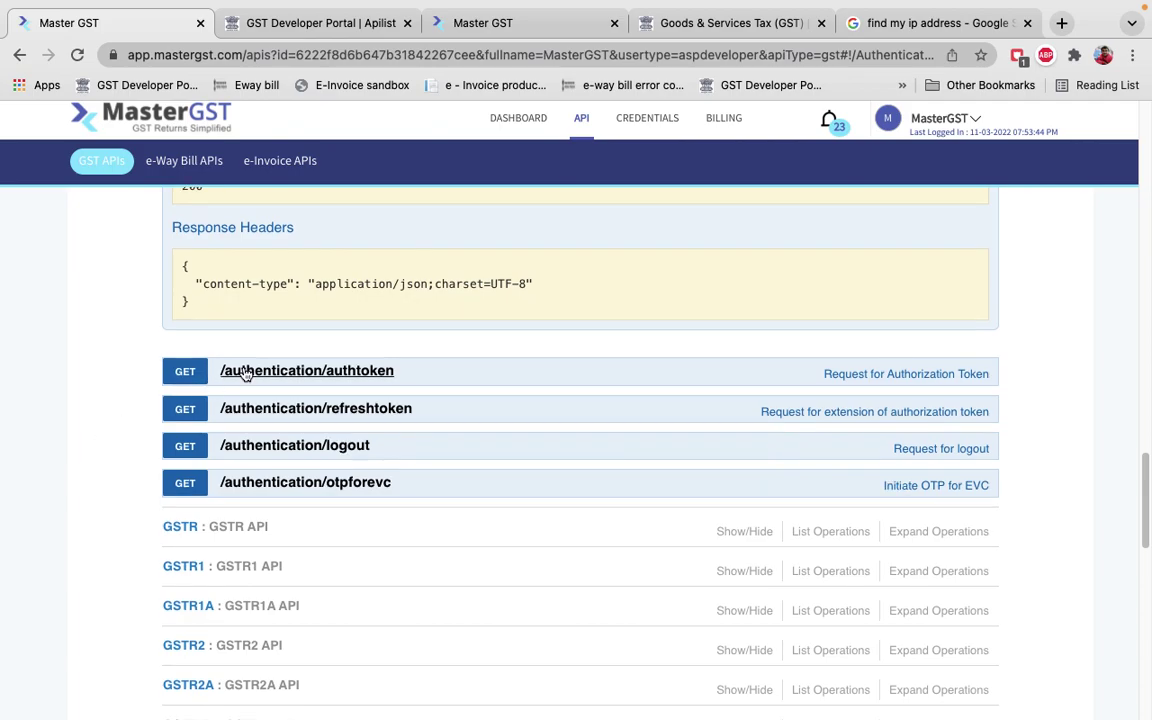
left_click(245, 372)
Paste the transaction id into the authtoken form's txn field and autofill the email.
scroll(84, 430, "down", 6)
scroll(84, 430, "down", 5)
left_click(284, 509)
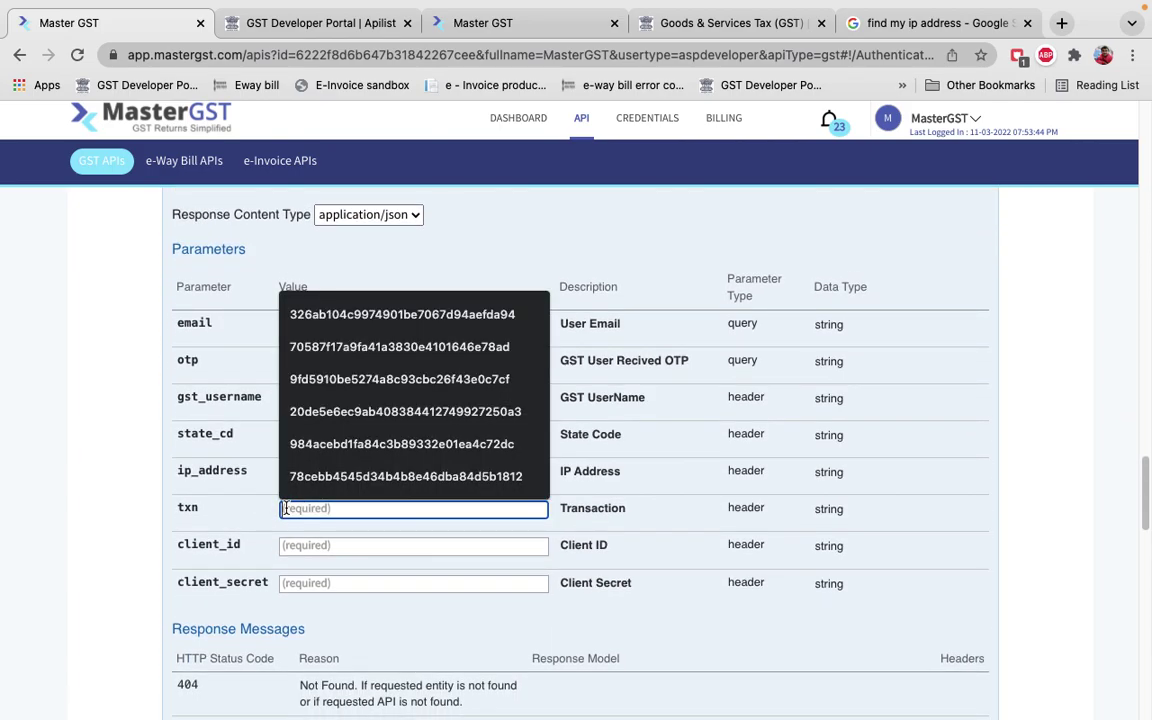
key("super+v")
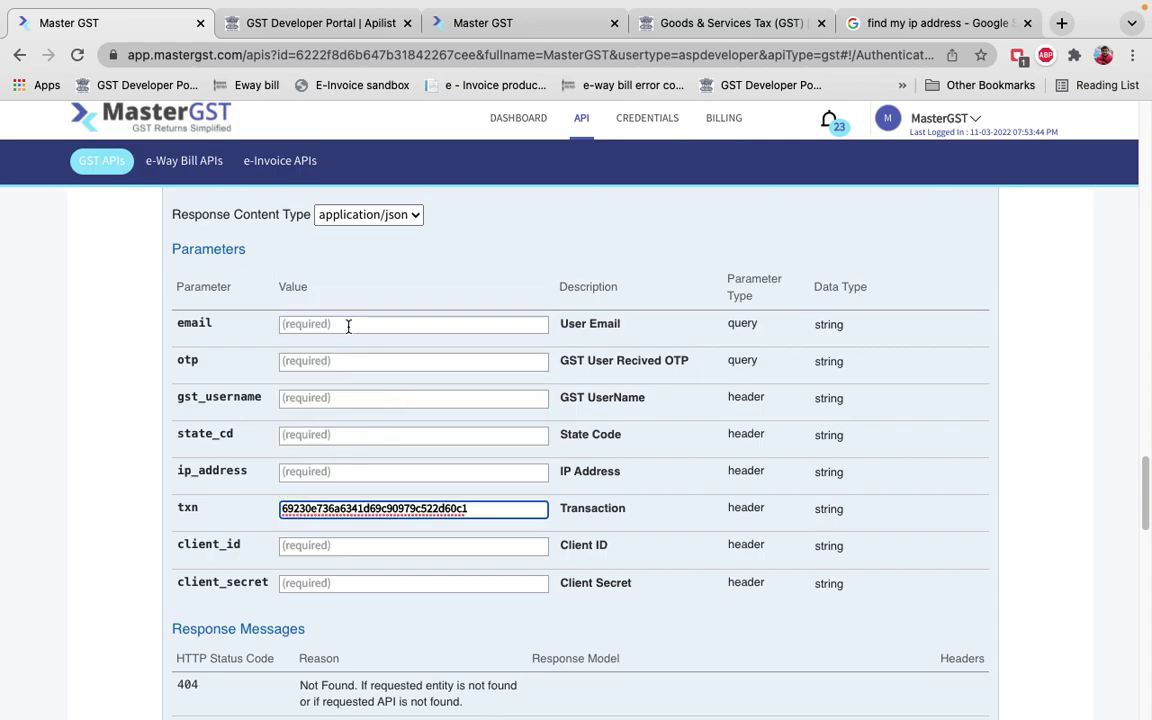
left_click(346, 325)
type("ap")
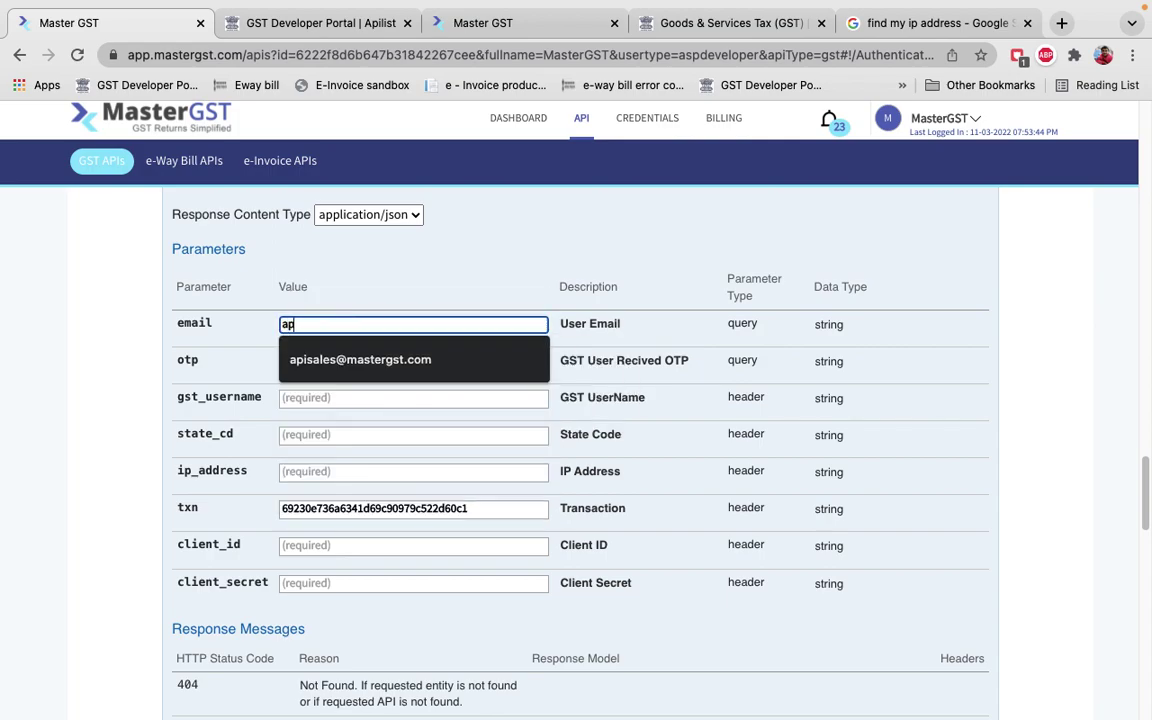
key("Down")
key("Return")
Enter the OTP, saved GST username, state code 33 and the suggested IP address.
left_click(341, 363)
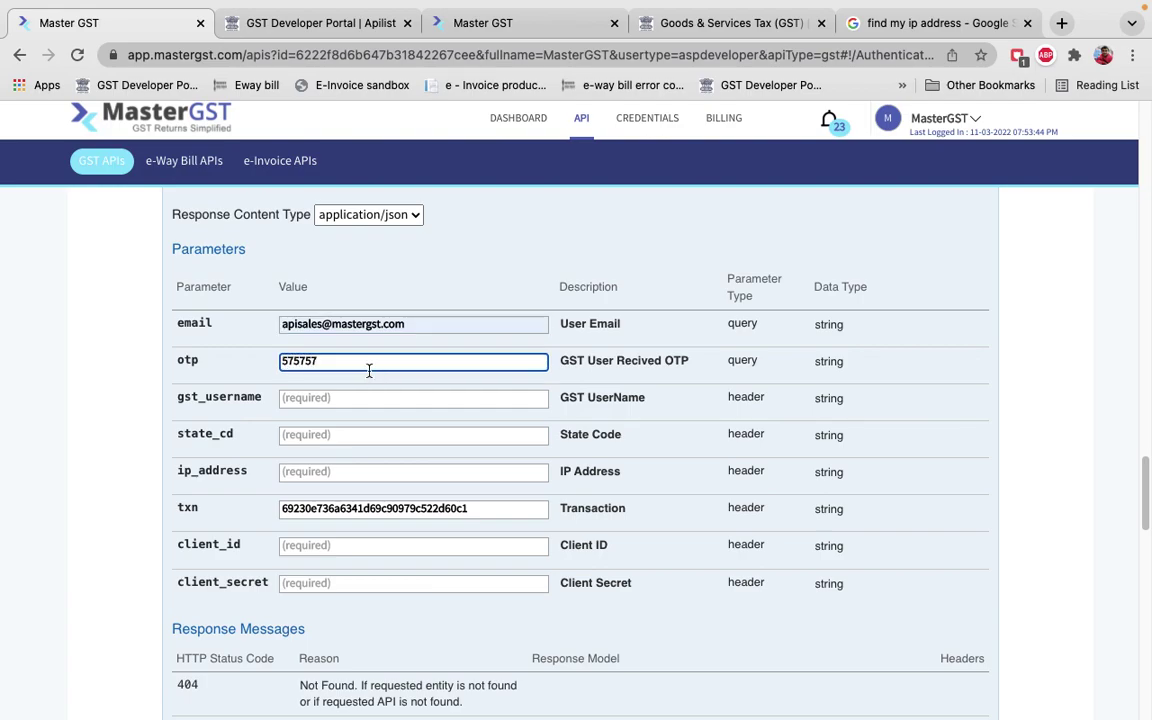
left_click(334, 398)
left_click(309, 432)
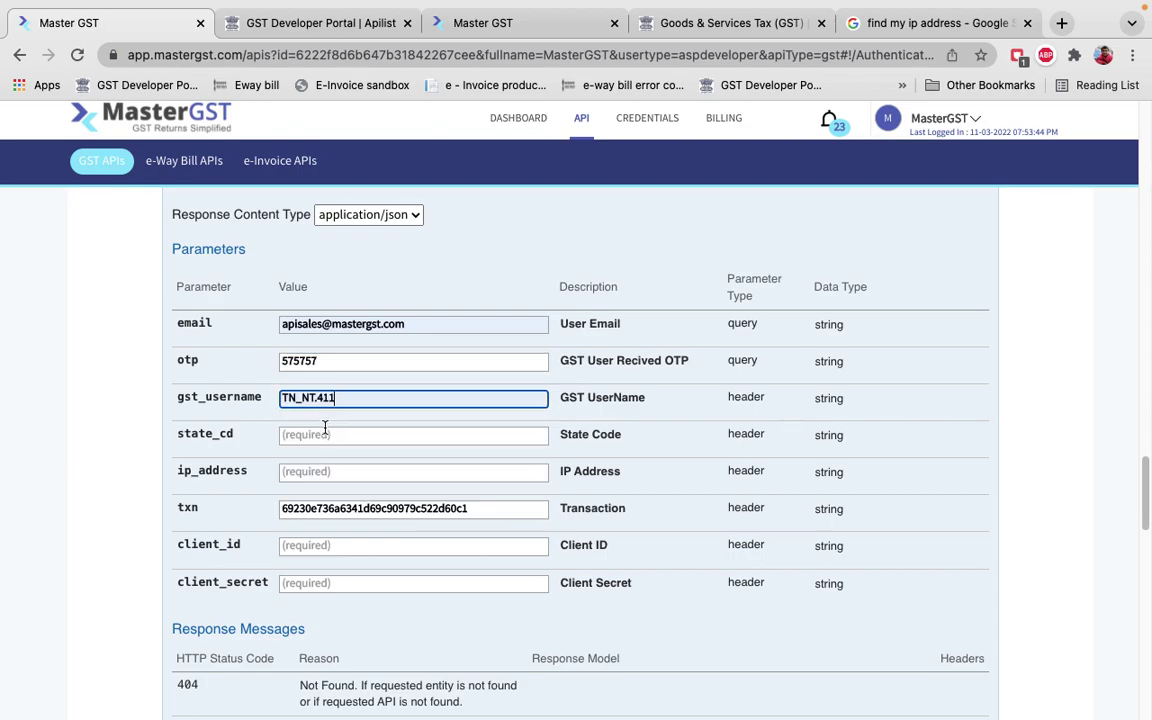
left_click(320, 432)
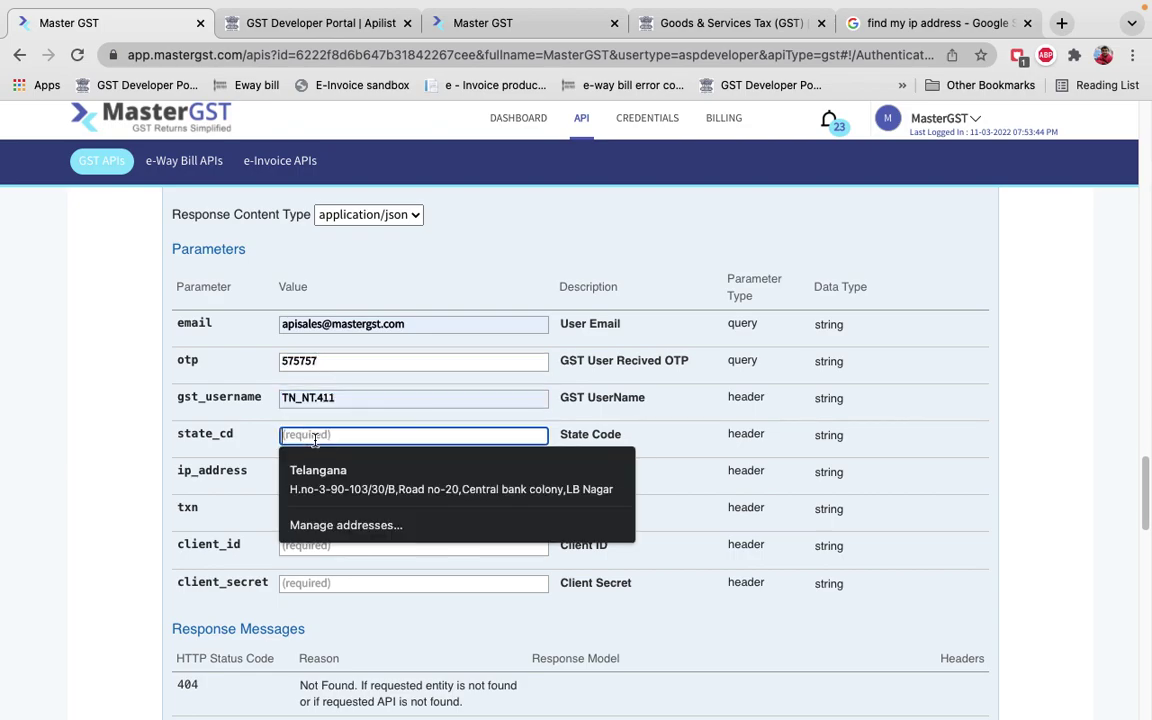
type("33")
left_click(311, 473)
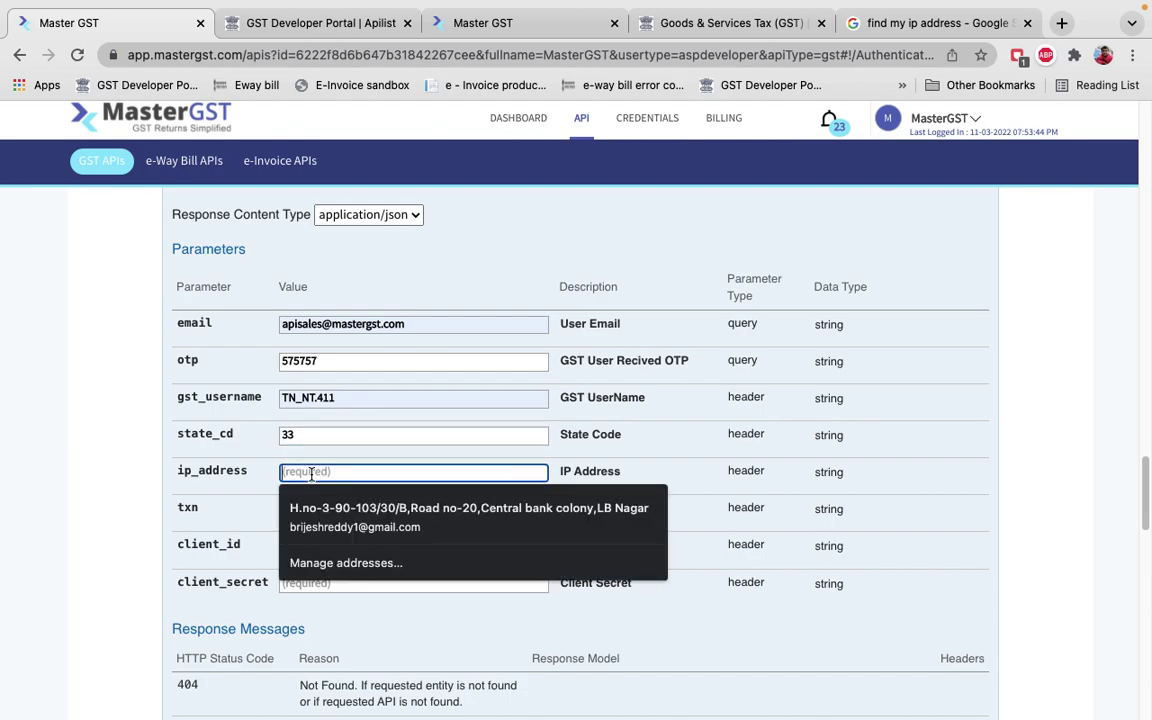
type("4")
key("Down")
key("Return")
Paste the copied client secret into the client_secret field.
left_click(298, 545)
type("c")
key("BackSpace")
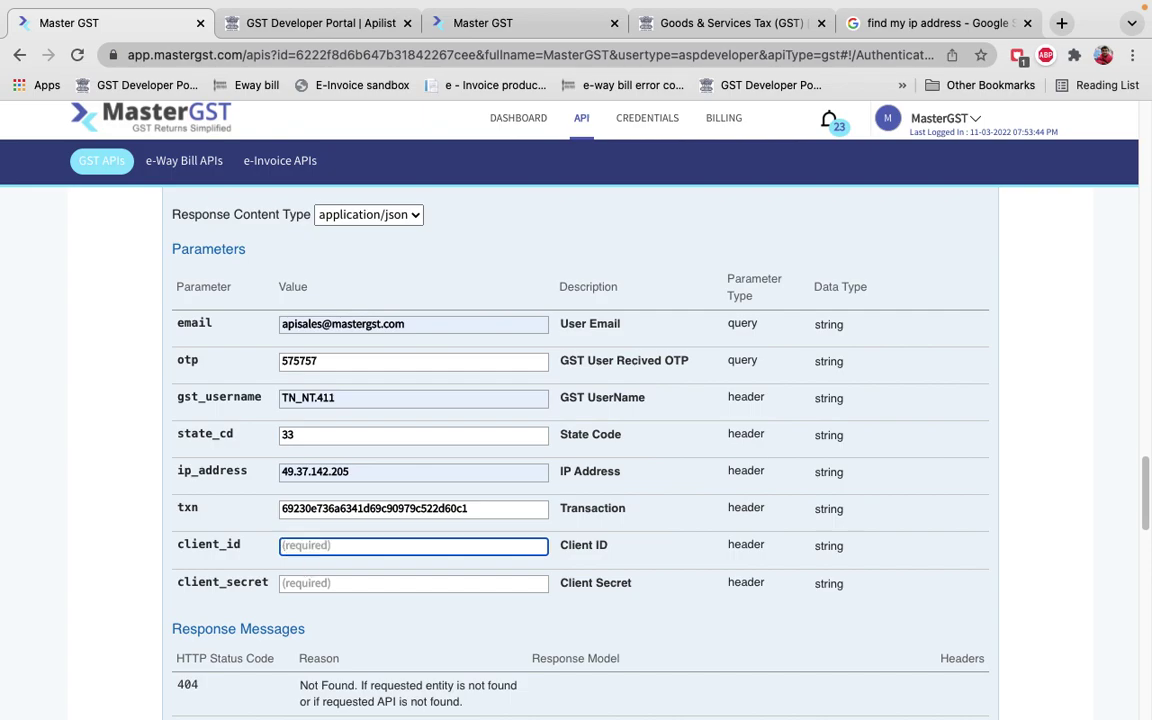
left_click(540, 18)
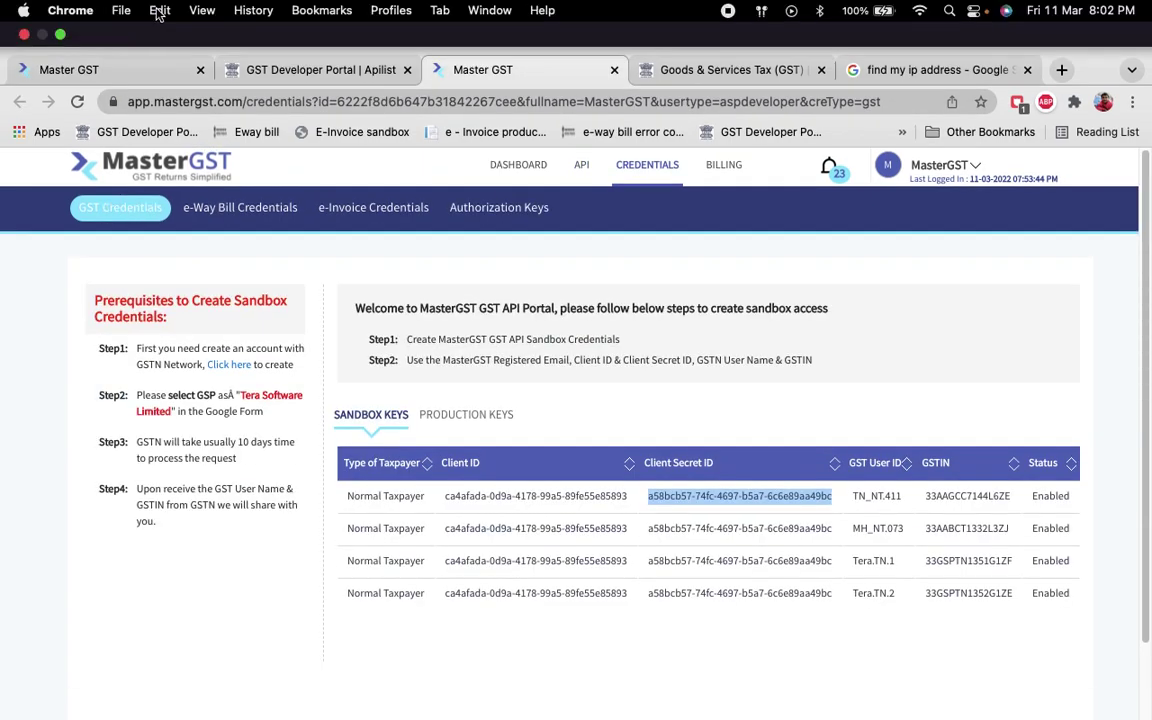
left_click(115, 22)
left_click(327, 586)
key("super+v")
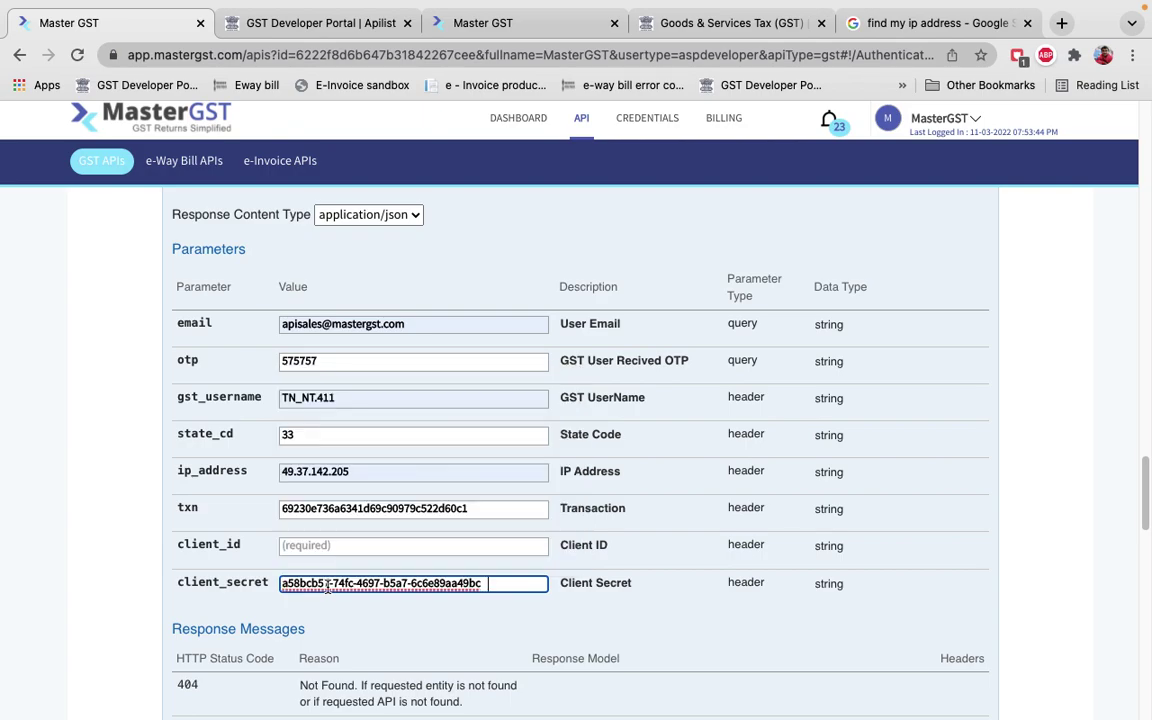
Copy the first sandbox key's client ID into client_id and send the authtoken request.
left_click(452, 24)
left_click_drag(445, 449, 628, 449)
left_click(131, 24)
left_click(318, 545)
key("super+v")
scroll(318, 533, "down", 3)
left_click(211, 472)
scroll(146, 454, "down", 1)
Confirm the authtoken response reports authentication succeeded and copy its transaction id.
scroll(57, 470, "down", 3)
left_click_drag(504, 418, 320, 418)
scroll(320, 417, "up", 5)
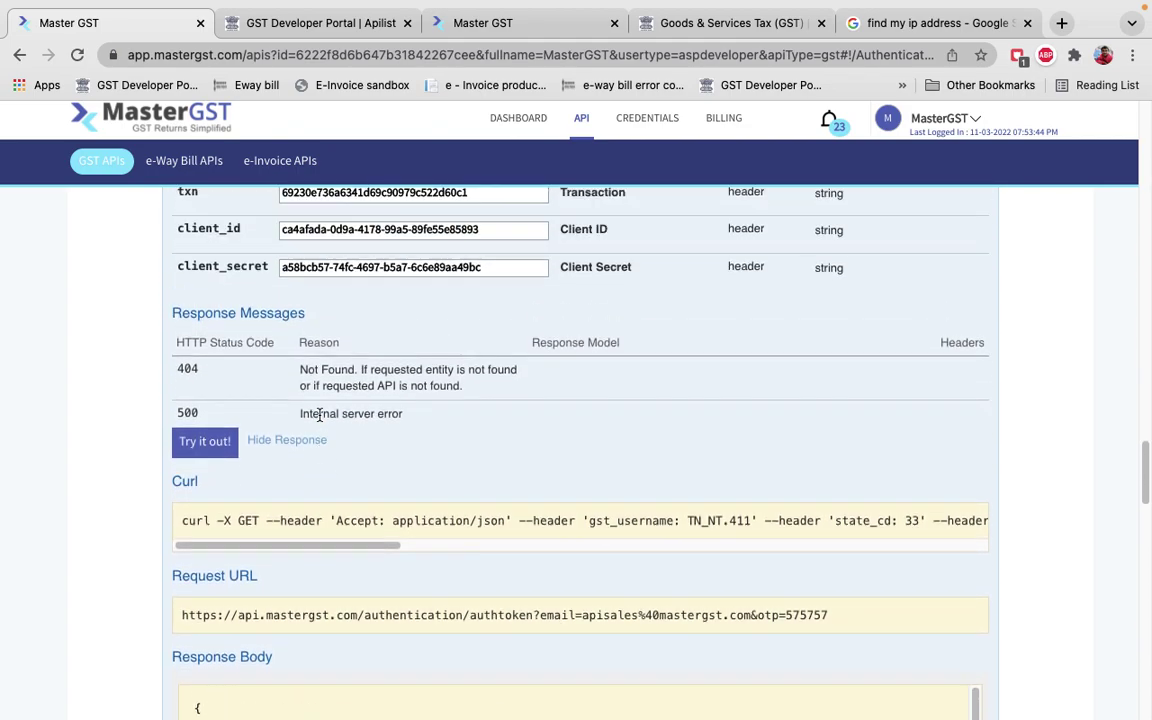
right_click(292, 262)
key("super+c")
left_click(316, 442)
scroll(260, 398, "down", 5)
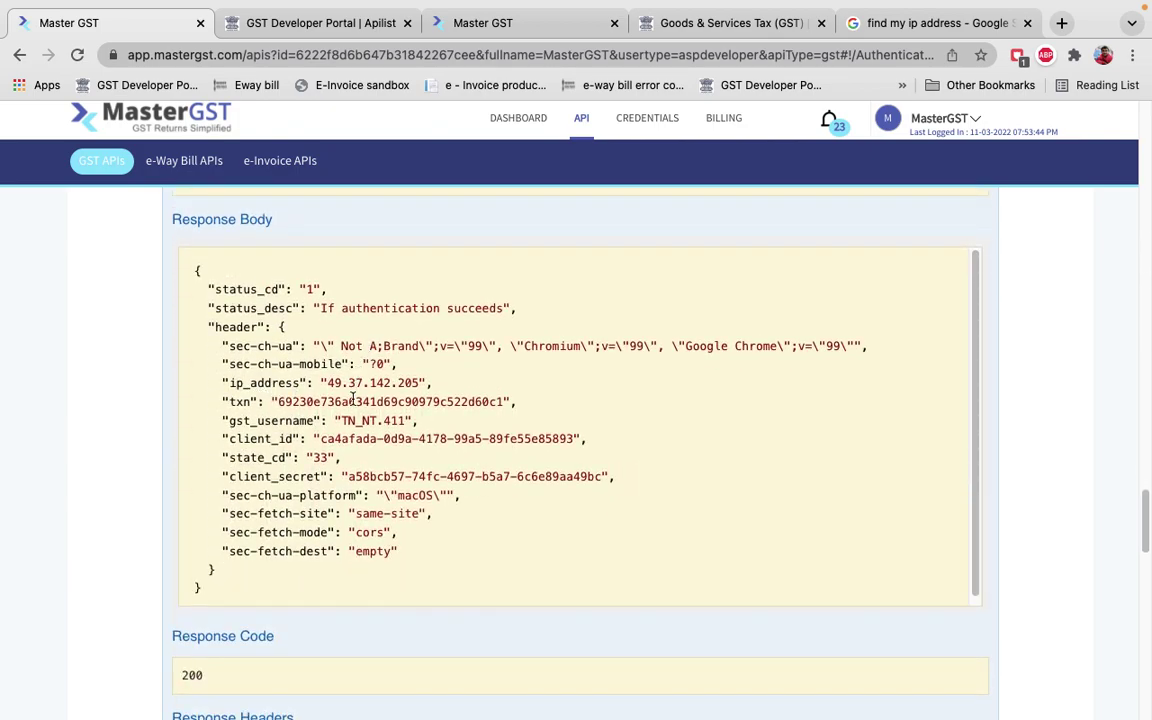
double_click(351, 401)
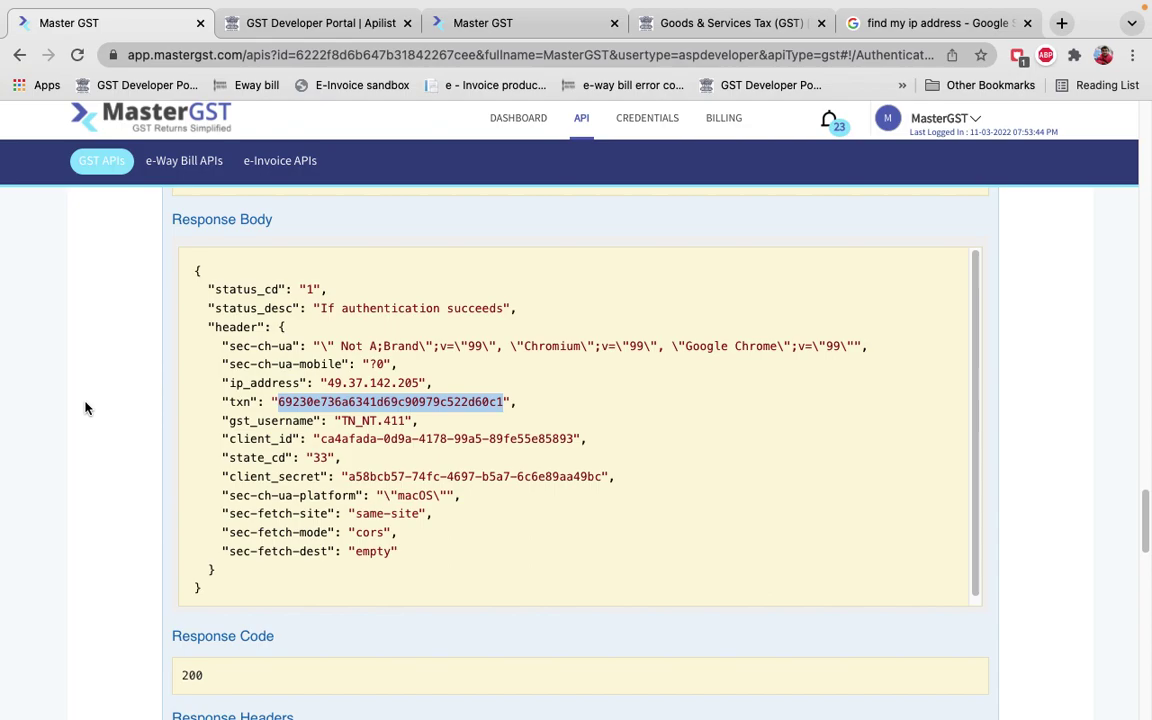
Scroll down to the /authentication/refreshtoken endpoint and read its description.
scroll(85, 408, "down", 8)
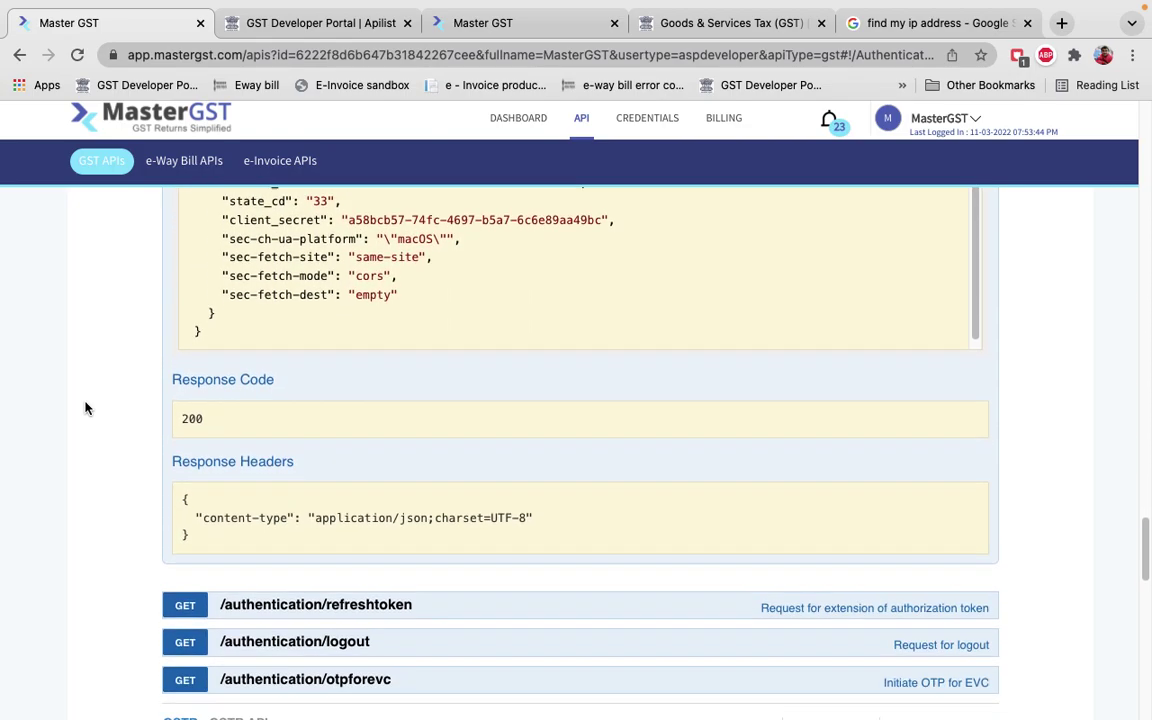
scroll(85, 408, "down", 1)
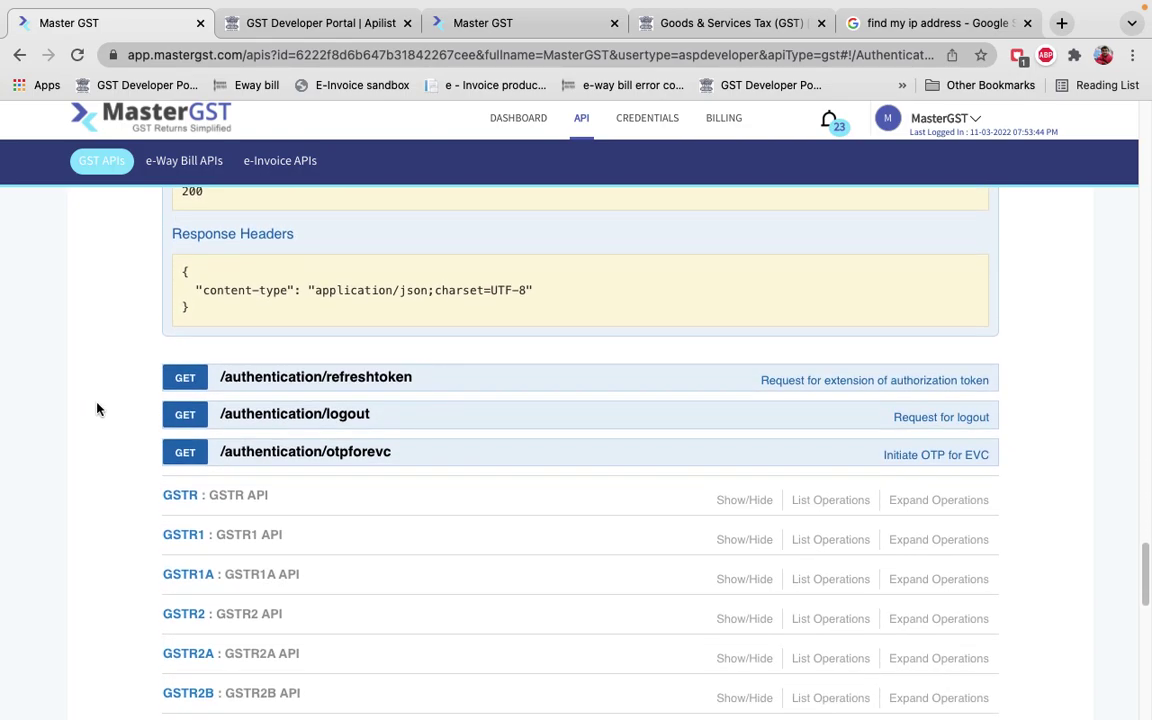
scroll(113, 417, "down", 1)
left_click_drag(758, 352, 987, 356)
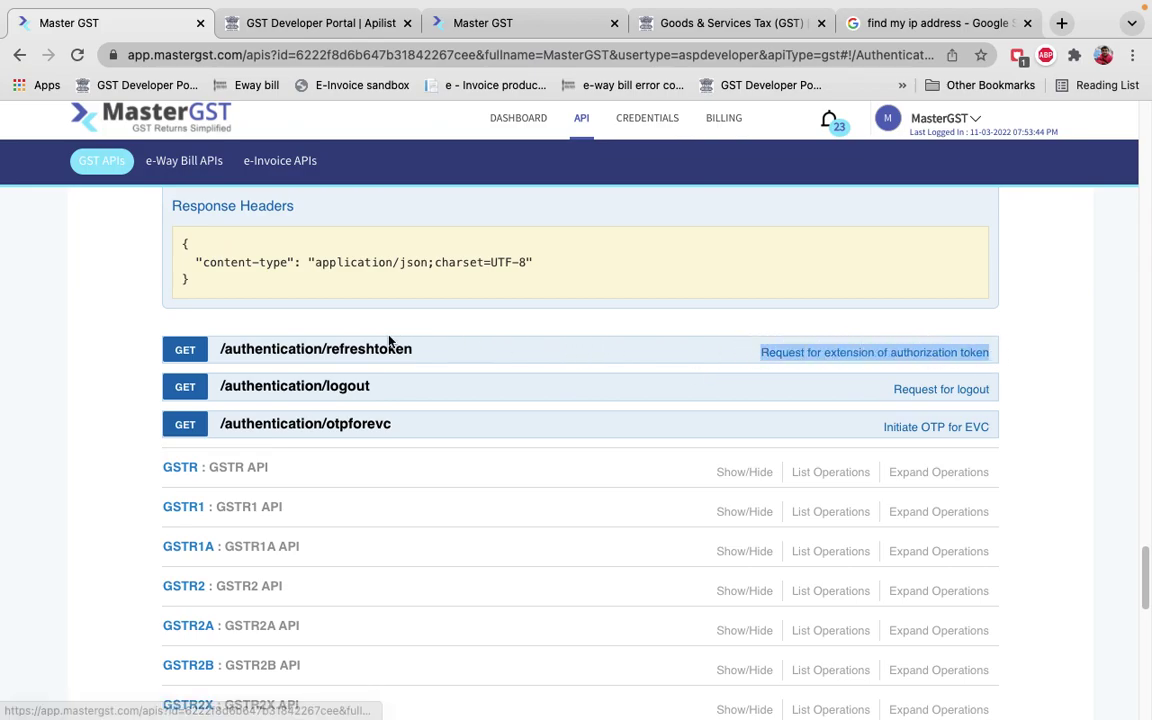
left_click(331, 349)
scroll(78, 446, "down", 5)
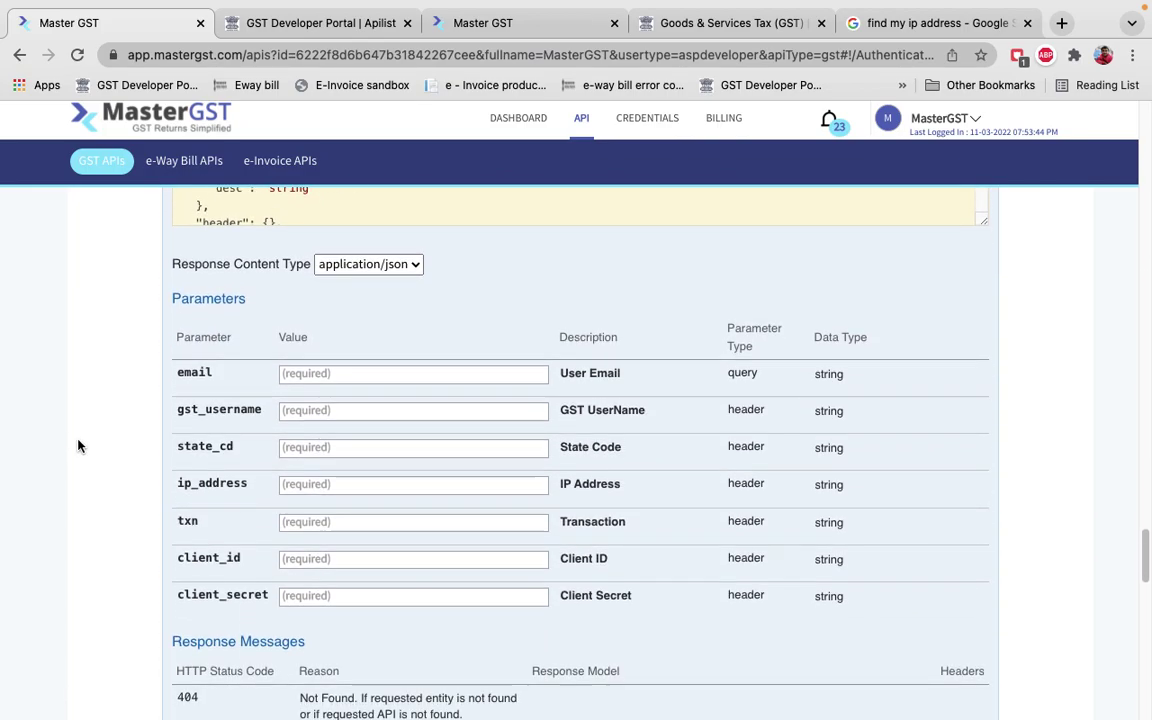
scroll(78, 446, "down", 1)
left_click(299, 450)
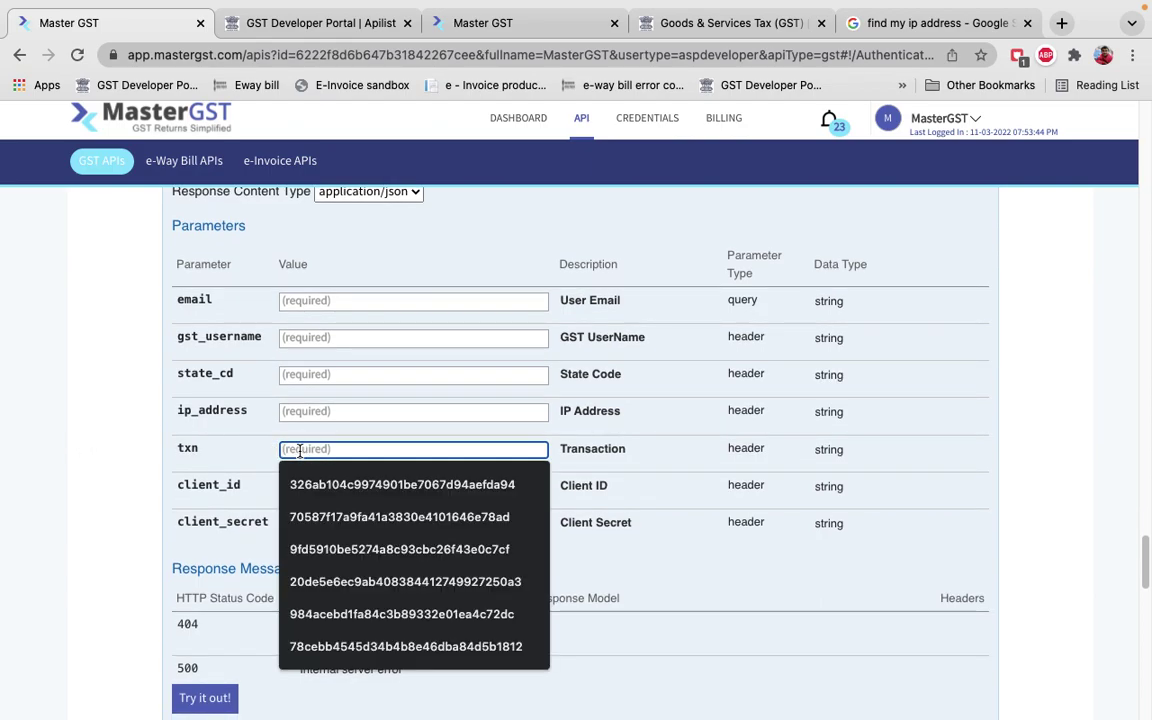
key("super+v")
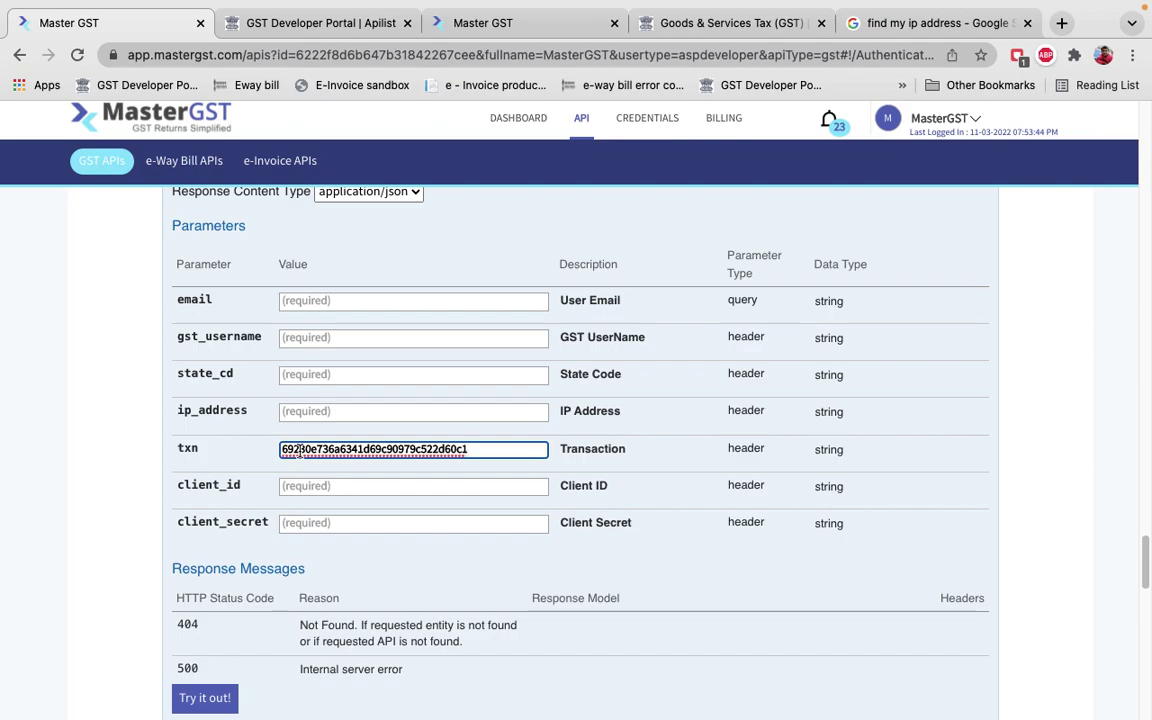
scroll(300, 452, "up", 5)
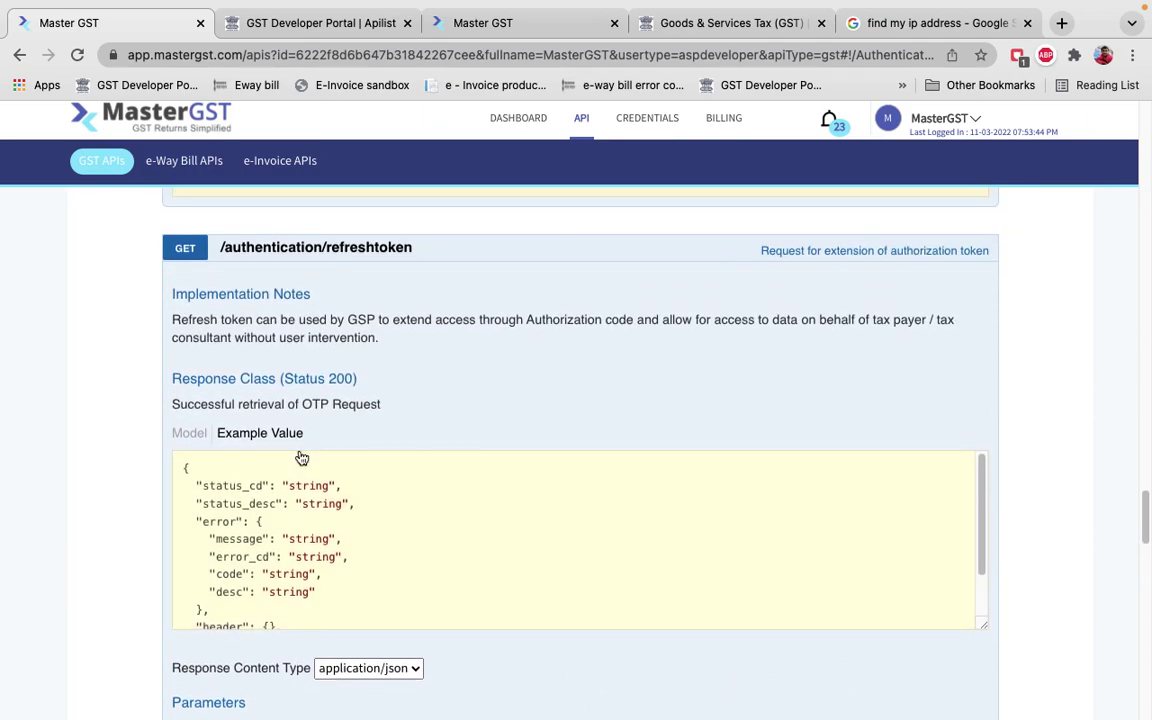
scroll(302, 458, "up", 1)
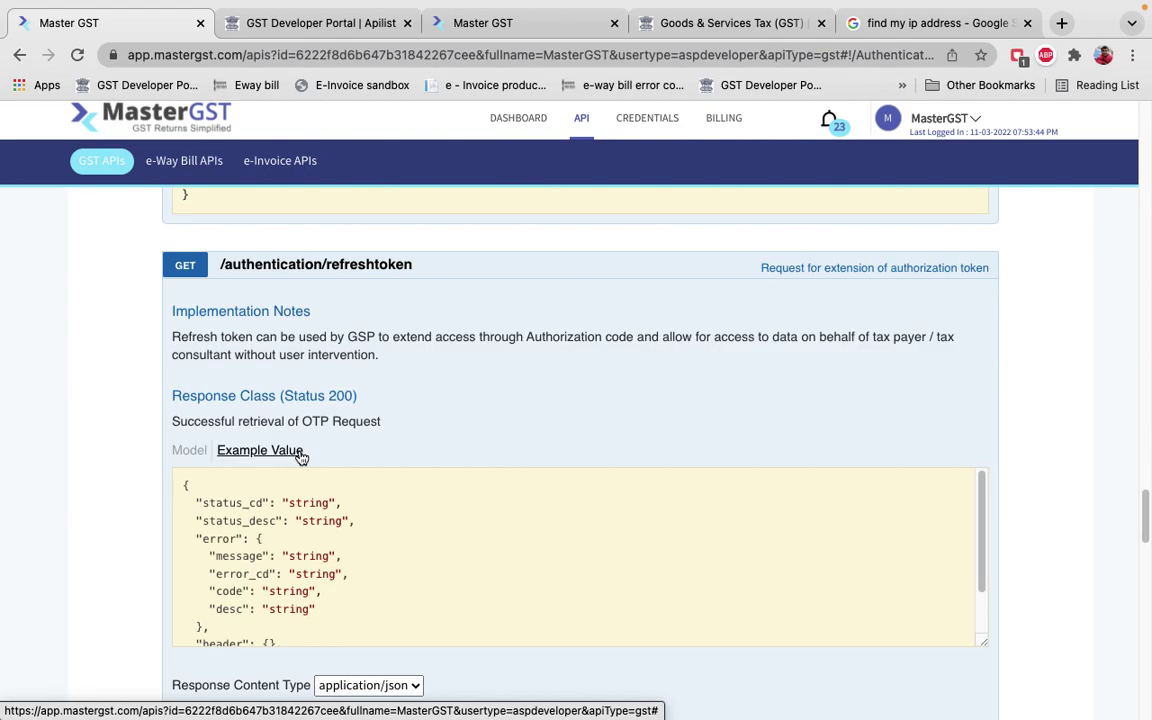
scroll(300, 455, "up", 2)
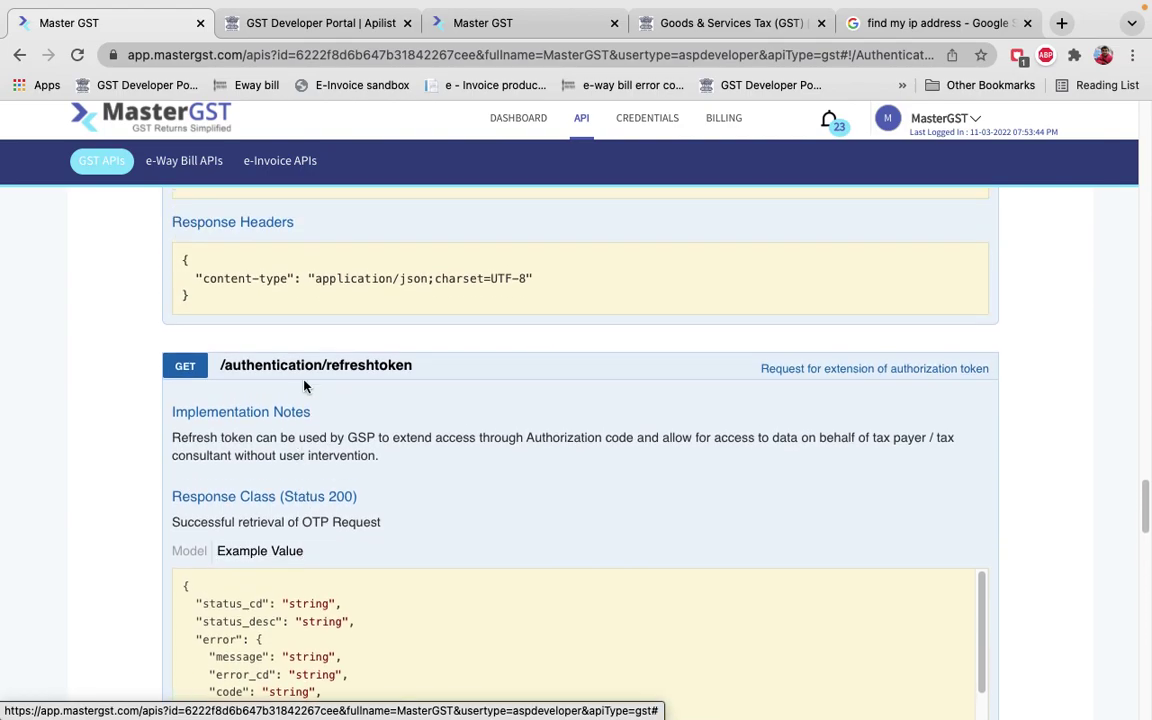
Collapse /authentication/refreshtoken and expand GSTR1 to list operations like /gstr1/retsum and /gstr1/docsiss.
left_click(307, 372)
scroll(307, 378, "up", 8)
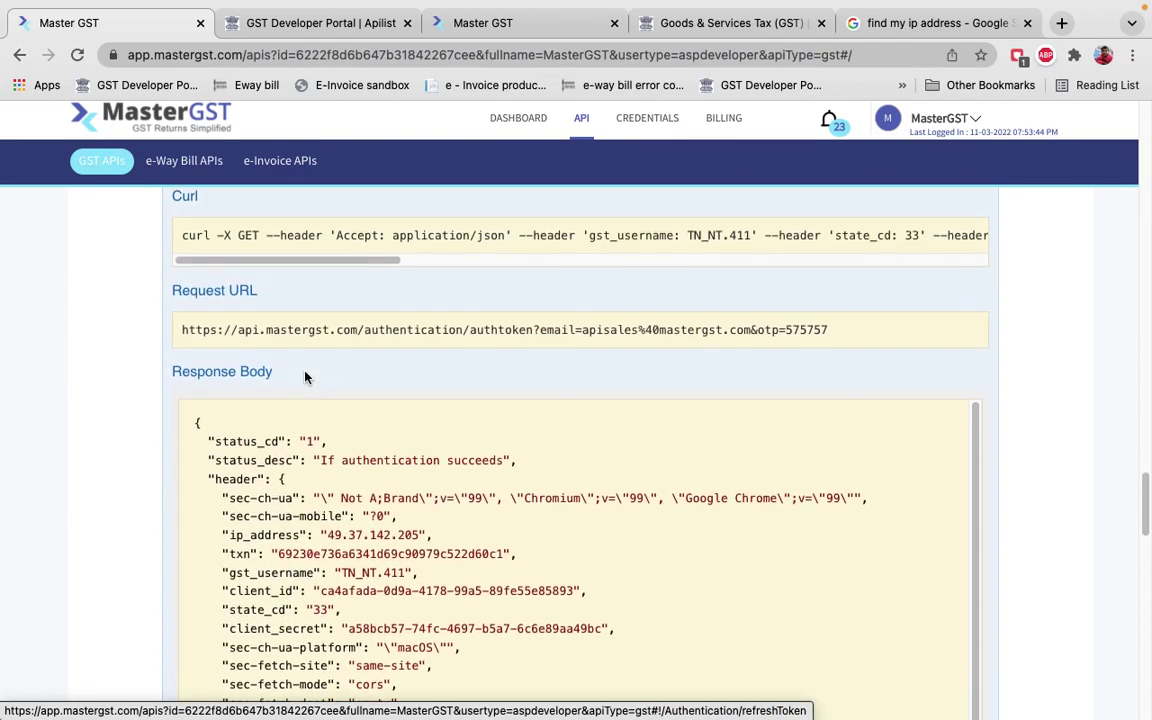
scroll(307, 375, "down", 3)
scroll(307, 375, "down", 1)
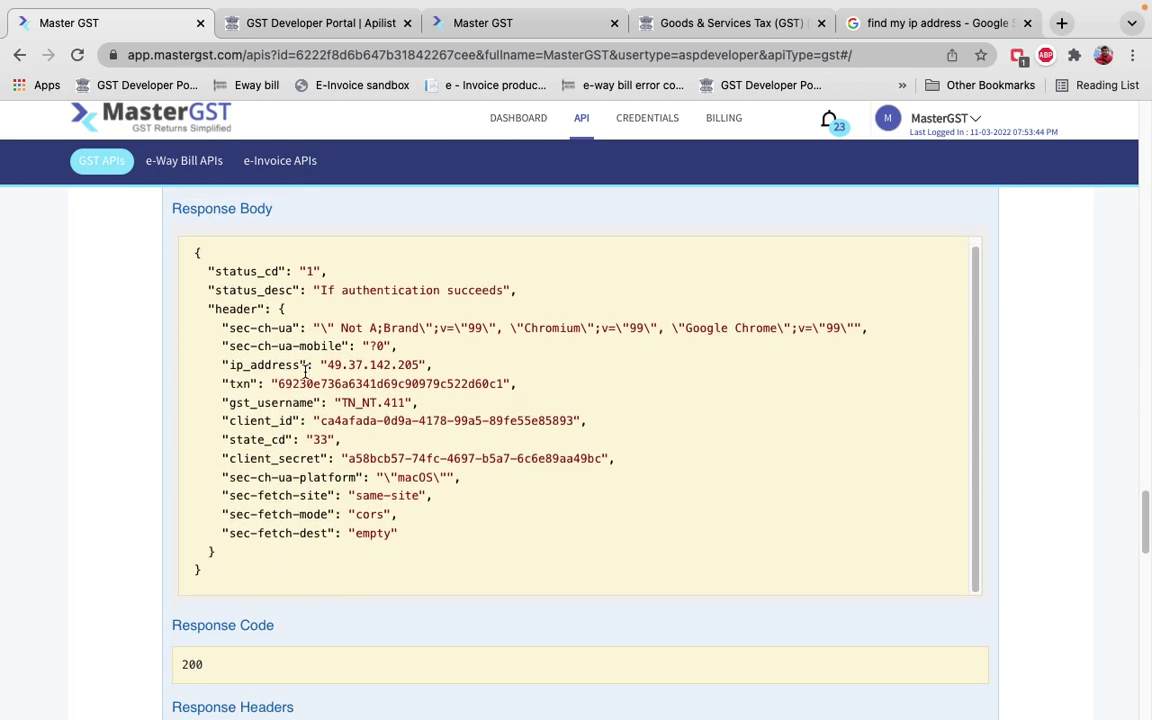
scroll(305, 377, "down", 5)
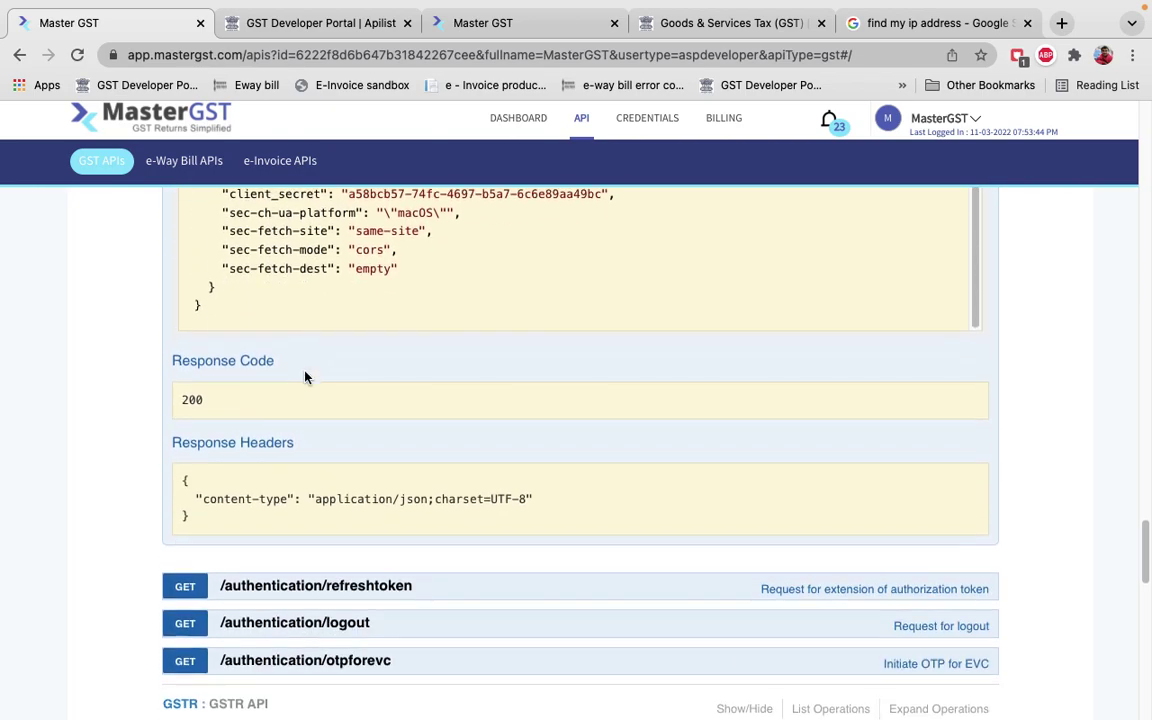
left_click_drag(755, 420, 987, 419)
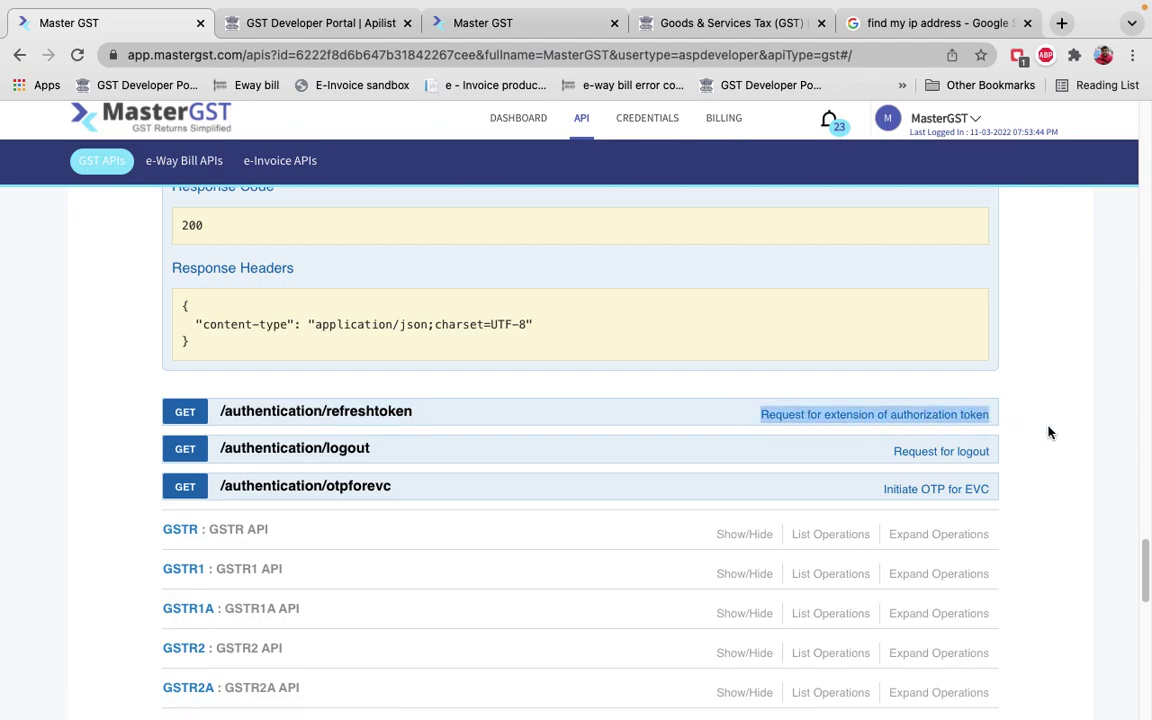
scroll(1048, 432, "down", 2)
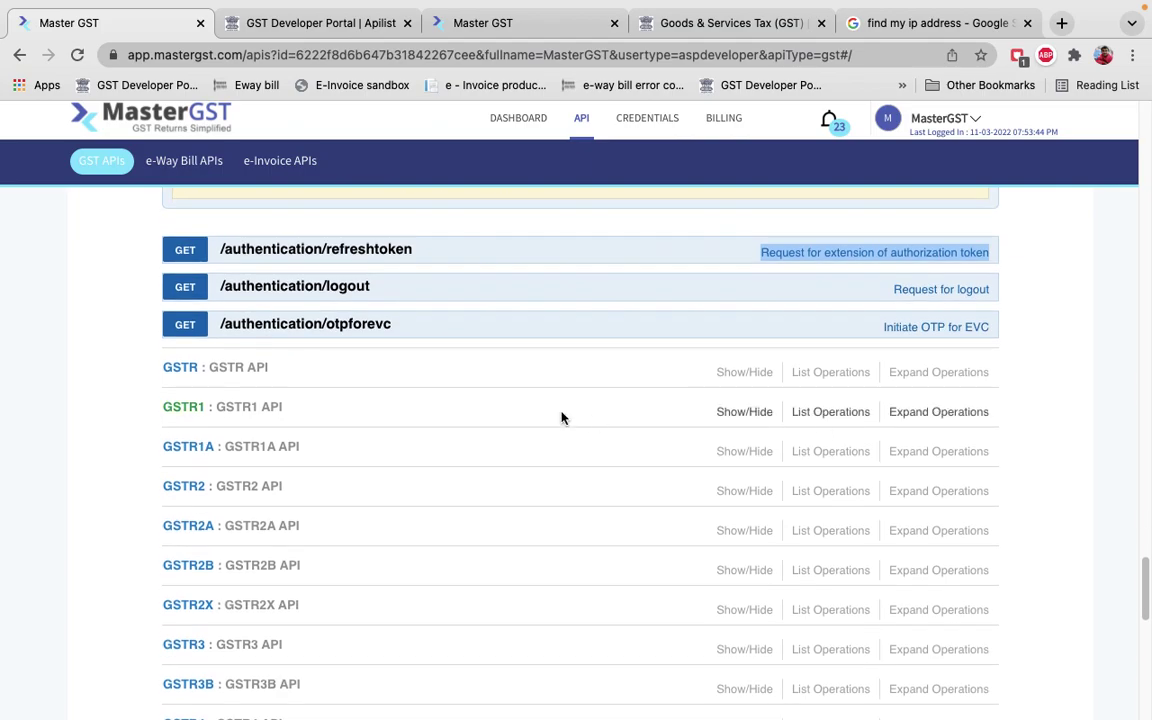
left_click(188, 408)
scroll(105, 451, "down", 2)
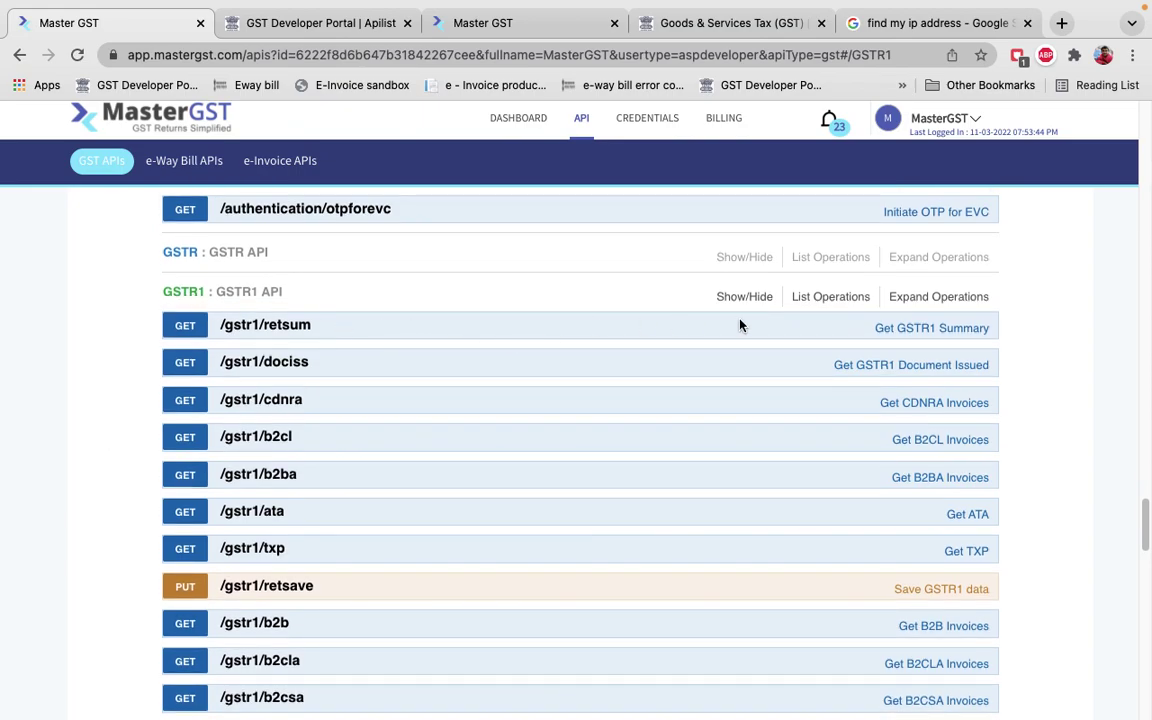
Expand the Get GSTR1 Summary endpoint and paste the transaction ID into txn.
left_click(888, 334)
scroll(991, 456, "down", 1)
scroll(991, 456, "up", 1)
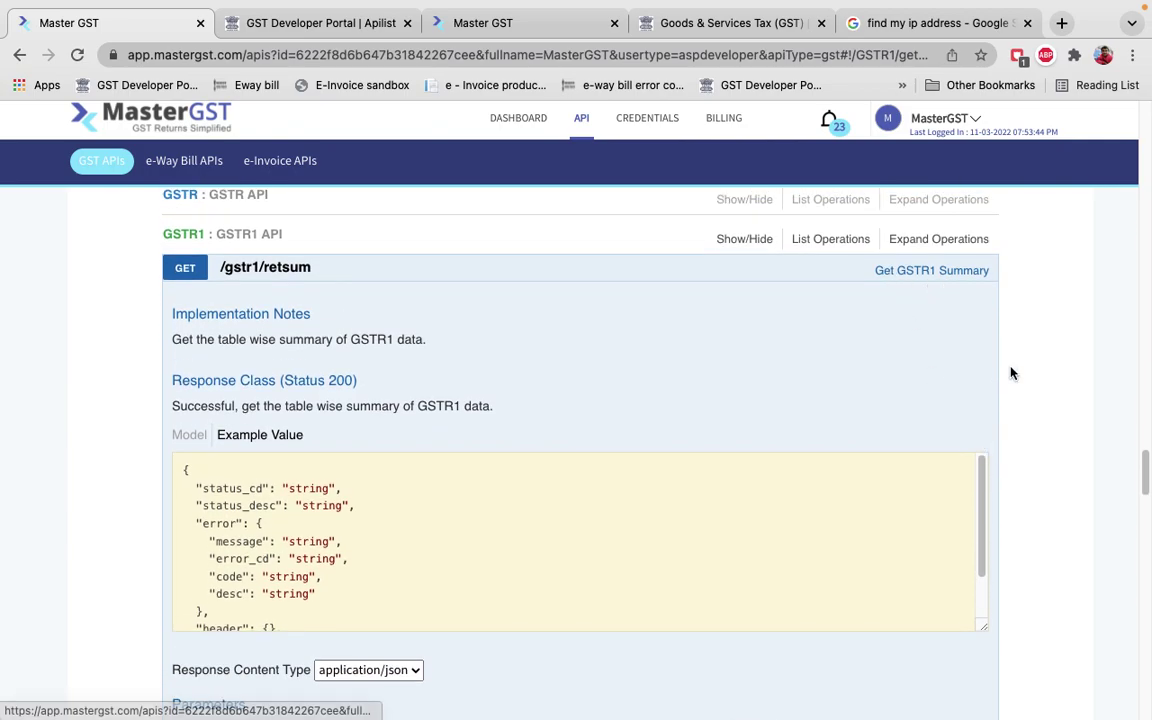
scroll(1010, 373, "down", 1)
scroll(1010, 373, "down", 5)
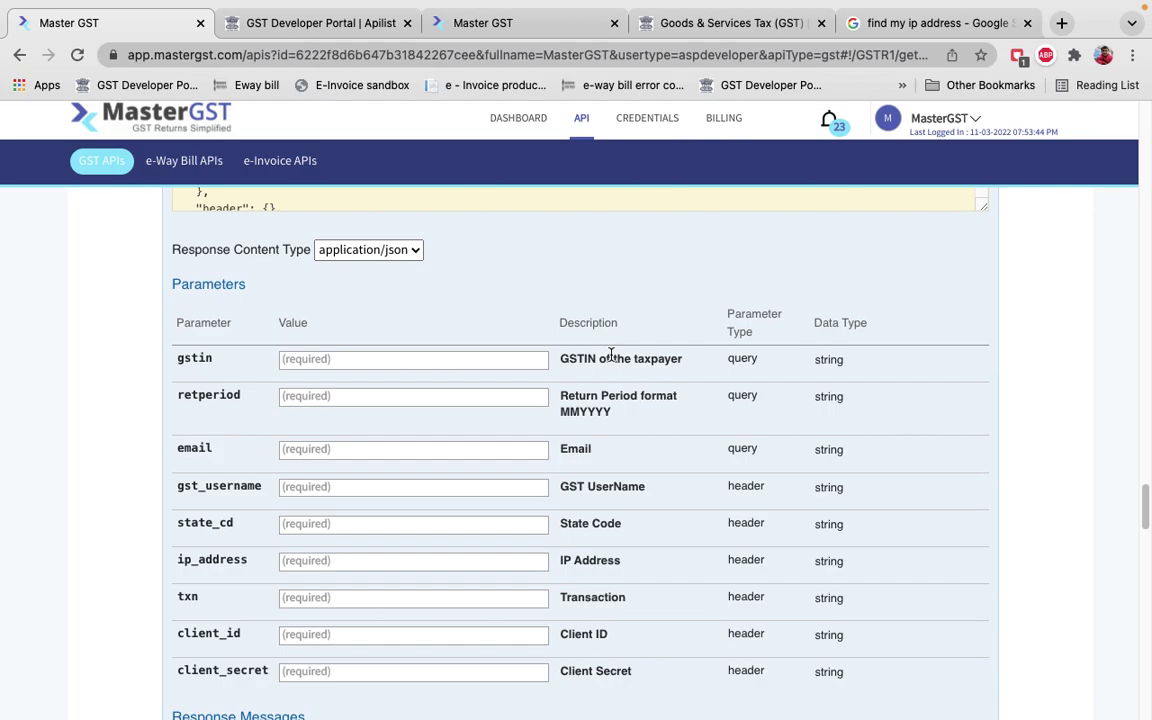
left_click(329, 597)
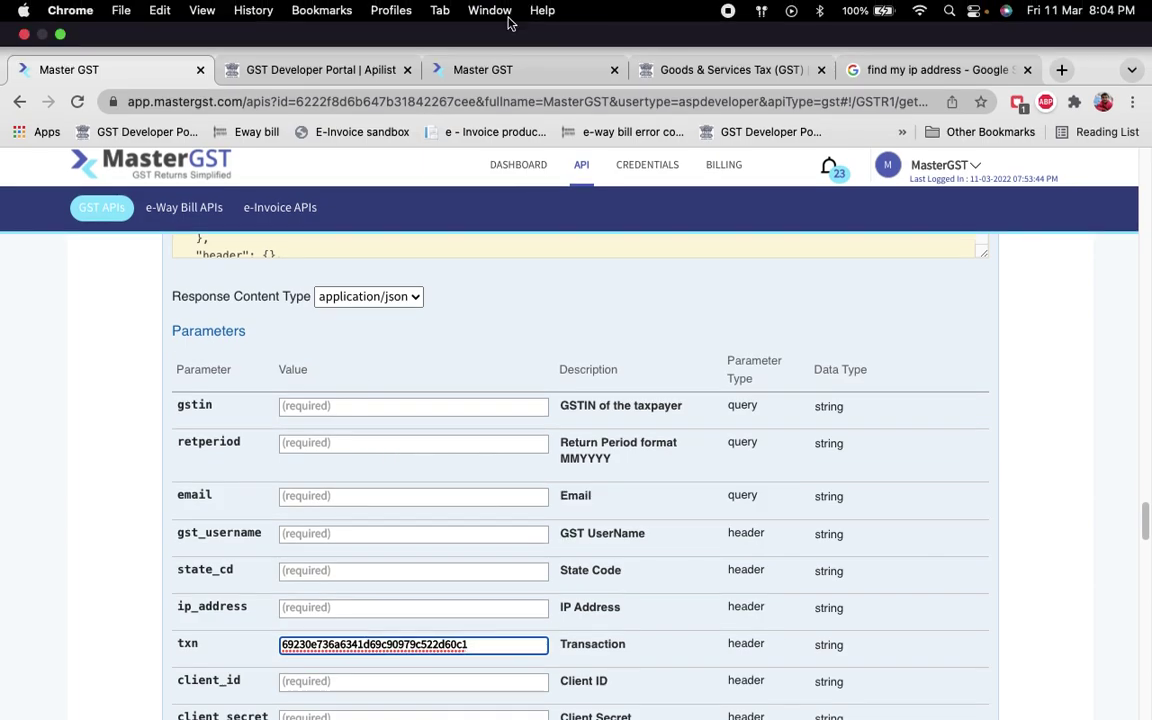
Copy the first sandbox taxpayer's GSTIN from the Credentials page into the gstin field.
left_click(506, 72)
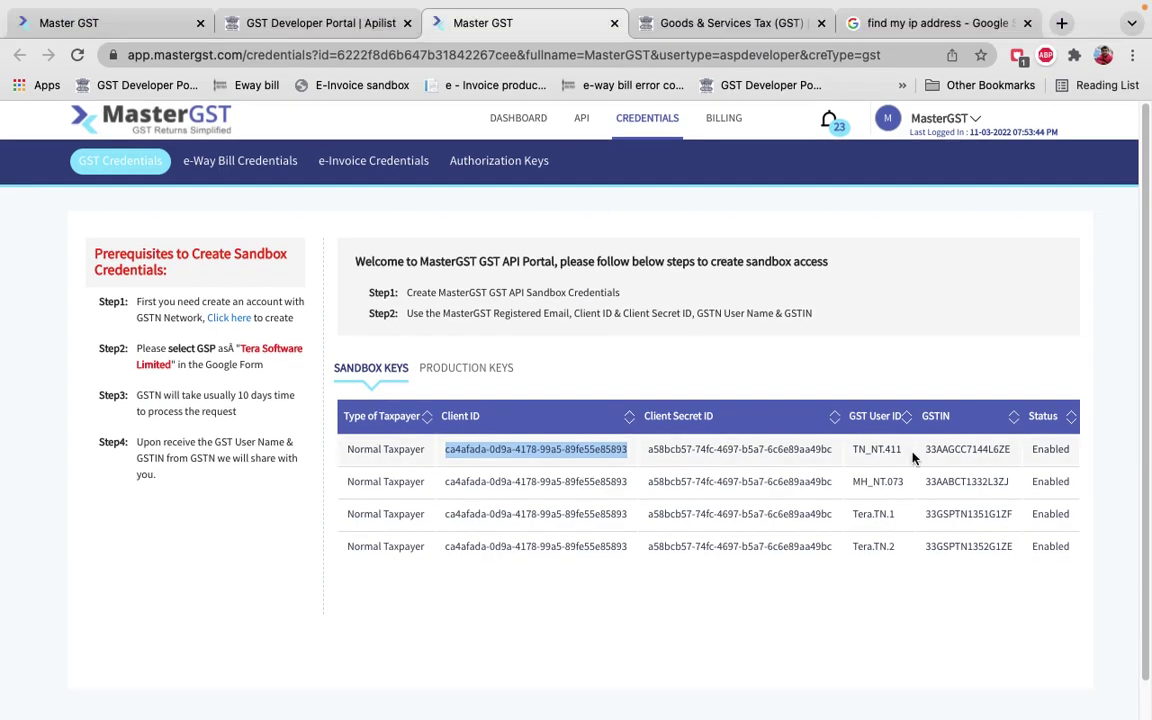
double_click(1015, 452)
key("super+c")
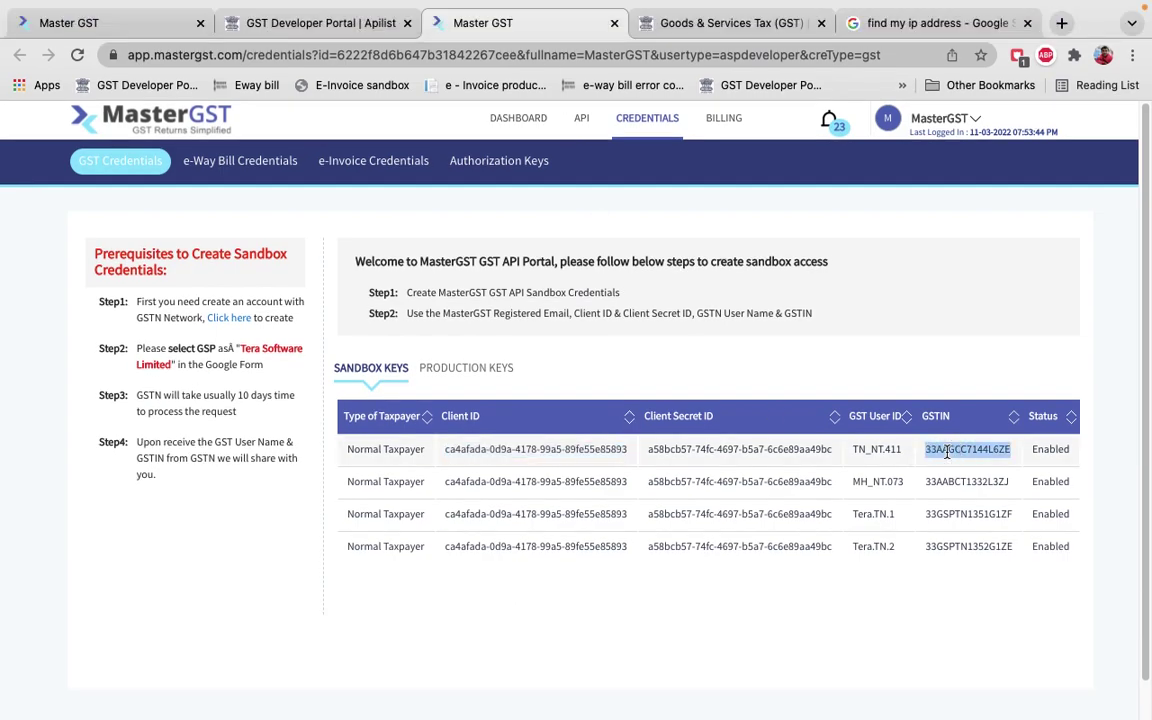
left_click(100, 22)
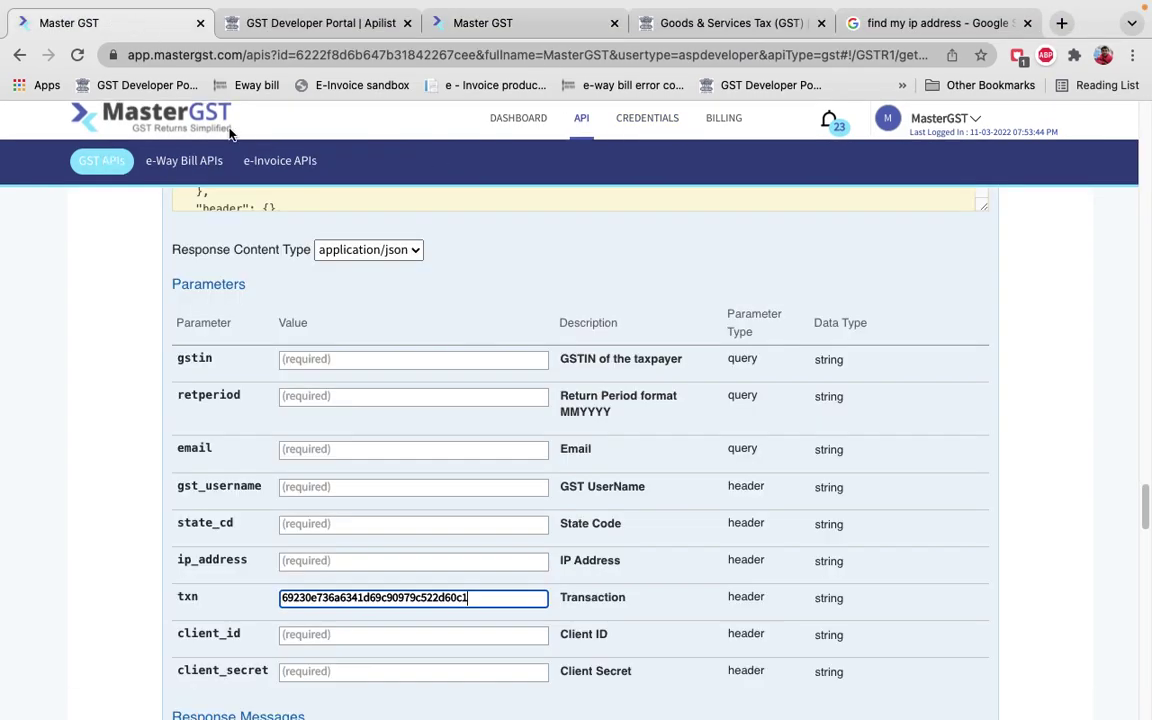
left_click(323, 360)
key("super+v")
Fill return period 072019, the saved account e-mail, first sandbox GST username, state code 33 and suggested IP.
left_click(323, 396)
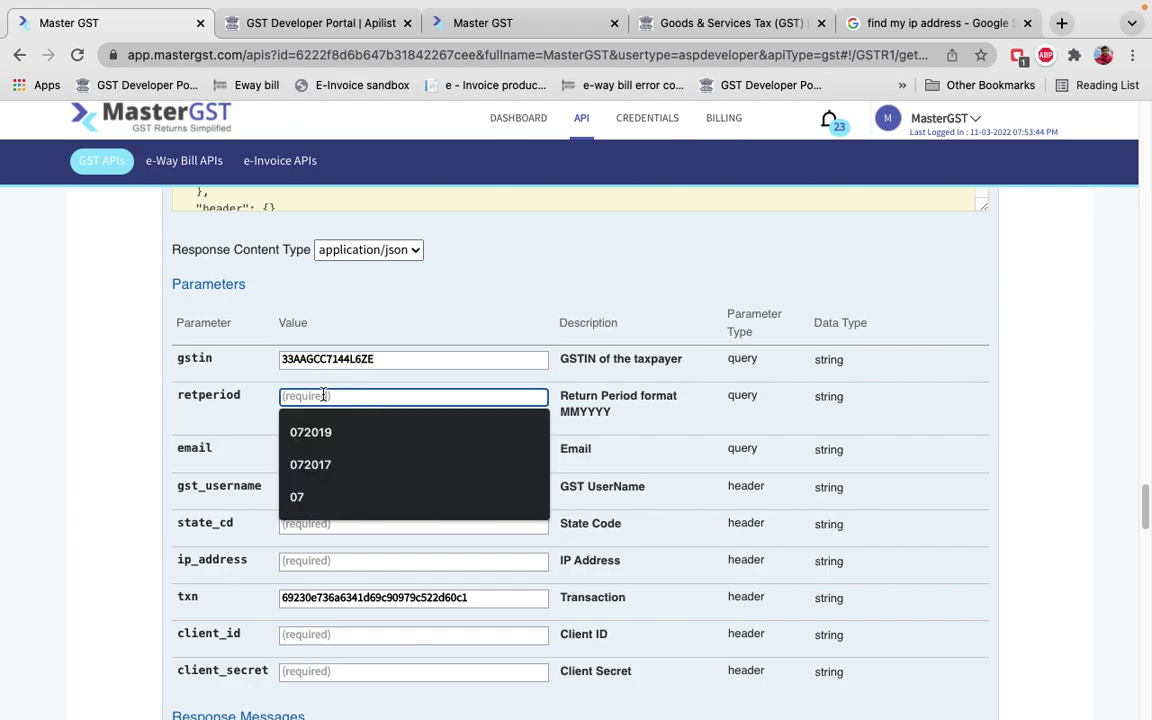
left_click(325, 428)
left_click(321, 449)
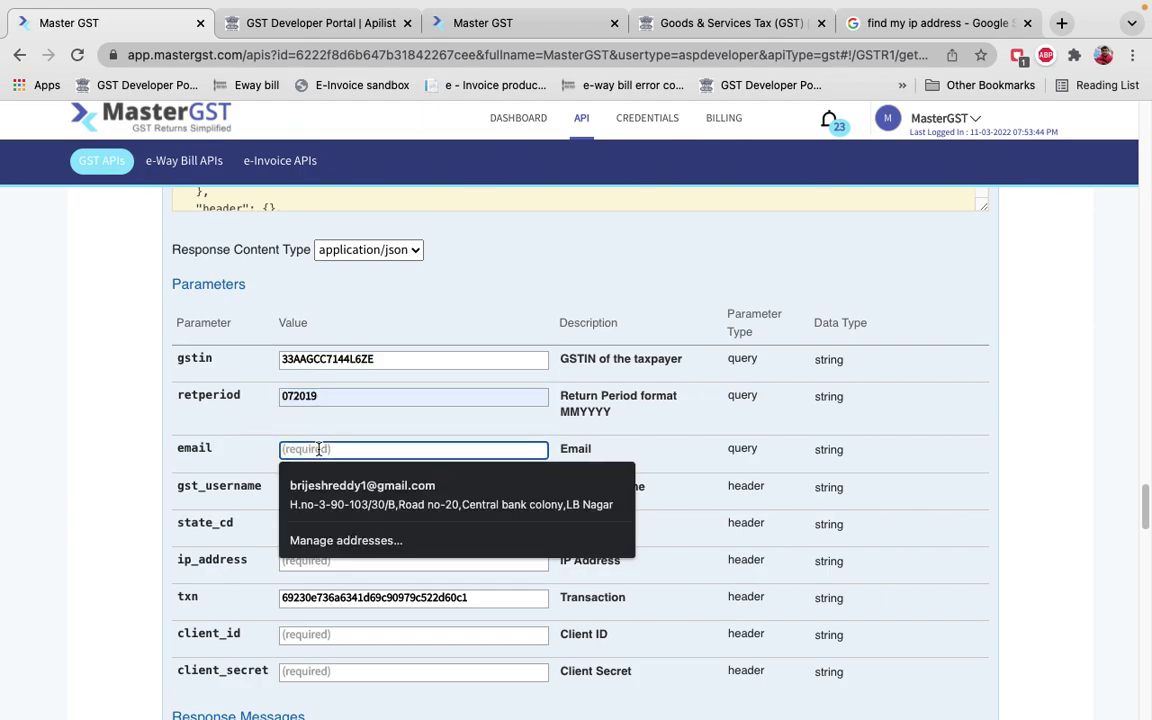
left_click(330, 485)
left_click(332, 486)
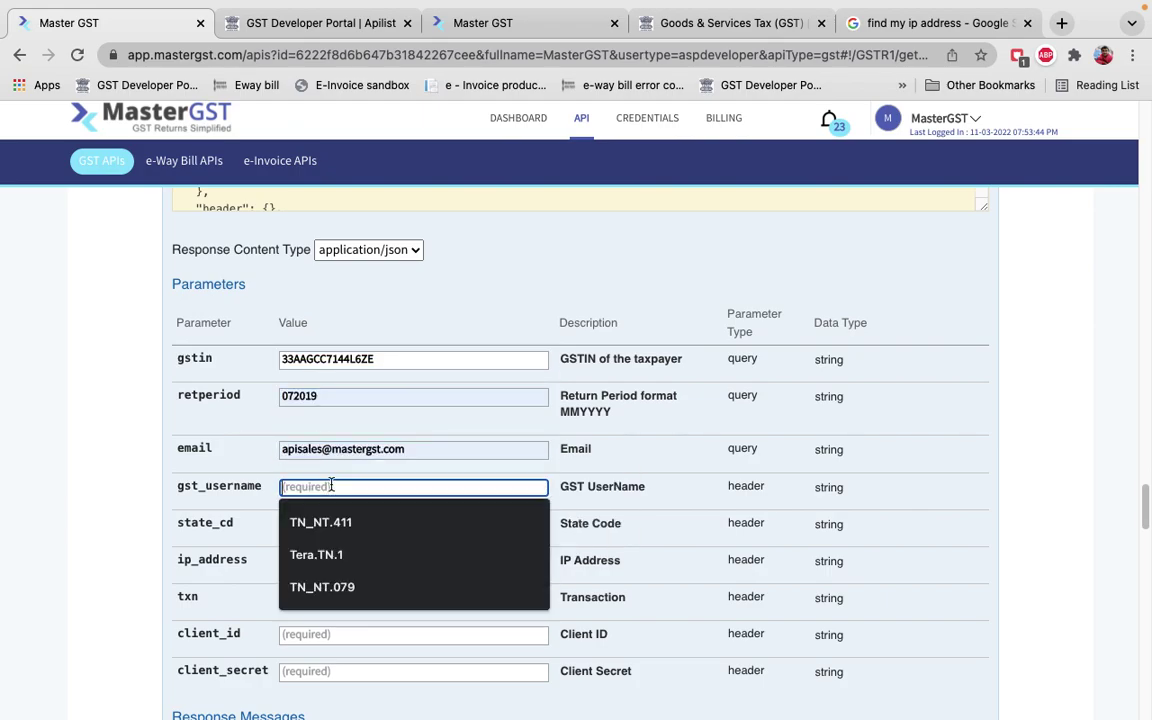
left_click(335, 522)
left_click(326, 523)
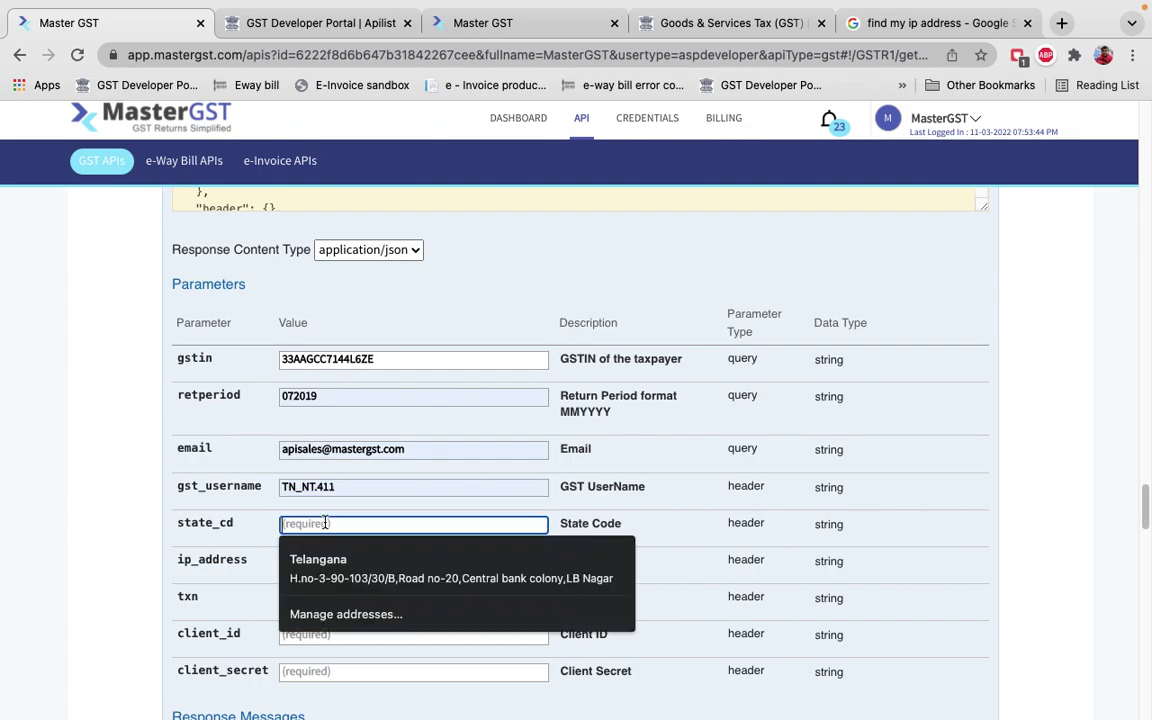
type("33")
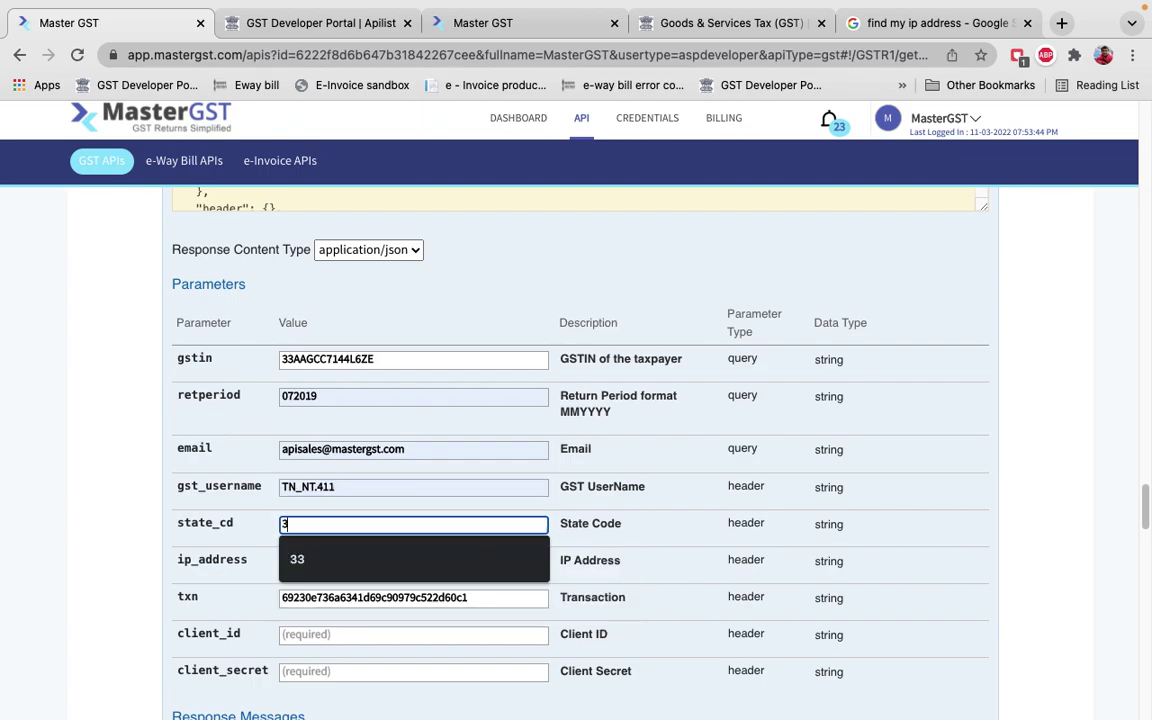
left_click(313, 561)
type("4")
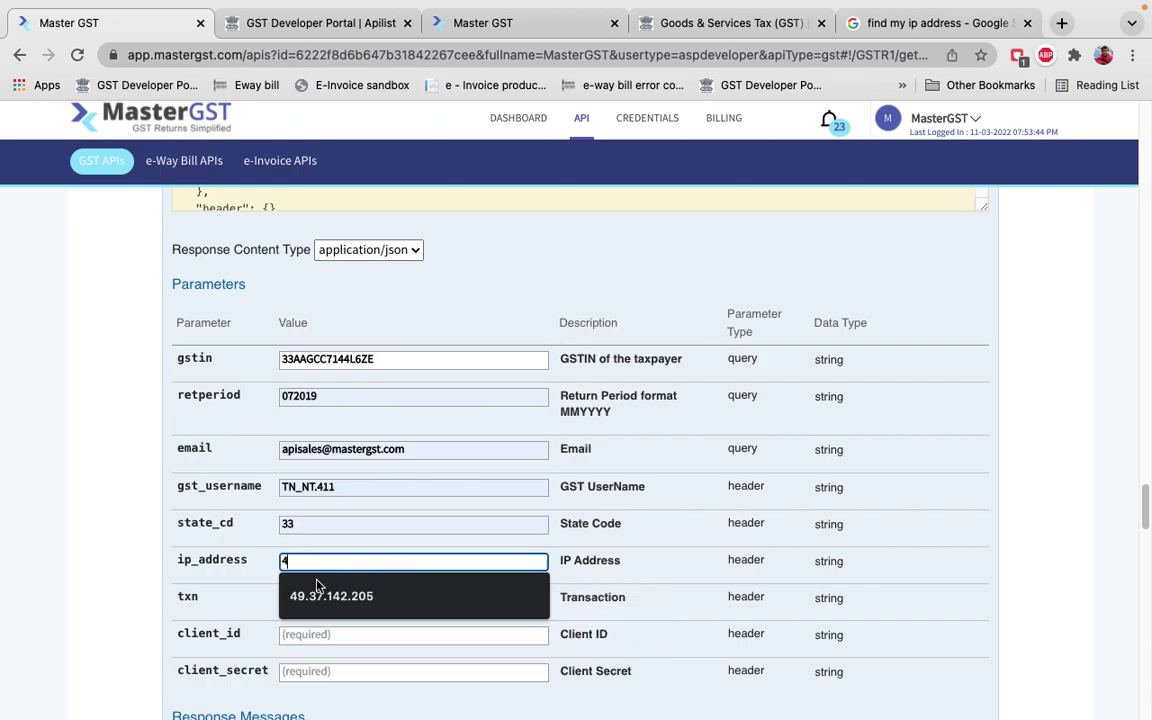
left_click(320, 594)
Copy the first row's client secret from the Credentials page into client_secret.
left_click(448, 33)
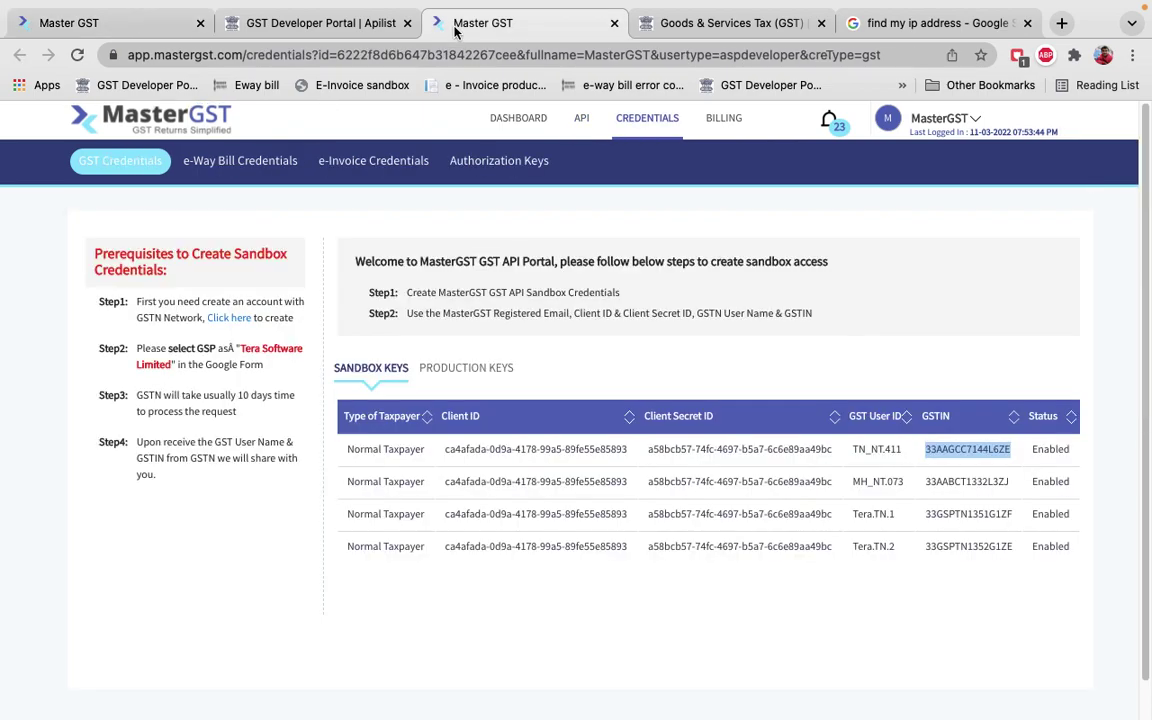
triple_click(700, 452)
key("ctrl+c")
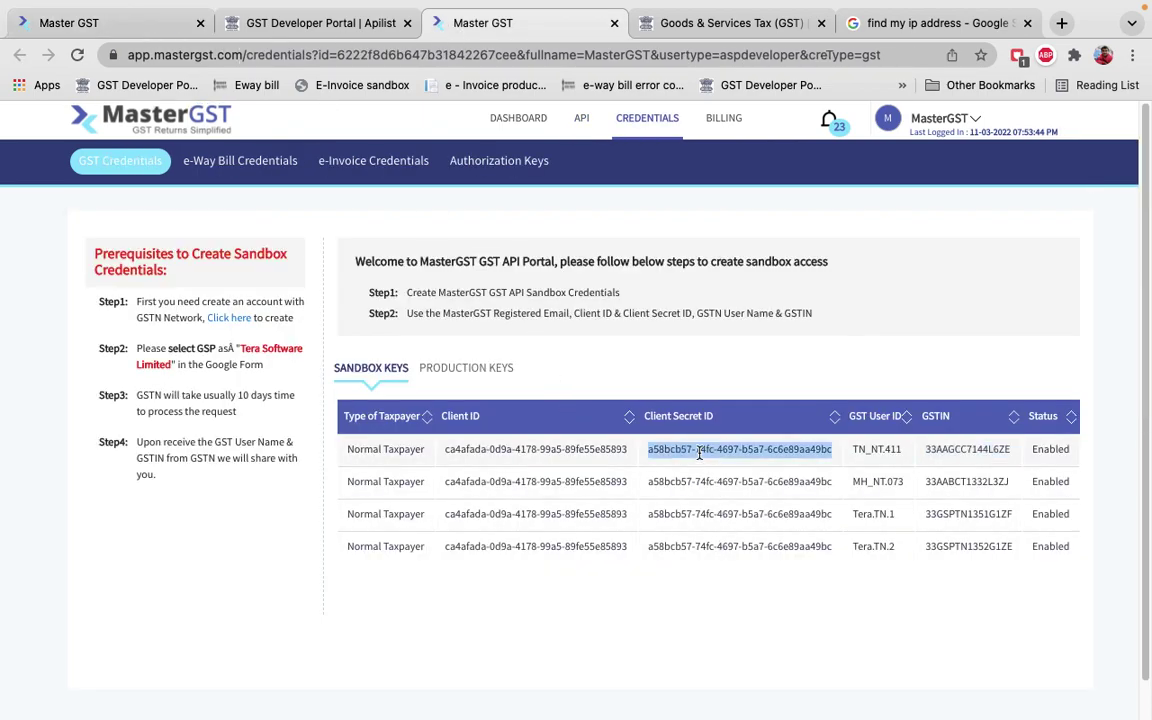
left_click(128, 30)
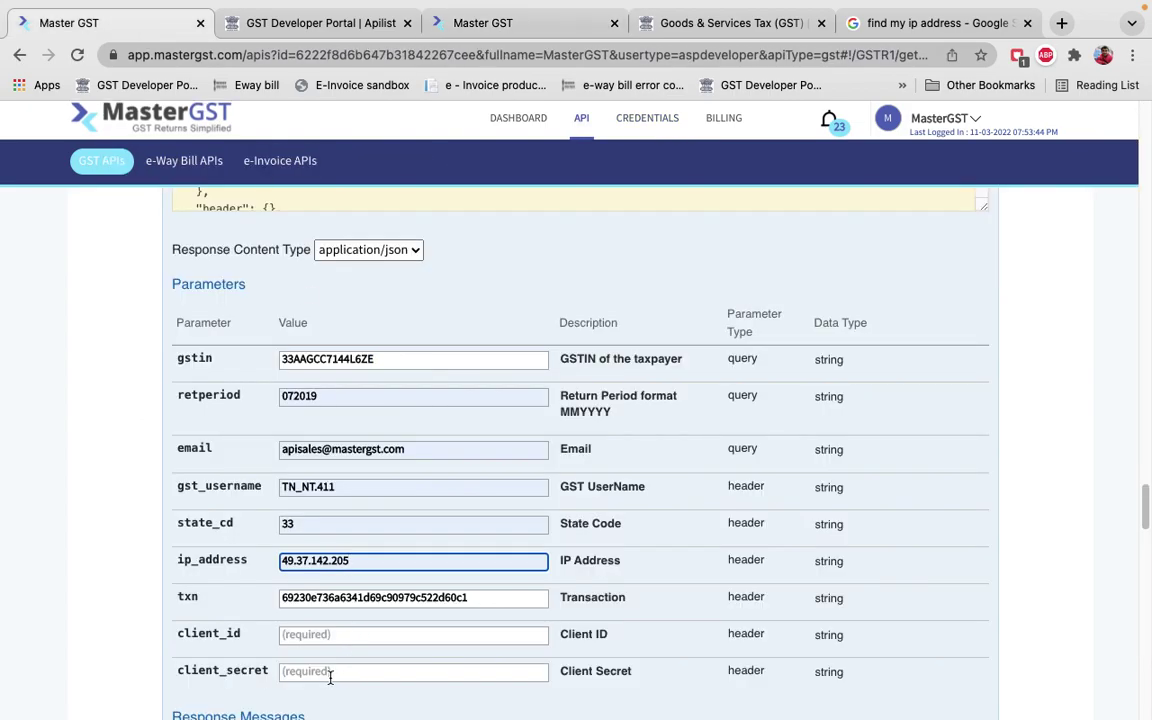
left_click(330, 672)
key("ctrl+v")
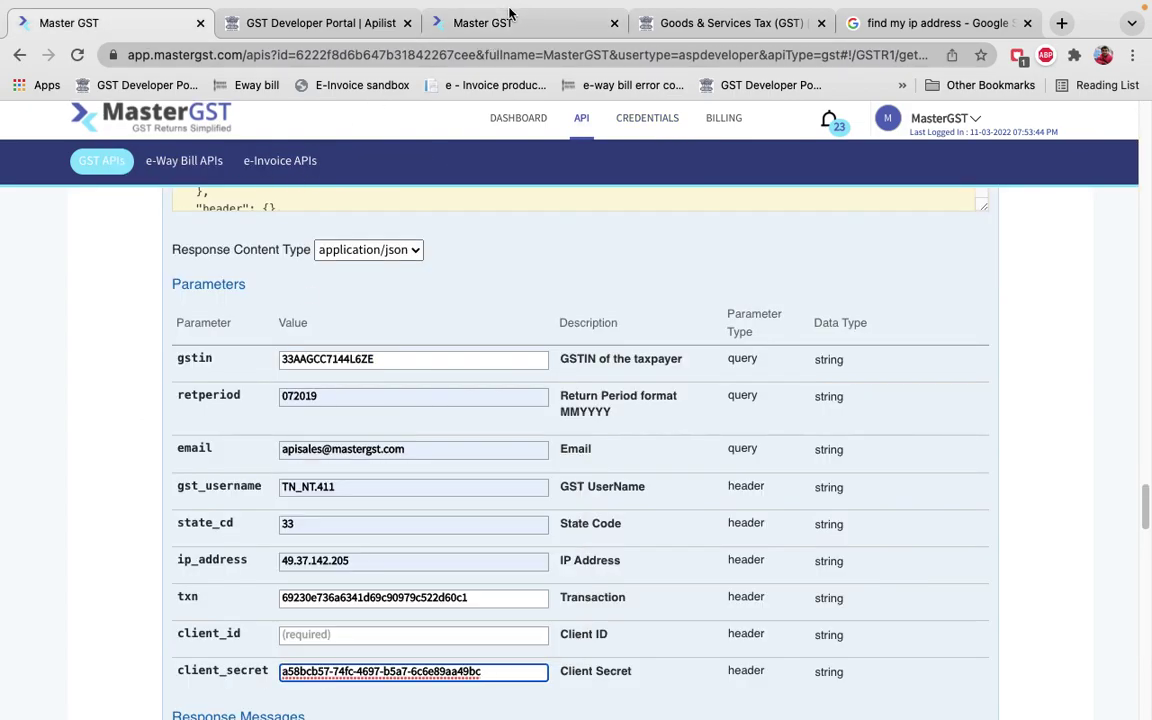
Paste the first row's client ID into client_id and send the GSTR1 summary request.
left_click(510, 14)
triple_click(541, 451)
key("ctrl+c")
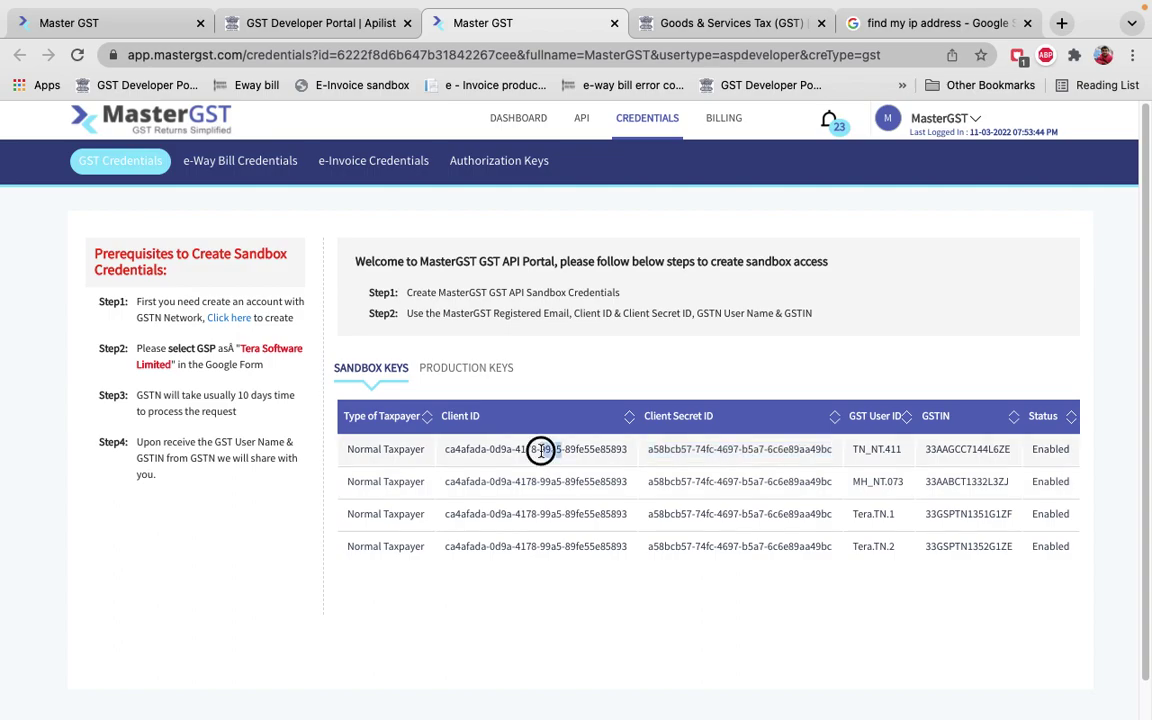
left_click(112, 22)
left_click(323, 636)
key("ctrl+v")
scroll(315, 635, "down", 5)
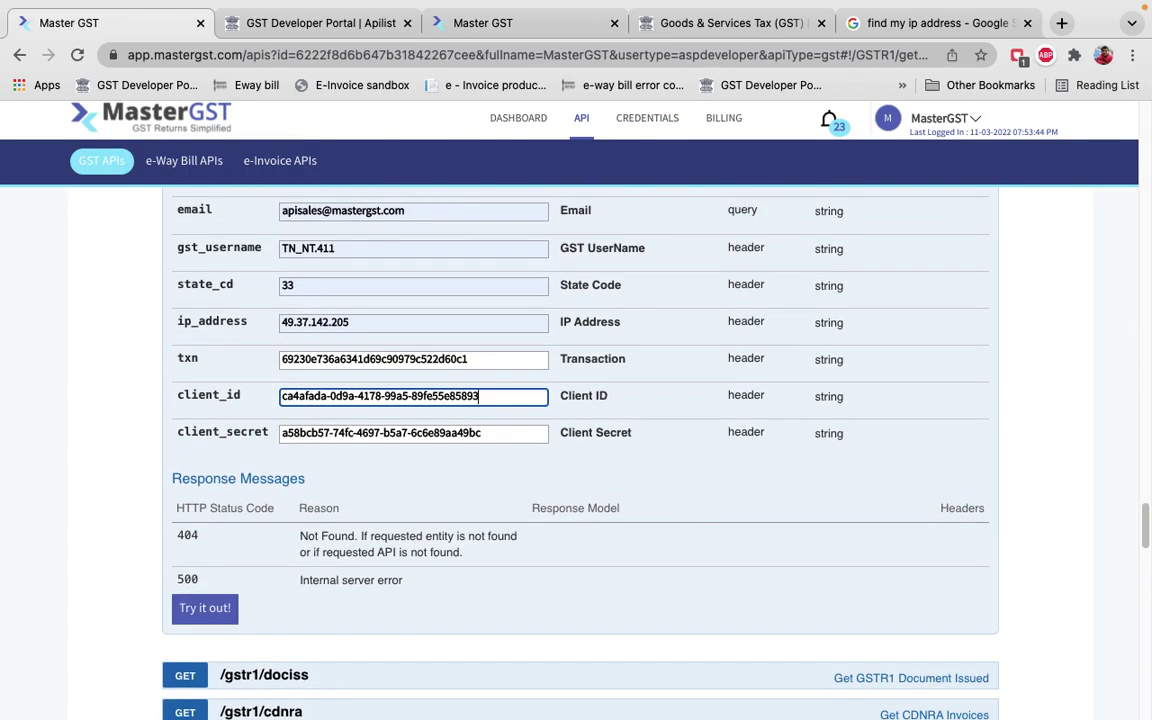
scroll(305, 577, "down", 2)
left_click(201, 478)
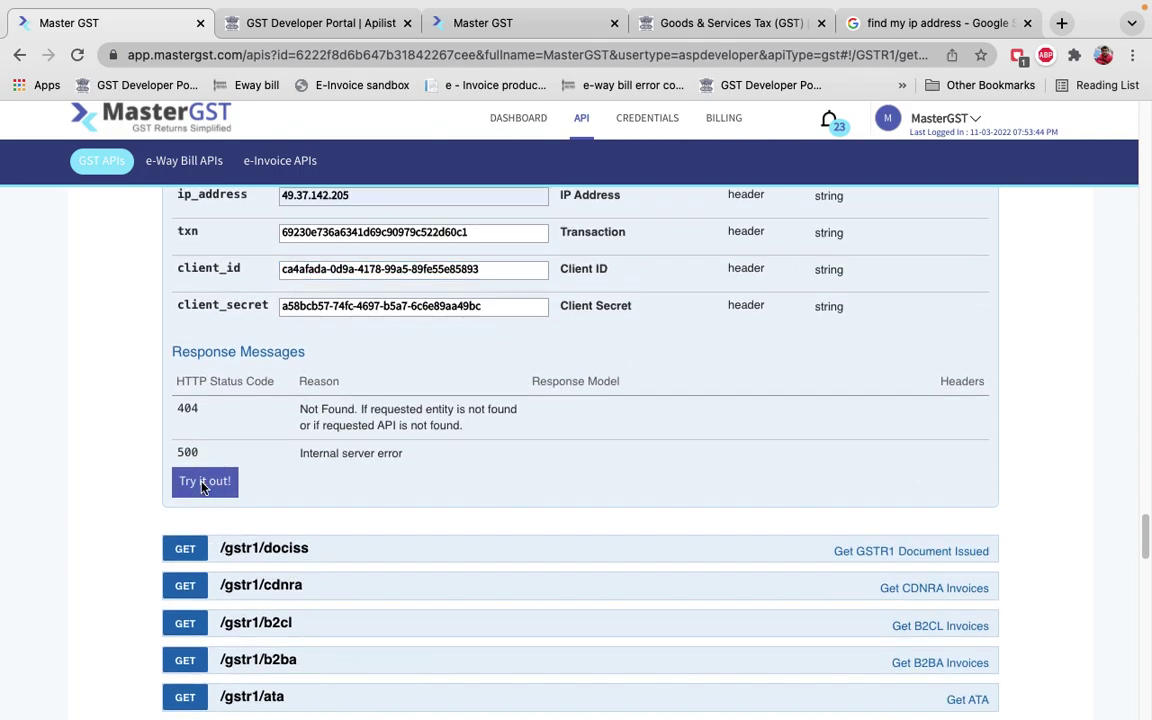
Change the return period to 122021 and resend the GSTR1 summary request.
scroll(126, 443, "down", 4)
scroll(126, 443, "down", 3)
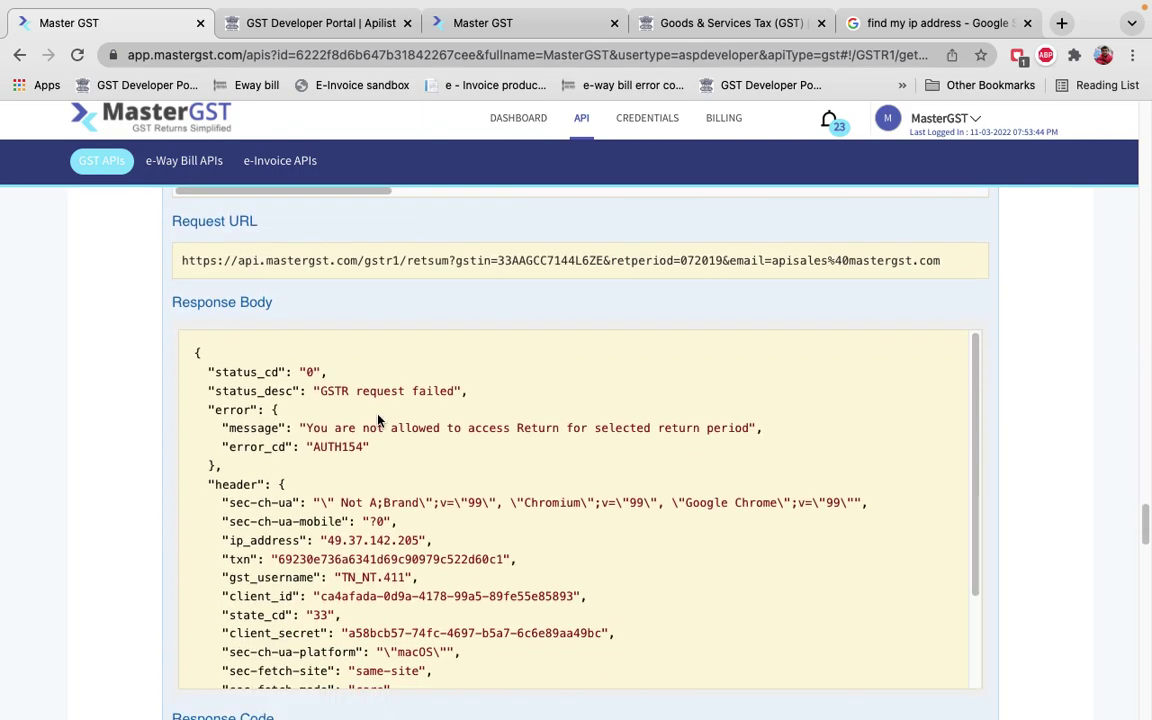
left_click_drag(333, 428, 591, 427)
scroll(591, 428, "up", 10)
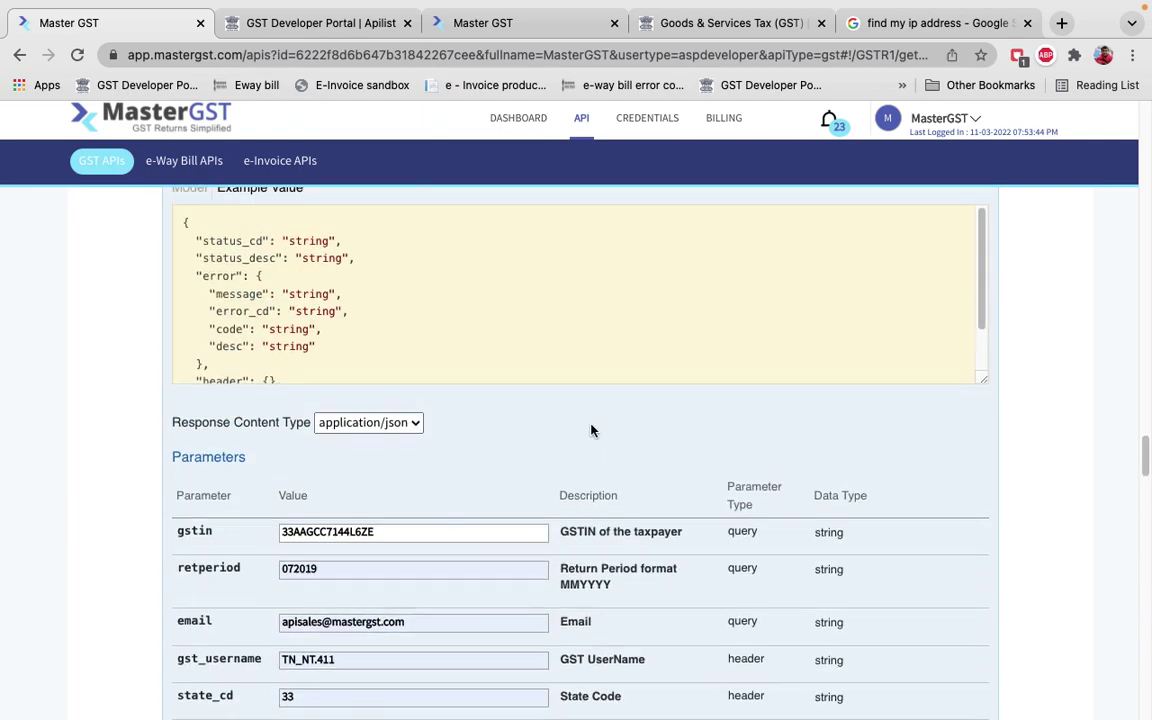
scroll(591, 428, "down", 1)
left_click(345, 430)
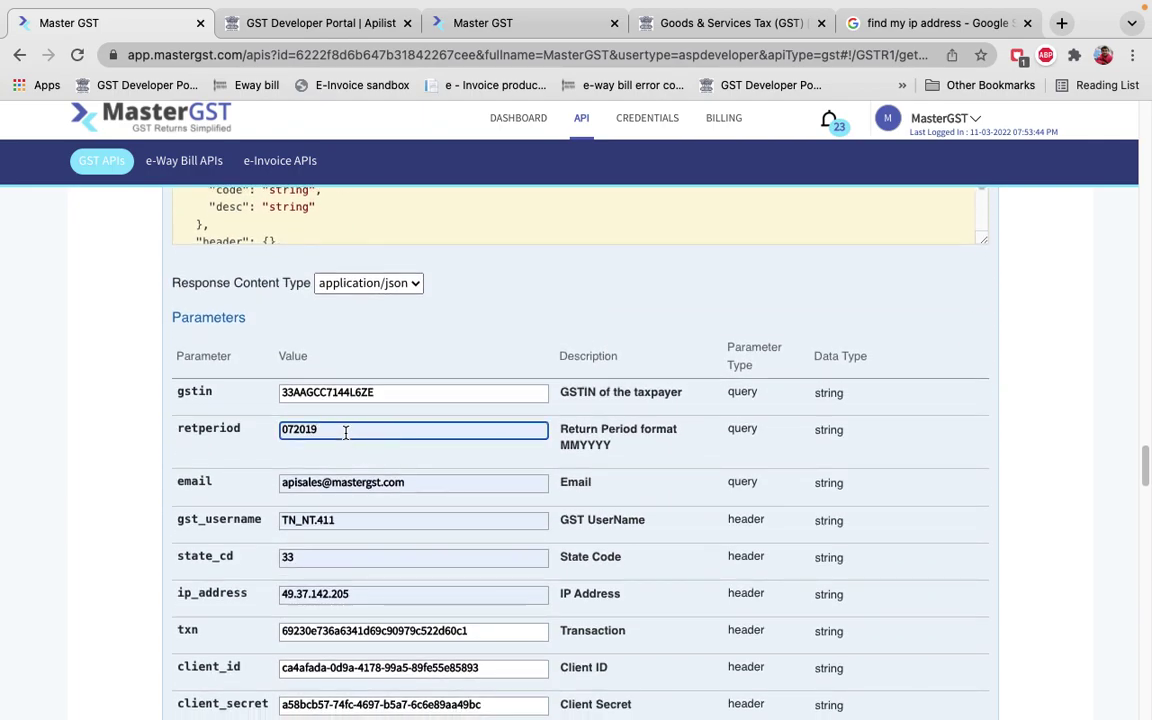
key("BackSpace")
key("BackSpace")
type("2")
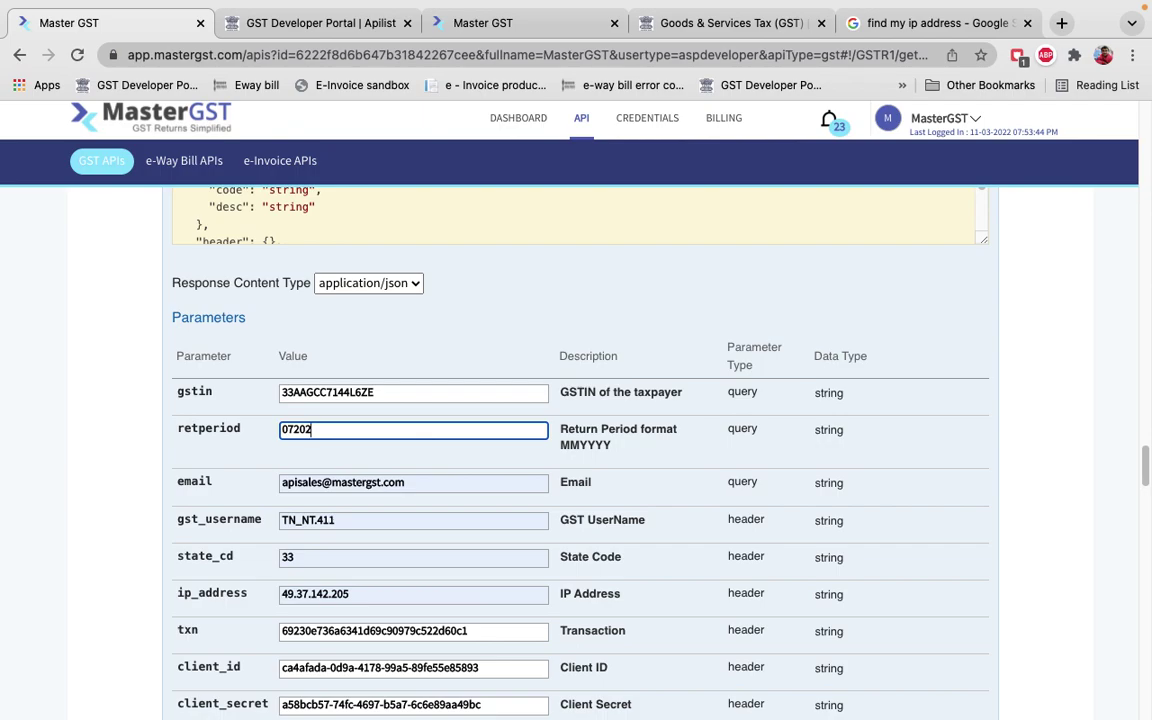
key("BackSpace")
key("BackSpace")
type("142")
scroll(361, 447, "down", 5)
left_click(202, 476)
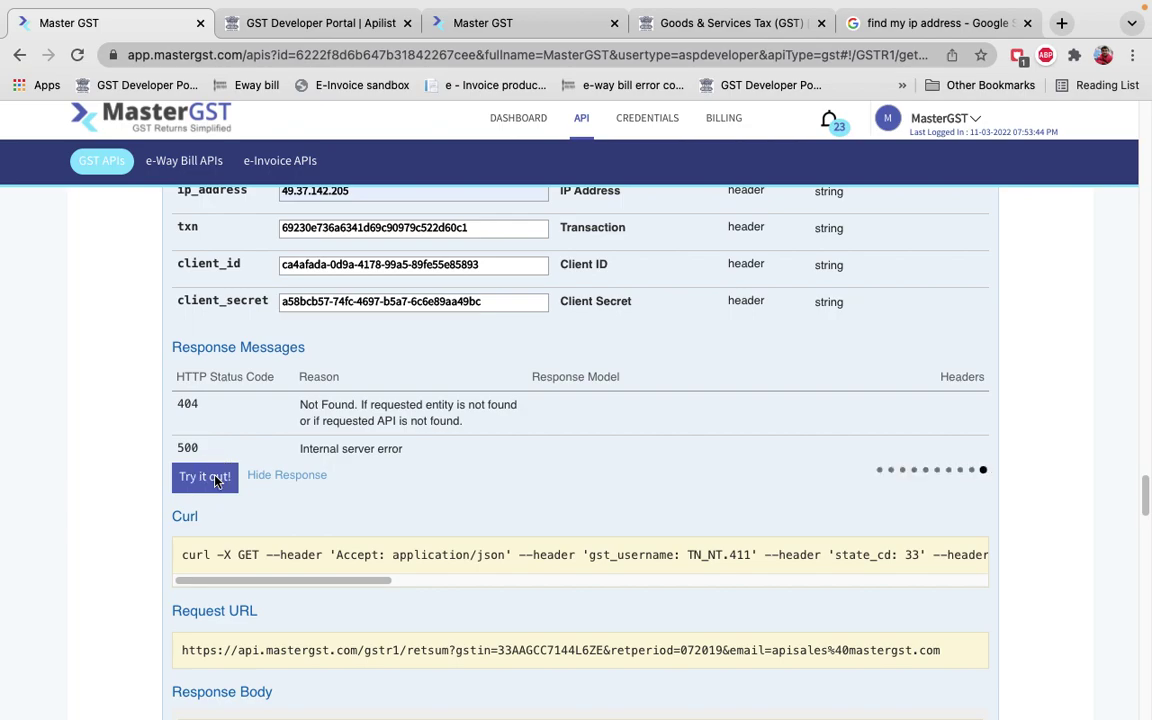
Read the RET09001 'Latest Summary is not available' response, then collapse /gstr1/retsum.
scroll(98, 474, "down", 3)
scroll(98, 474, "up", 6)
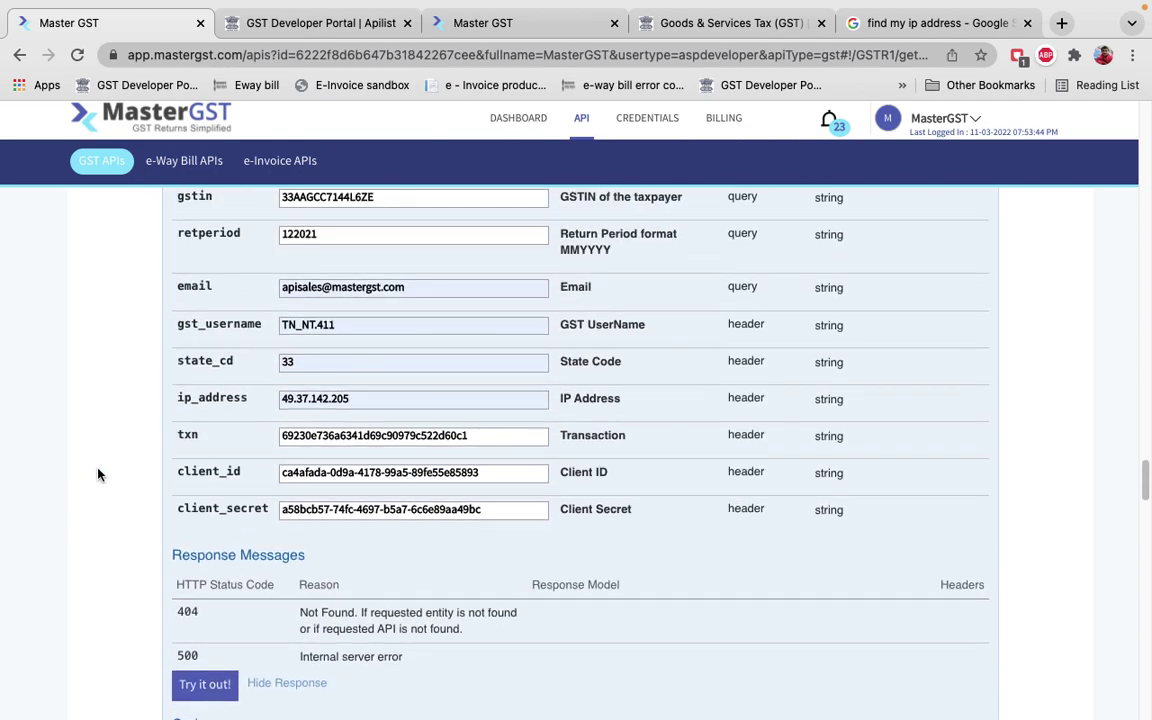
scroll(98, 474, "down", 2)
scroll(98, 474, "down", 4)
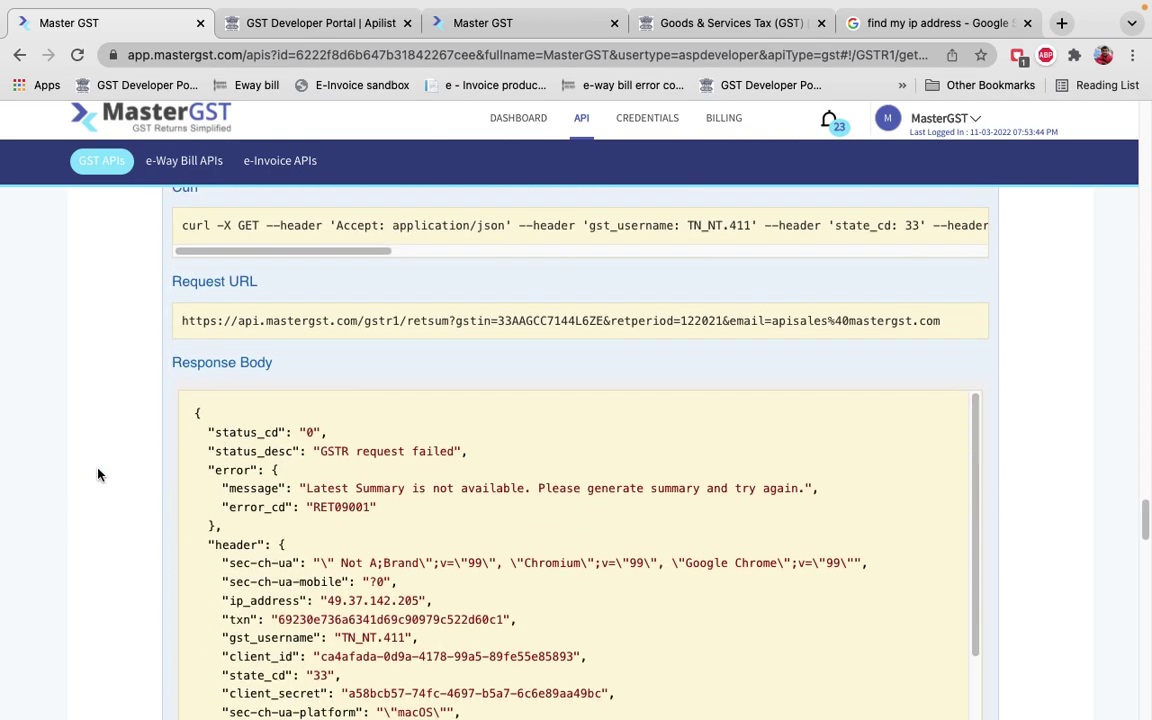
scroll(380, 473, "up", 15)
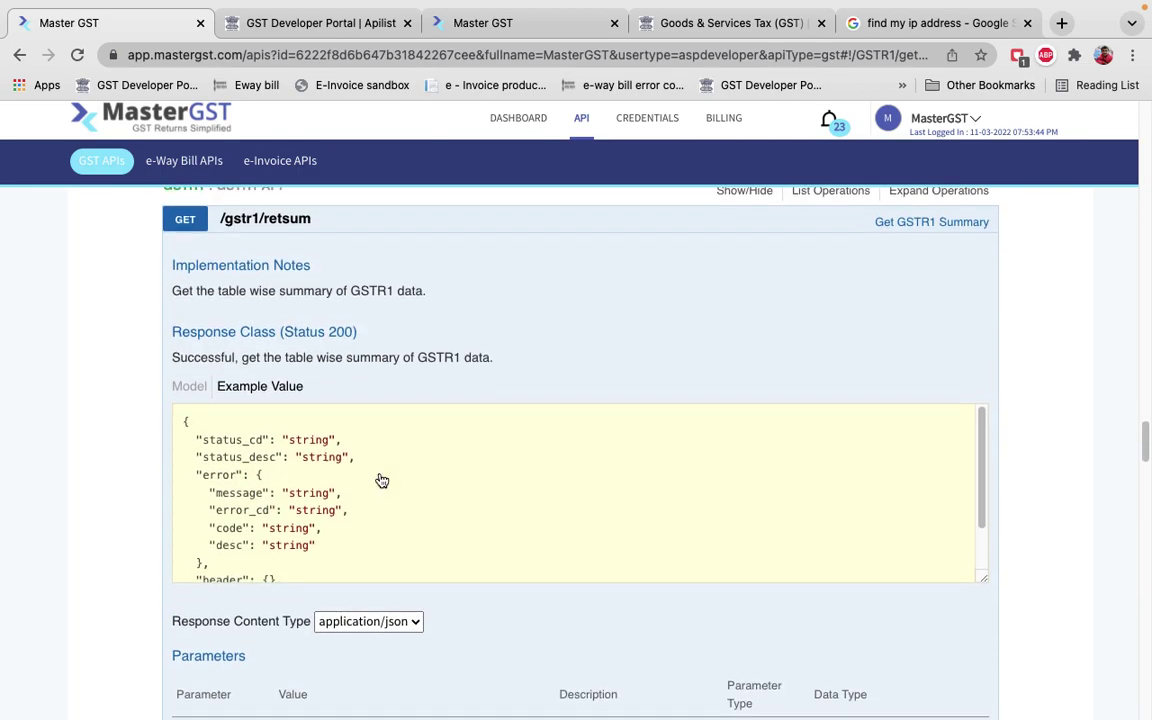
scroll(380, 480, "down", 4)
scroll(483, 410, "up", 9)
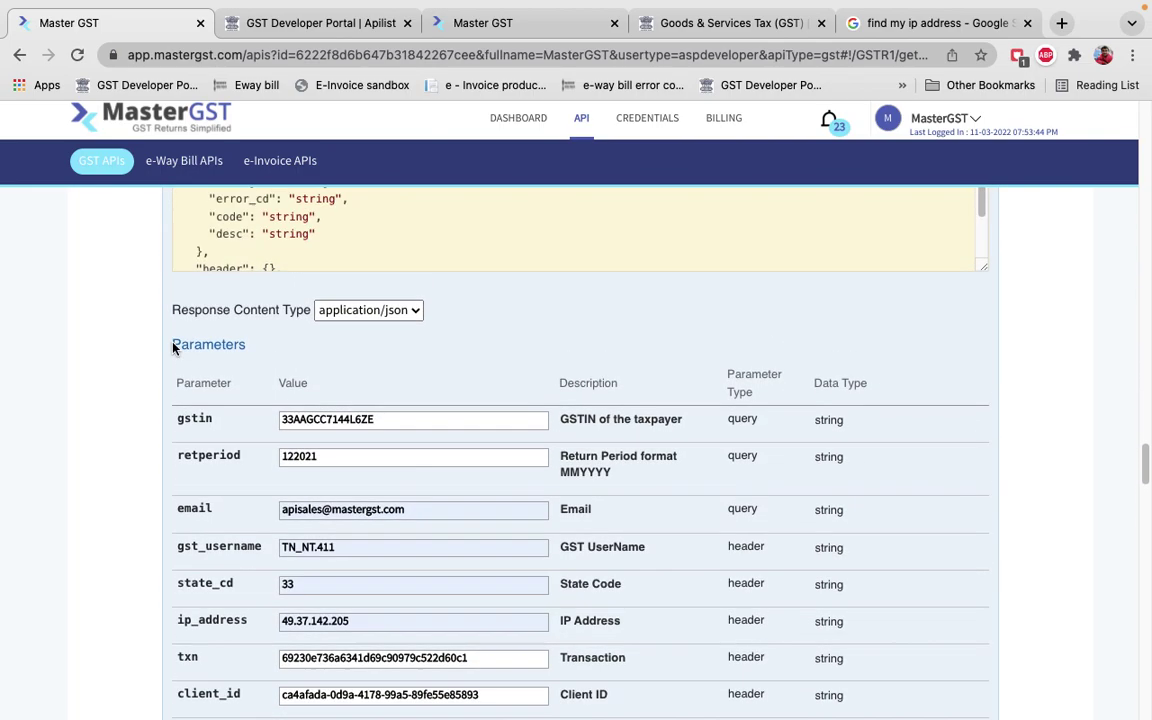
left_click(272, 257)
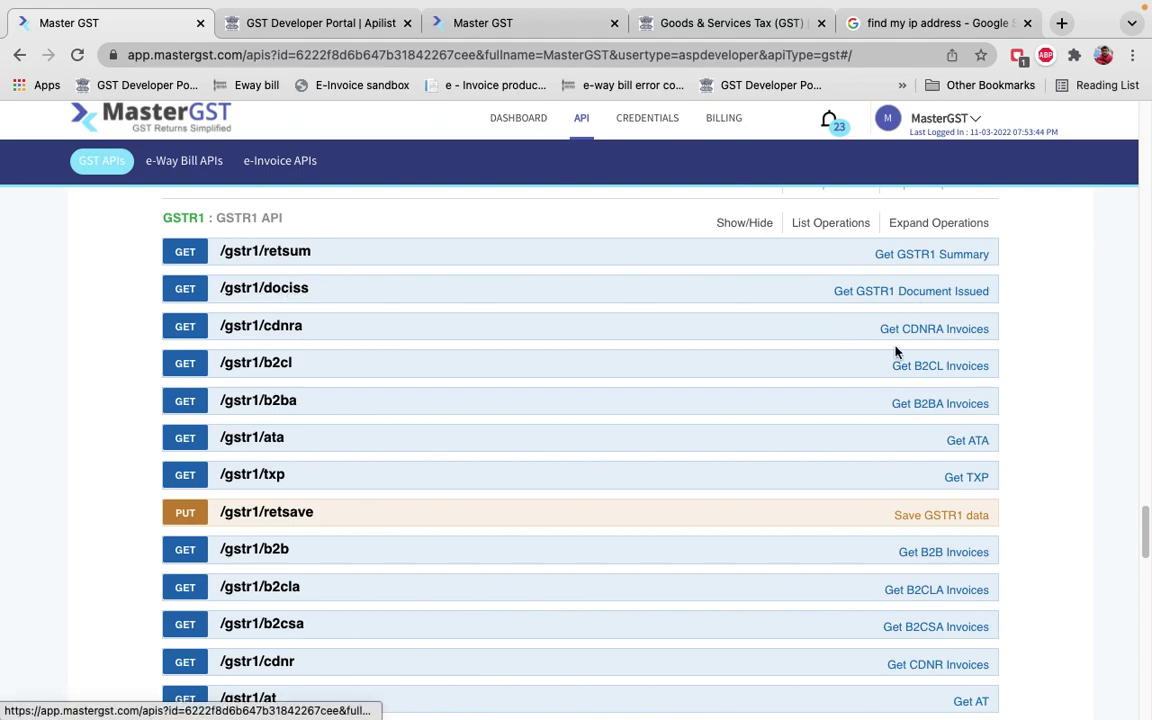
Expand the GSTR1 B2B invoices operation, review its parameters, and collapse it.
scroll(950, 455, "down", 3)
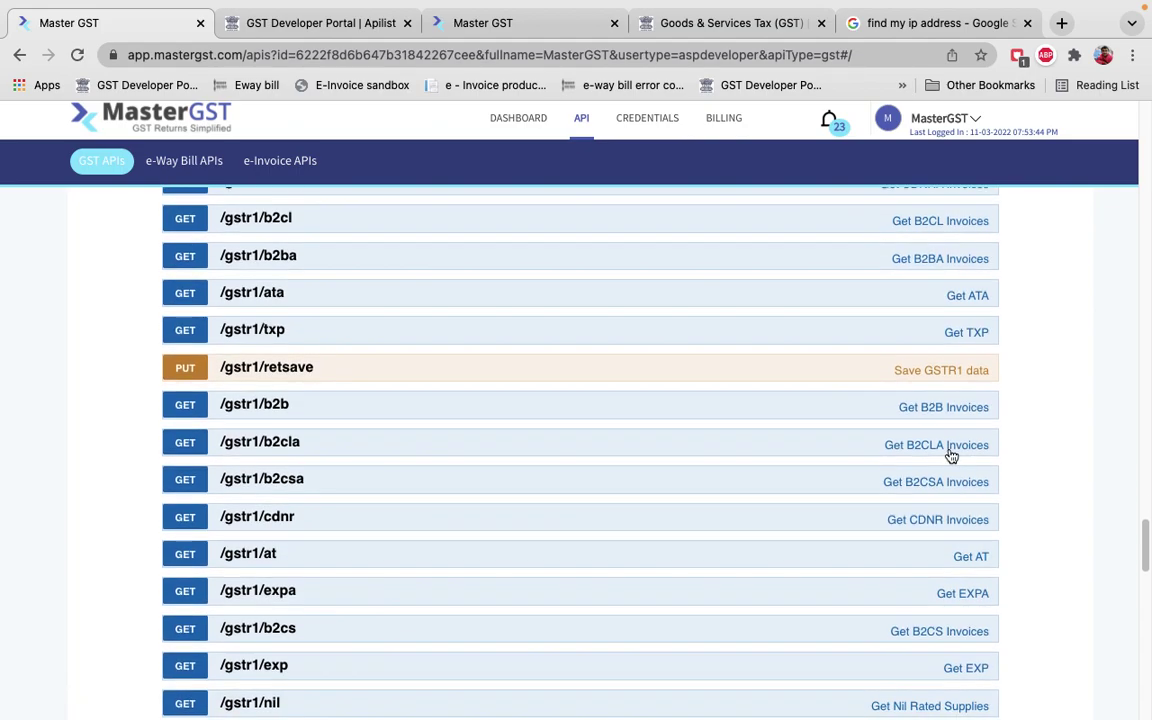
left_click(275, 408)
scroll(276, 415, "down", 5)
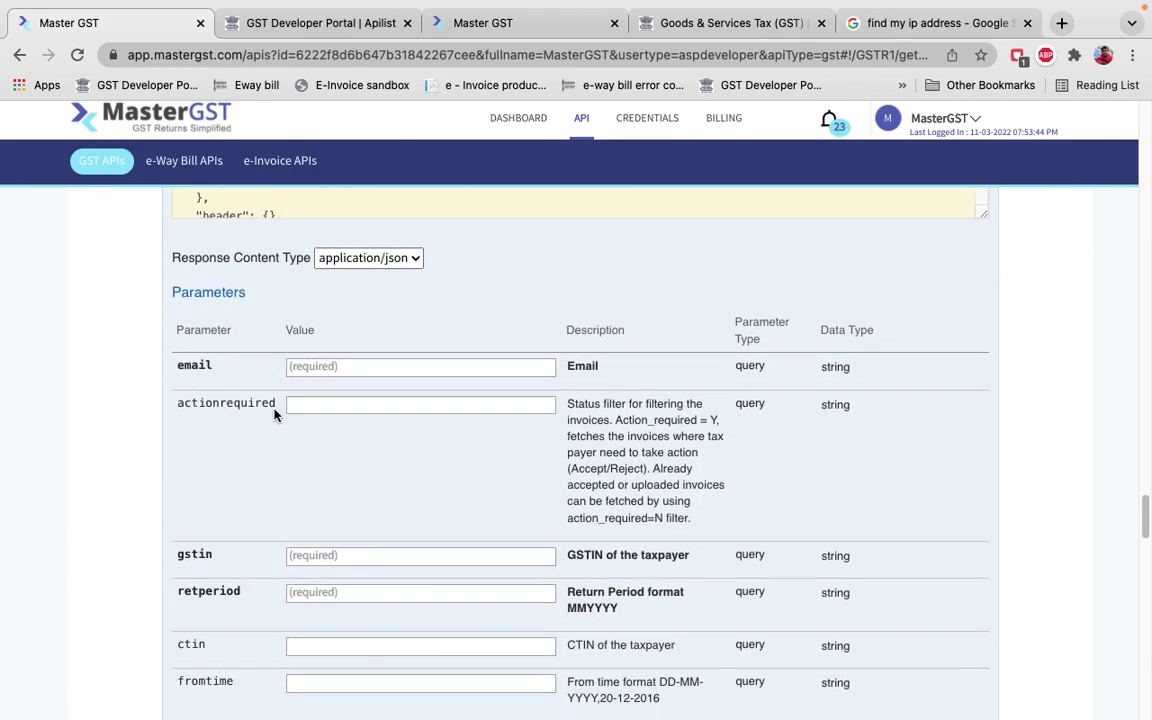
double_click(186, 338)
scroll(276, 487, "up", 7)
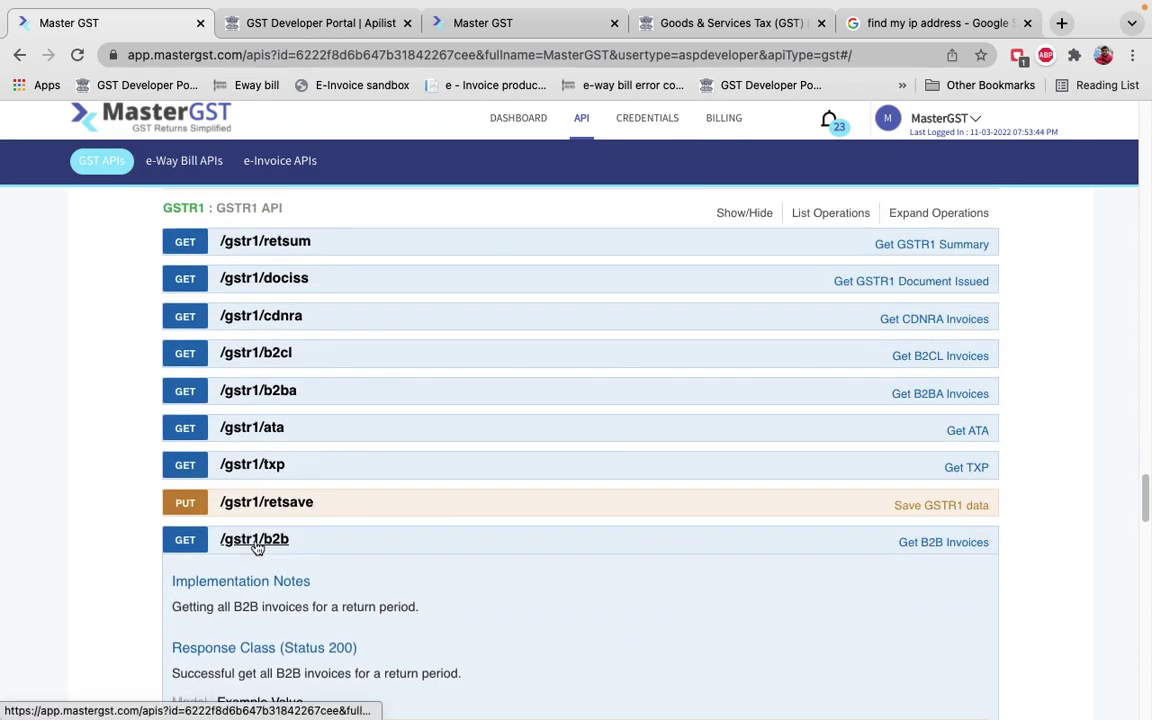
left_click(240, 540)
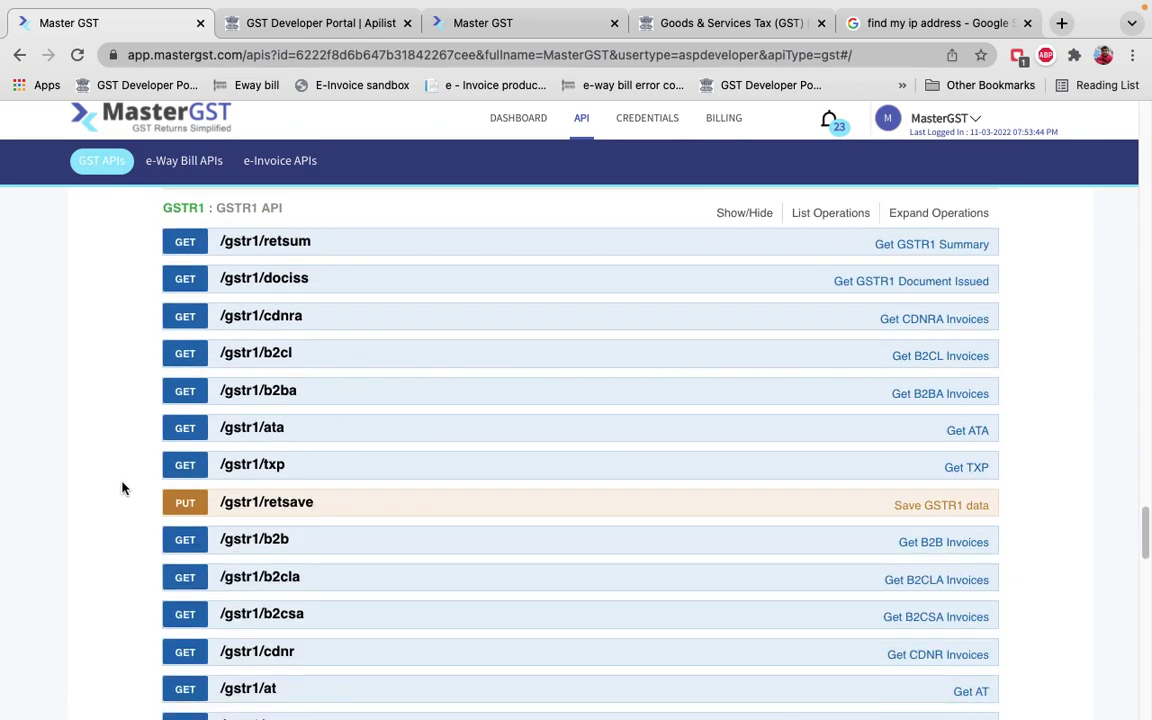
Expand the PUT /gstr1/retsave Save GSTR1 data operation.
scroll(122, 488, "down", 3)
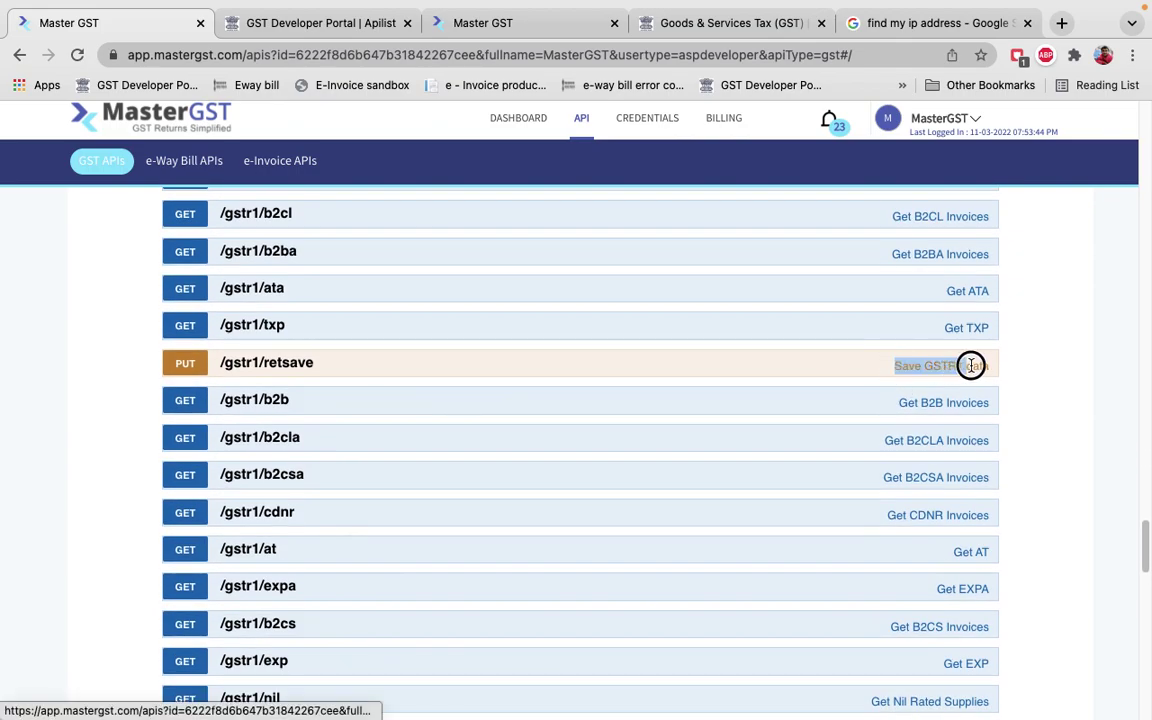
double_click(967, 365)
left_click(310, 372)
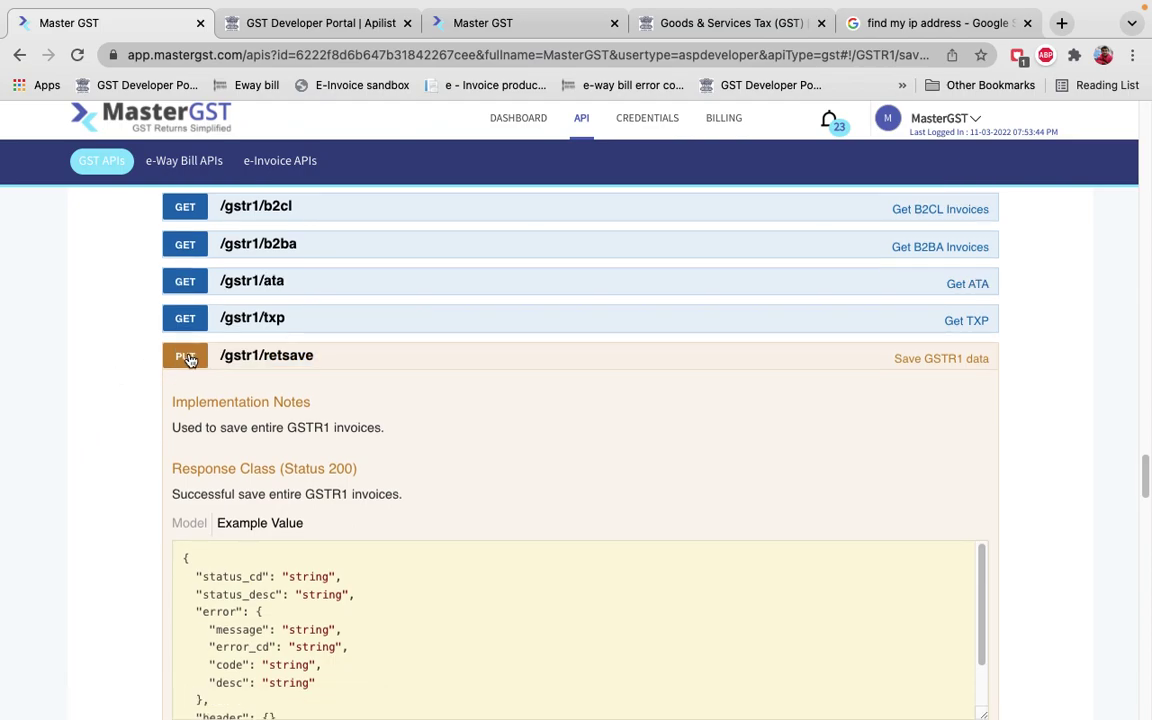
Step through the email, gstin and txn fields and copy the example GSTR1 payload into the request body.
scroll(115, 383, "down", 10)
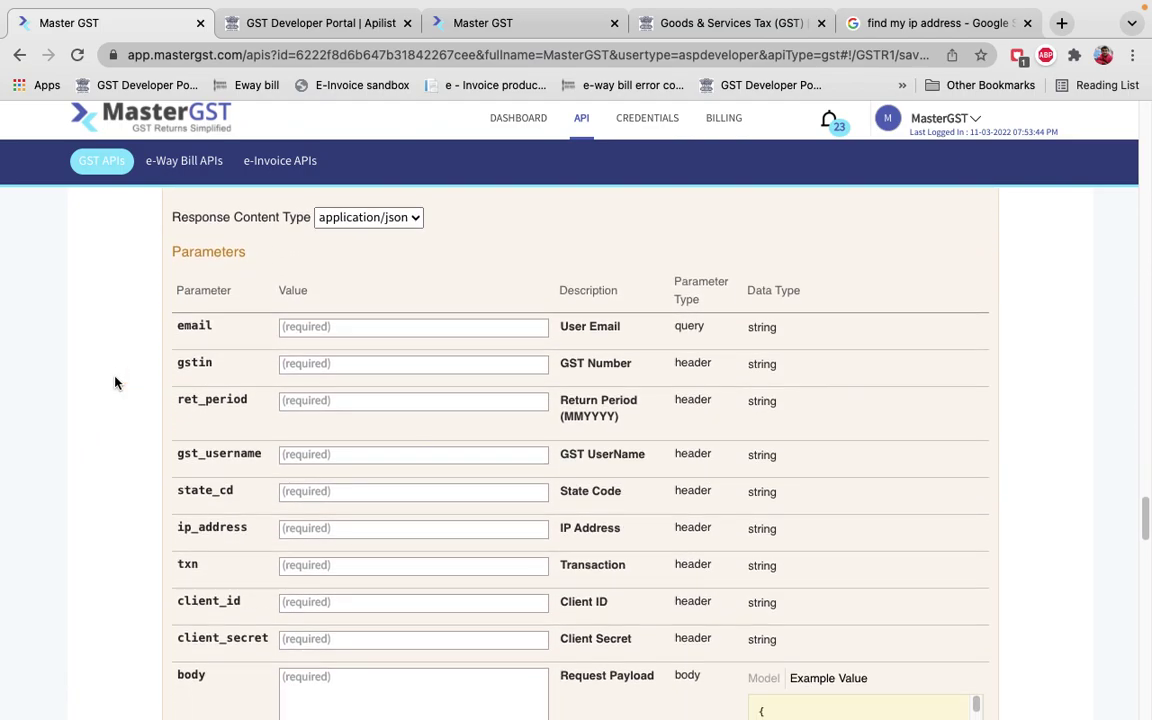
left_click(299, 297)
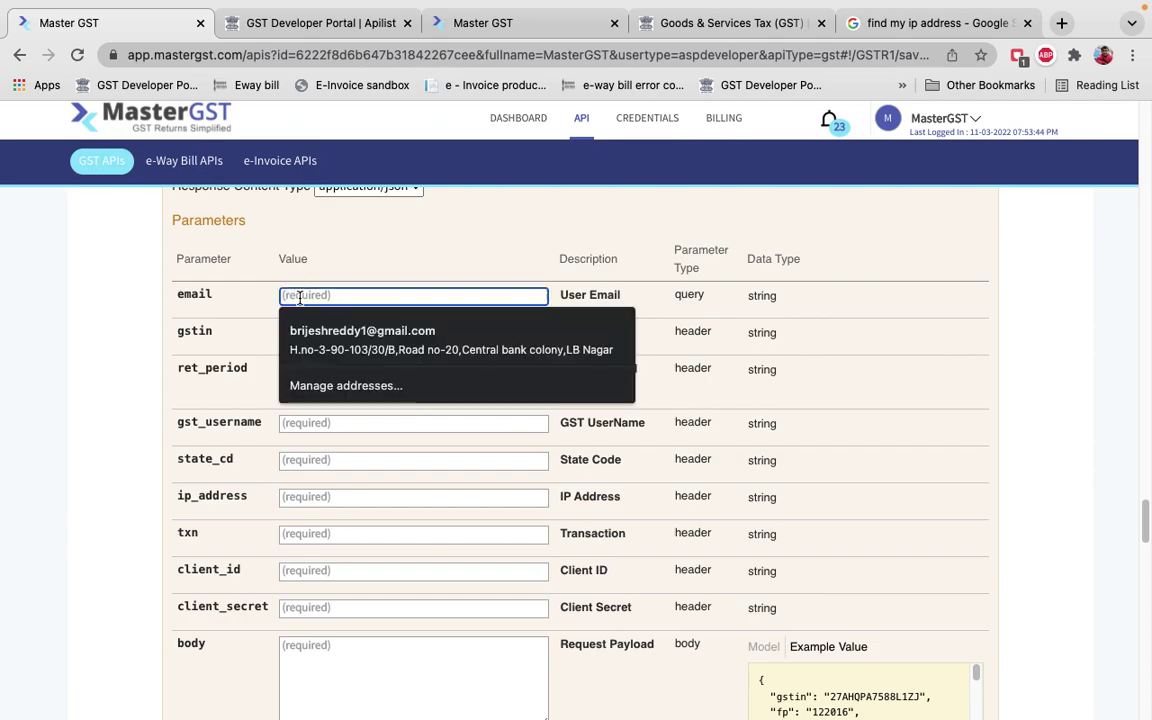
key("Tab")
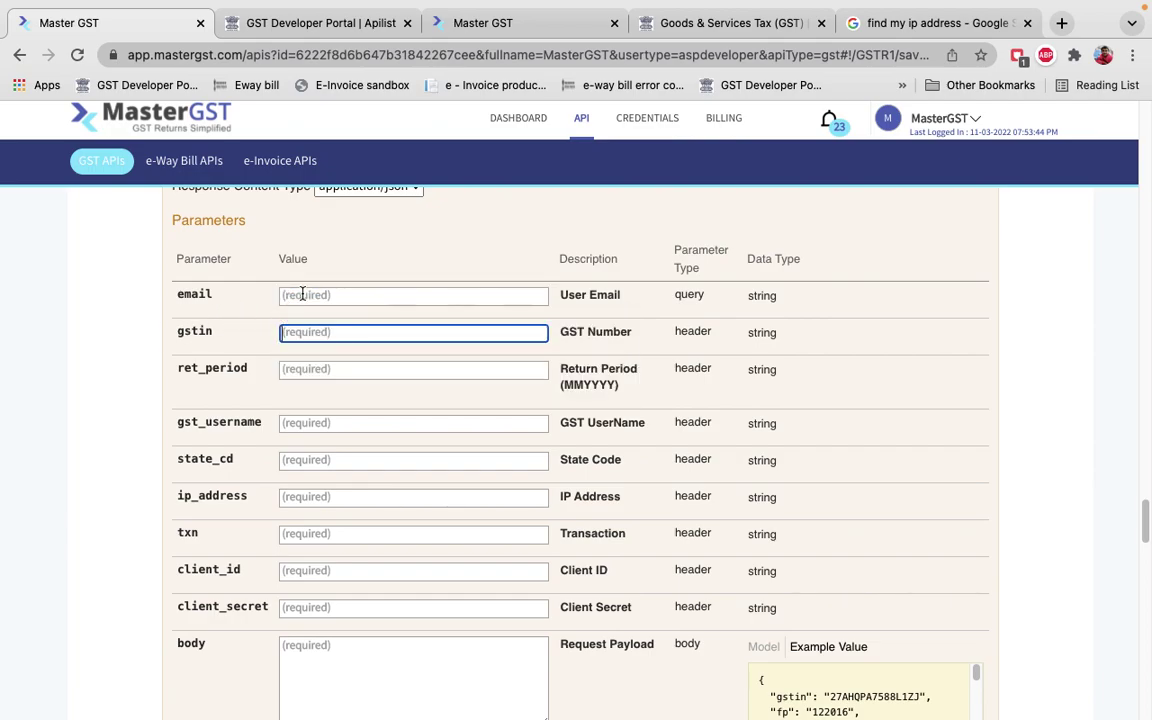
left_click(311, 535)
scroll(172, 535, "down", 5)
left_click(788, 466)
scroll(345, 467, "down", 10)
scroll(345, 467, "up", 10)
scroll(95, 349, "up", 15)
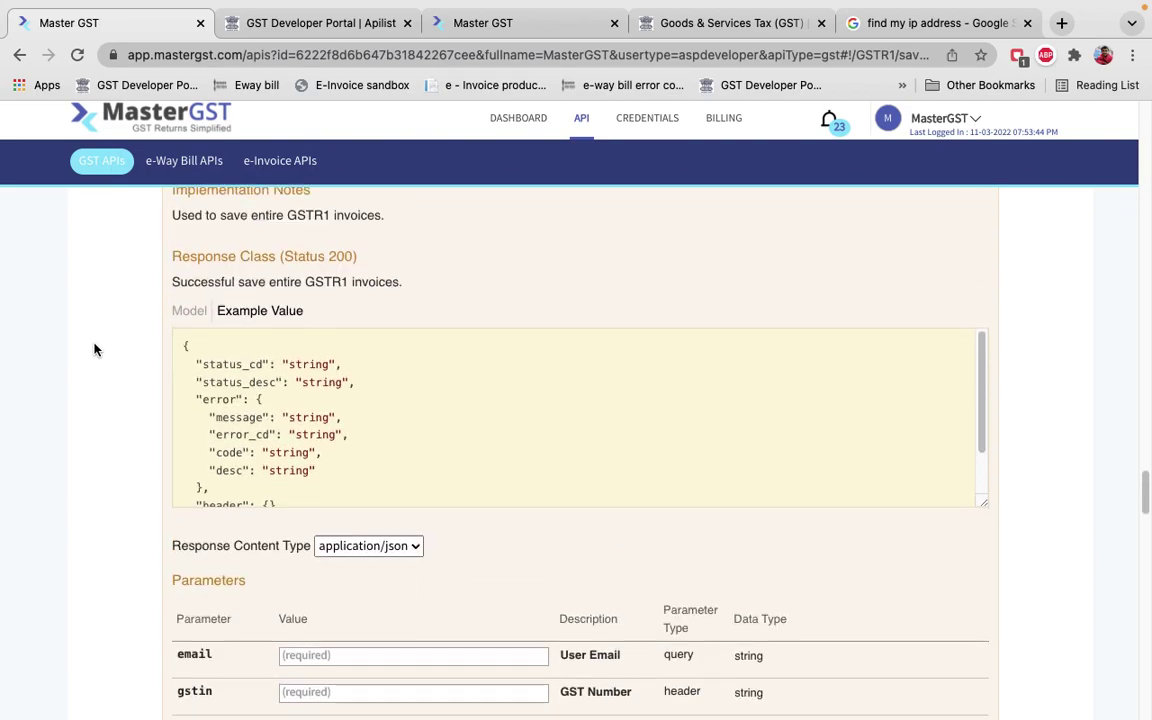
On the GST Developer Portal, open the v3.0 Save GSTR1 data spec from page 5 of the Returns API list.
left_click(291, 23)
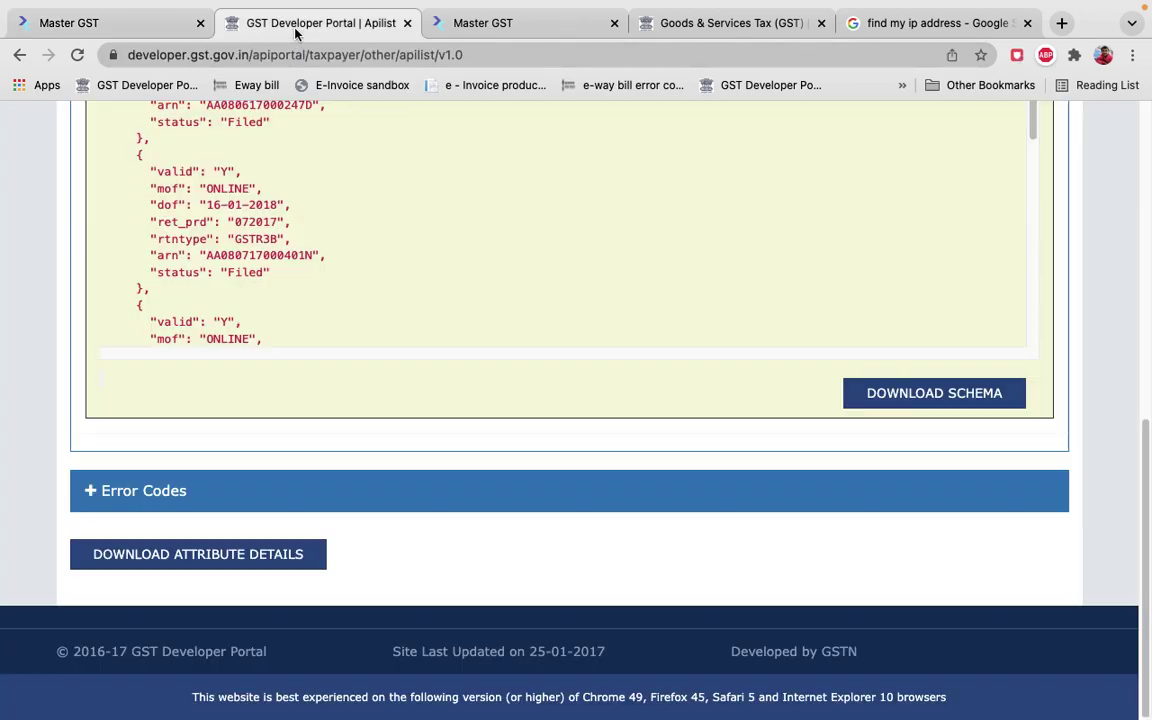
scroll(345, 222, "up", 15)
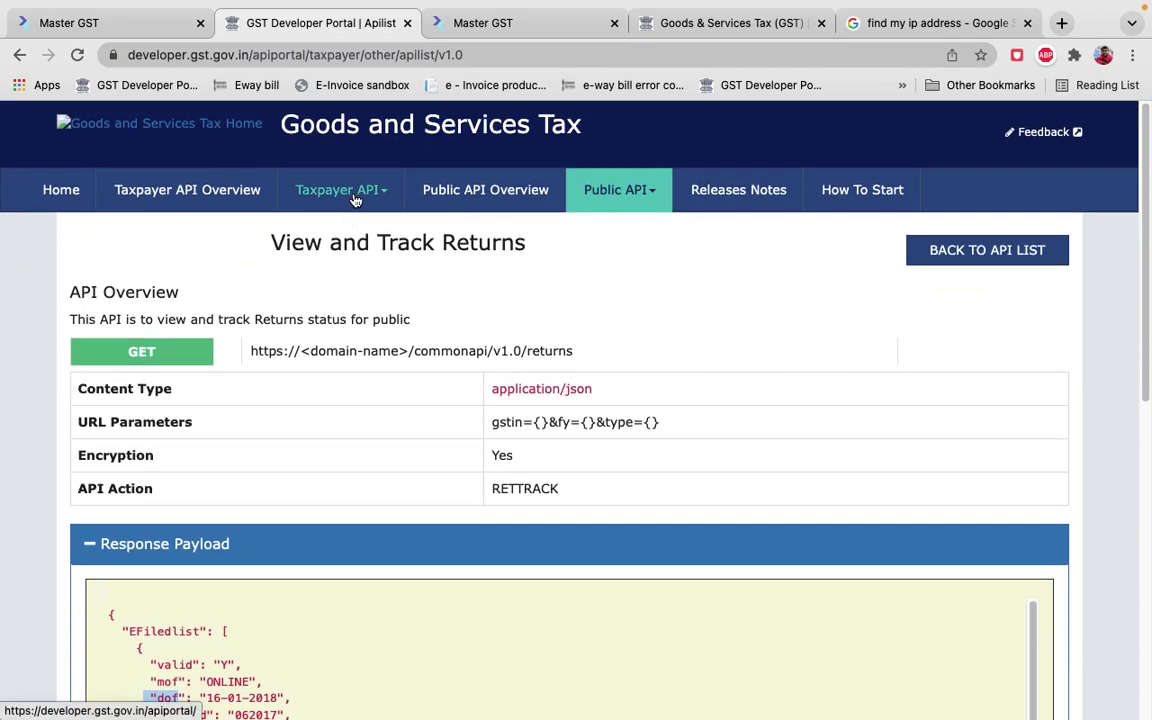
left_click(355, 198)
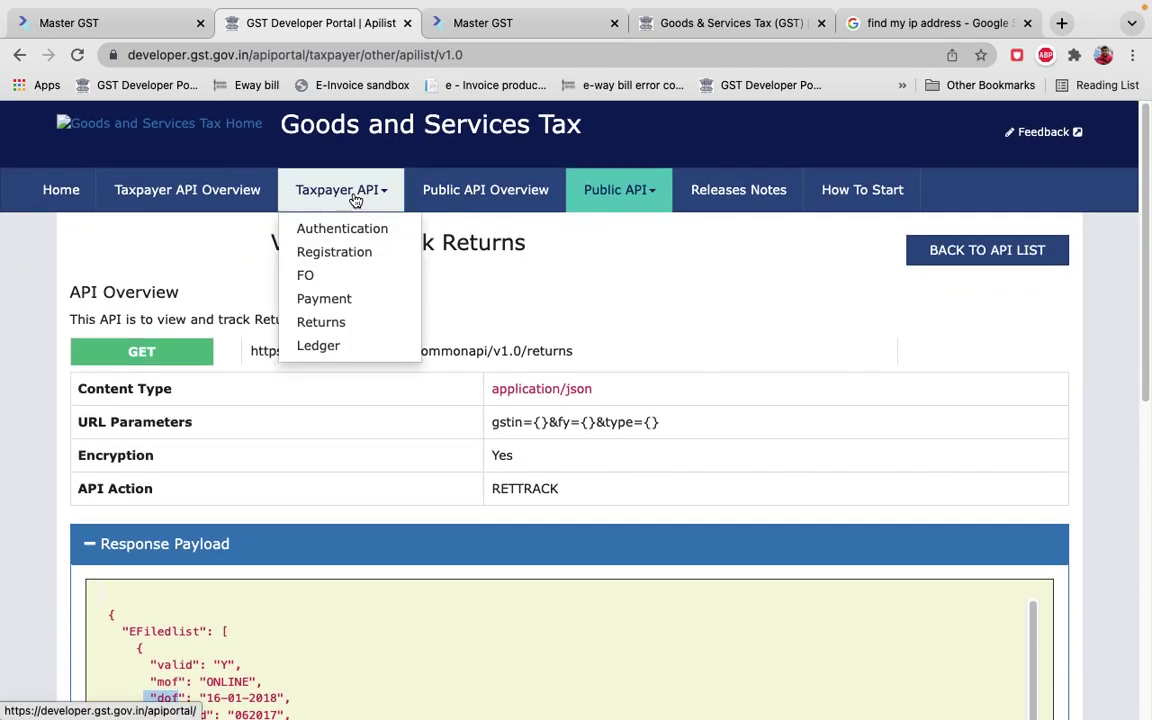
left_click(333, 323)
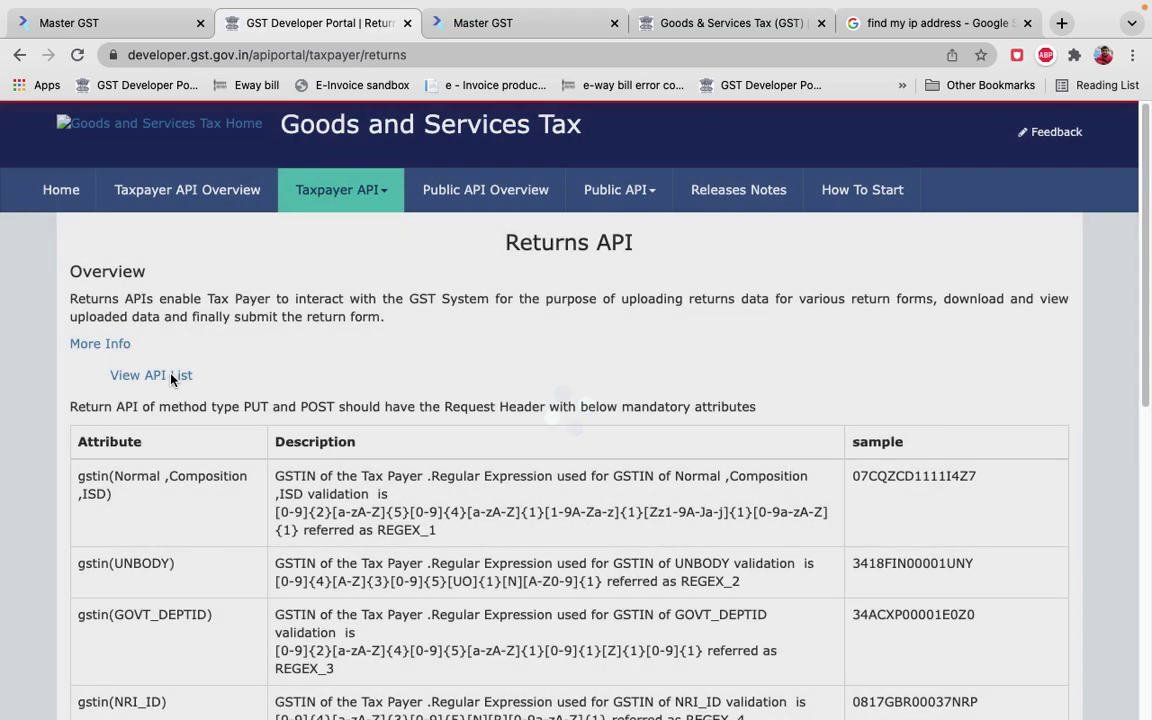
left_click(170, 376)
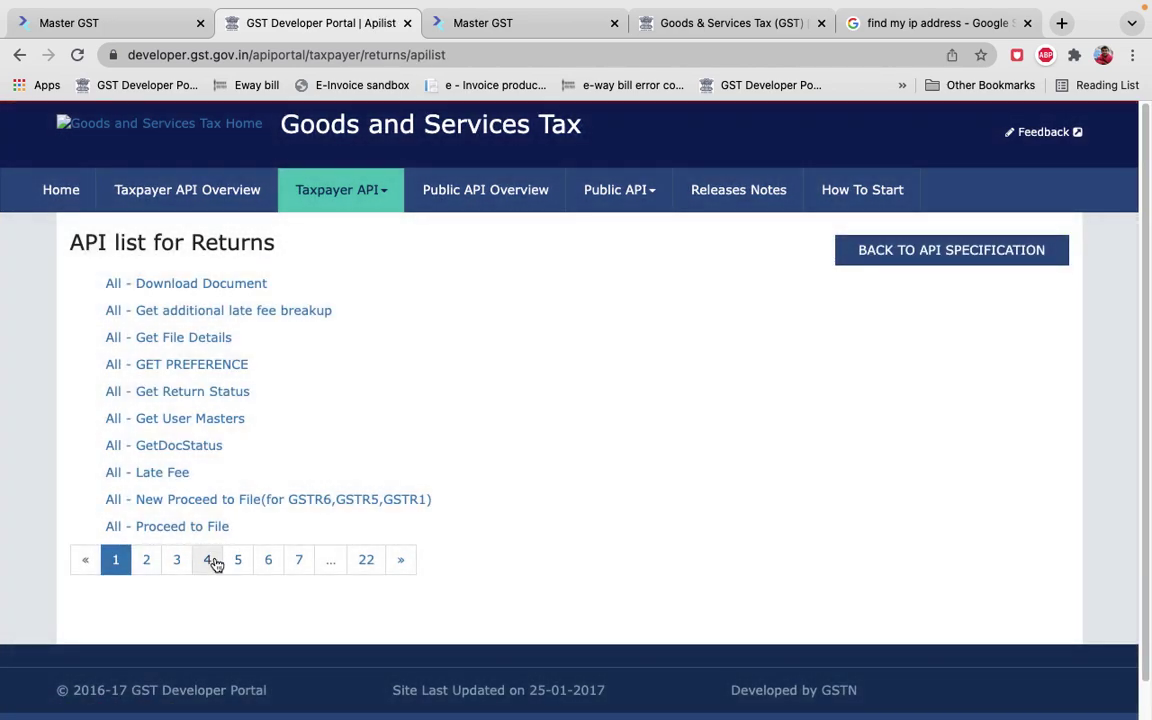
left_click(237, 559)
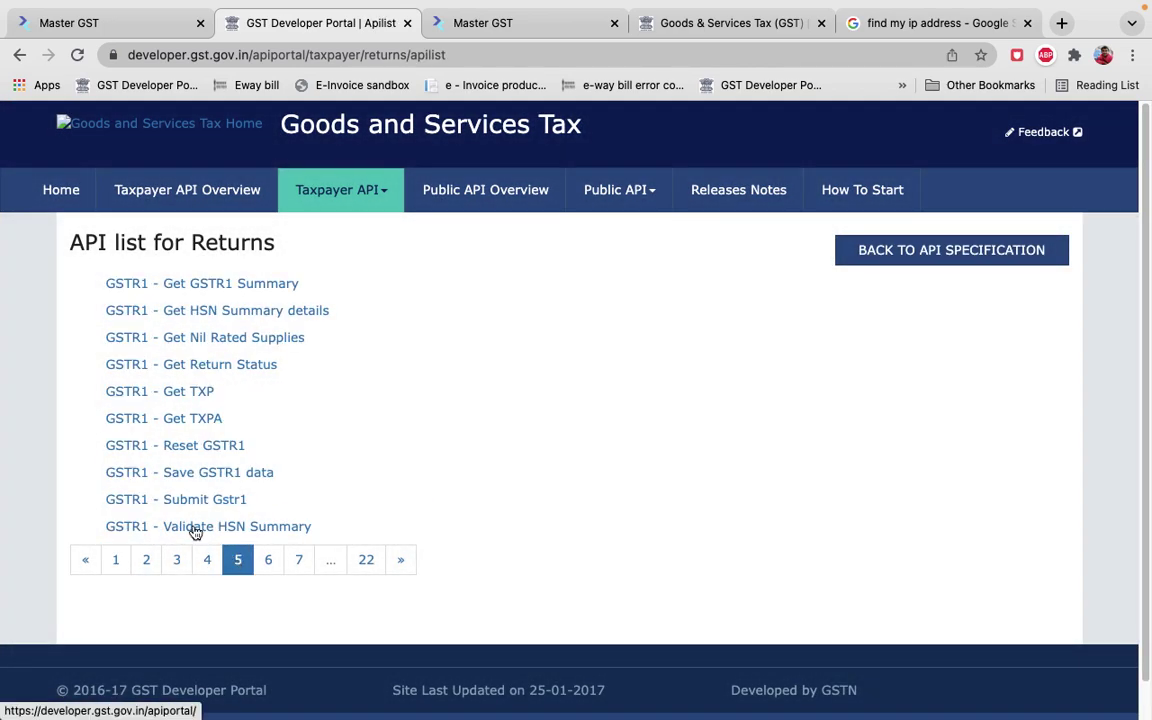
left_click(188, 472)
scroll(185, 478, "down", 5)
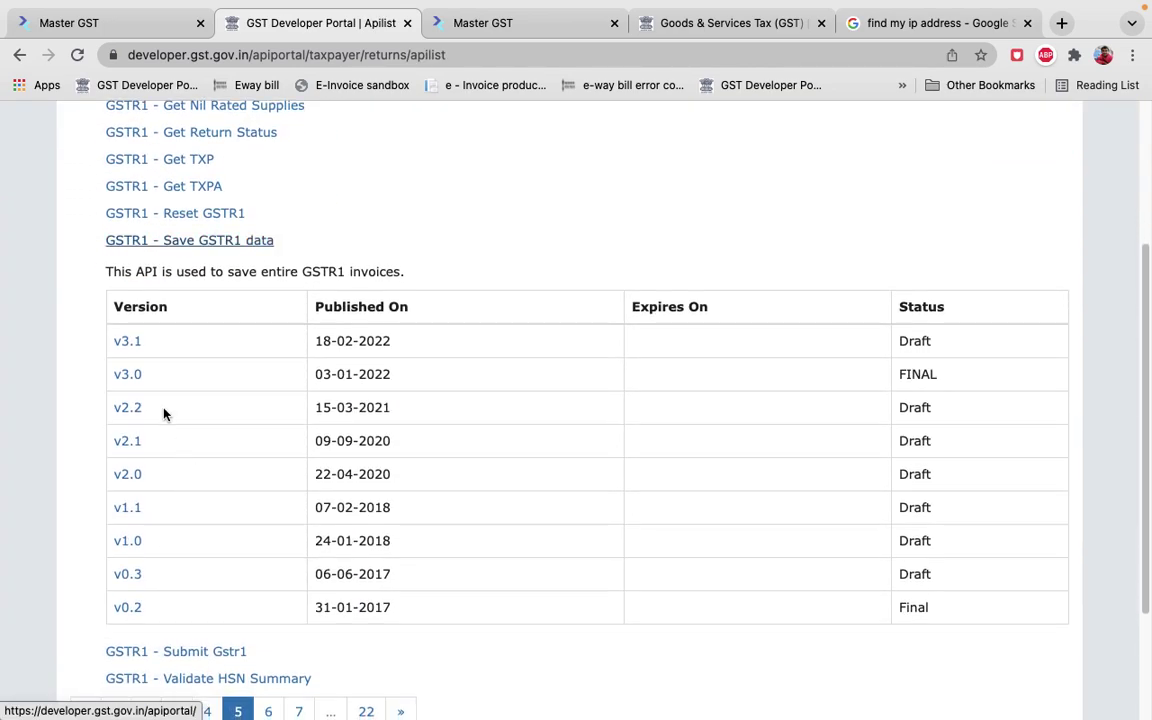
left_click(120, 375)
Expand the request payload example and compare it with the MasterGST page.
scroll(126, 380, "down", 3)
left_click(92, 368)
scroll(115, 302, "down", 4)
left_click_drag(109, 245, 264, 425)
left_click(157, 35)
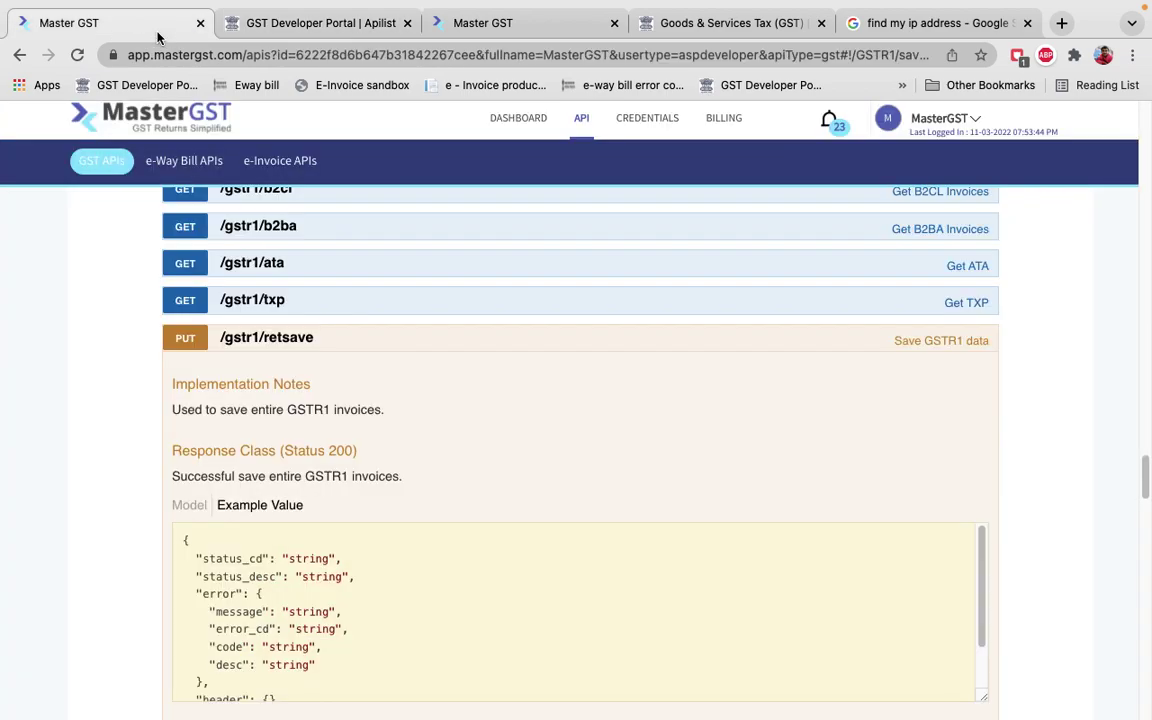
scroll(334, 510, "down", 10)
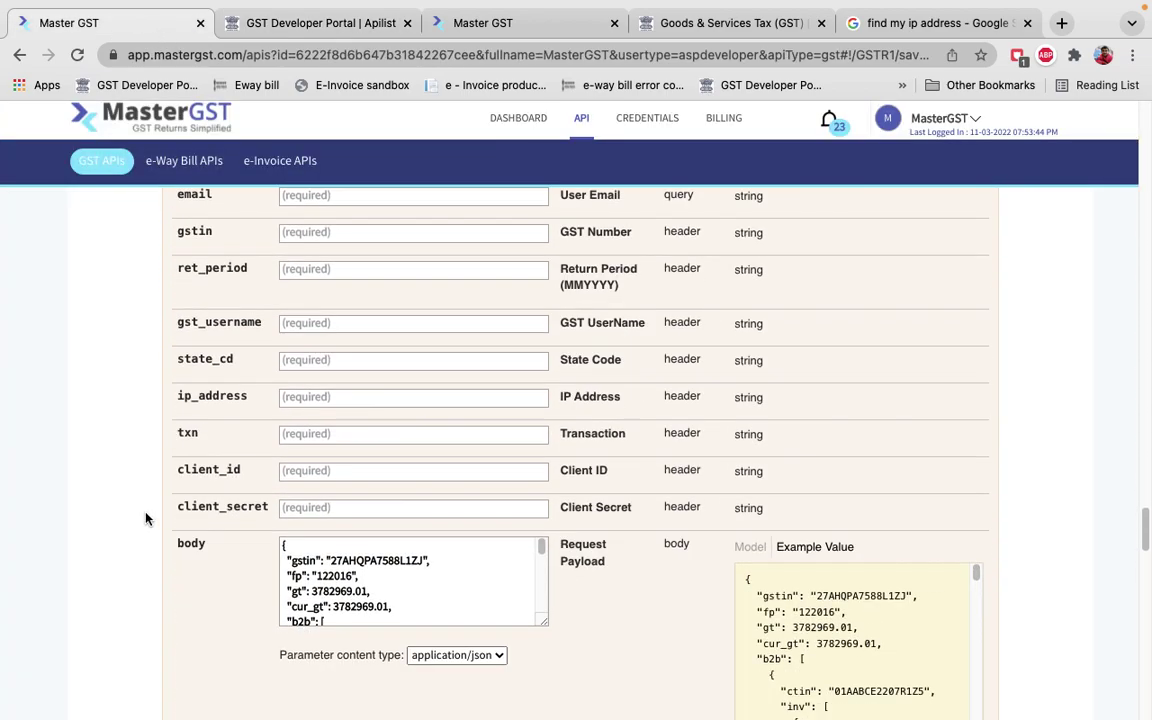
left_click(322, 22)
scroll(216, 487, "down", 7)
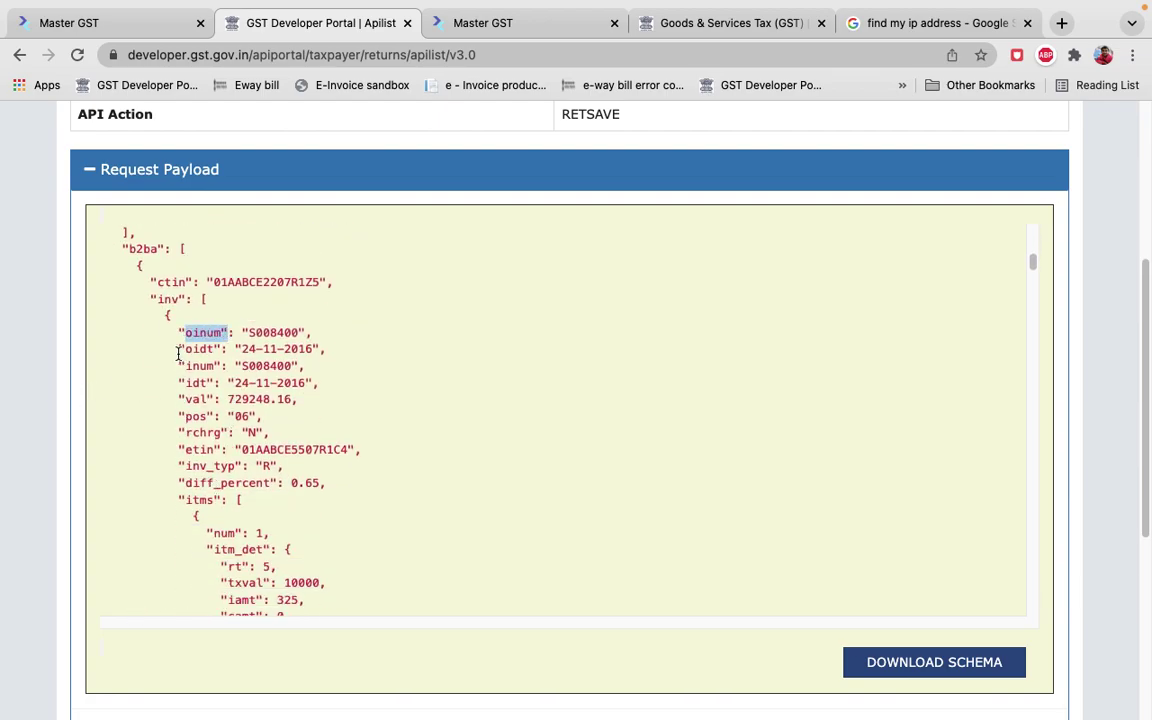
Inspect the oidt field, then expand the response payload showing the reference_id field.
left_click_drag(178, 350, 235, 350)
scroll(60, 344, "down", 5)
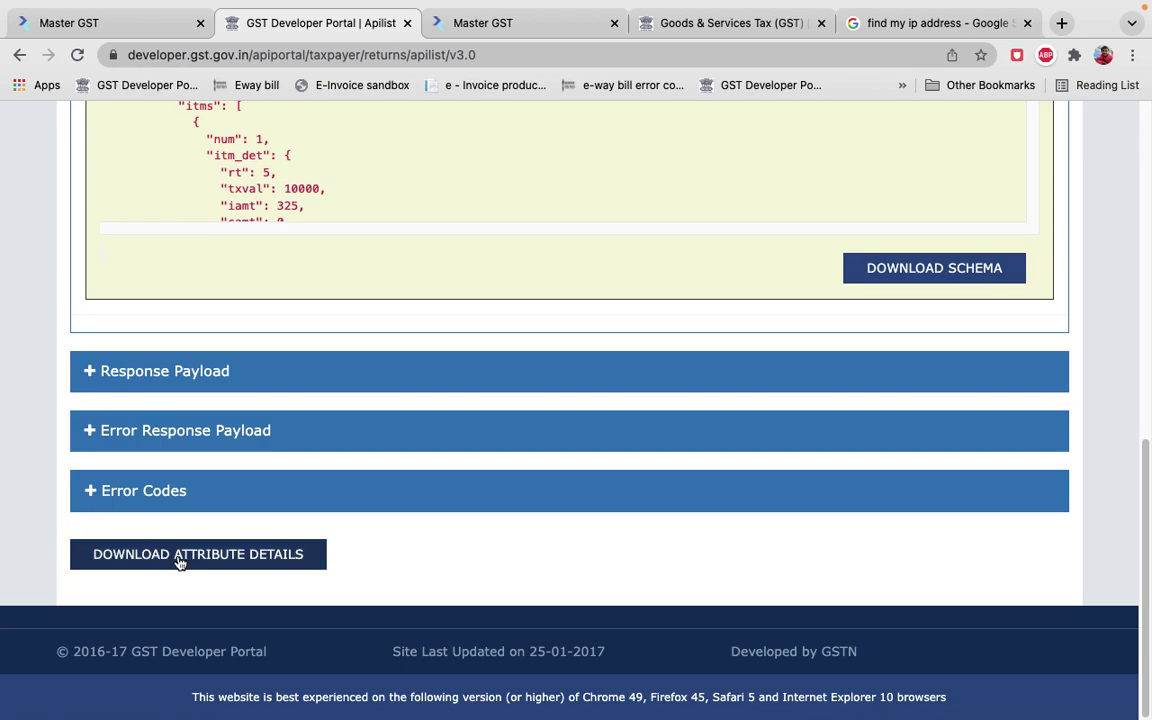
scroll(243, 481, "up", 4)
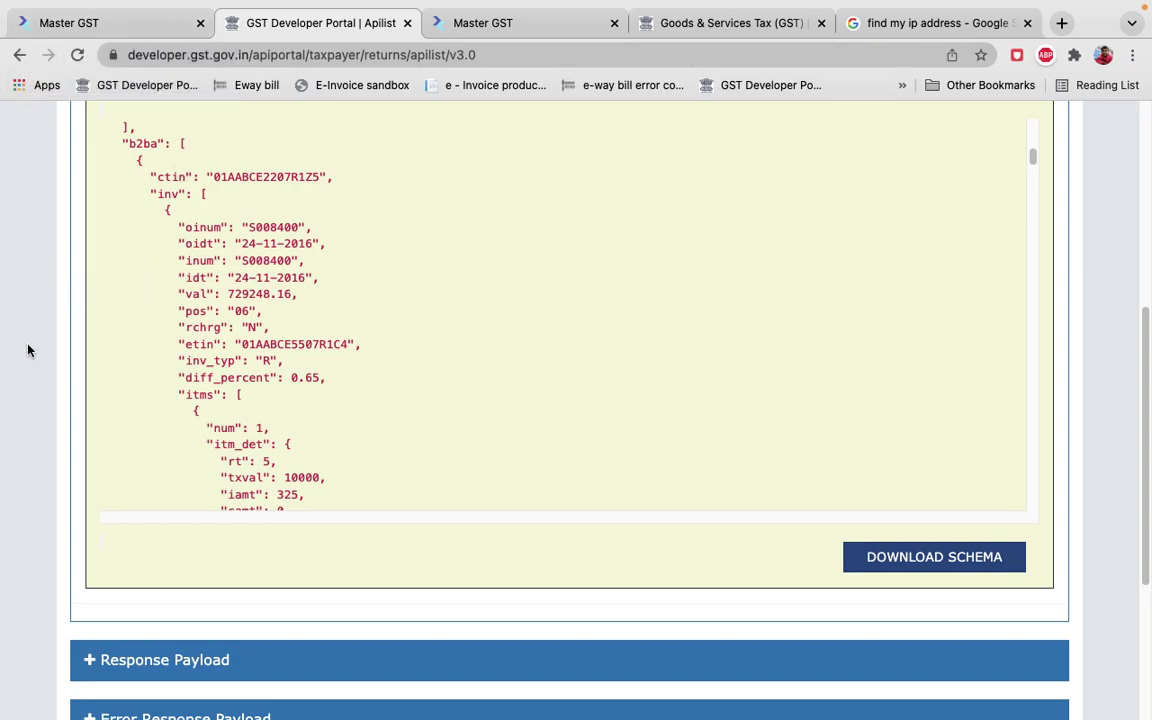
scroll(28, 350, "down", 5)
left_click(97, 397)
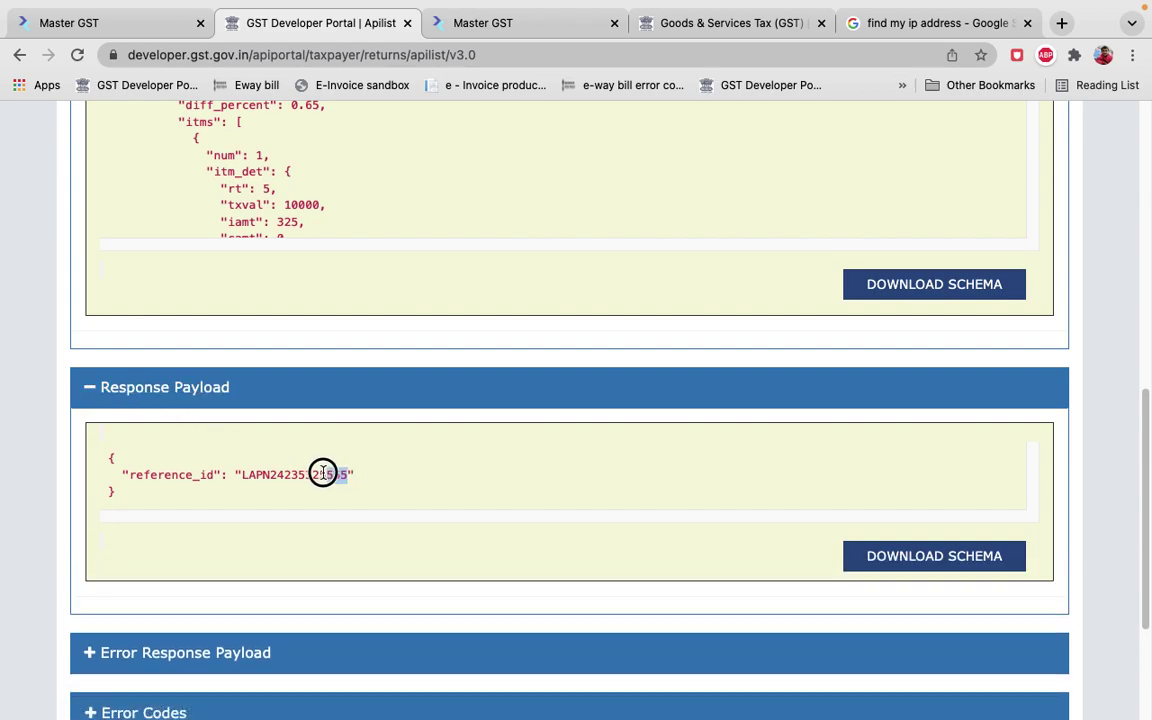
left_click_drag(323, 473, 252, 470)
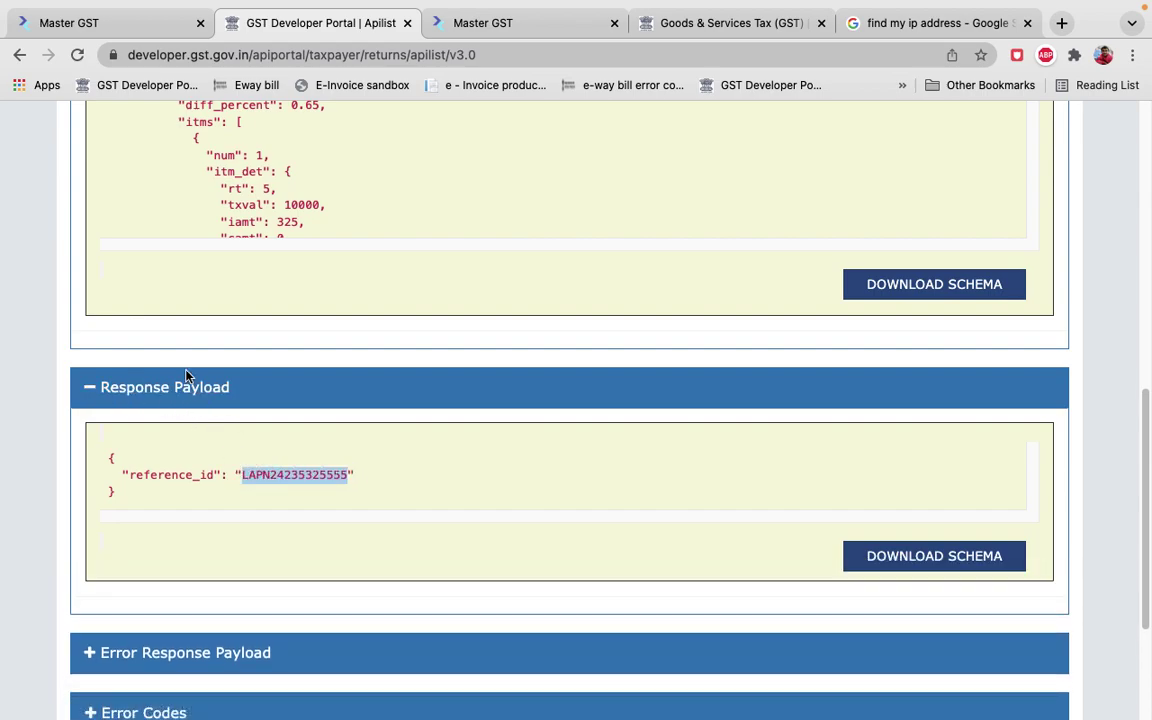
Back in MasterGST, collapse the /gstr1/retsave endpoint details.
left_click(141, 31)
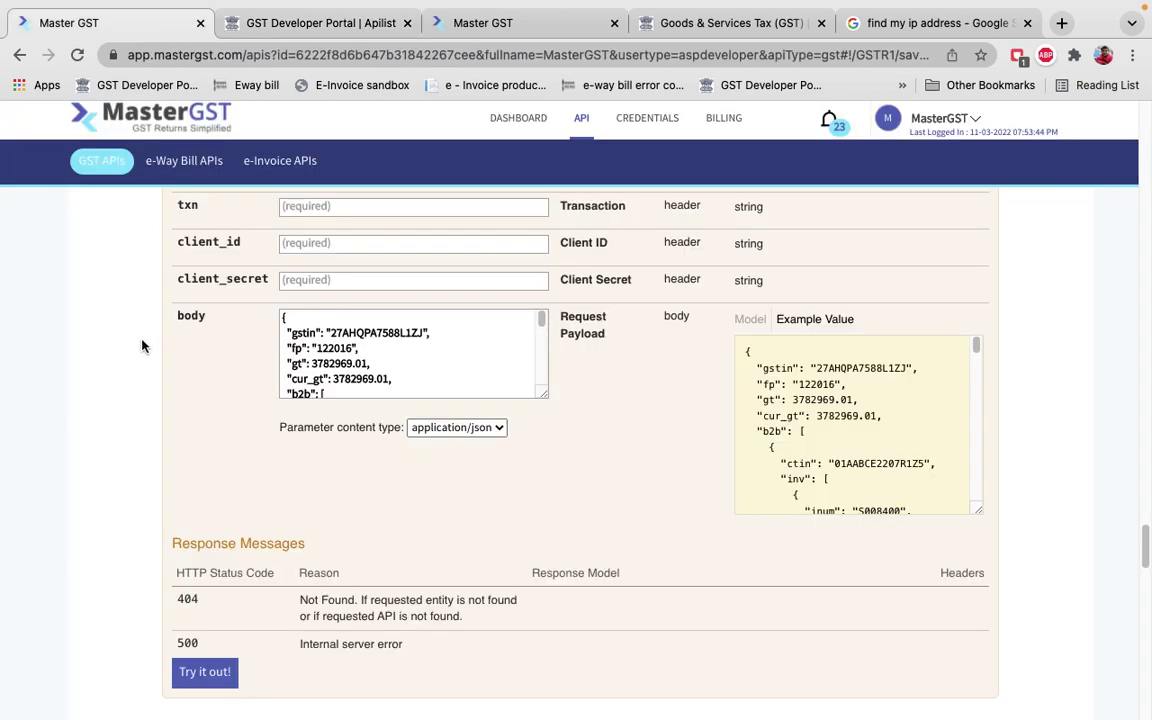
scroll(141, 346, "up", 1)
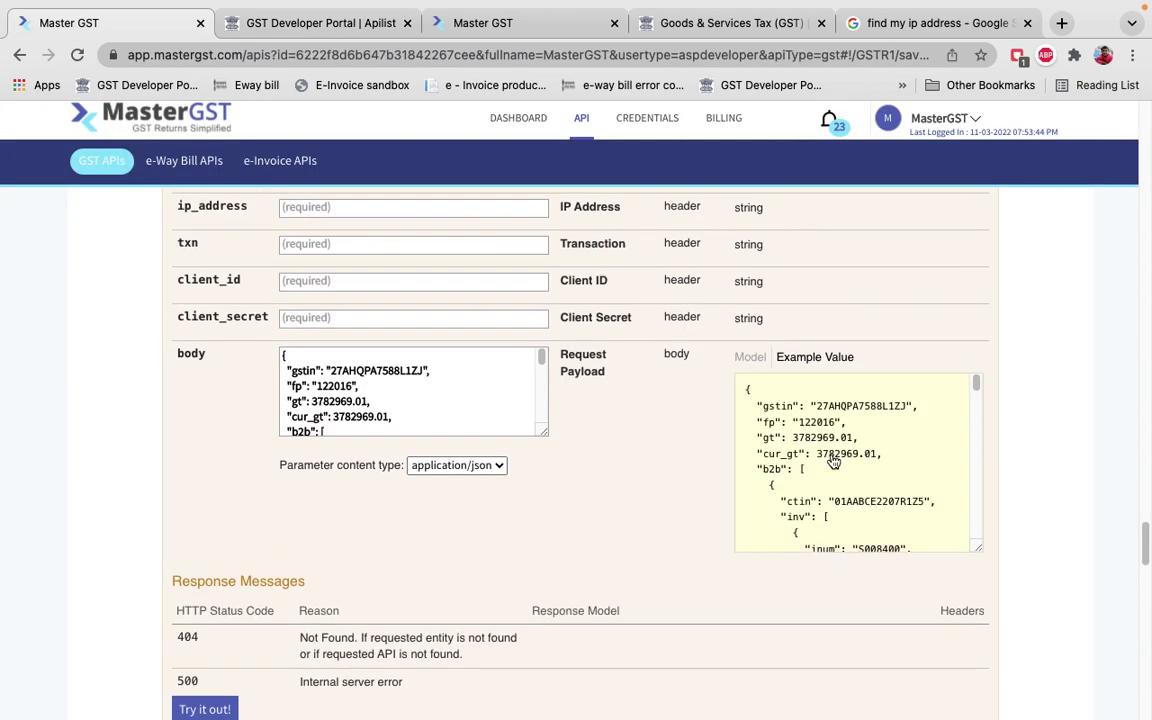
scroll(833, 461, "up", 2)
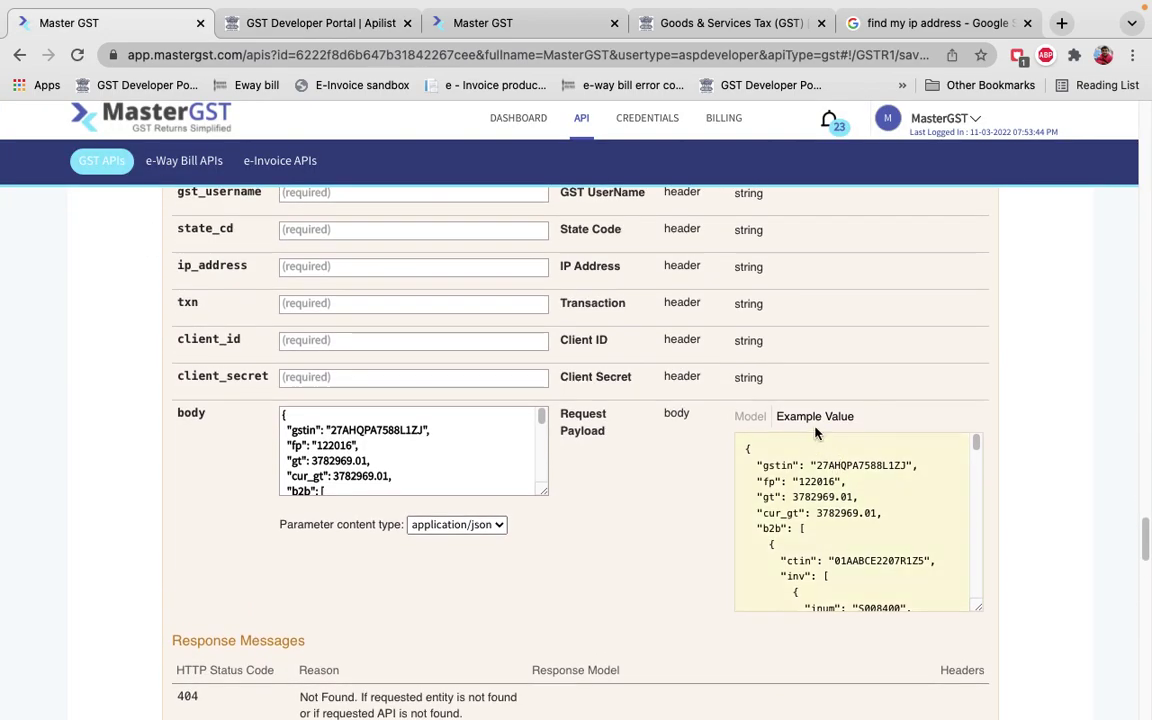
scroll(815, 433, "up", 15)
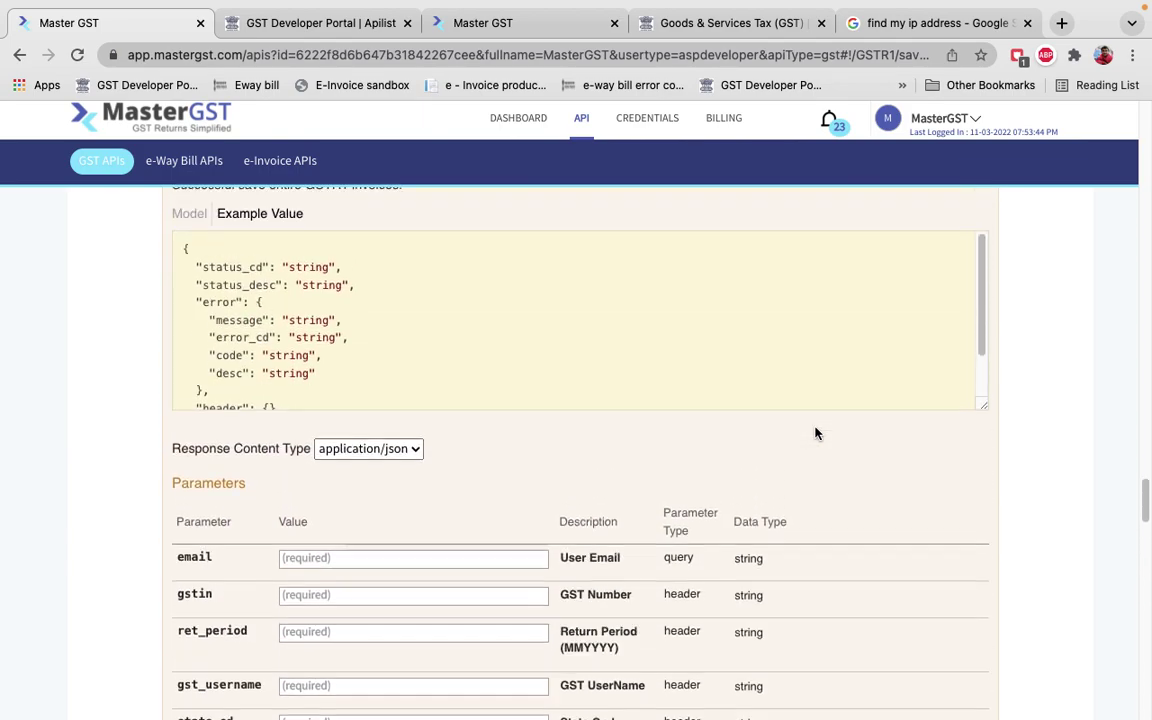
scroll(815, 433, "up", 2)
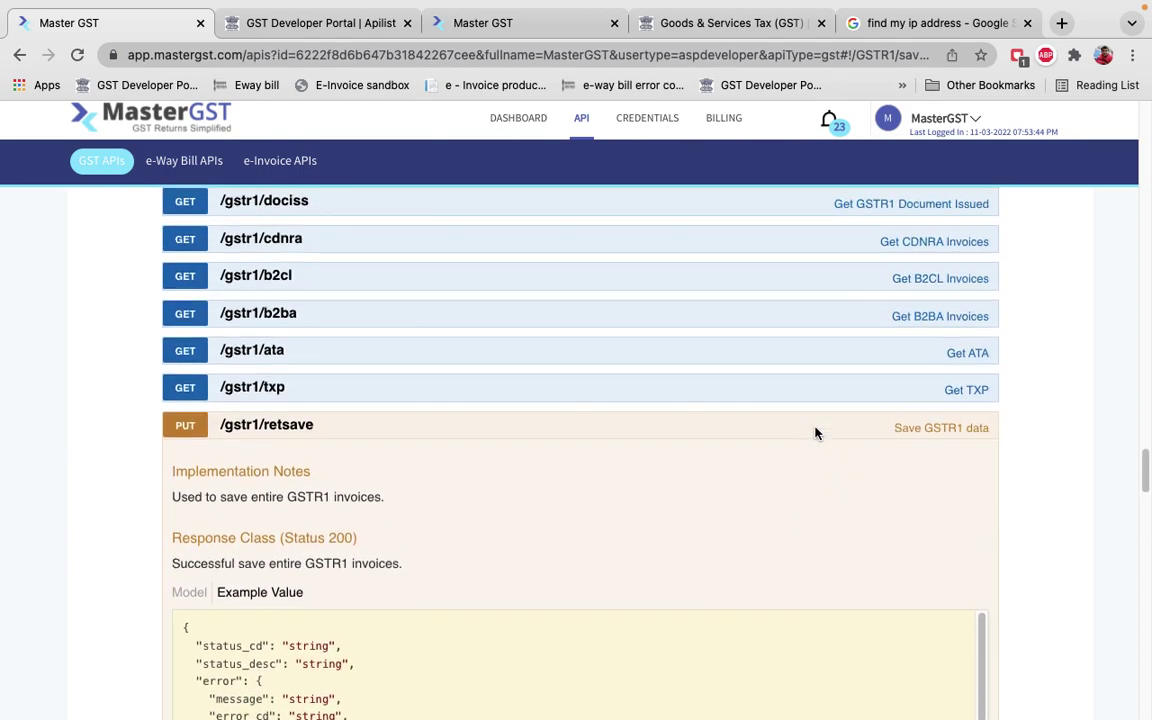
left_click(288, 430)
scroll(95, 378, "up", 1)
scroll(95, 378, "up", 5)
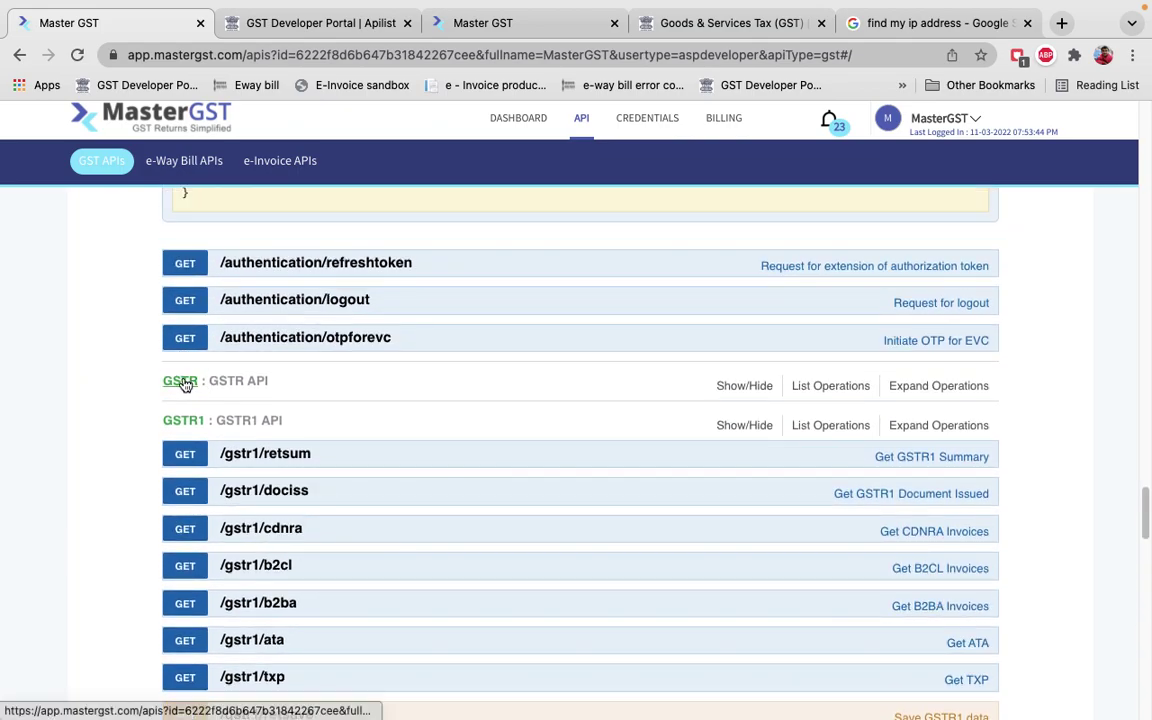
Expand the GSTR group, fill /gstr/retstatus refid with the suggested reference ID, then collapse it.
left_click(172, 381)
scroll(871, 296, "down", 2)
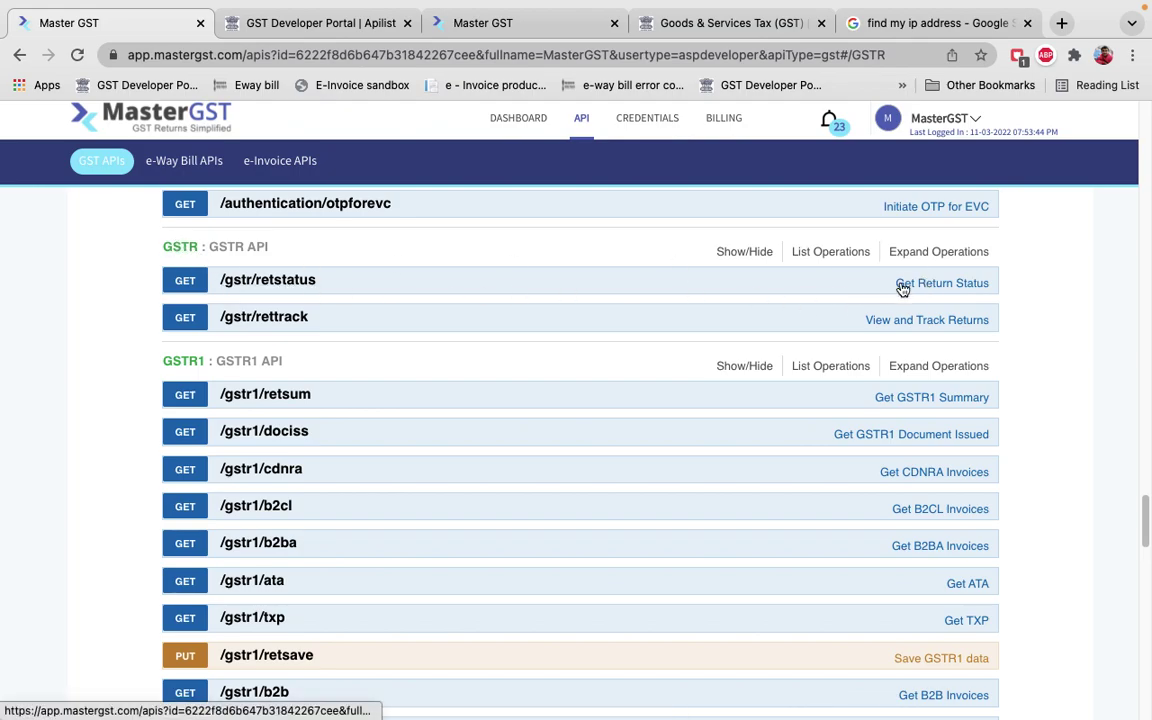
left_click(828, 288)
scroll(728, 324, "down", 5)
scroll(728, 326, "down", 3)
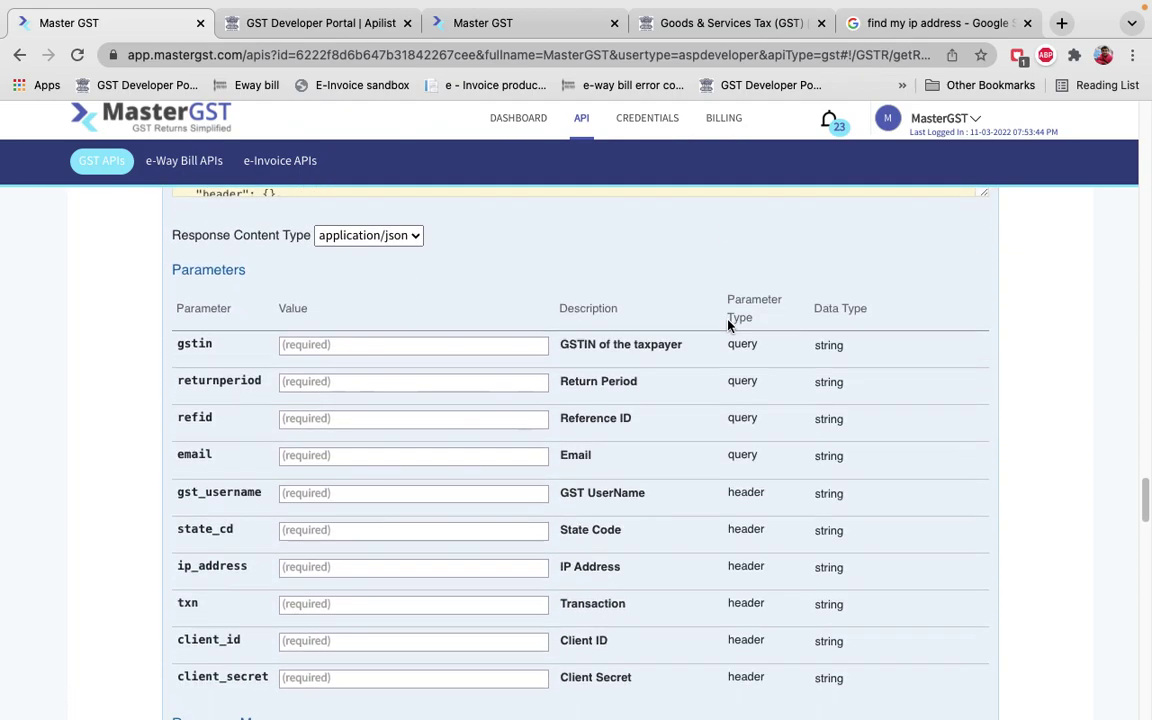
left_click(396, 420)
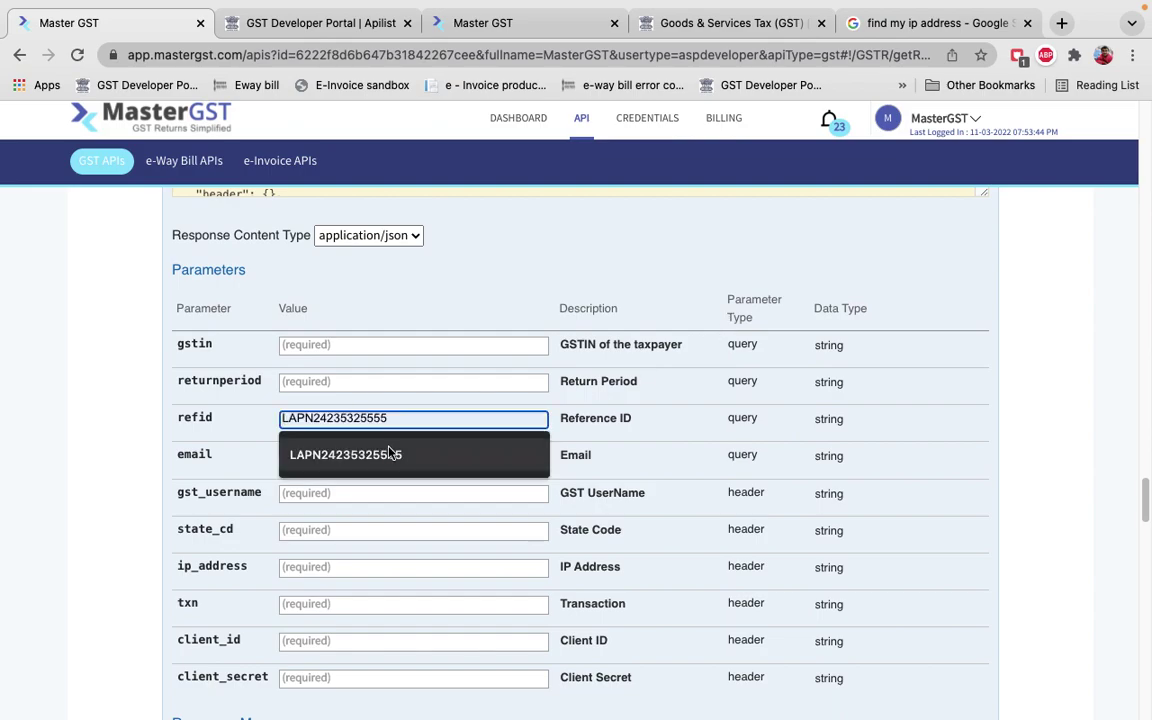
left_click(388, 452)
scroll(388, 451, "down", 1)
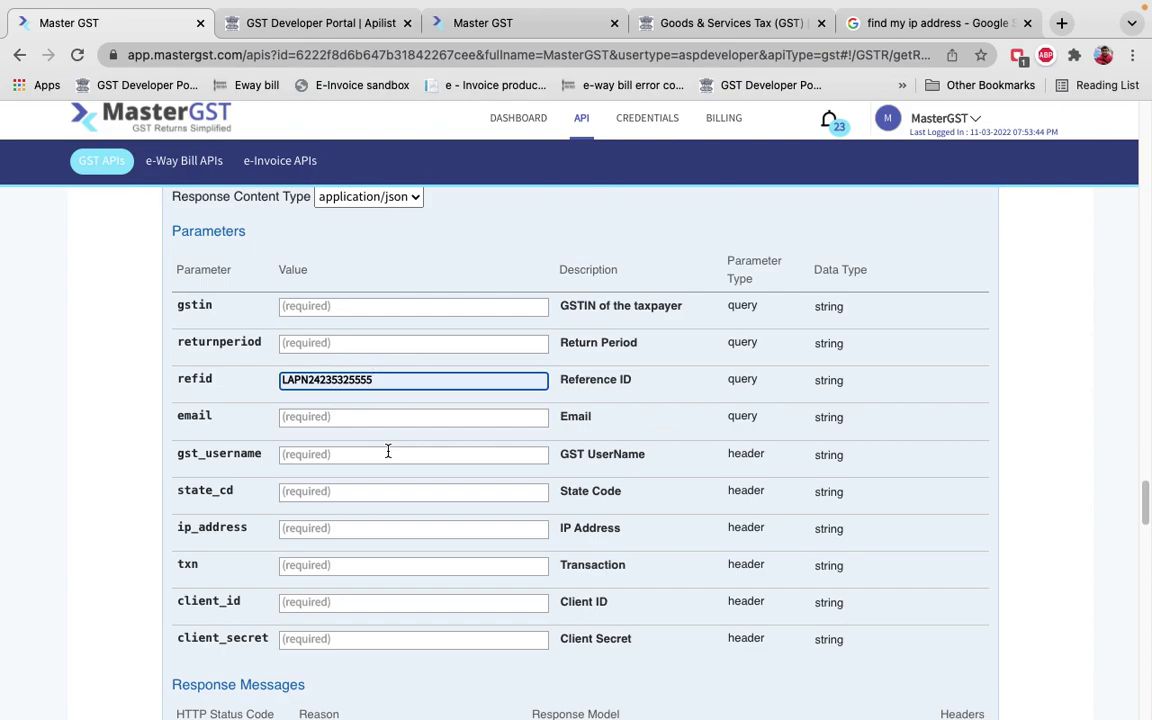
scroll(388, 451, "up", 10)
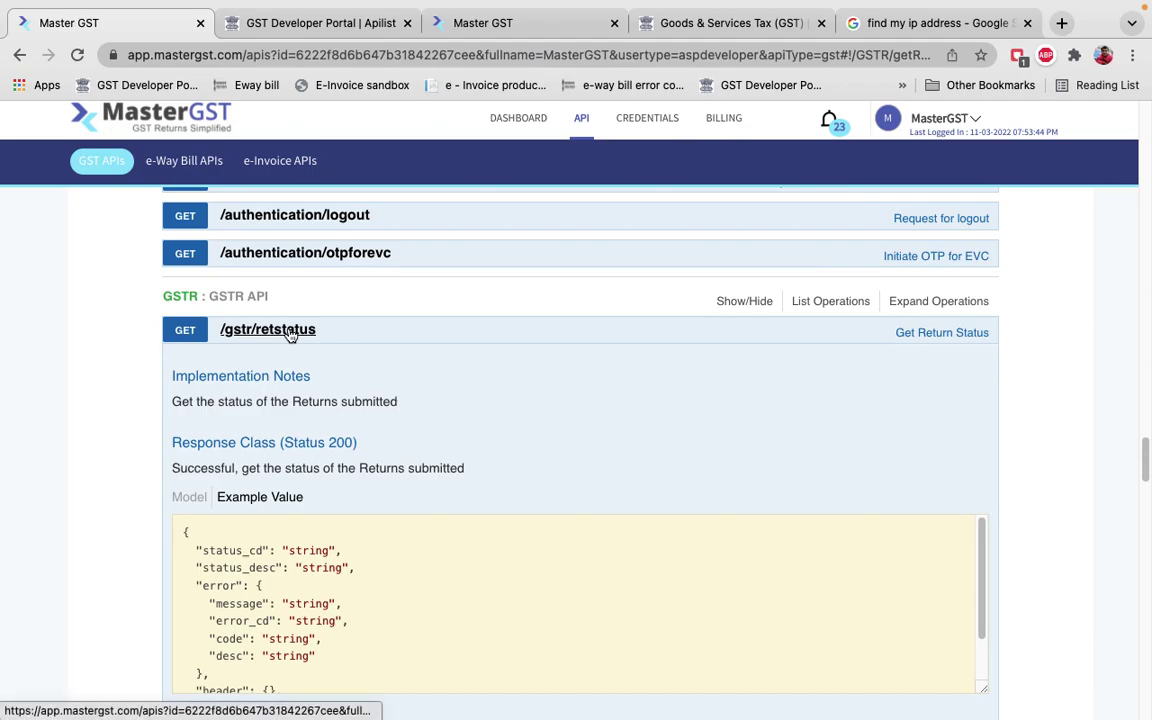
left_click(262, 329)
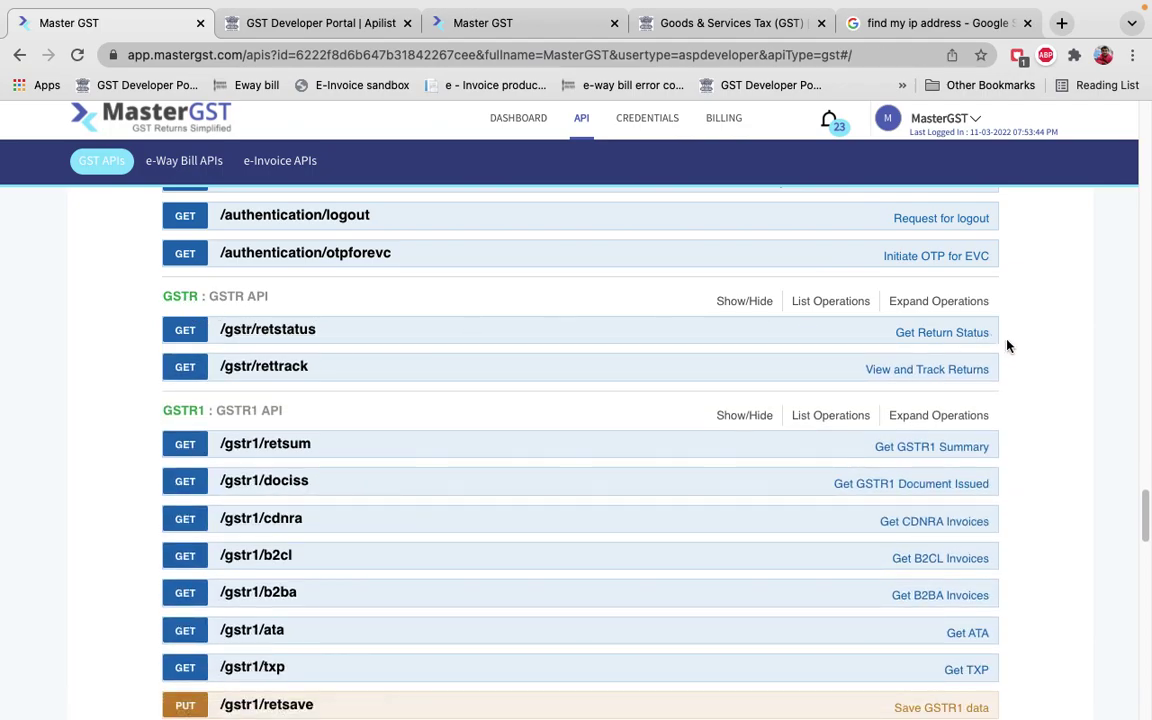
scroll(1021, 365, "down", 2)
scroll(1021, 365, "up", 1)
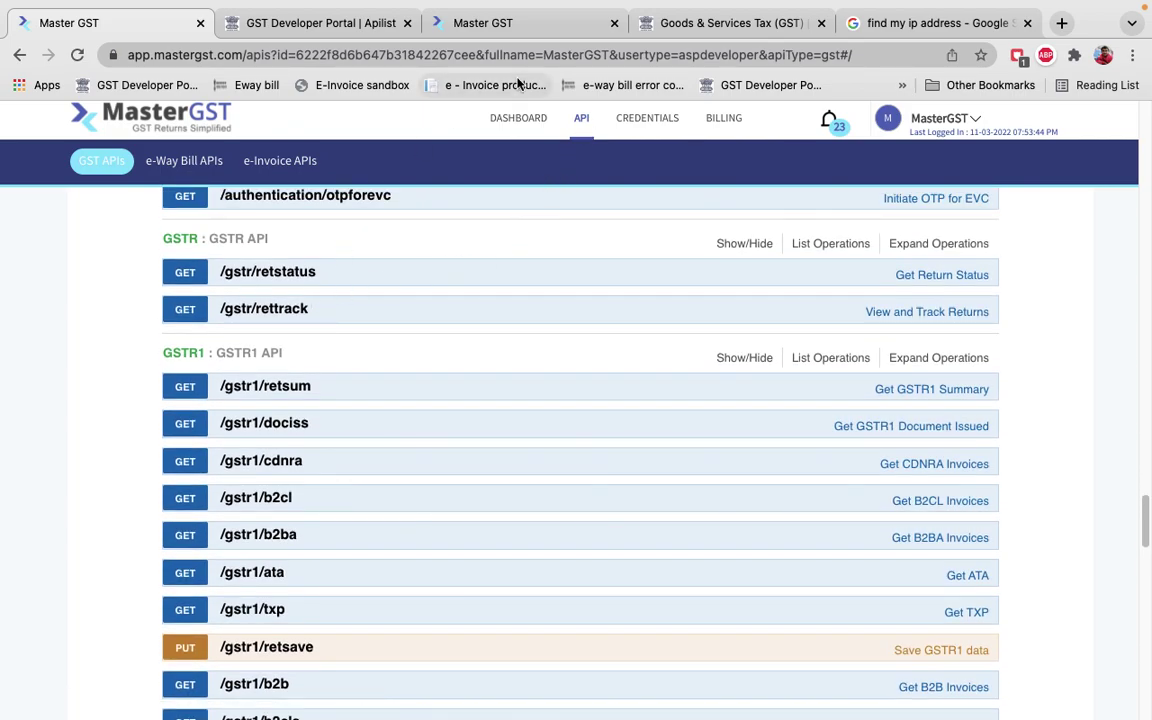
On the Developer Portal, open the v1.1 All - Get Return Status specification from the Returns API list.
left_click(365, 23)
scroll(329, 280, "up", 5)
scroll(329, 288, "up", 1)
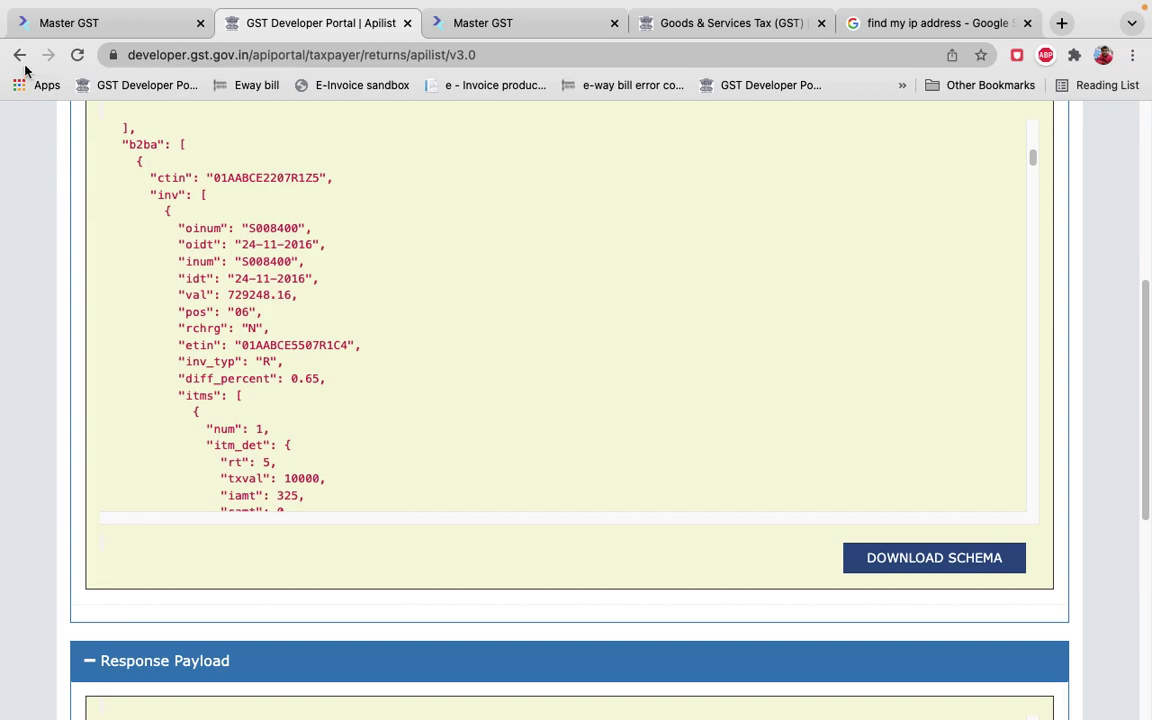
left_click(20, 55)
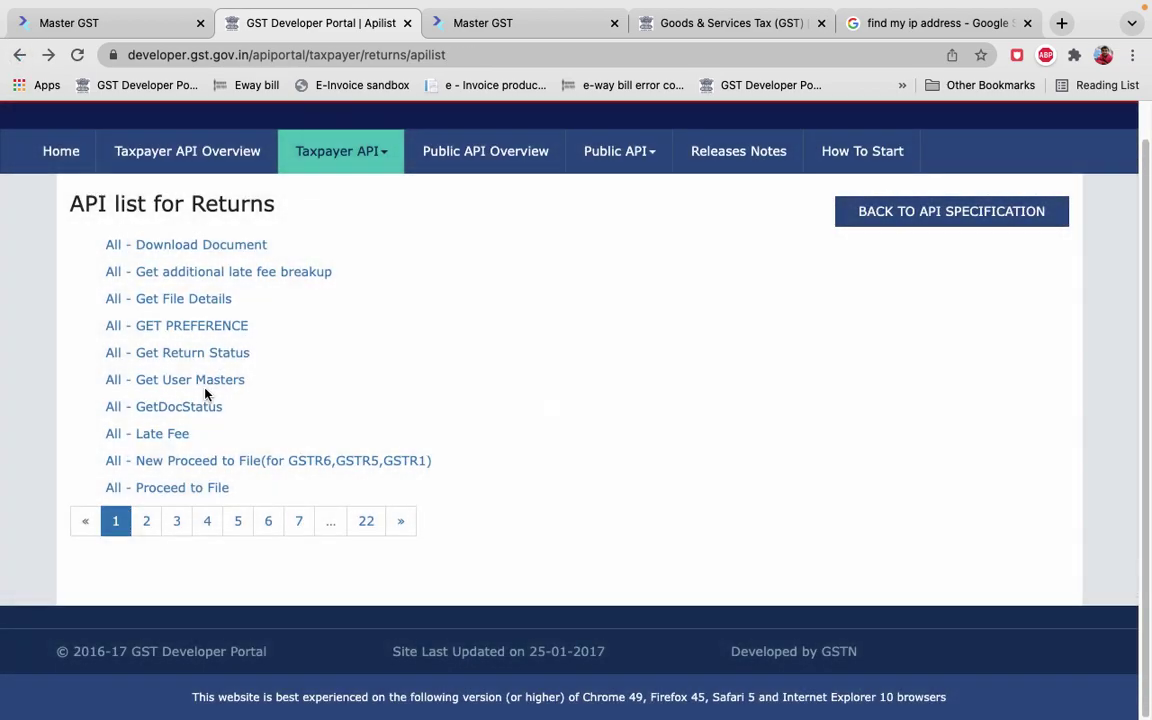
left_click(185, 353)
scroll(170, 362, "down", 1)
left_click(127, 379)
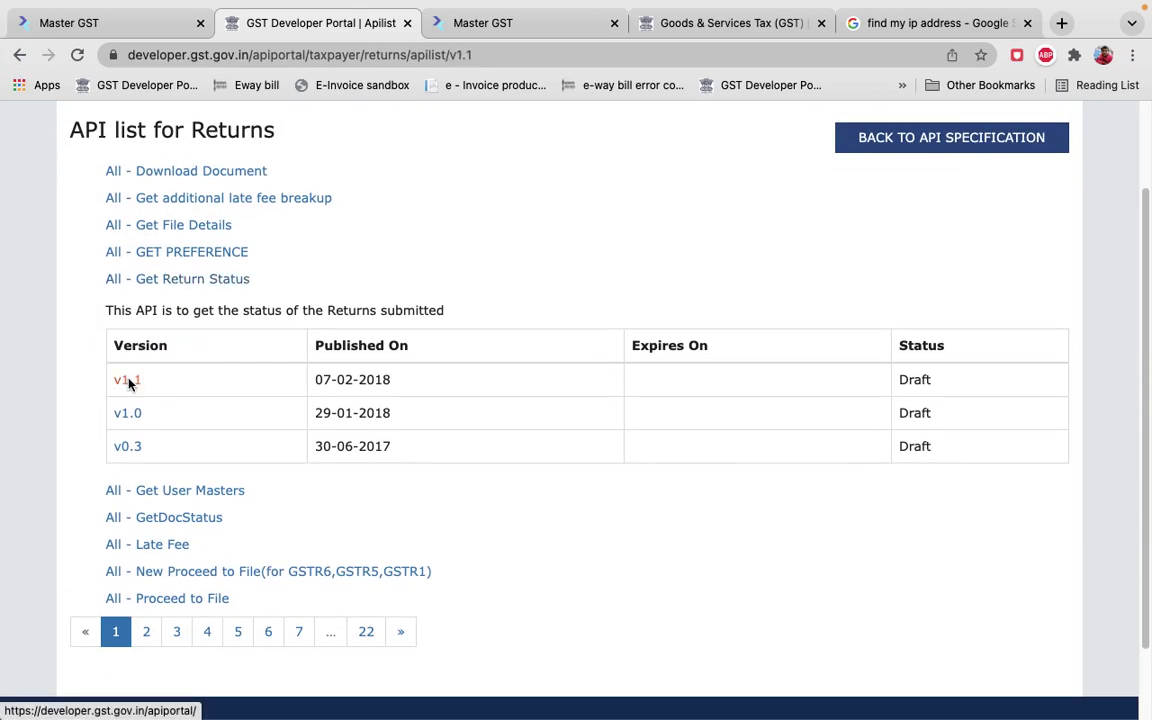
scroll(118, 431, "down", 3)
Review the sample response payload, then switch back to the MasterGST GSTR1 API list.
left_click(118, 431)
scroll(121, 432, "left", 5)
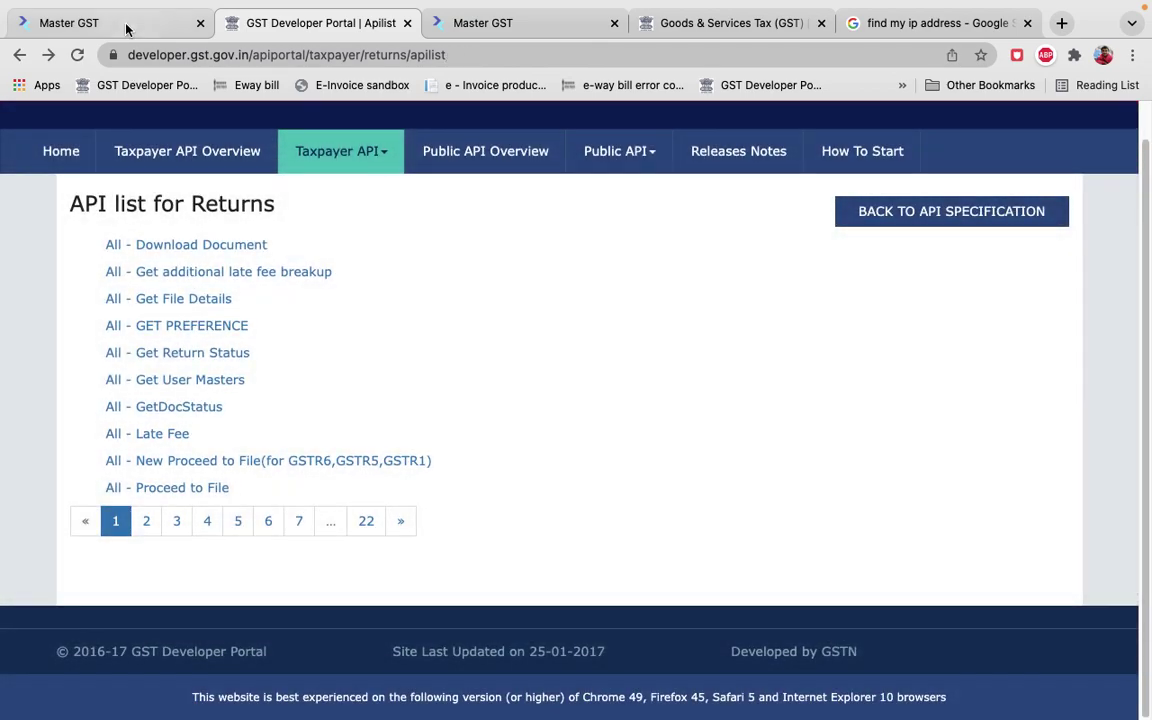
key("super+1")
scroll(128, 300, "down", 1)
scroll(228, 580, "down", 3)
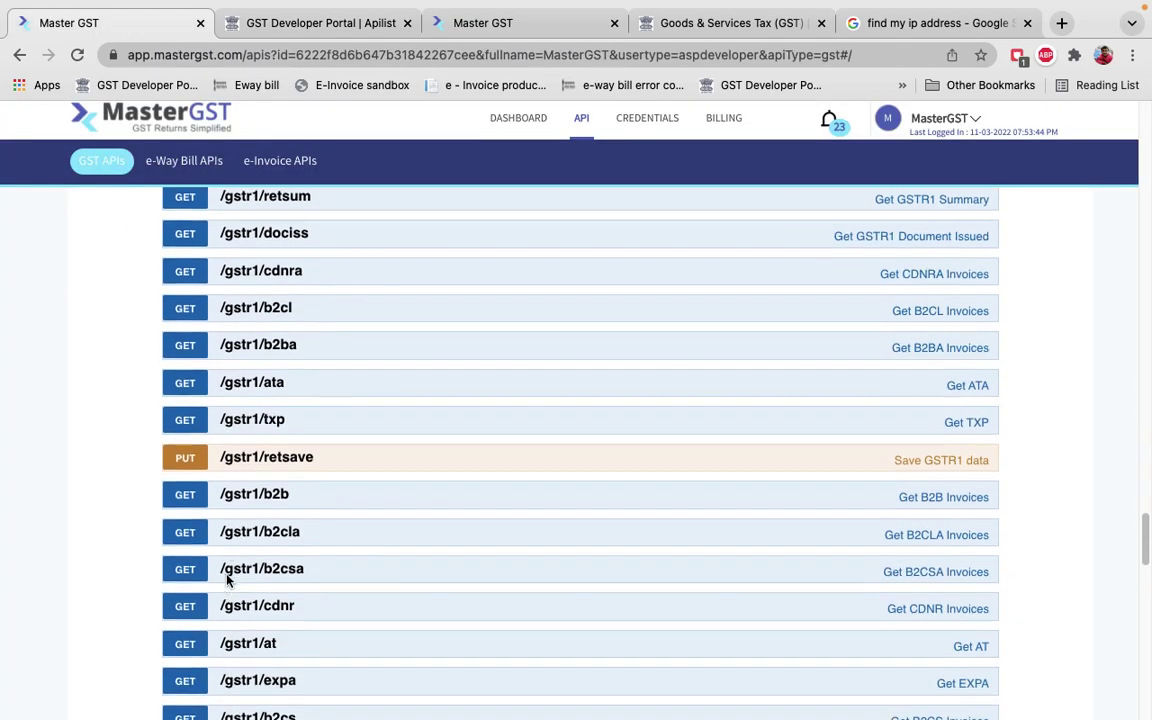
Highlight the Get Return Status description in the GSTR1 endpoint list.
left_click_drag(889, 430, 1036, 407)
scroll(1036, 407, "up", 1)
scroll(1036, 407, "up", 2)
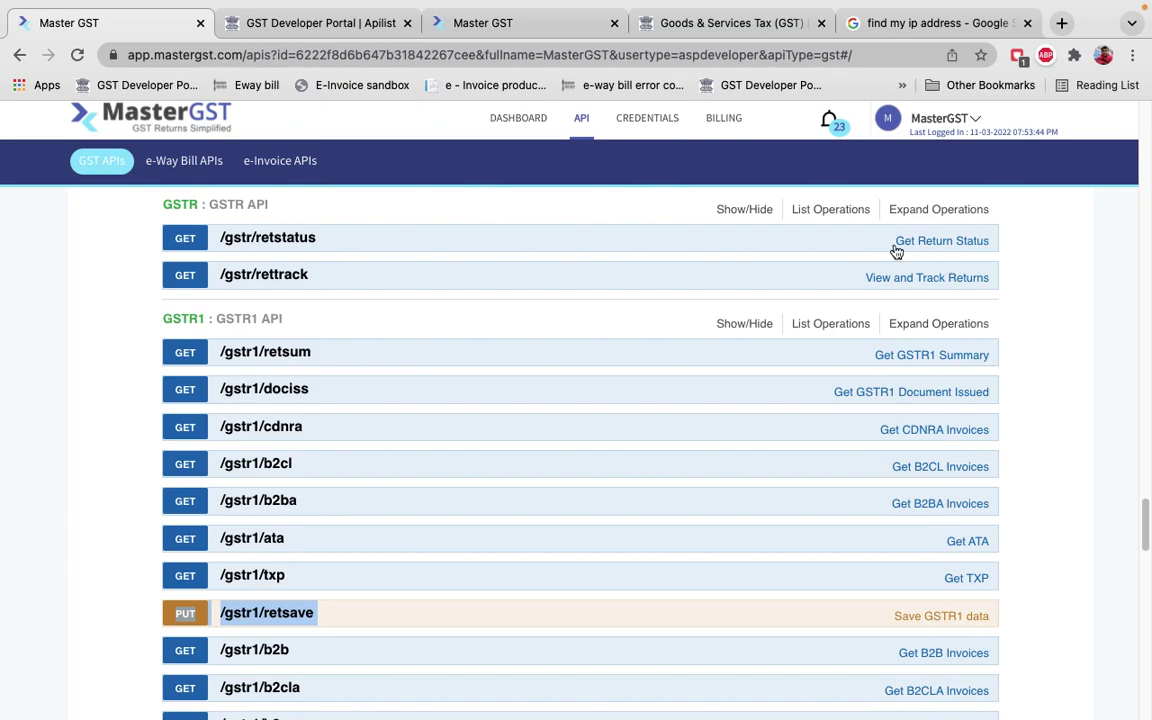
left_click_drag(852, 236, 987, 246)
scroll(1058, 361, "down", 5)
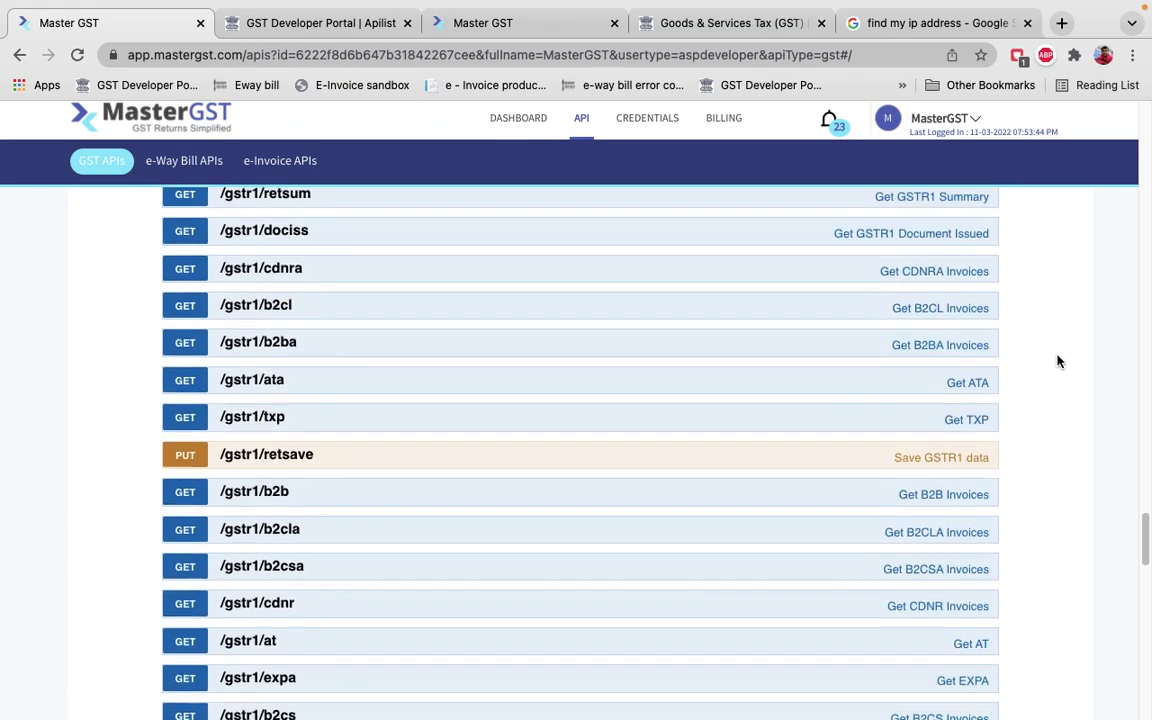
scroll(1058, 361, "down", 3)
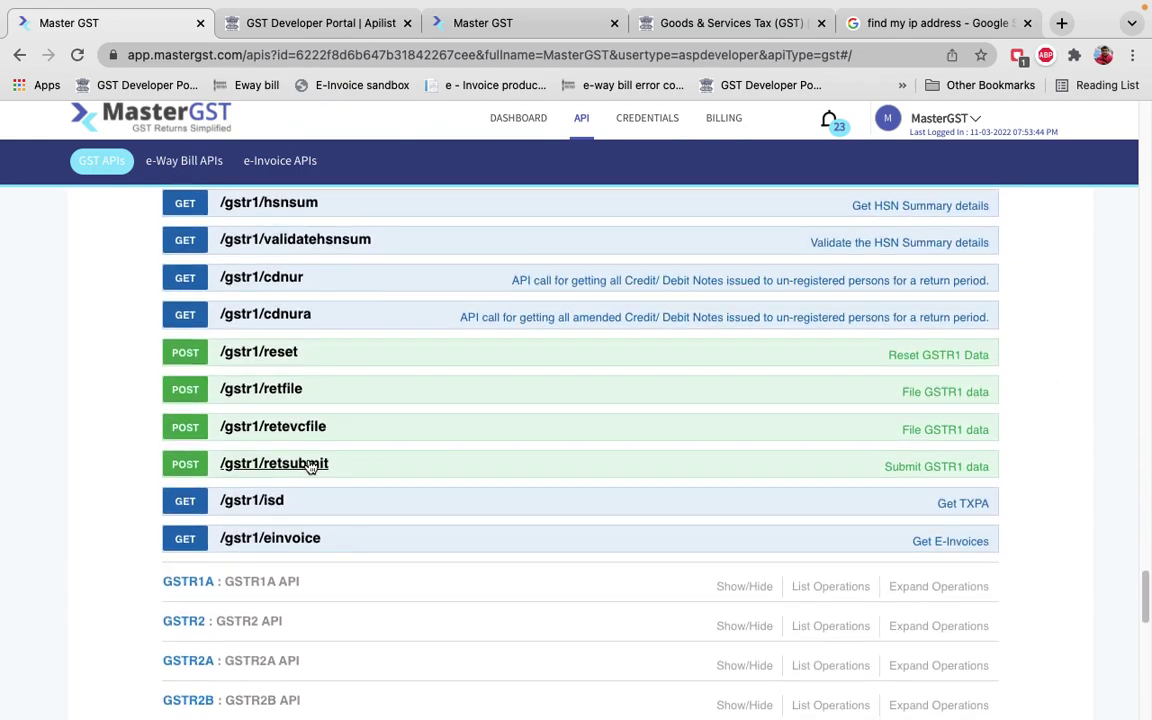
Inspect the /gstr1/retsubmit endpoint's request payload field, then collapse it.
left_click(311, 466)
scroll(87, 514, "down", 4)
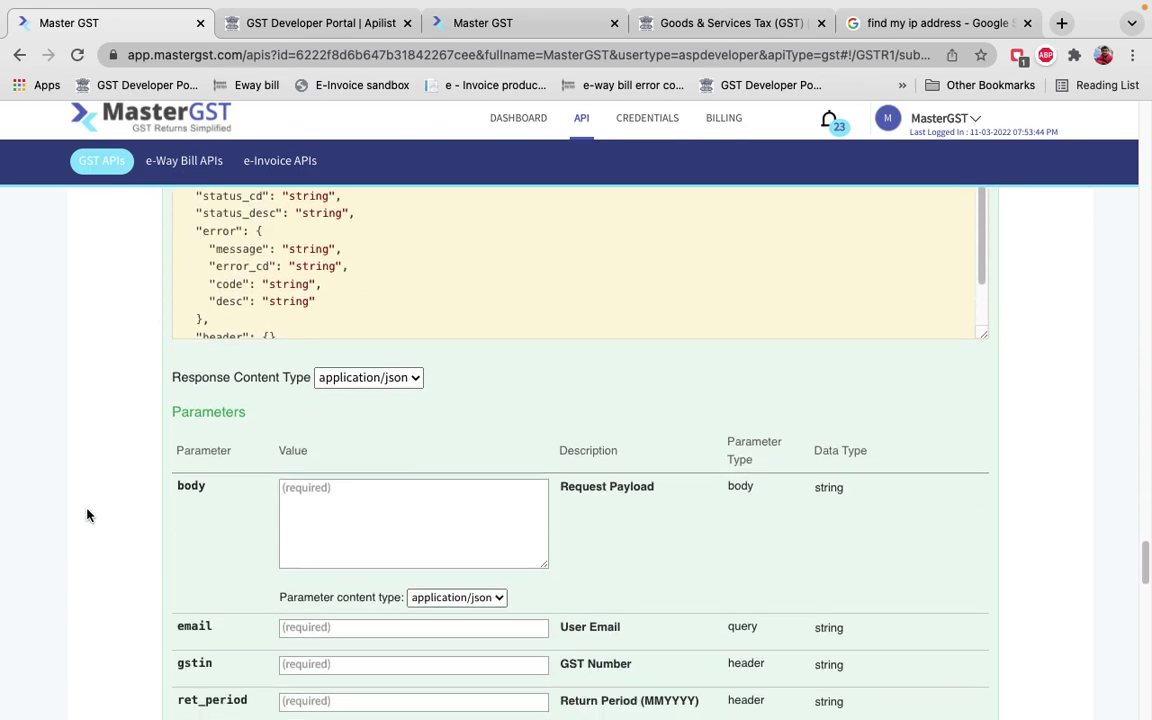
left_click(358, 517)
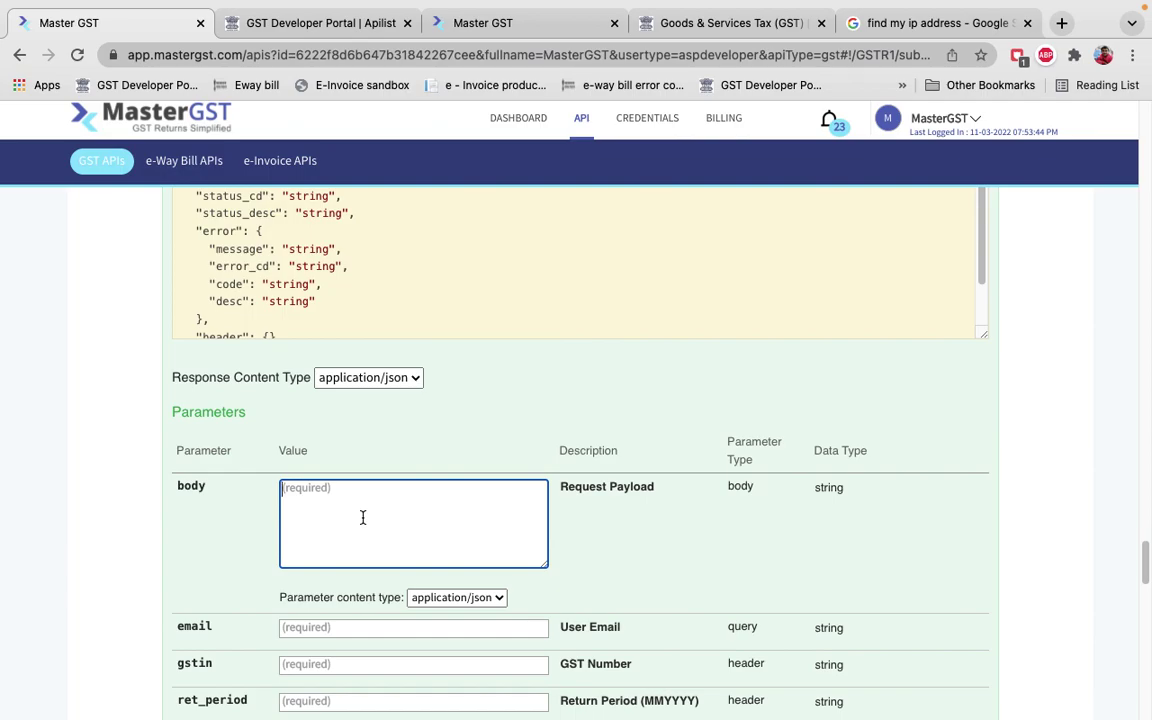
scroll(304, 414, "up", 4)
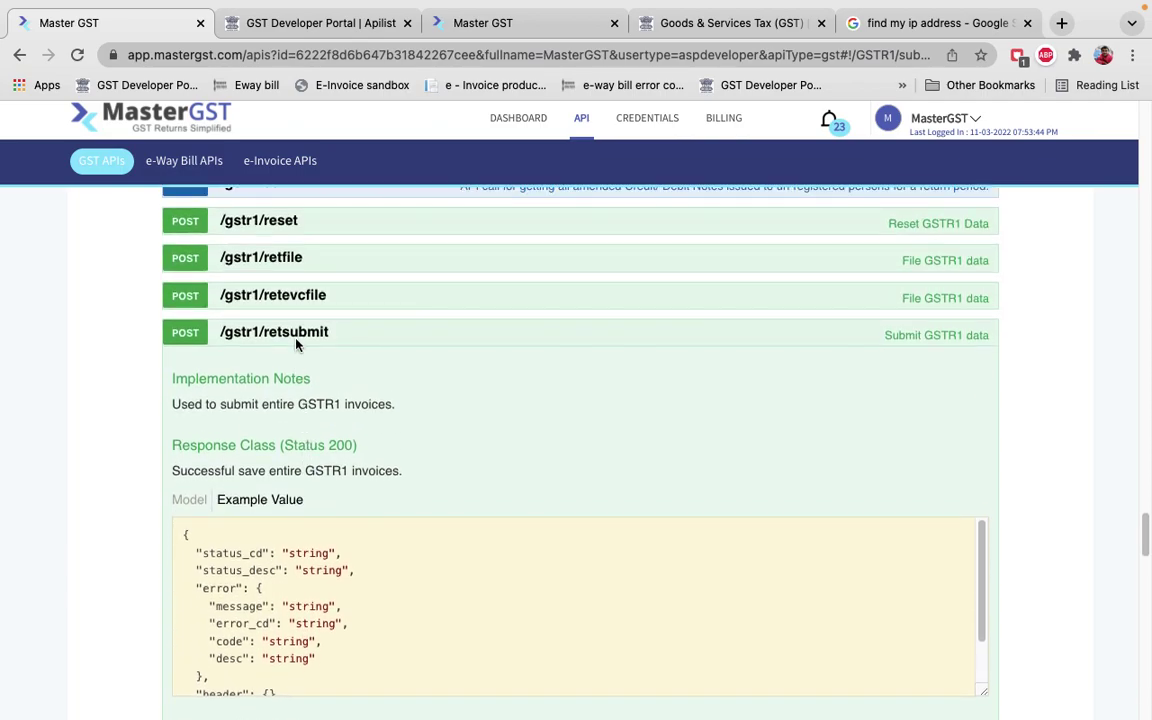
left_click(296, 340)
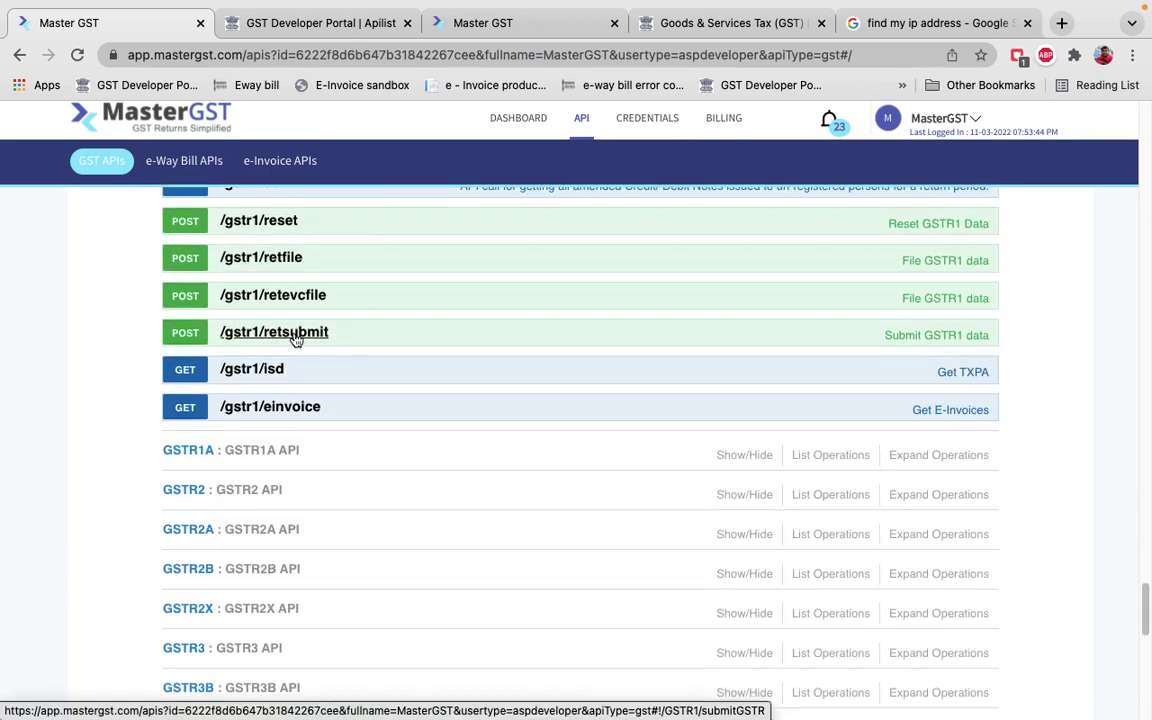
Highlight the Reset GSTR1 Data, /gstr1/reset and PUT /gstr1/retsave entries.
scroll(514, 345, "up", 2)
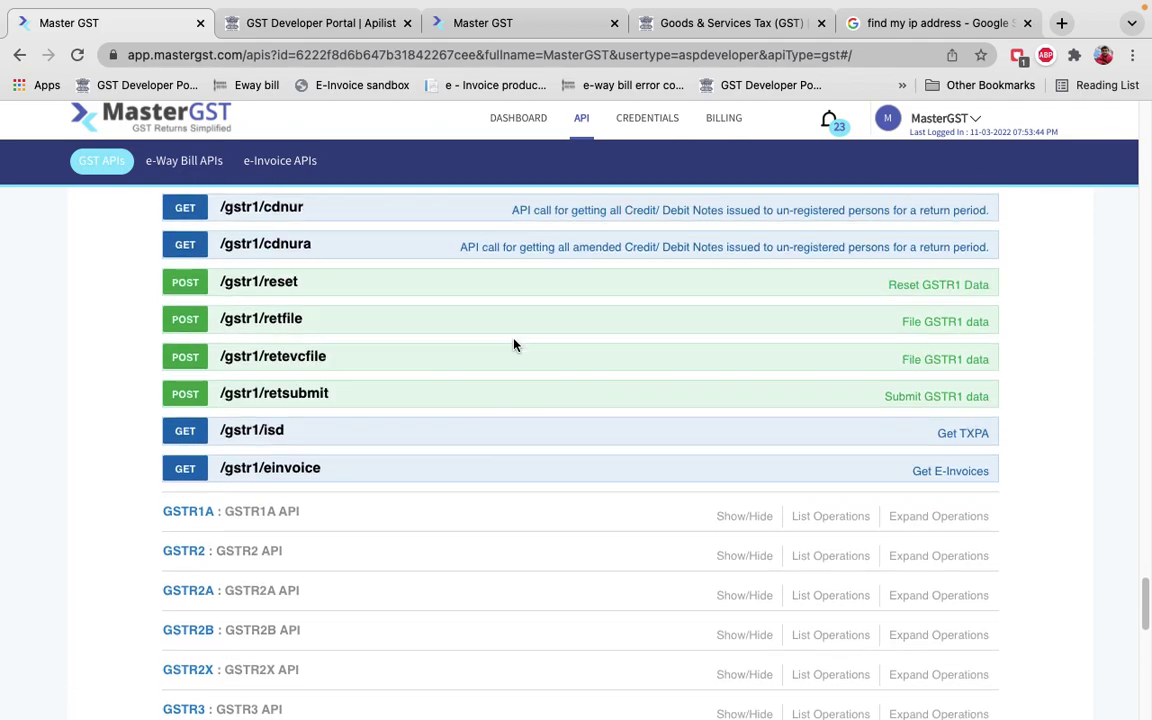
left_click_drag(882, 357, 987, 355)
triple_click(355, 344)
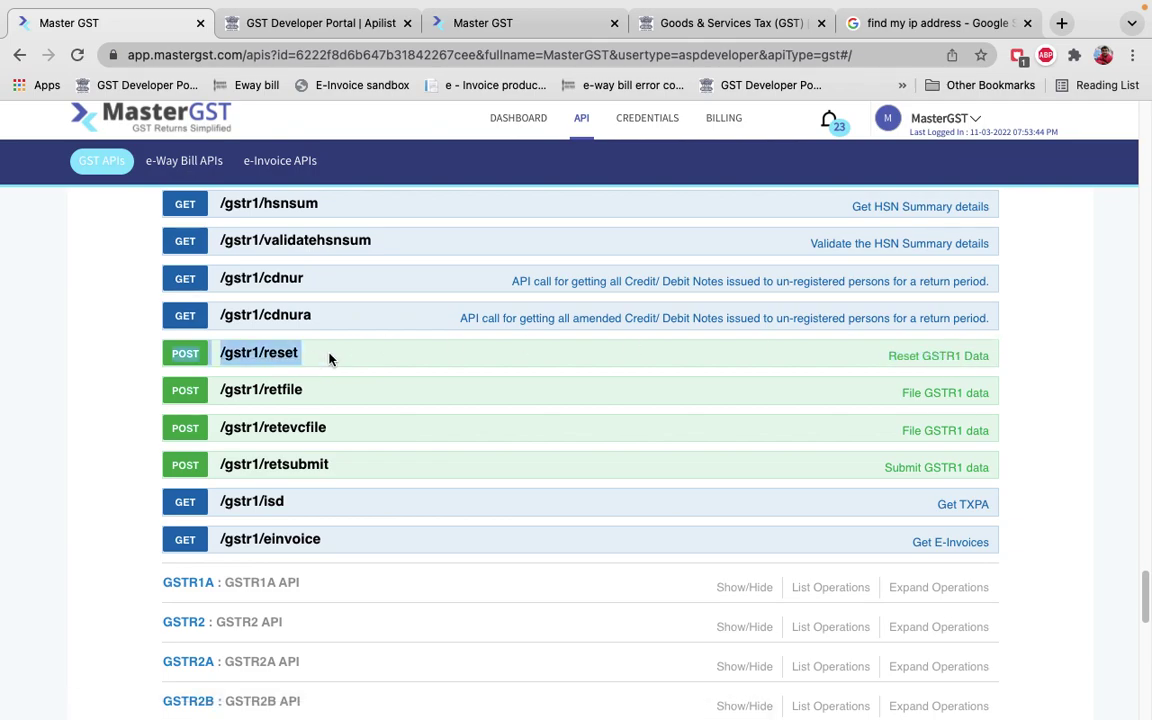
scroll(330, 358, "up", 1)
scroll(330, 358, "up", 2)
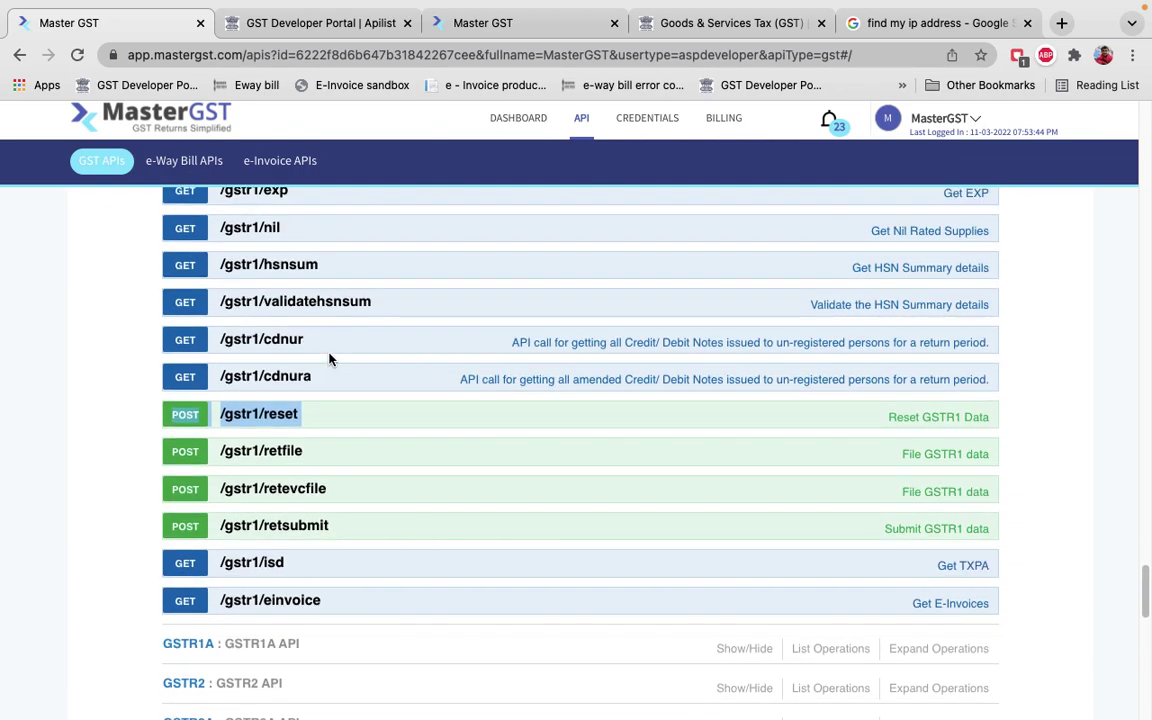
scroll(330, 358, "down", 3)
left_click_drag(883, 449, 987, 442)
scroll(988, 442, "up", 4)
scroll(988, 442, "up", 7)
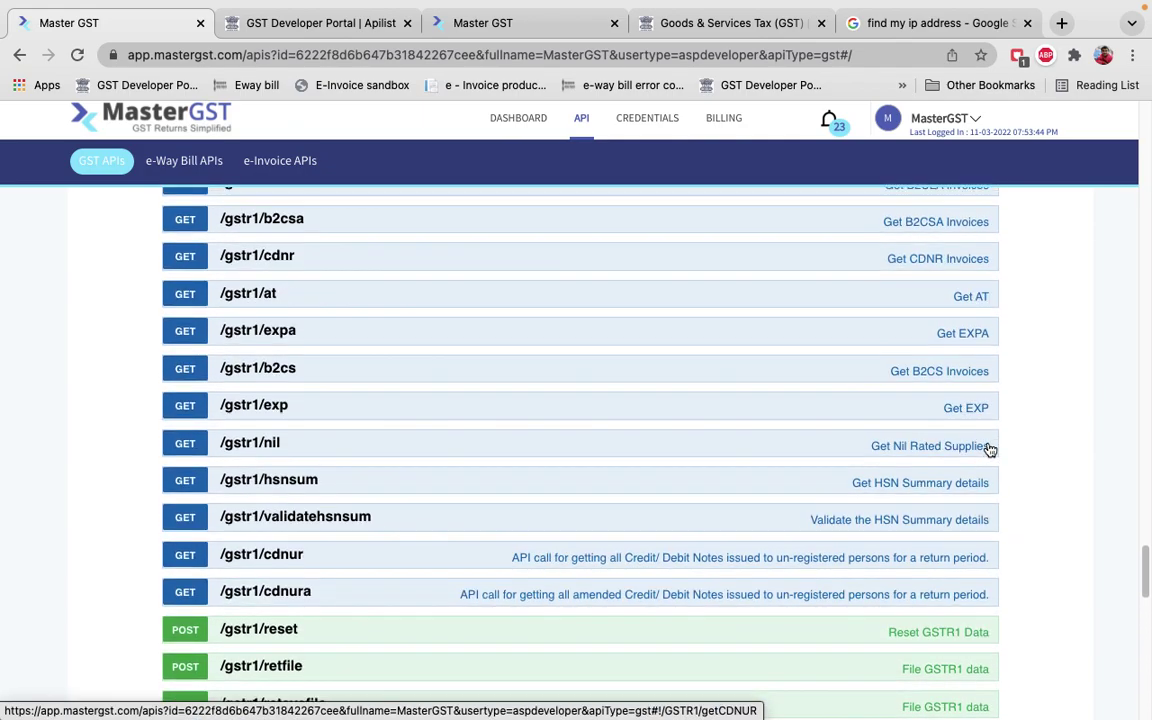
left_click_drag(895, 289, 996, 293)
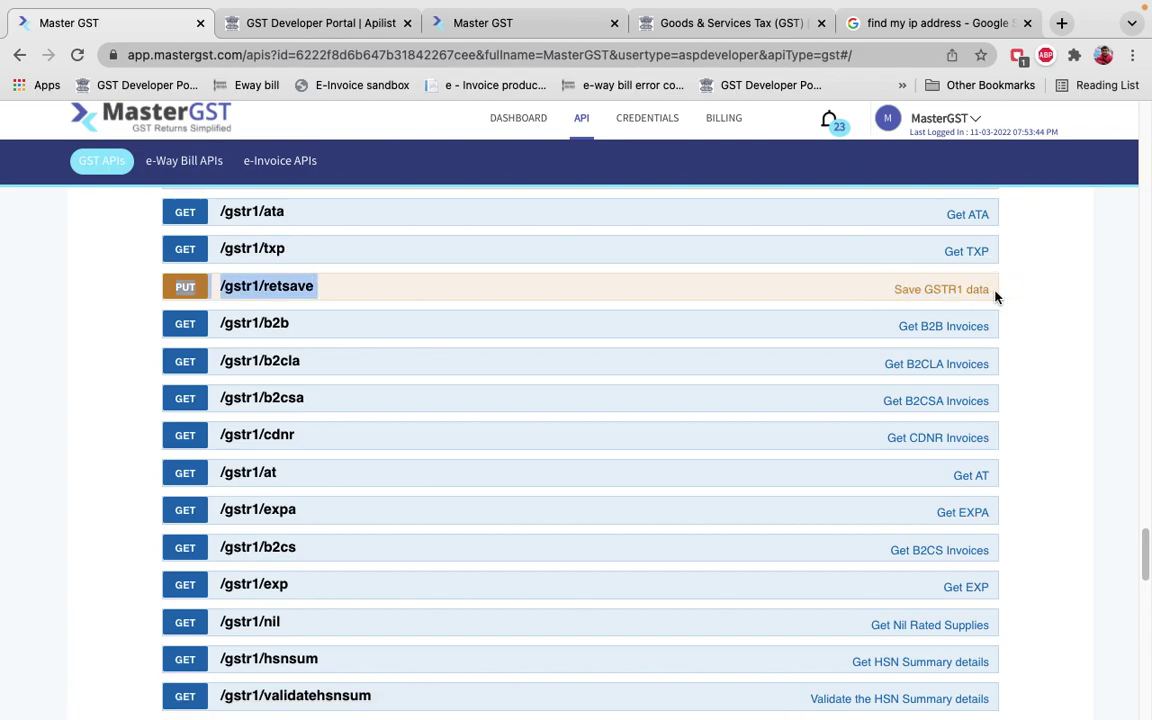
scroll(1032, 442, "down", 8)
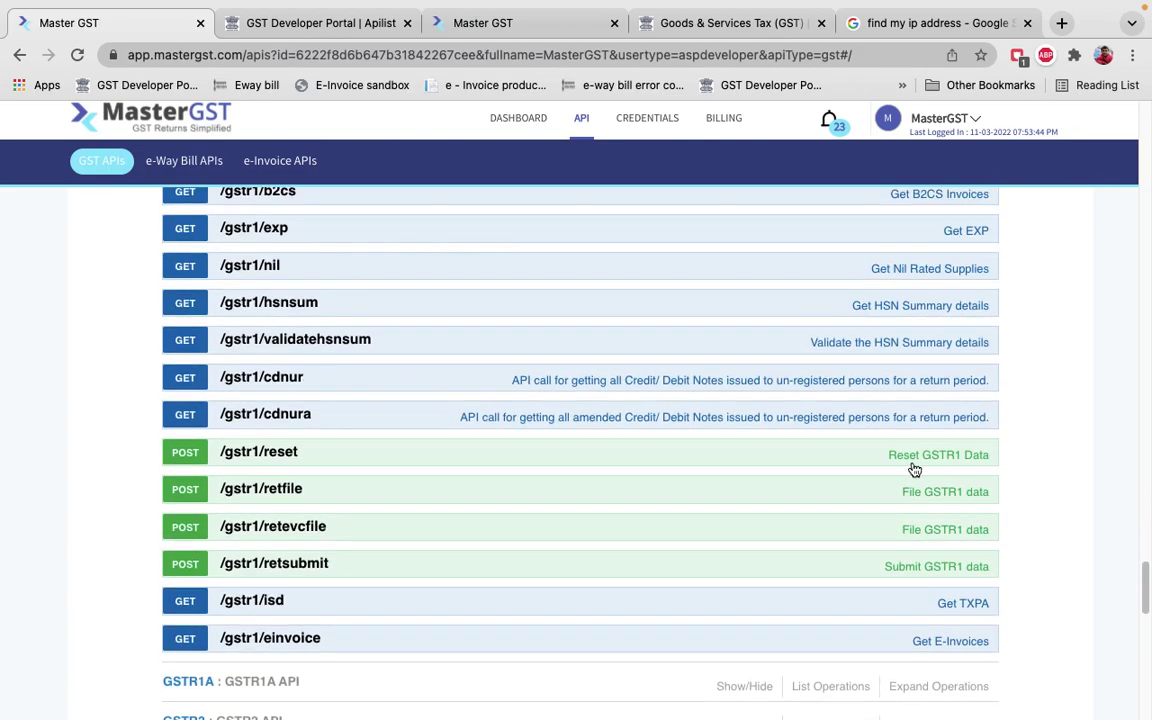
scroll(910, 475, "down", 3)
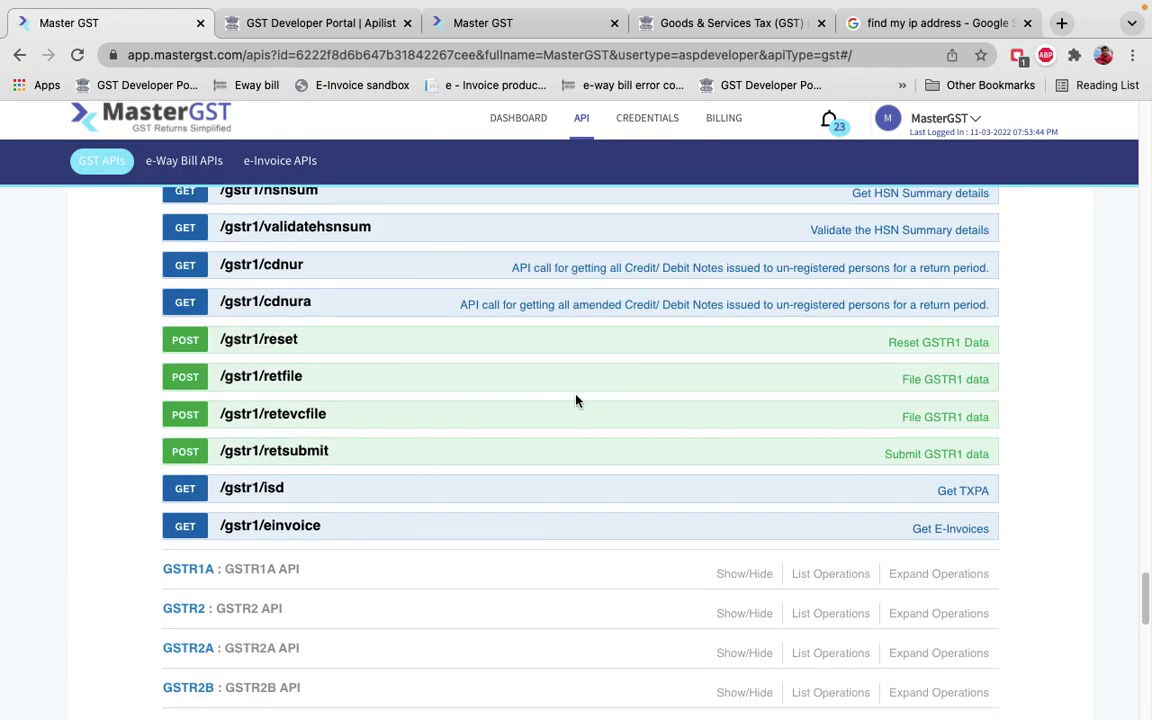
scroll(576, 399, "down", 2)
Expand /gstr1/retevcfile and select the evcotp parameter's 'OTP for EVC' description.
left_click(287, 350)
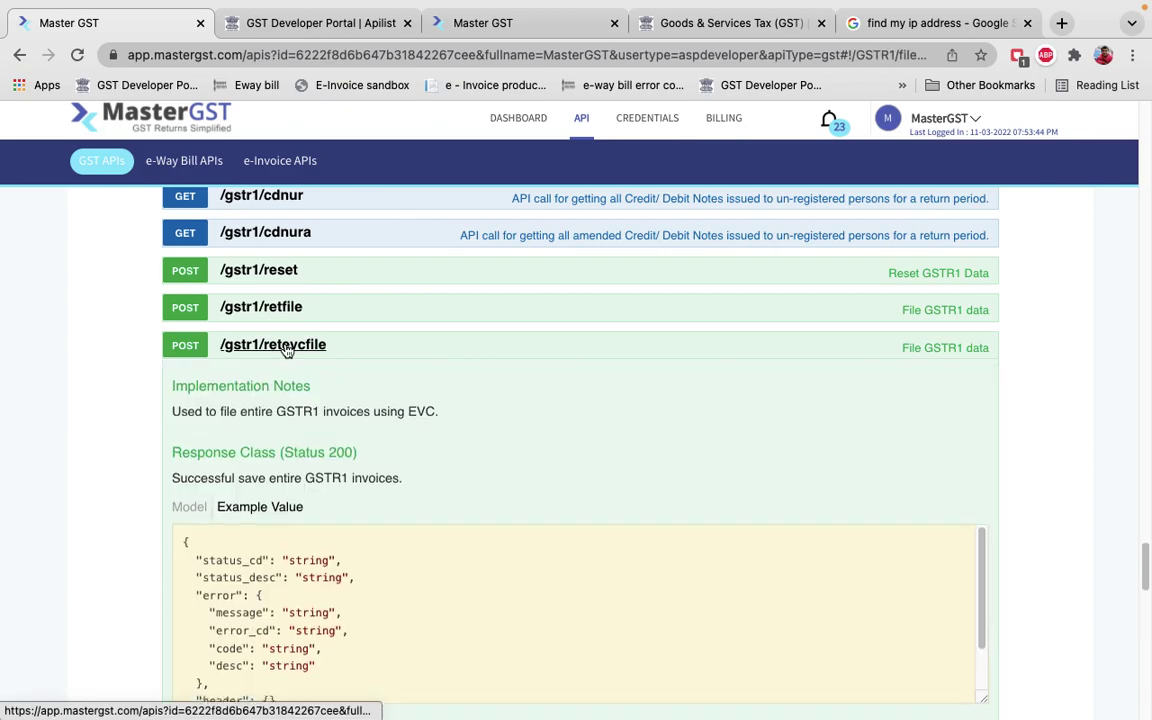
scroll(398, 404, "down", 1)
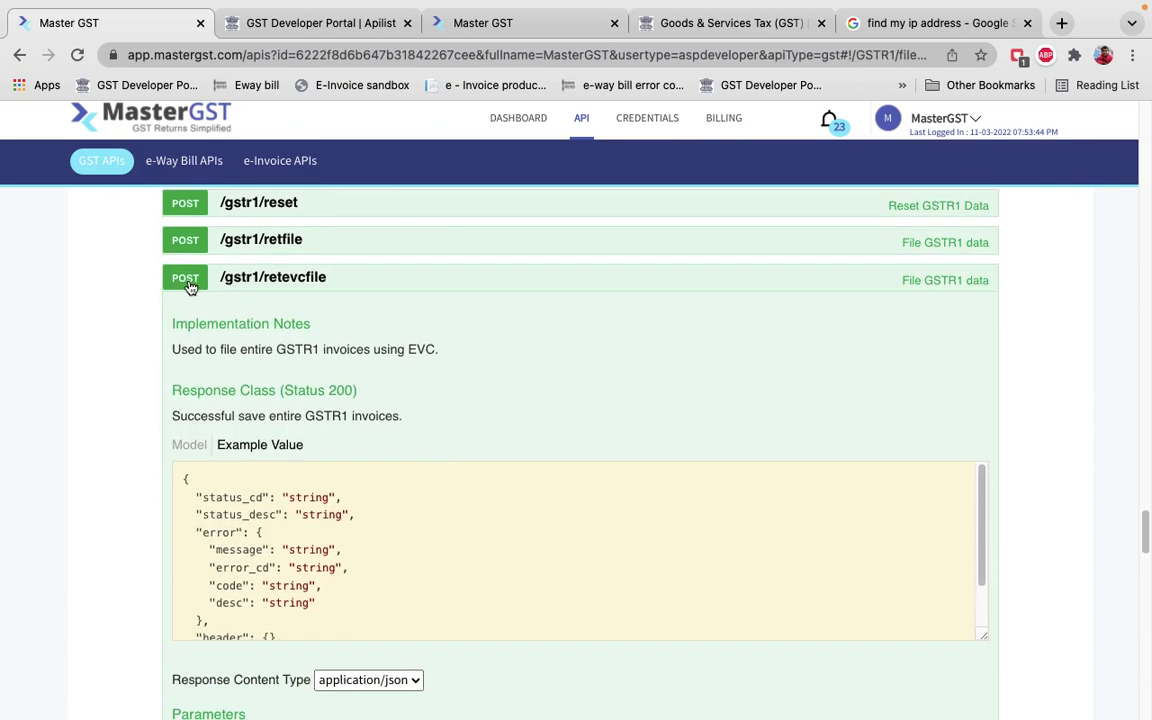
scroll(479, 370, "down", 8)
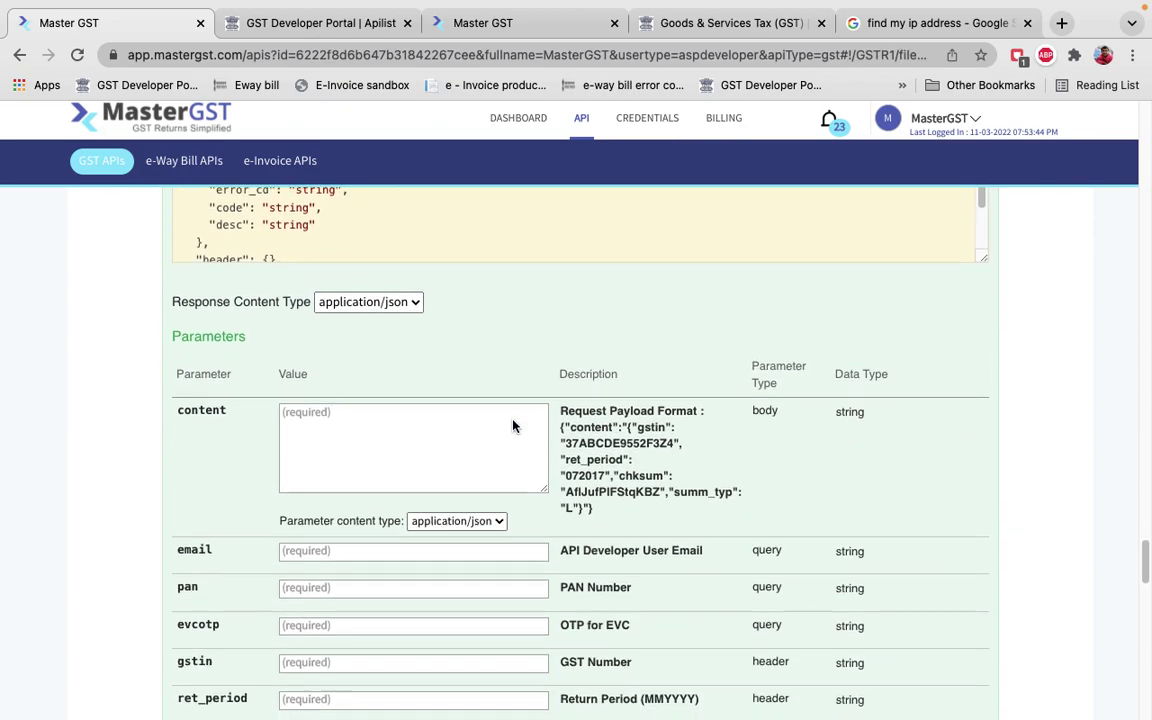
scroll(444, 433, "down", 2)
left_click(355, 516)
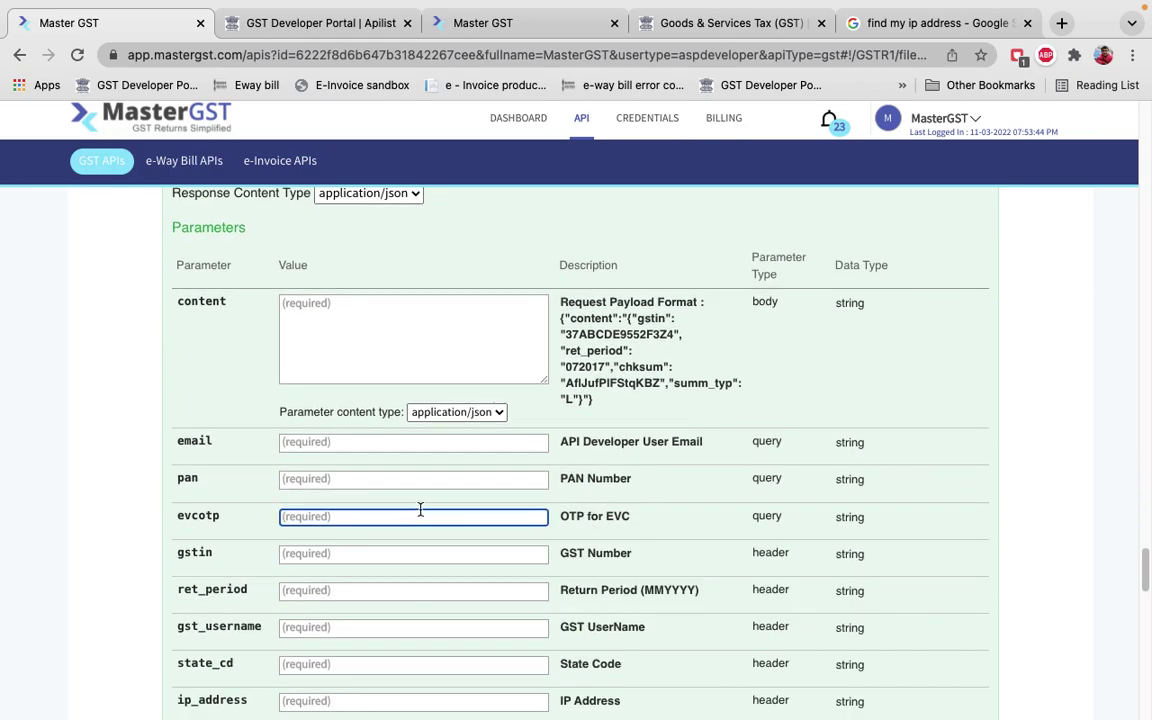
triple_click(621, 515)
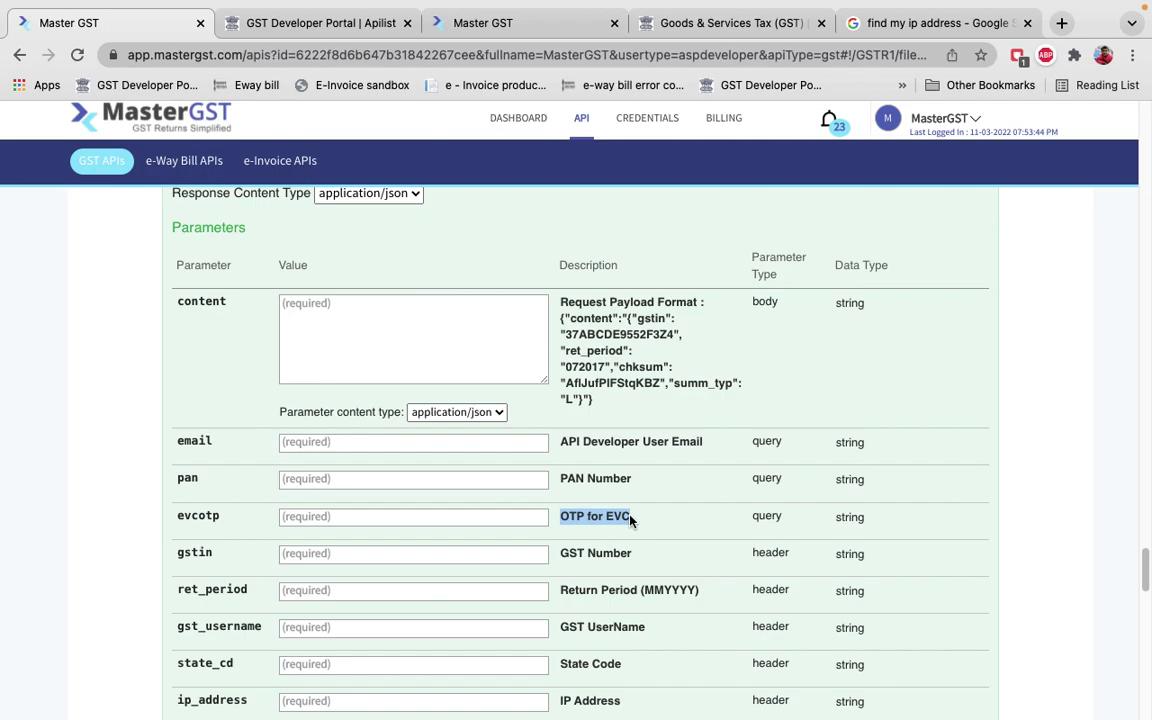
scroll(630, 520, "up", 5)
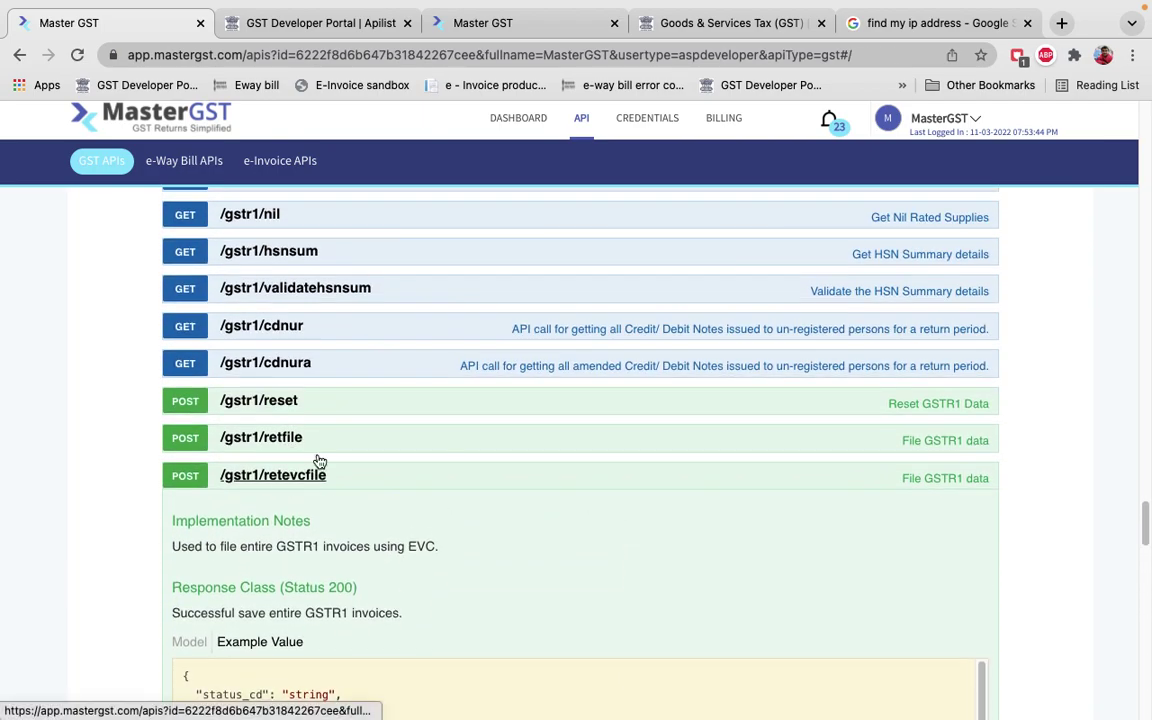
Collapse retevcfile and check the /authentication/otpforevc 'Initiate OTP for EVC' endpoint.
left_click(298, 476)
scroll(501, 337, "up", 10)
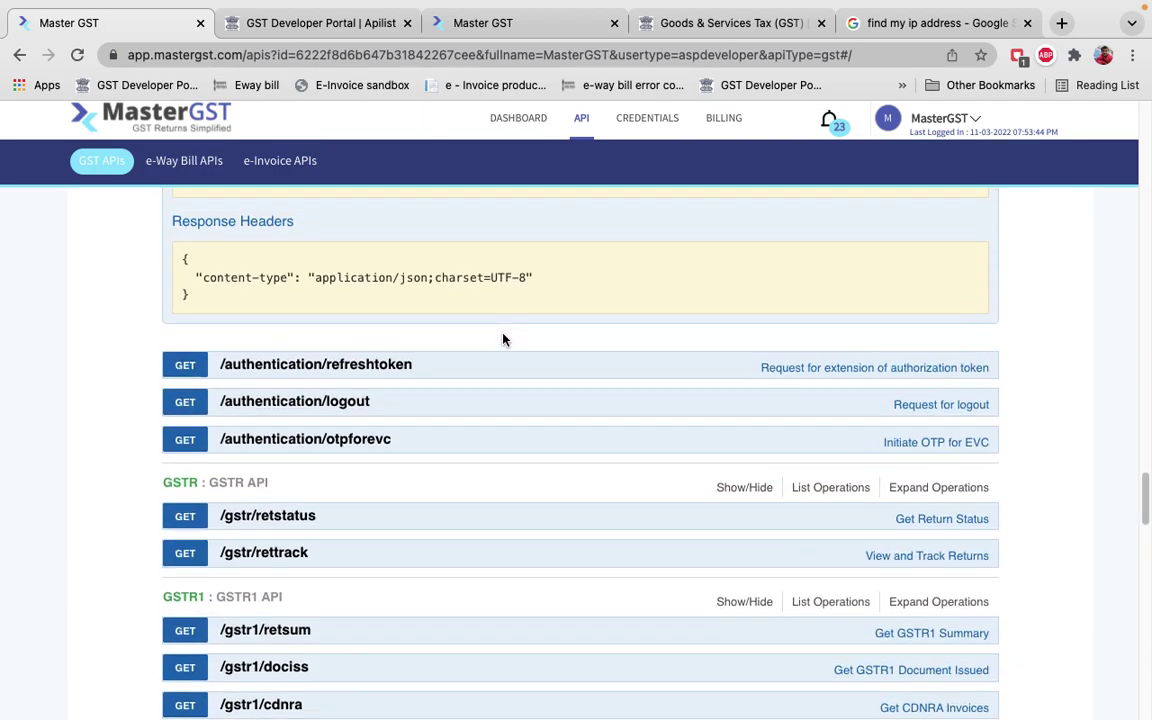
scroll(503, 340, "up", 5)
scroll(503, 340, "down", 10)
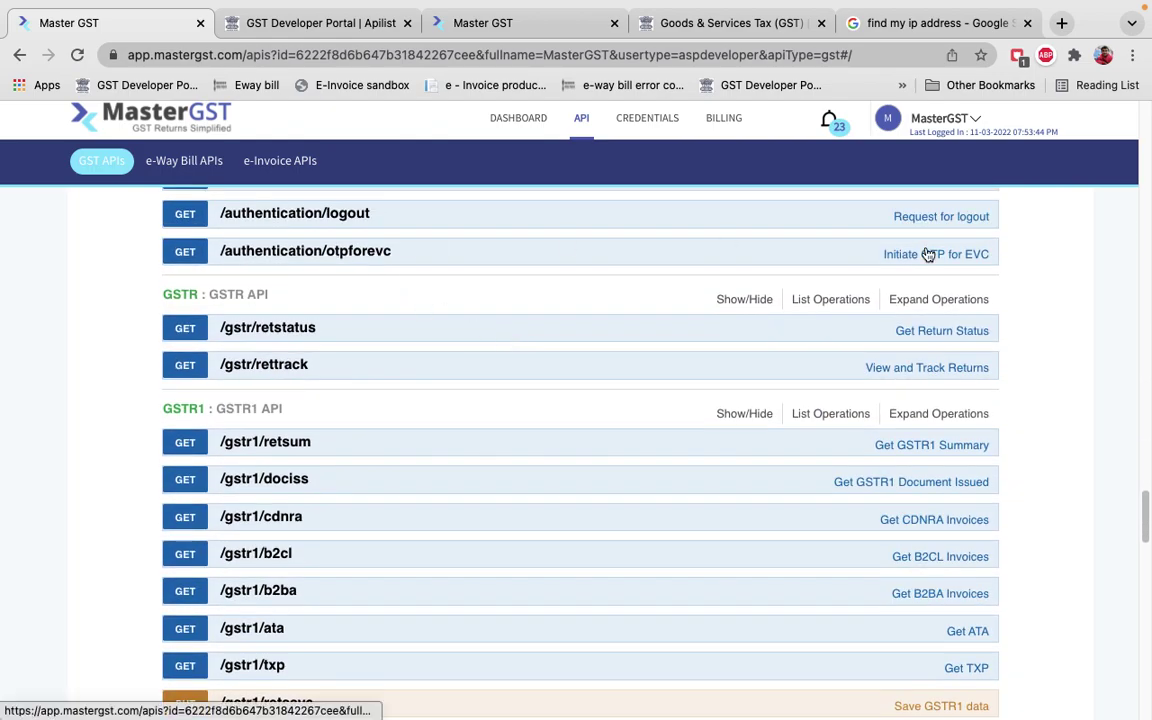
left_click_drag(869, 254, 988, 255)
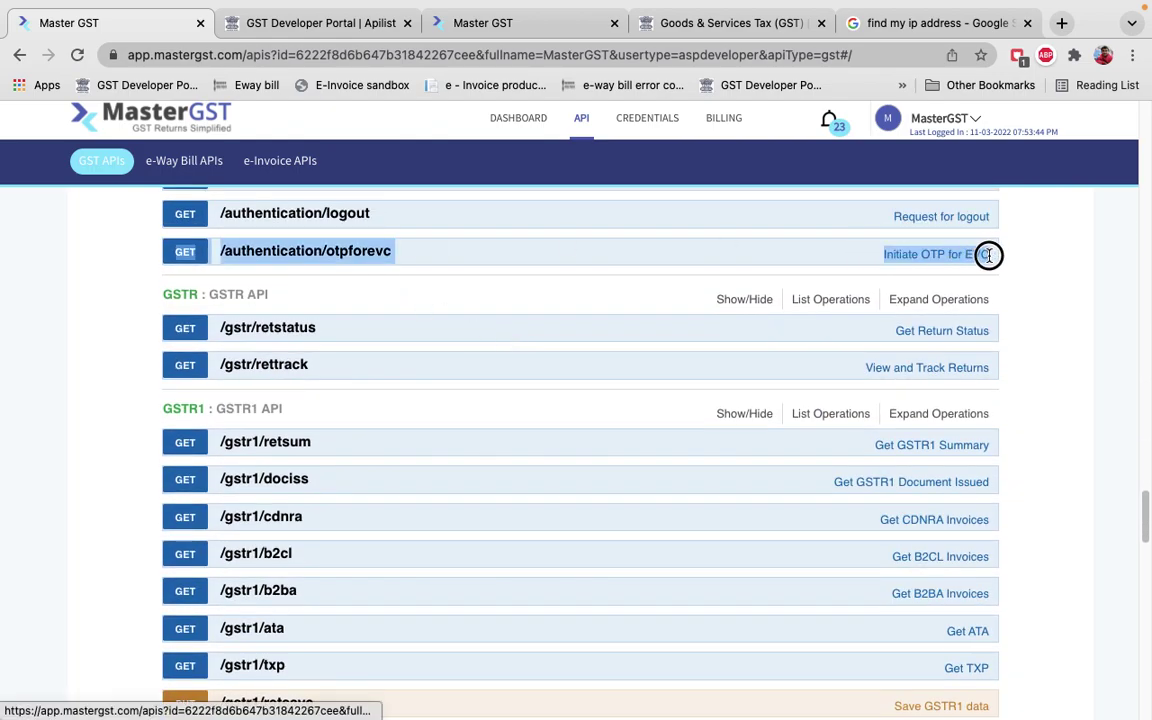
left_click(300, 256)
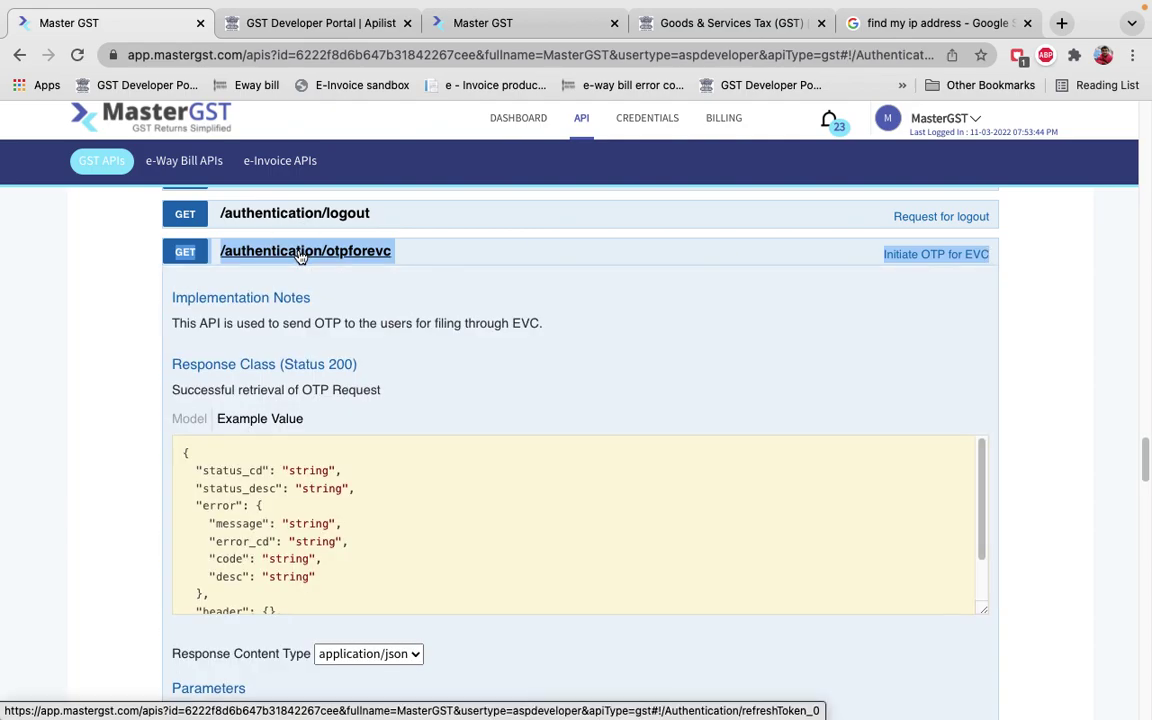
left_click(300, 256)
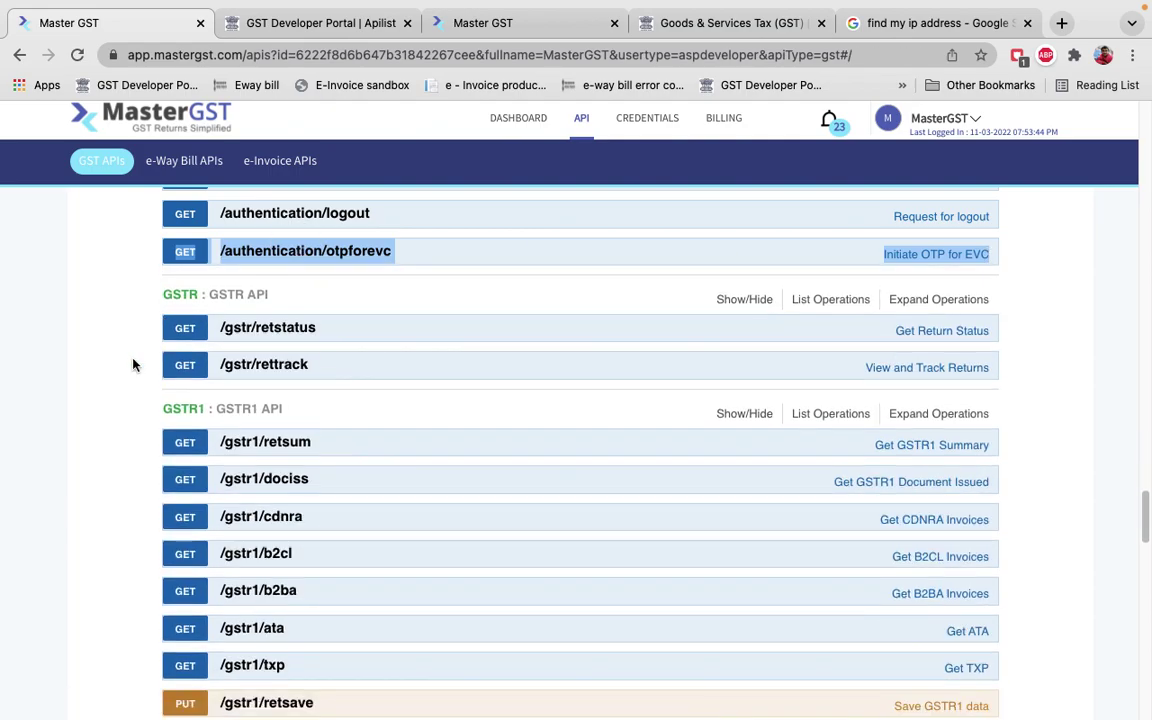
Reopen /gstr1/retevcfile, review evcotp and the content payload format, then switch to the portal.
scroll(131, 371, "down", 1)
scroll(131, 371, "down", 10)
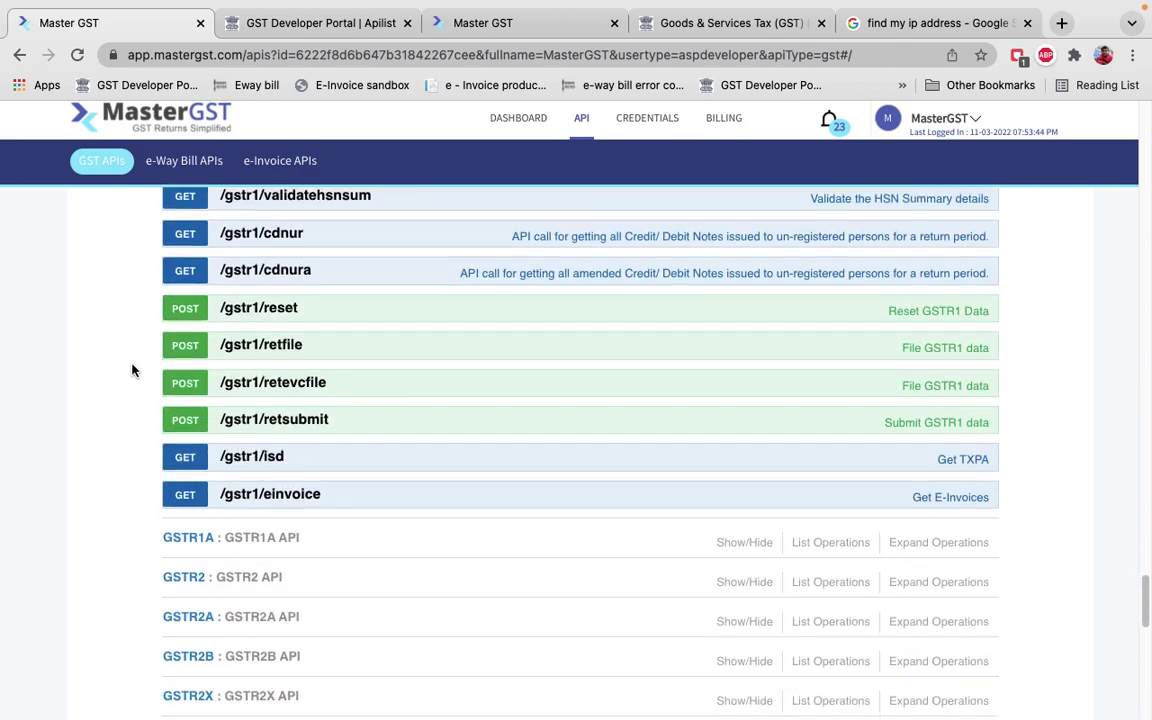
left_click(272, 339)
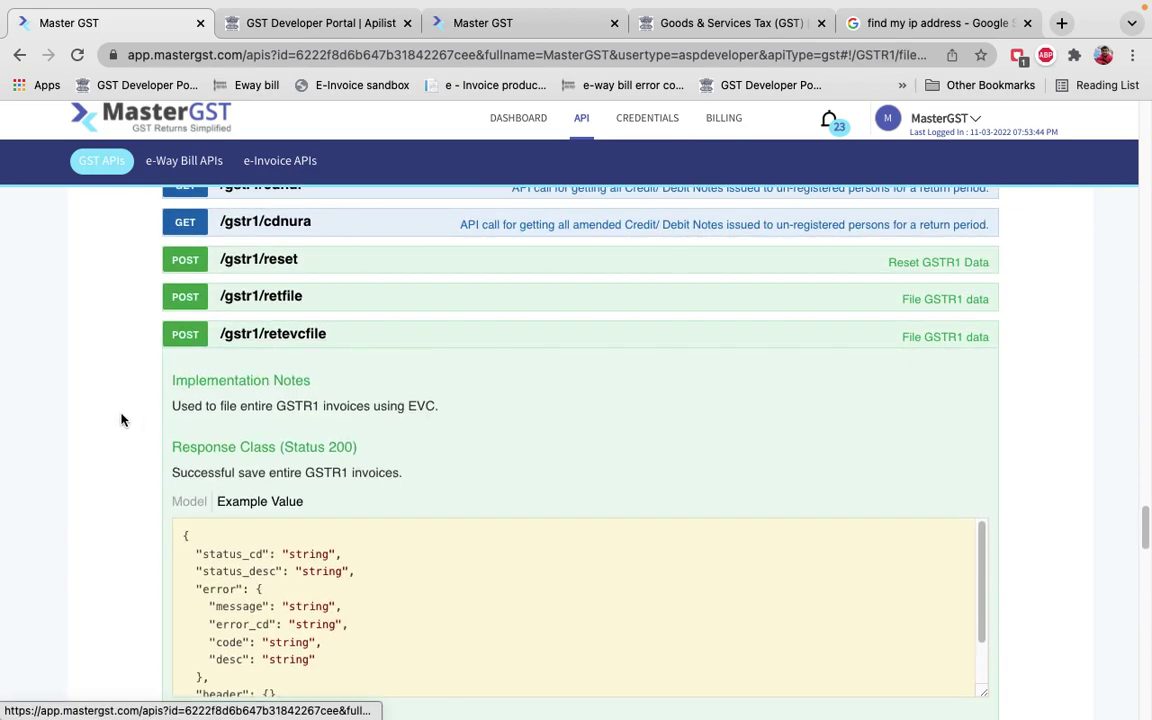
scroll(121, 417, "down", 5)
left_click(305, 459)
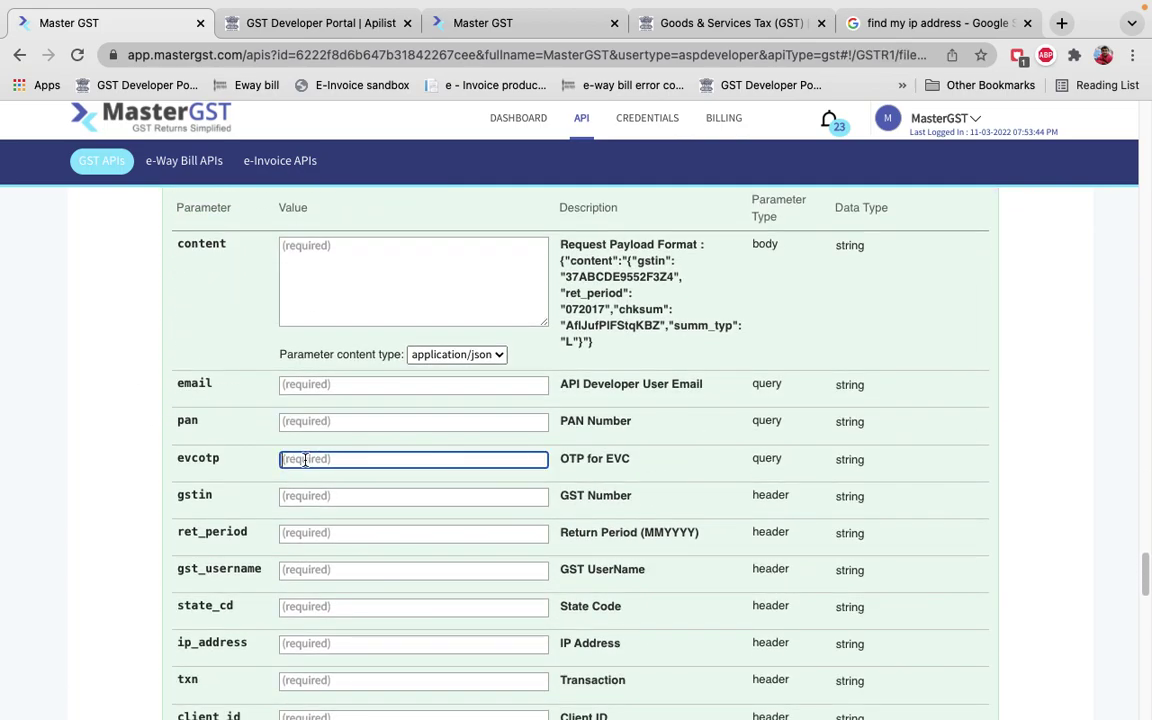
scroll(474, 413, "up", 3)
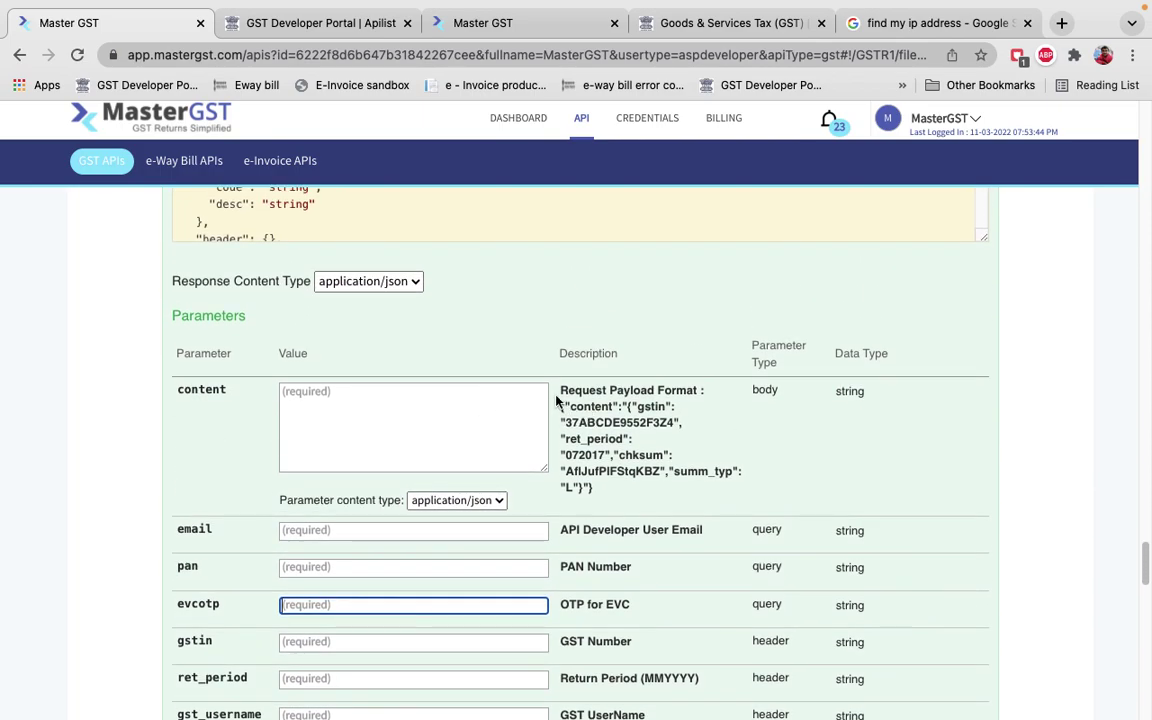
left_click_drag(562, 389, 611, 494)
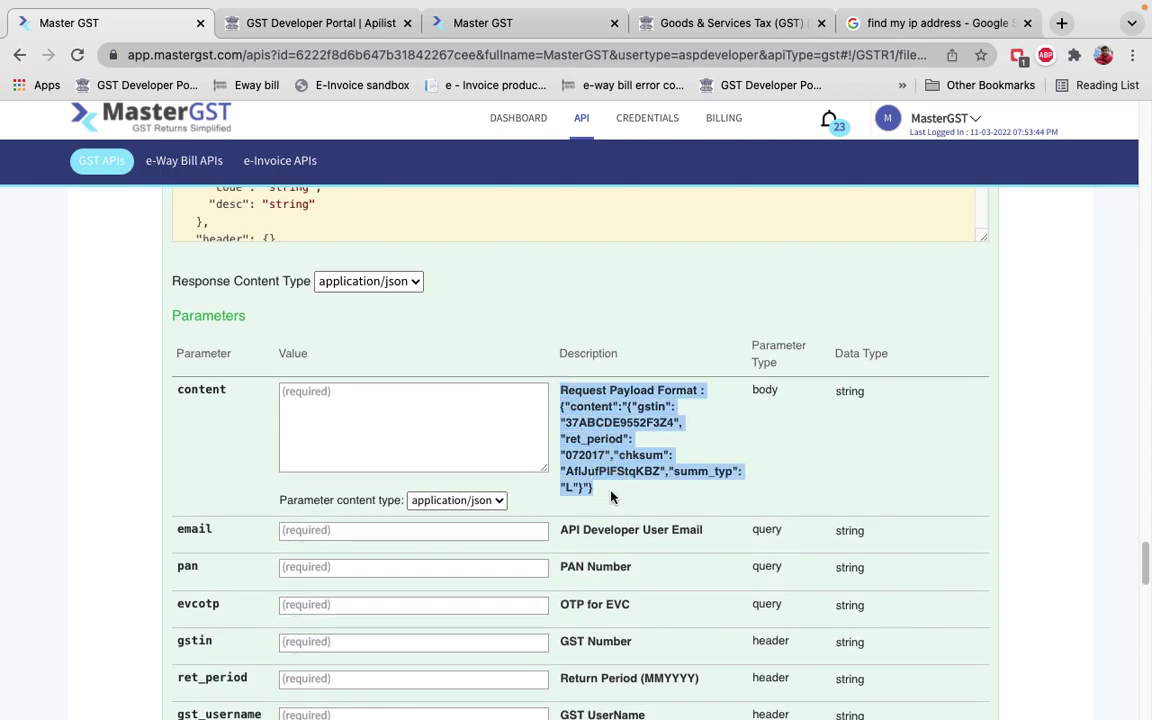
left_click(318, 22)
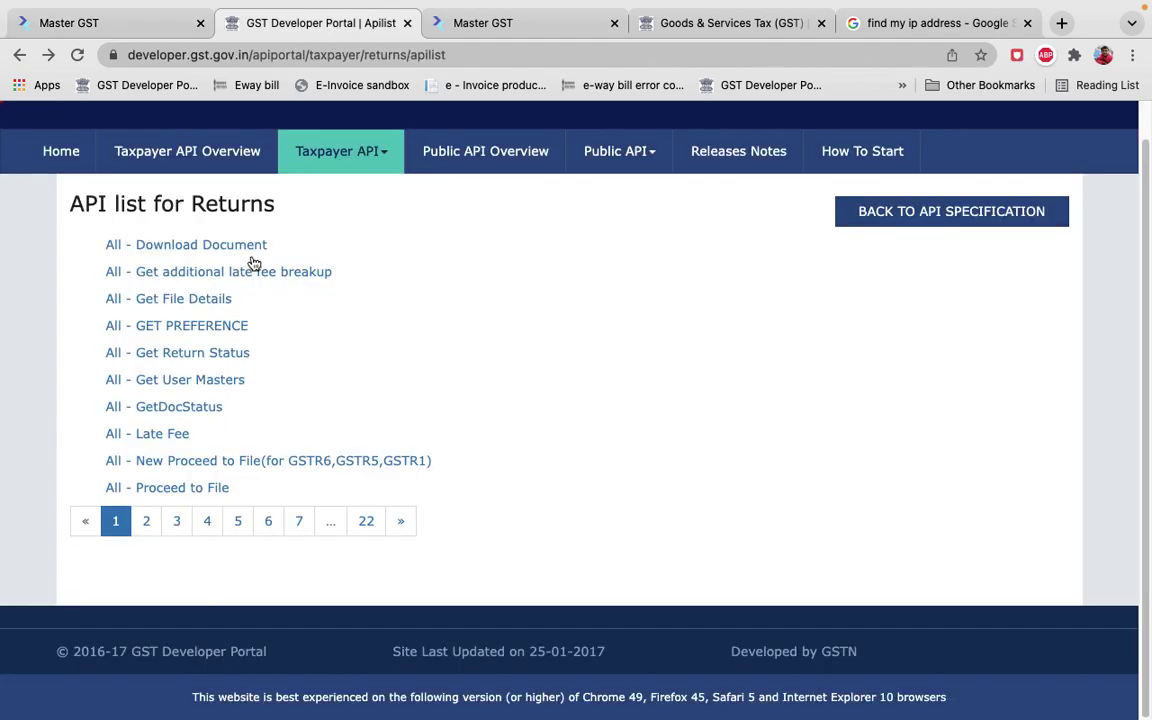
Review the GSTR1 - Submit Gstr1 v3.1 request payload JSON on page 5, then return to MasterGST.
left_click(242, 522)
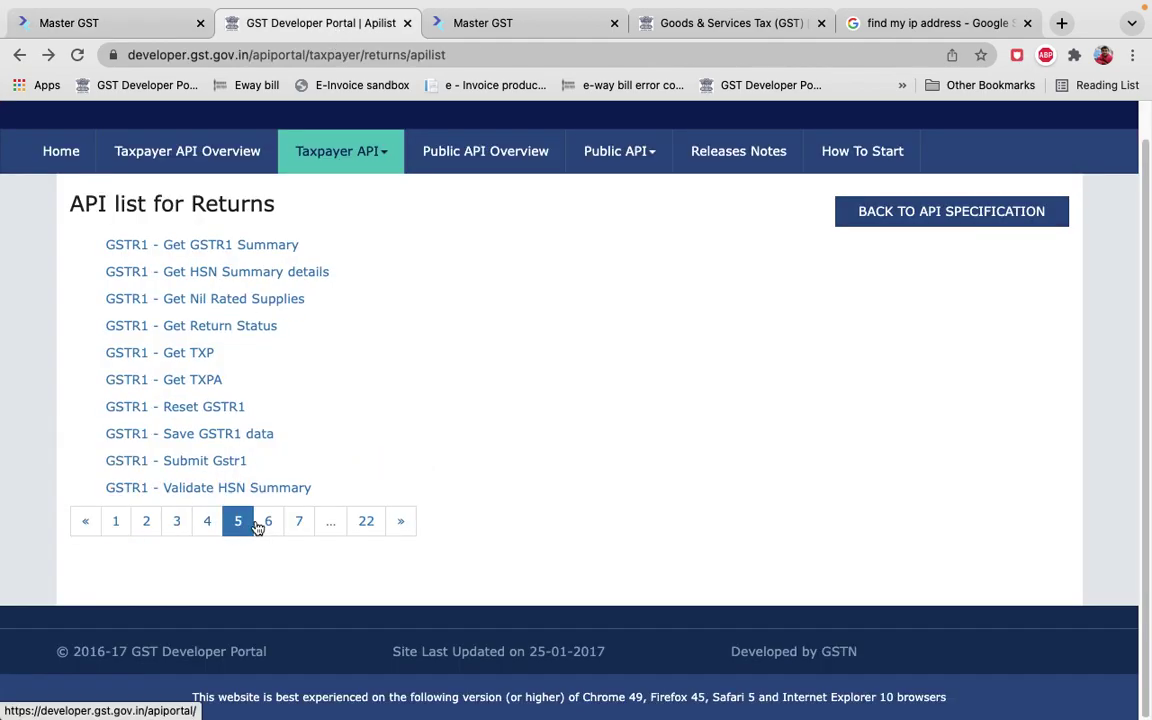
left_click(226, 461)
scroll(154, 441, "down", 2)
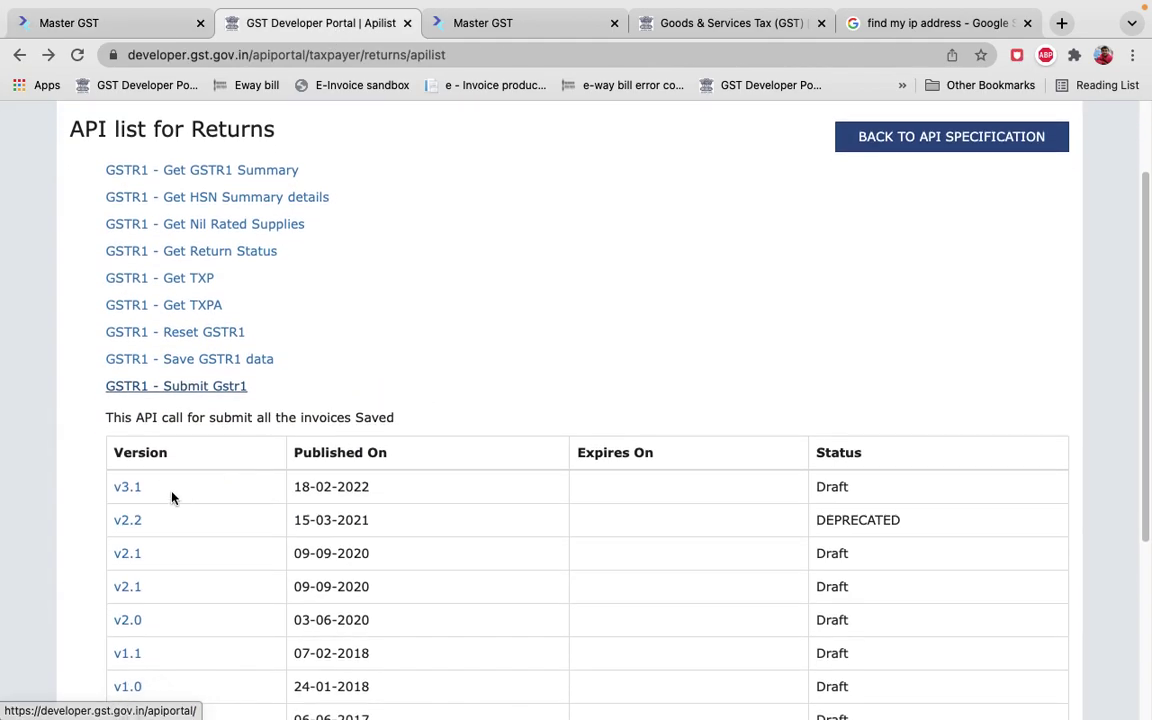
left_click(128, 487)
scroll(134, 489, "down", 2)
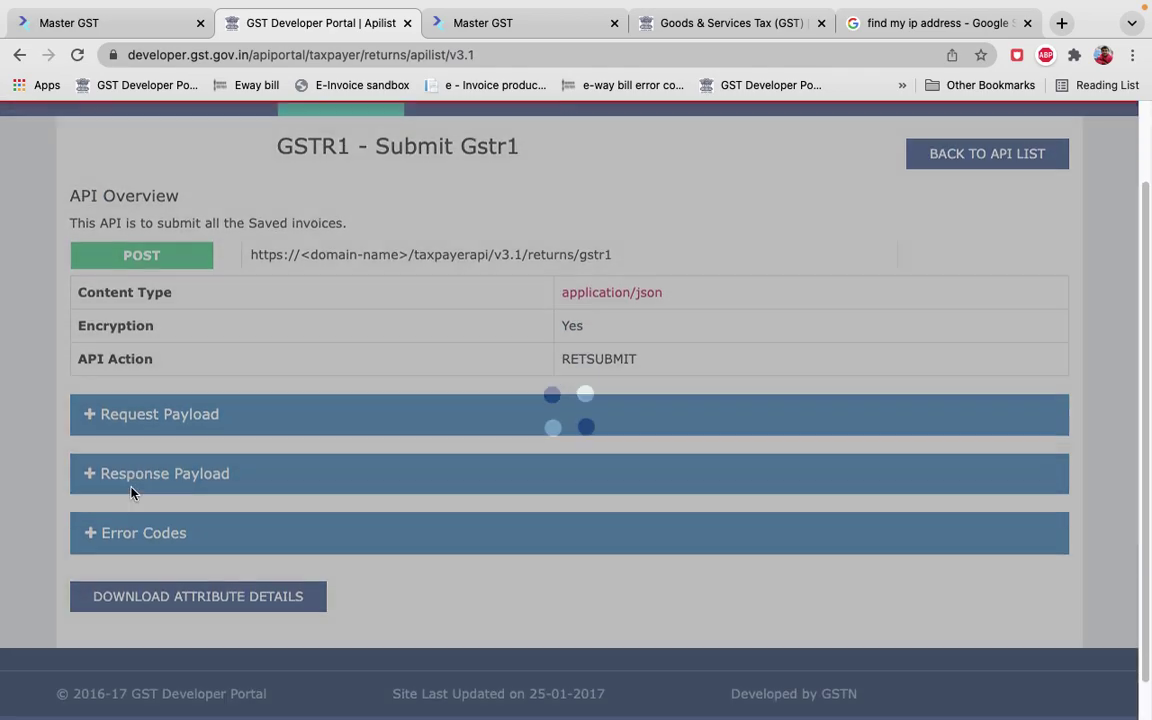
left_click(109, 421)
scroll(116, 424, "down", 2)
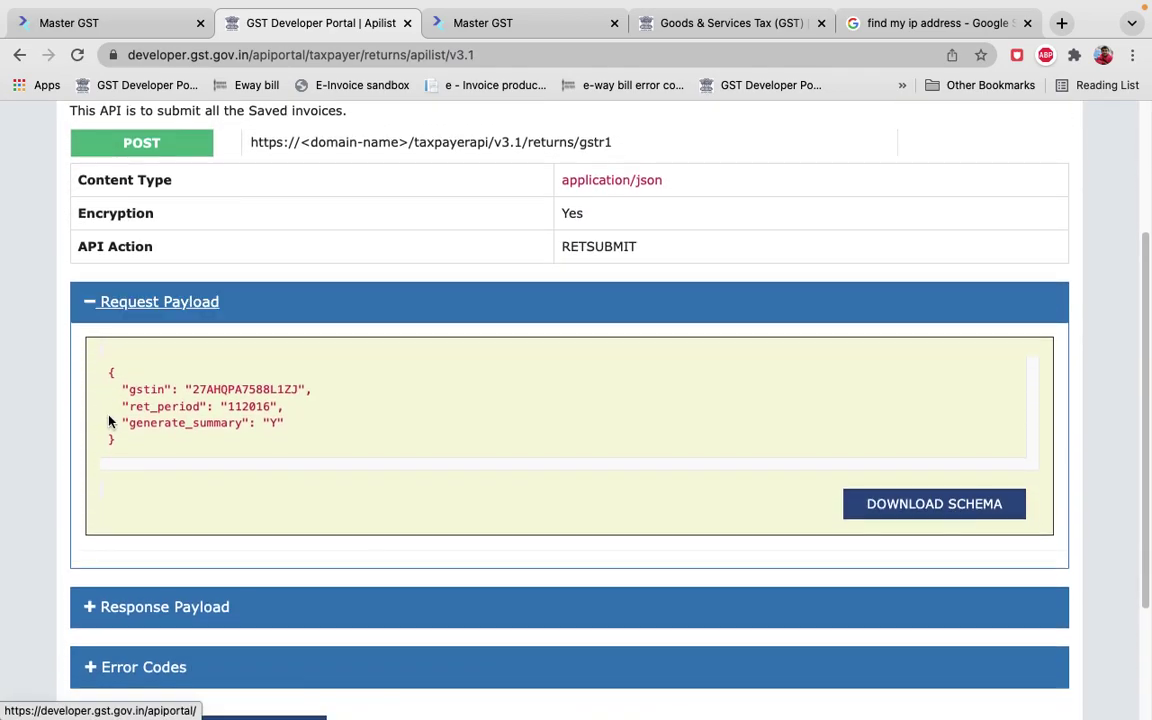
left_click_drag(121, 442, 113, 372)
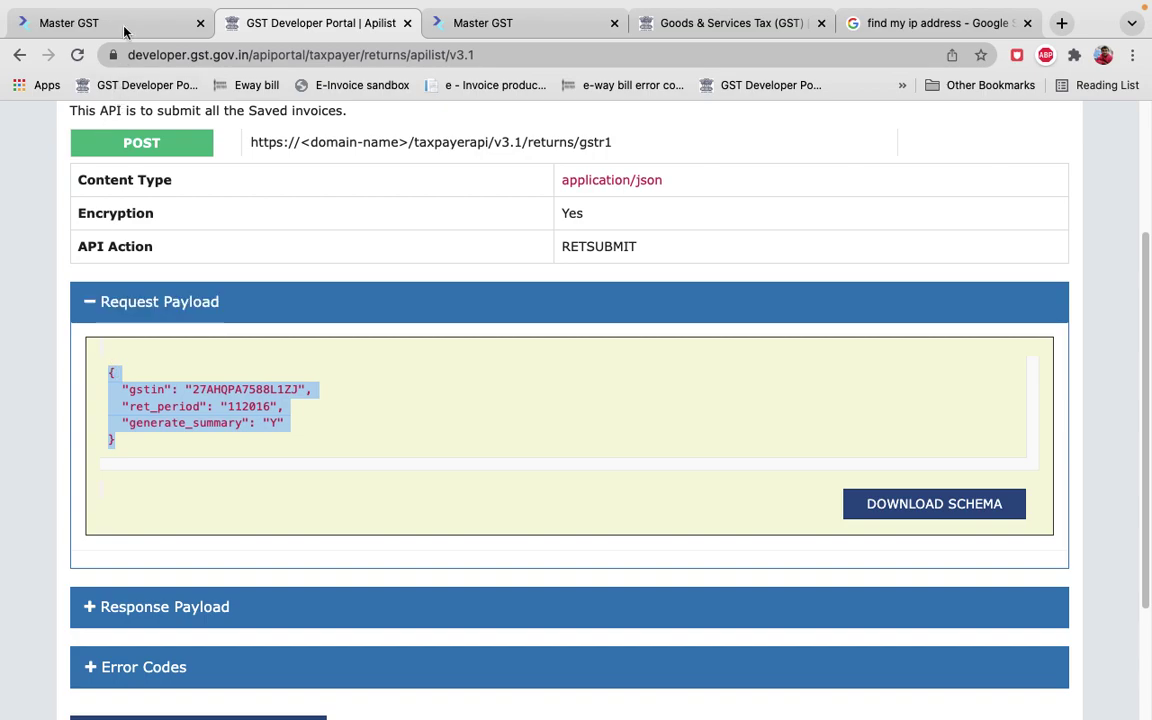
left_click(125, 30)
left_click(314, 25)
left_click(157, 25)
scroll(229, 346, "up", 6)
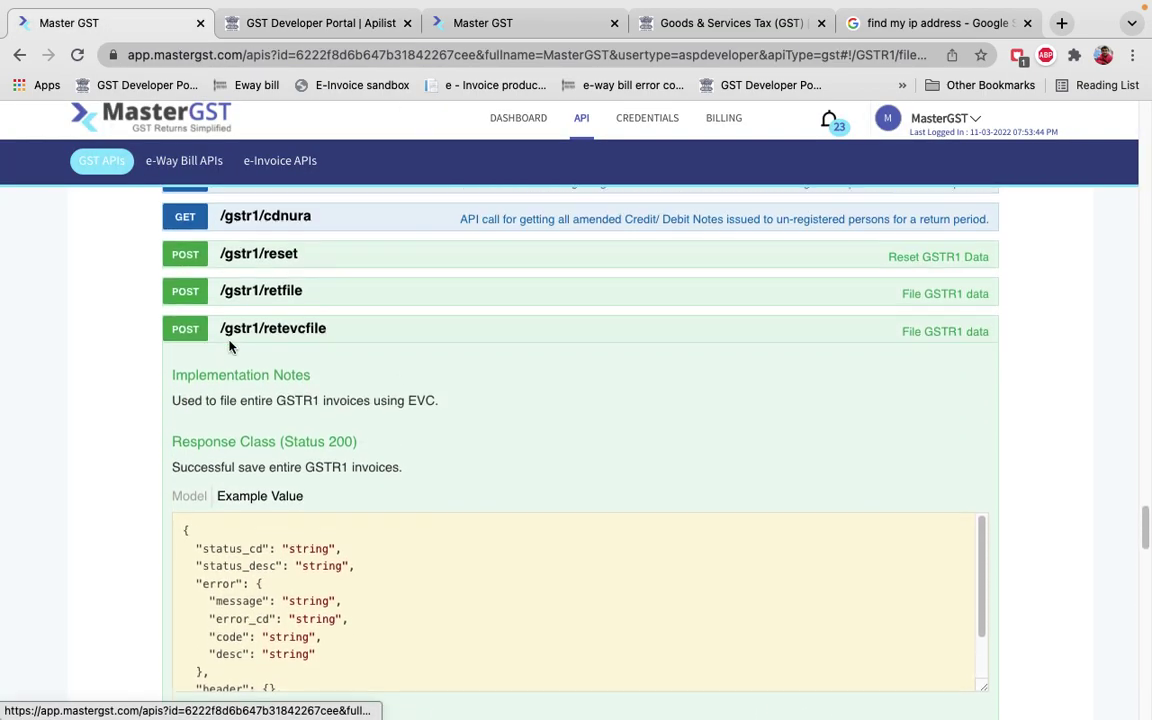
Collapse /gstr1/retevcfile and expand the GET /gstr/retstatus operation.
left_click(262, 414)
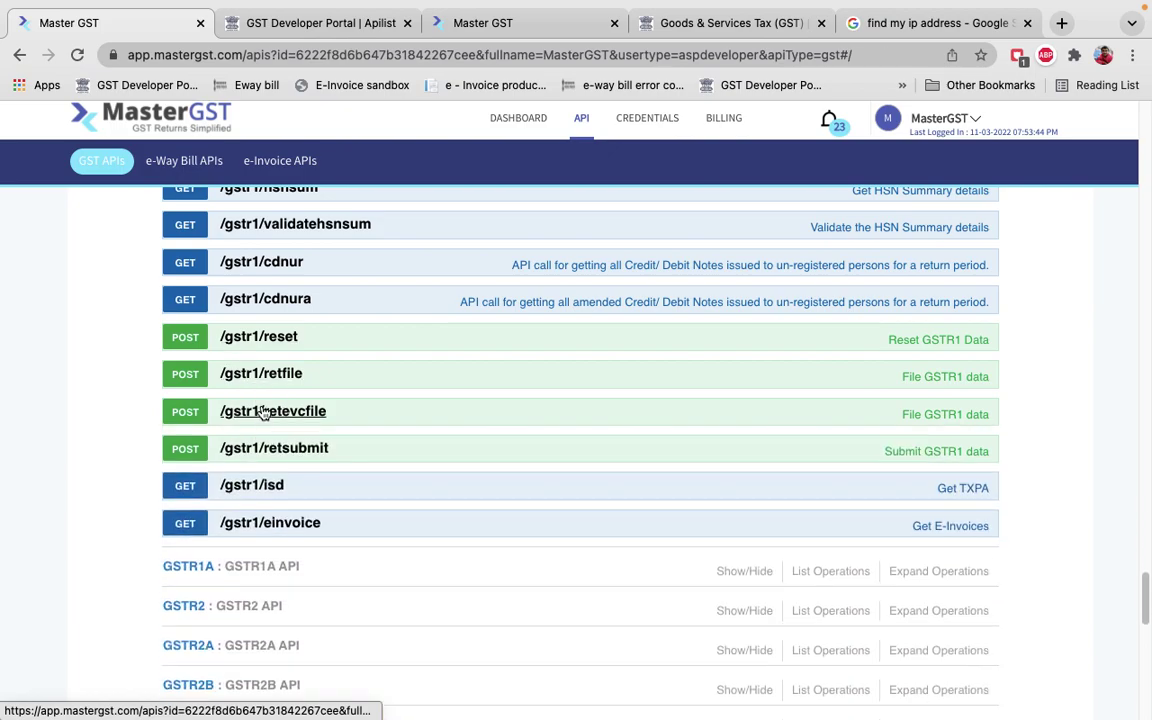
scroll(380, 329, "up", 5)
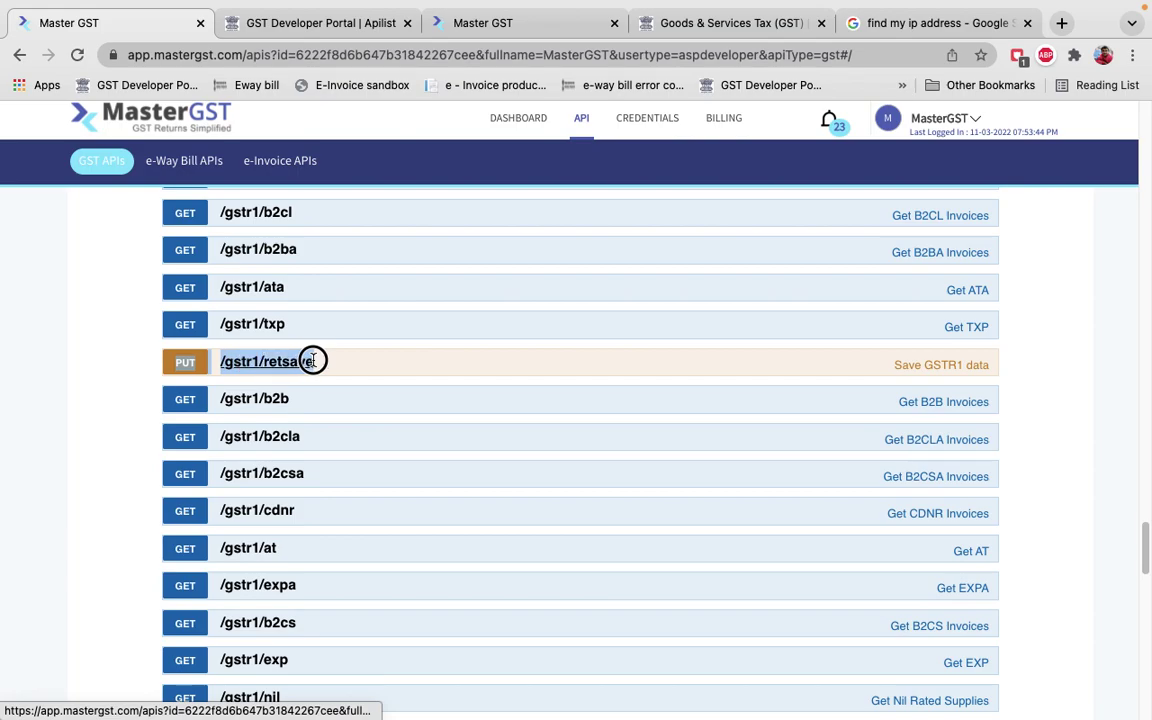
scroll(85, 418, "down", 5)
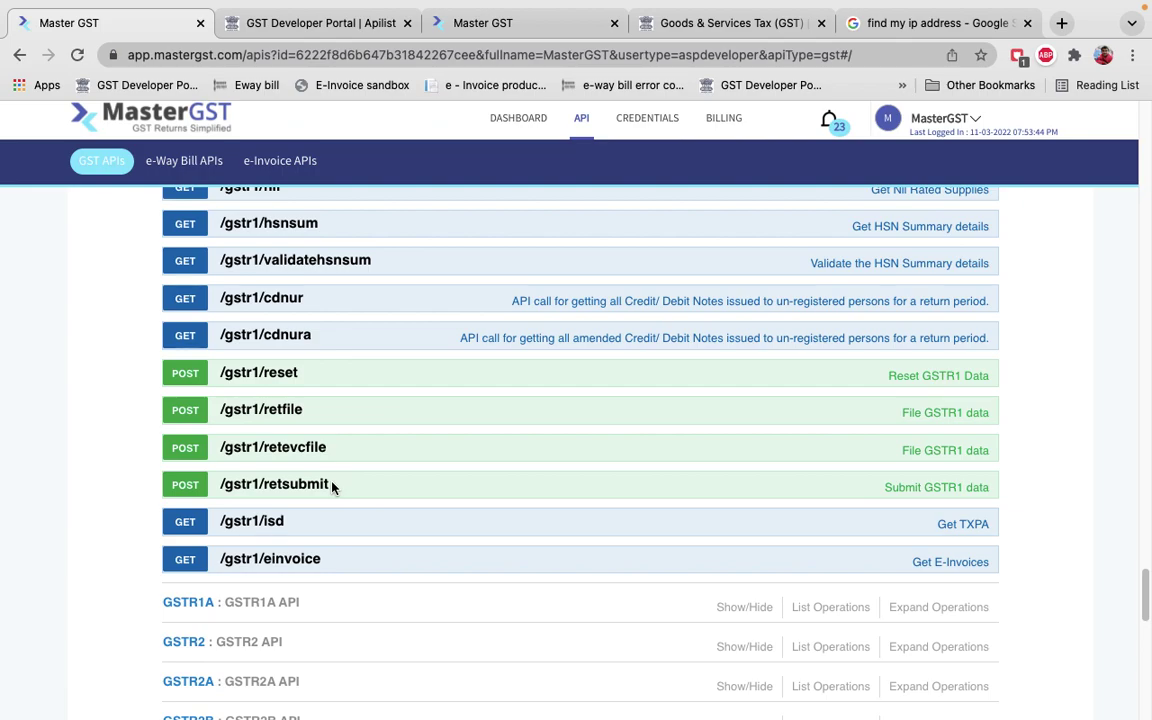
scroll(340, 490, "up", 10)
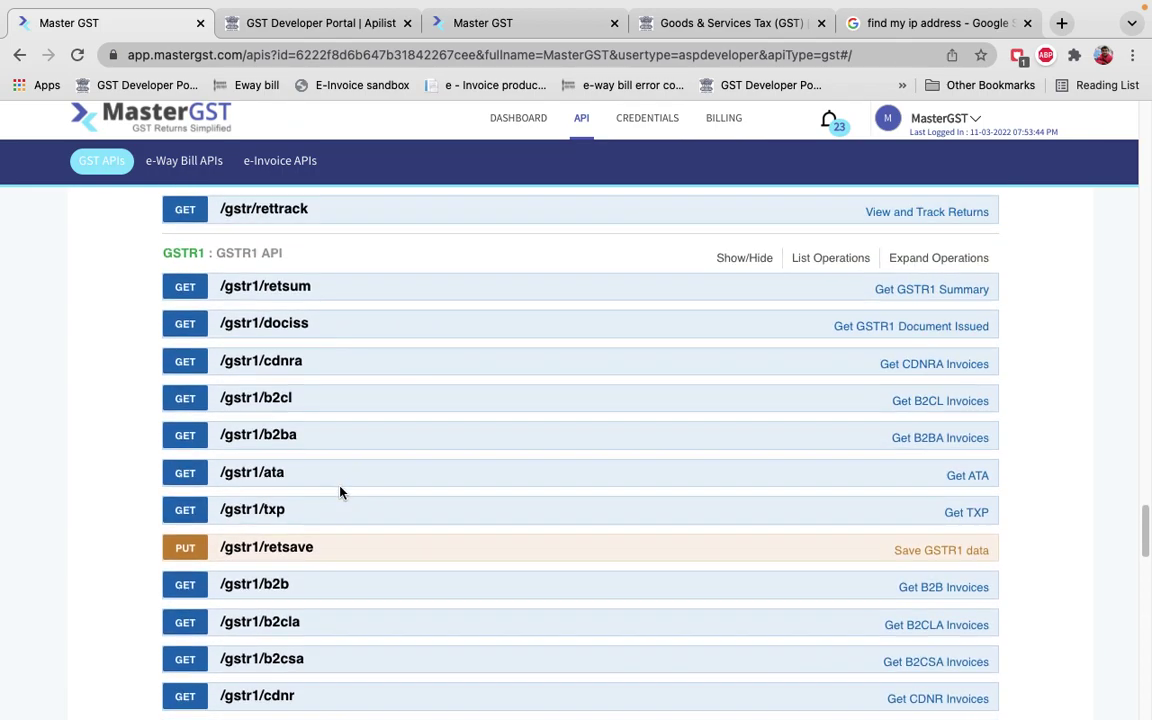
left_click(288, 368)
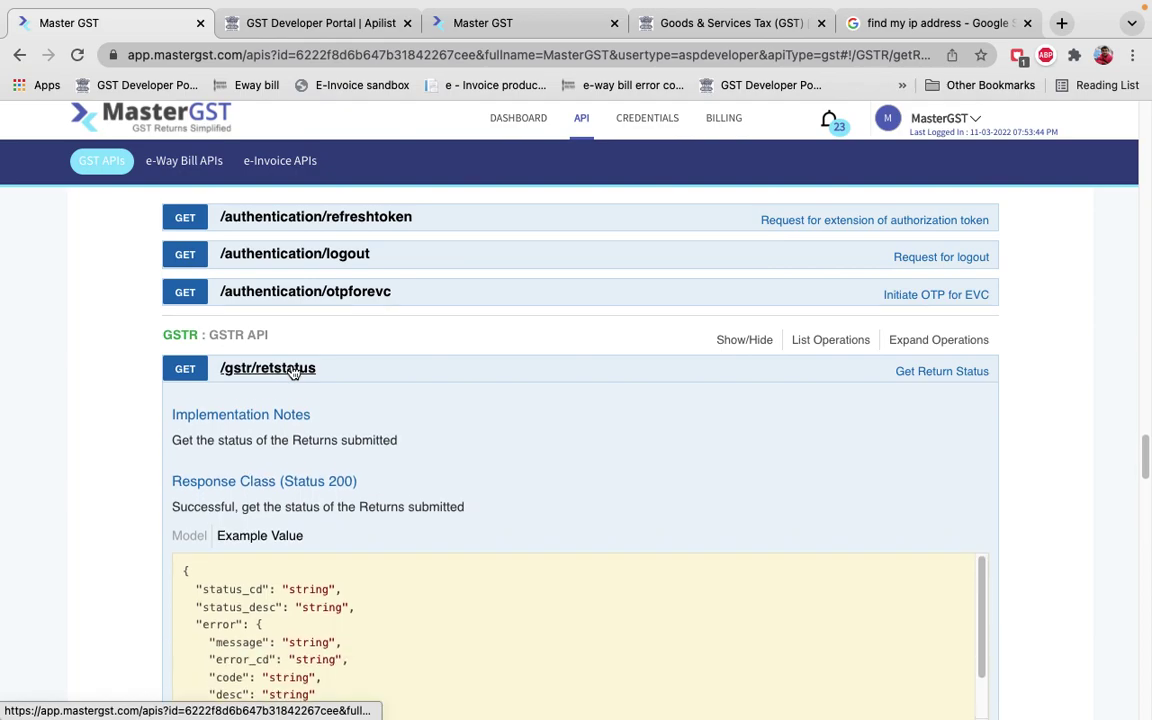
Scroll through the retstatus parameters and open the GSTR2A API section.
scroll(290, 370, "down", 6)
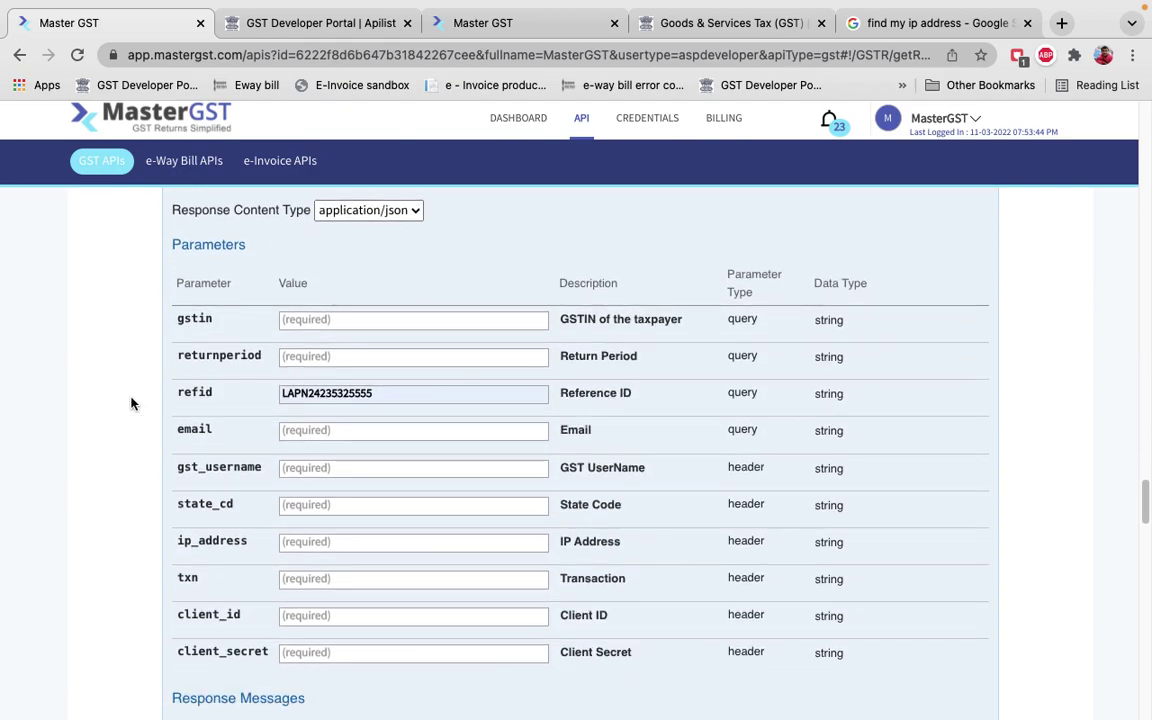
scroll(130, 403, "down", 10)
scroll(130, 403, "down", 5)
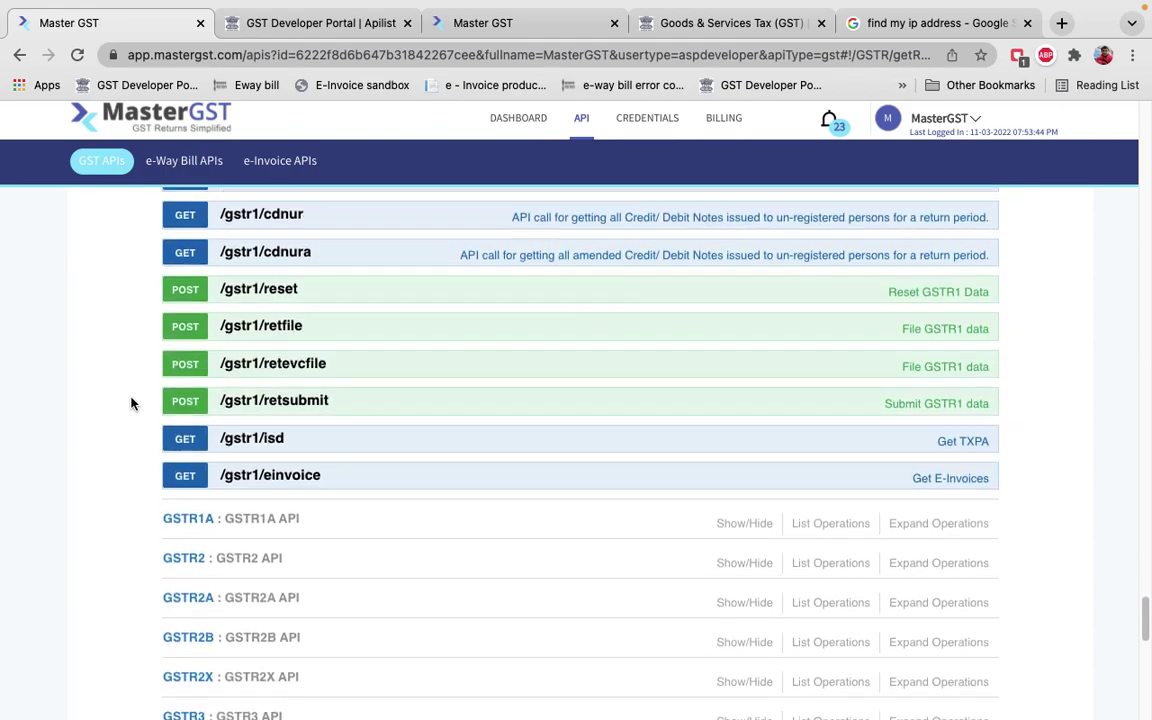
scroll(130, 403, "down", 2)
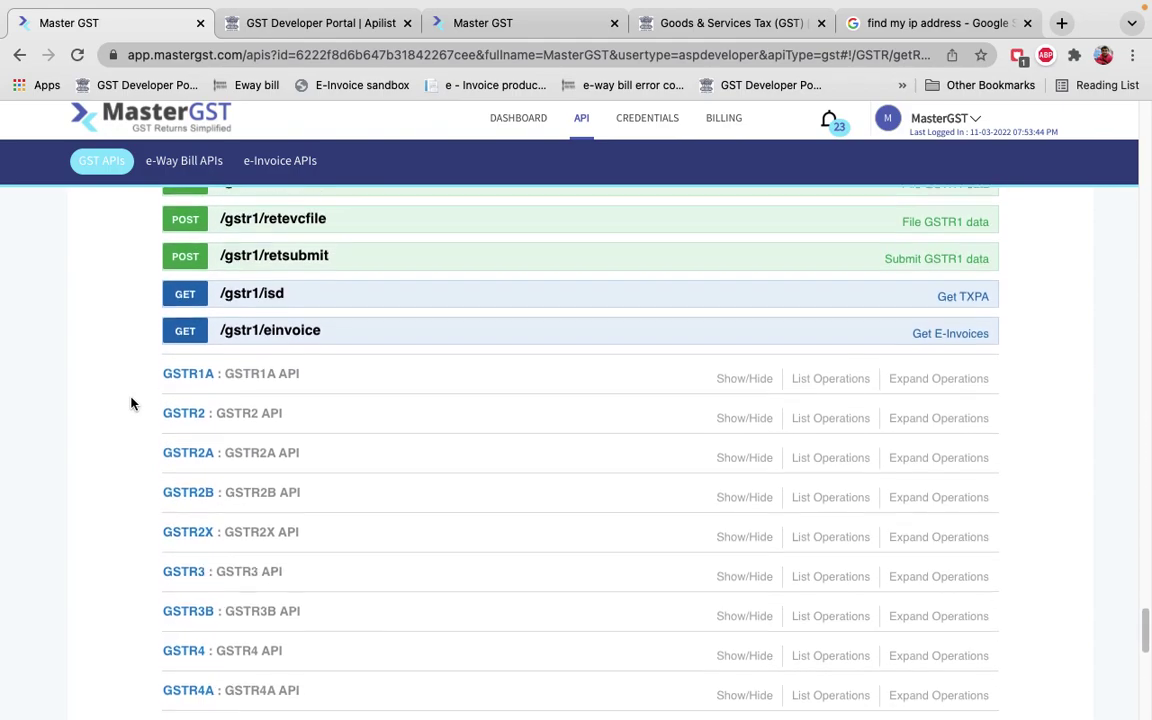
scroll(130, 403, "down", 1)
left_click(200, 411)
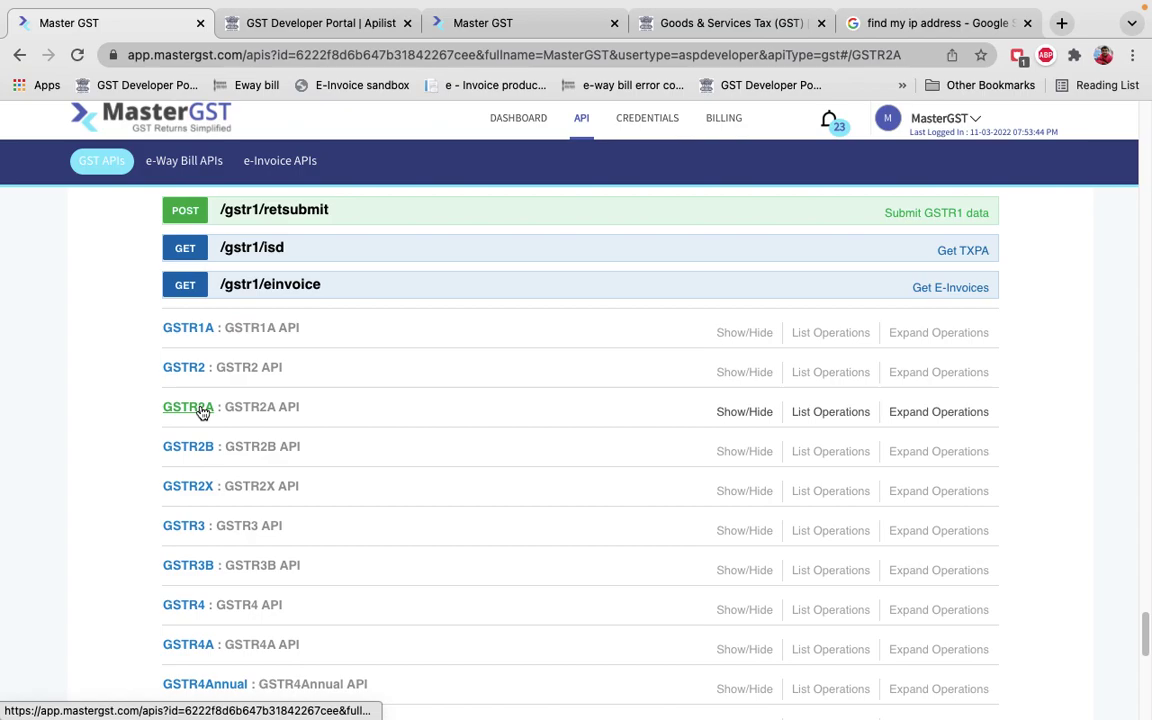
Expand the /gstr2a/b2b operation and focus its email parameter field.
scroll(111, 455, "down", 2)
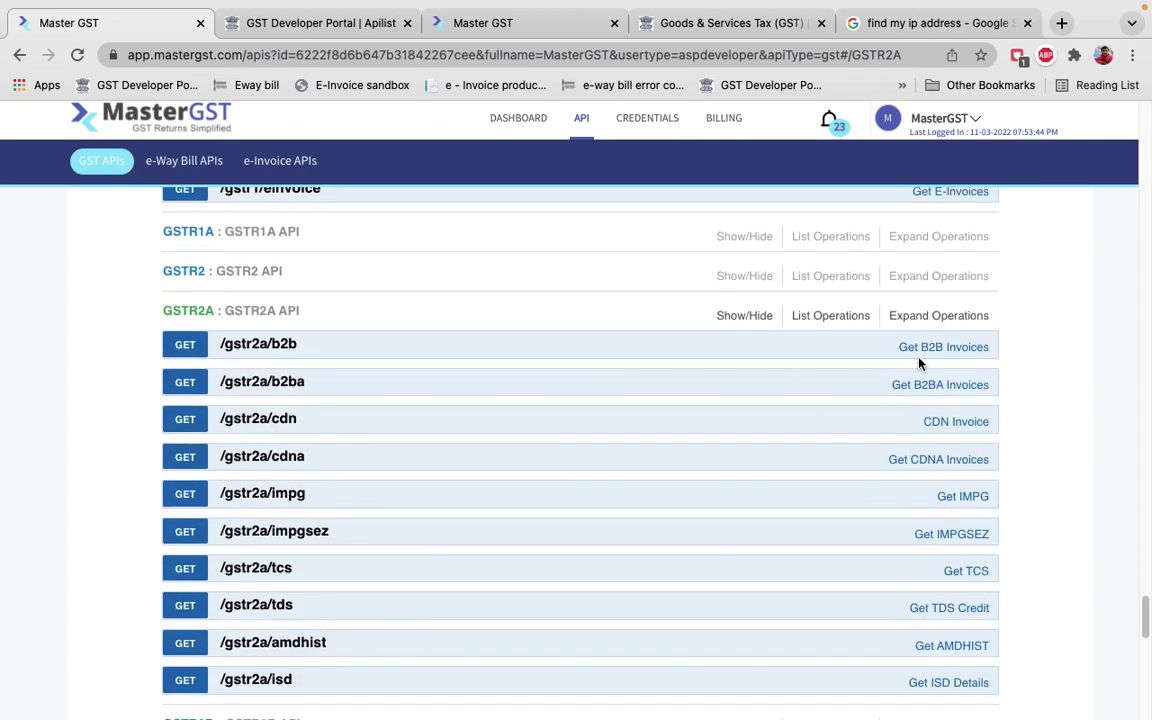
left_click(920, 358)
left_click(959, 350)
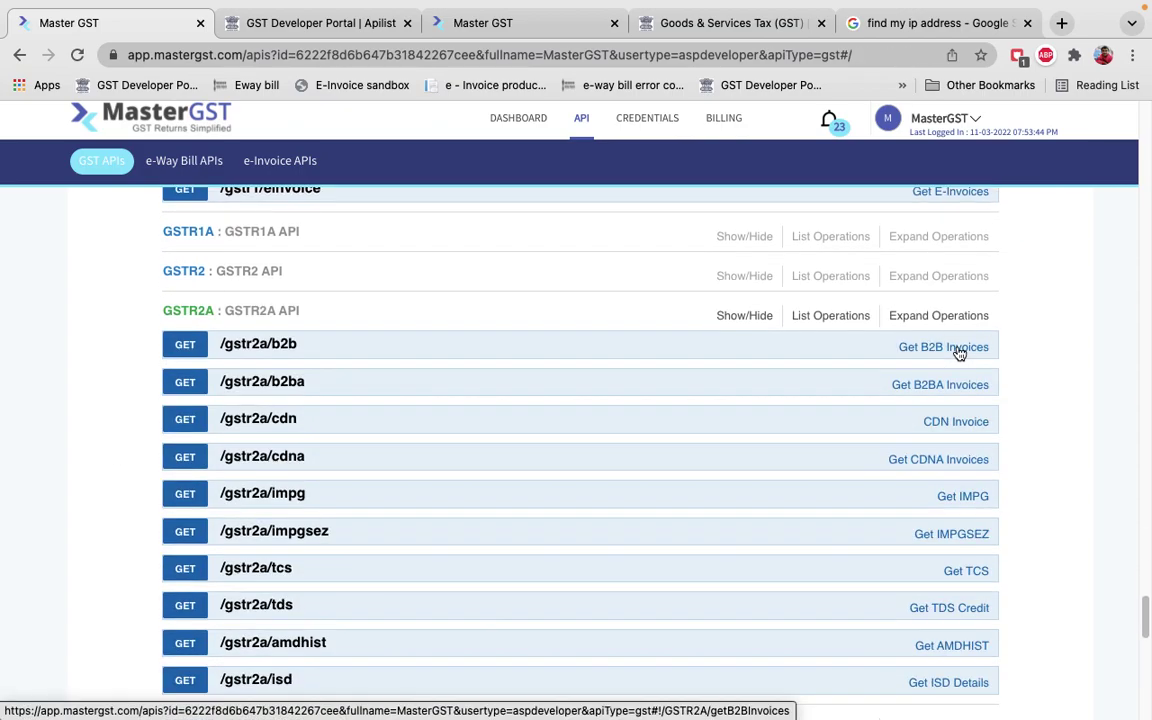
left_click(915, 347)
scroll(1085, 427, "down", 10)
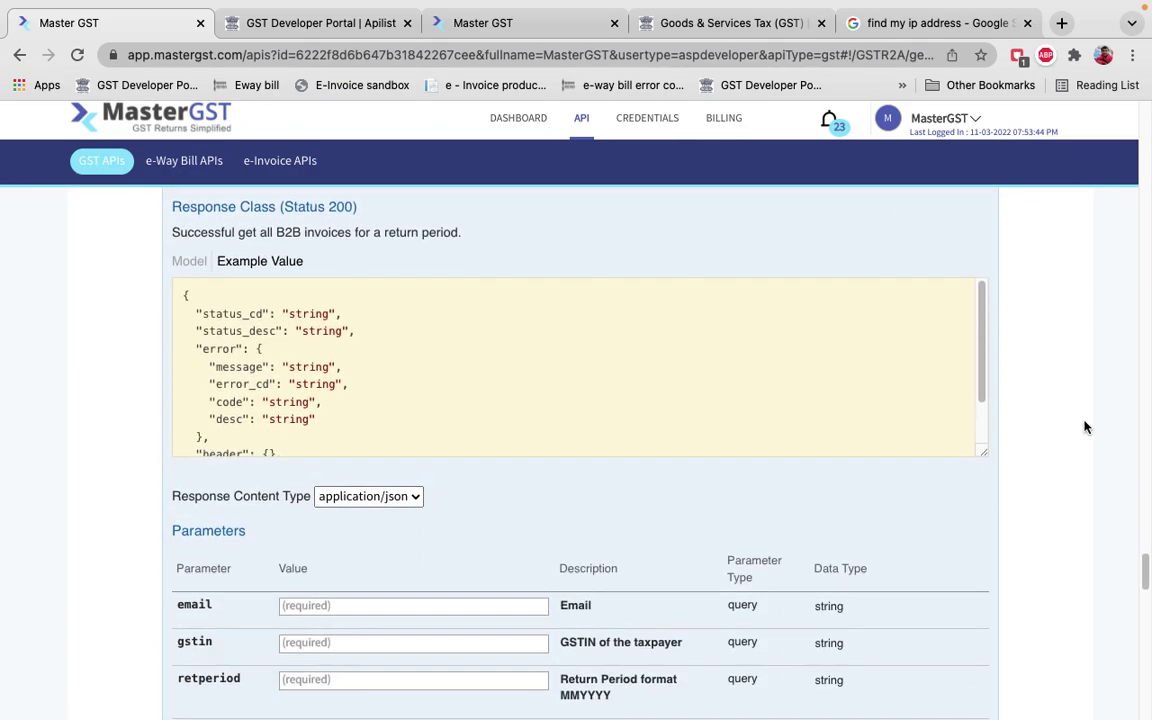
left_click(333, 296)
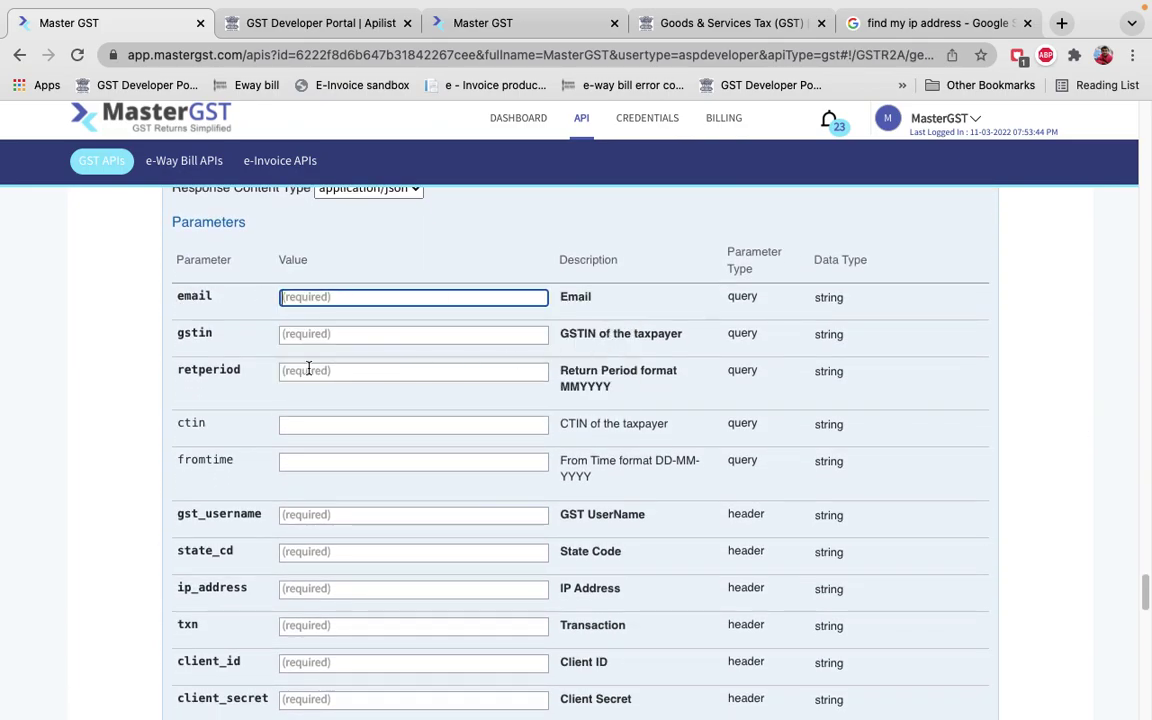
Highlight the retperiod MMYYYY format, ctin and fromtime parameters, then switch to the portal.
left_click_drag(617, 391, 566, 387)
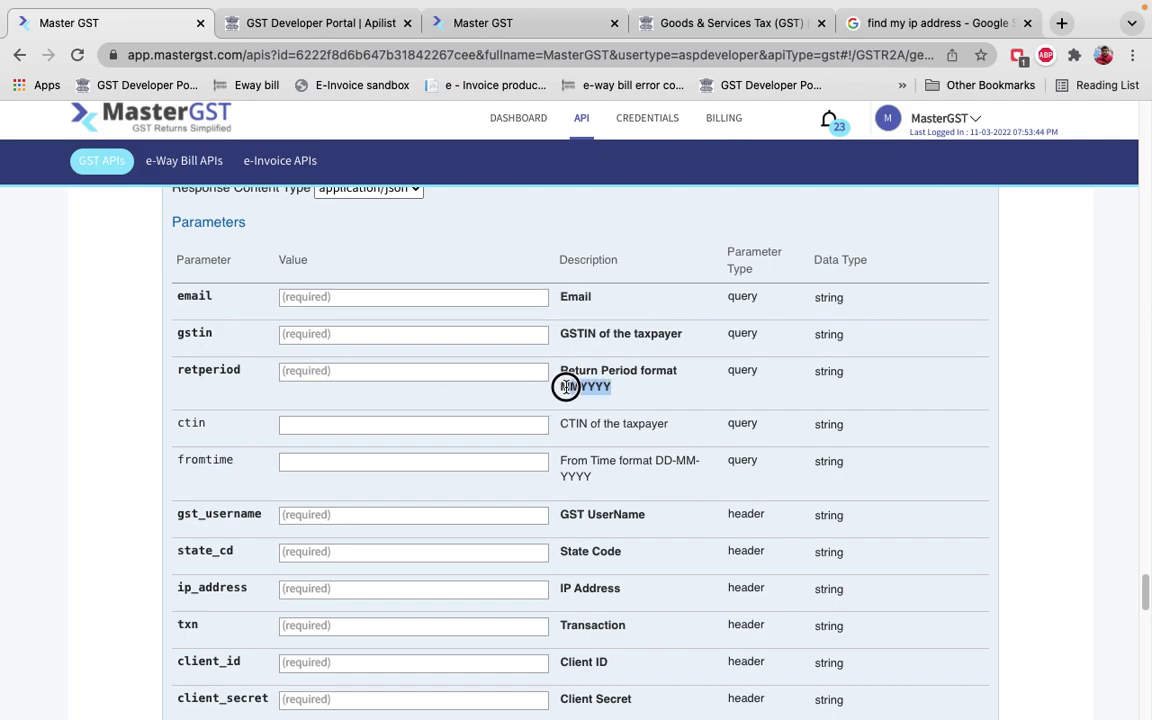
scroll(557, 390, "down", 3)
double_click(183, 274)
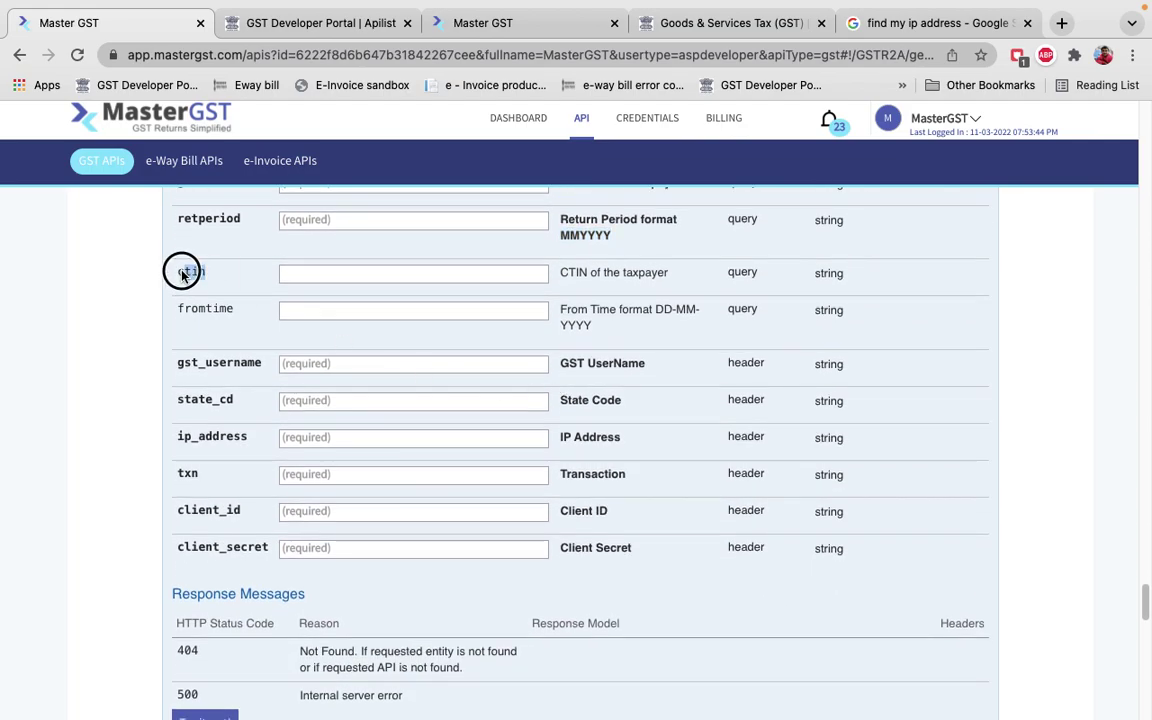
left_click_drag(240, 315, 178, 313)
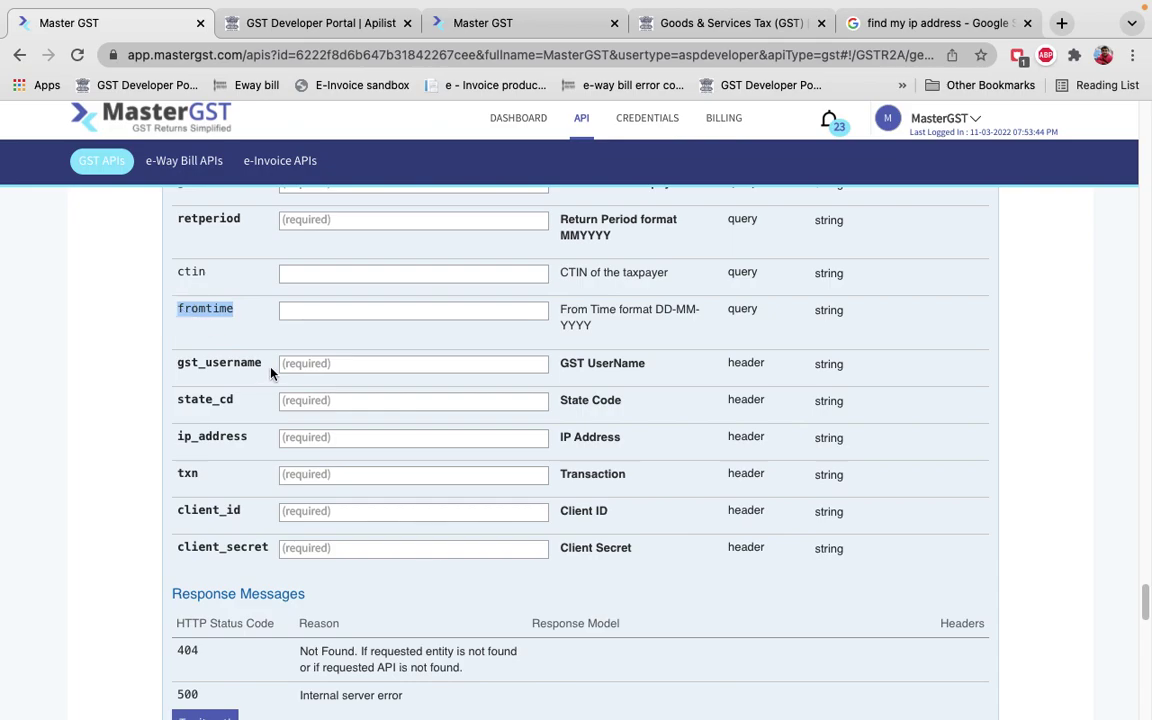
scroll(338, 370, "down", 2)
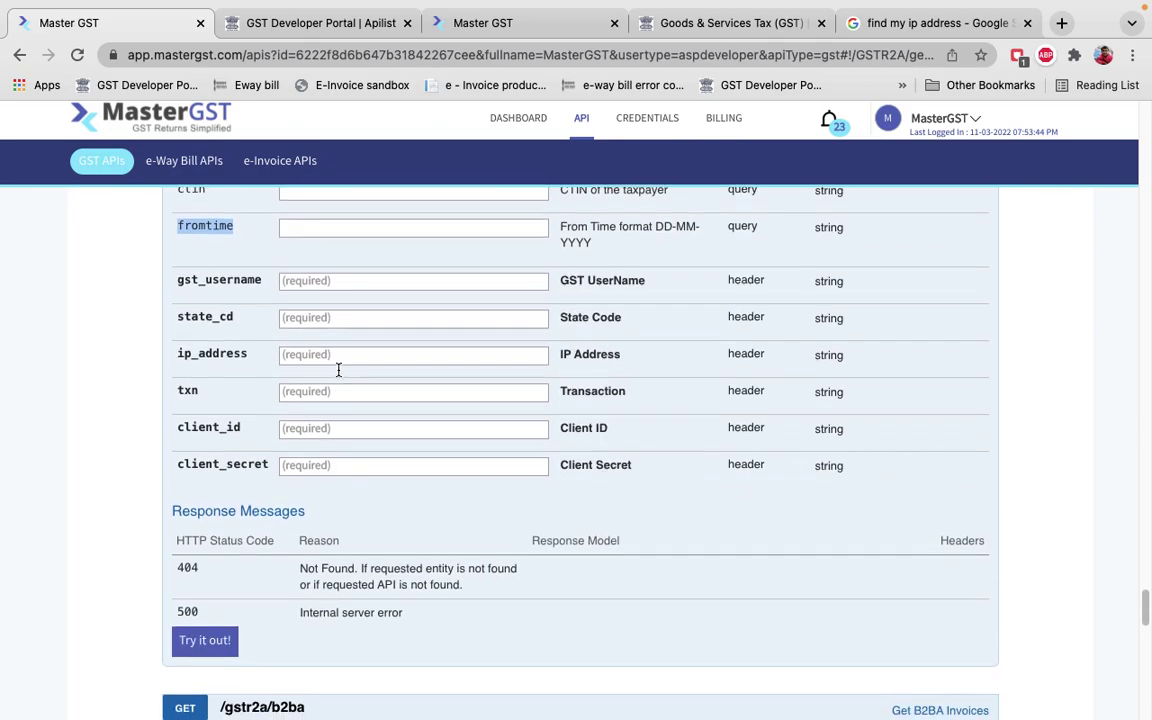
left_click(312, 24)
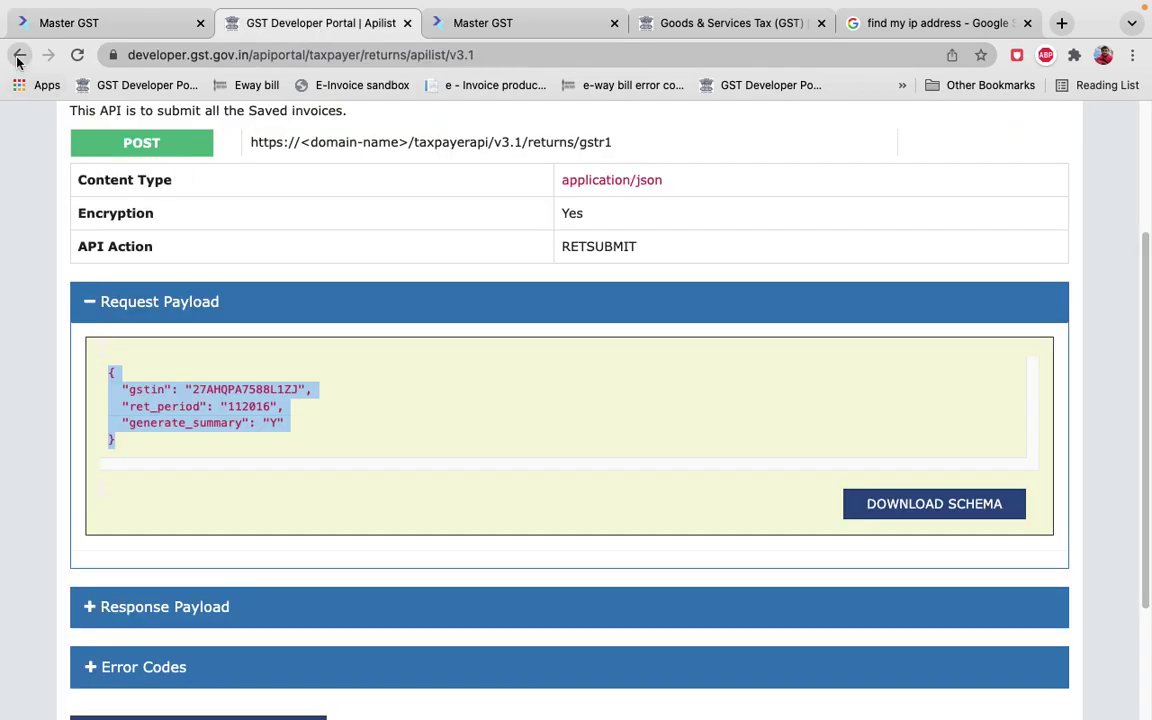
Open the GSTR2A - Get B2B Invoices v2.1 spec from page 7 of the Returns list.
left_click(19, 54)
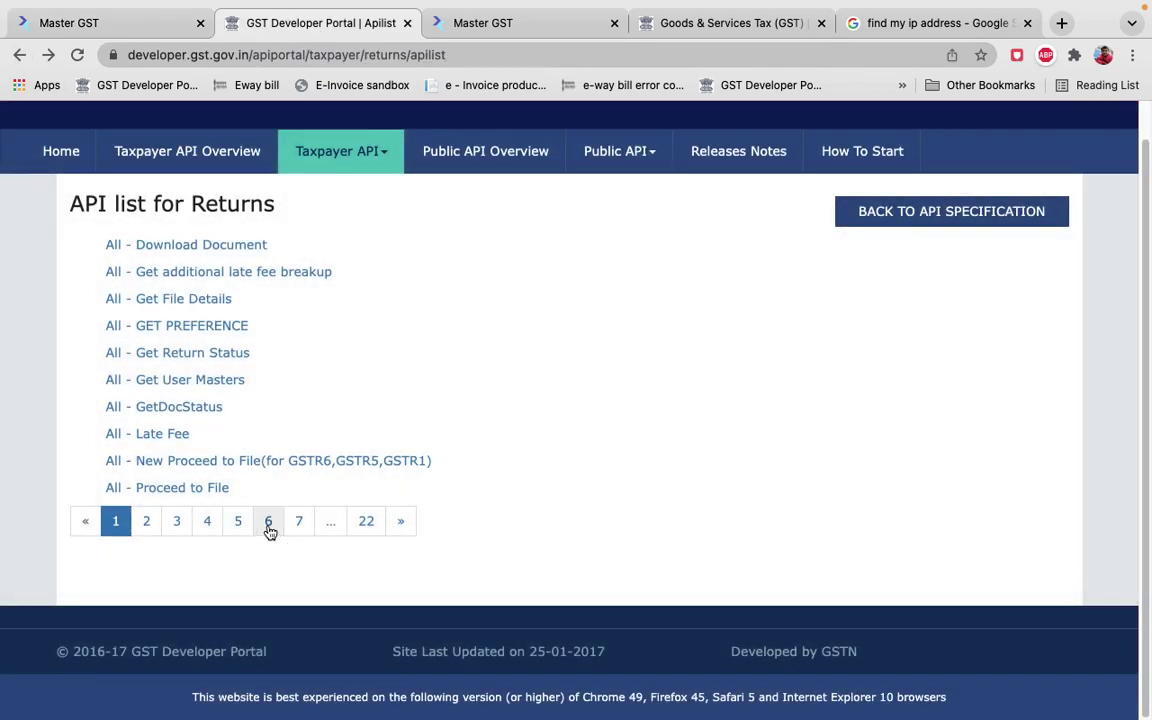
left_click(268, 521)
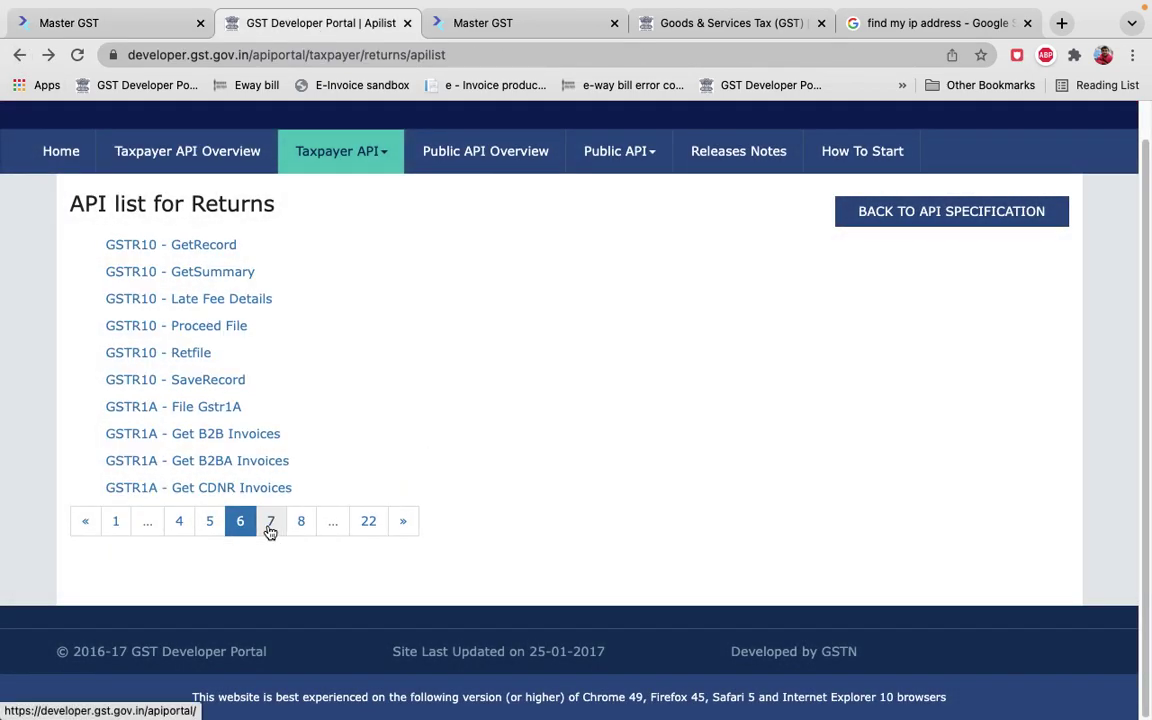
left_click(272, 521)
left_click(150, 379)
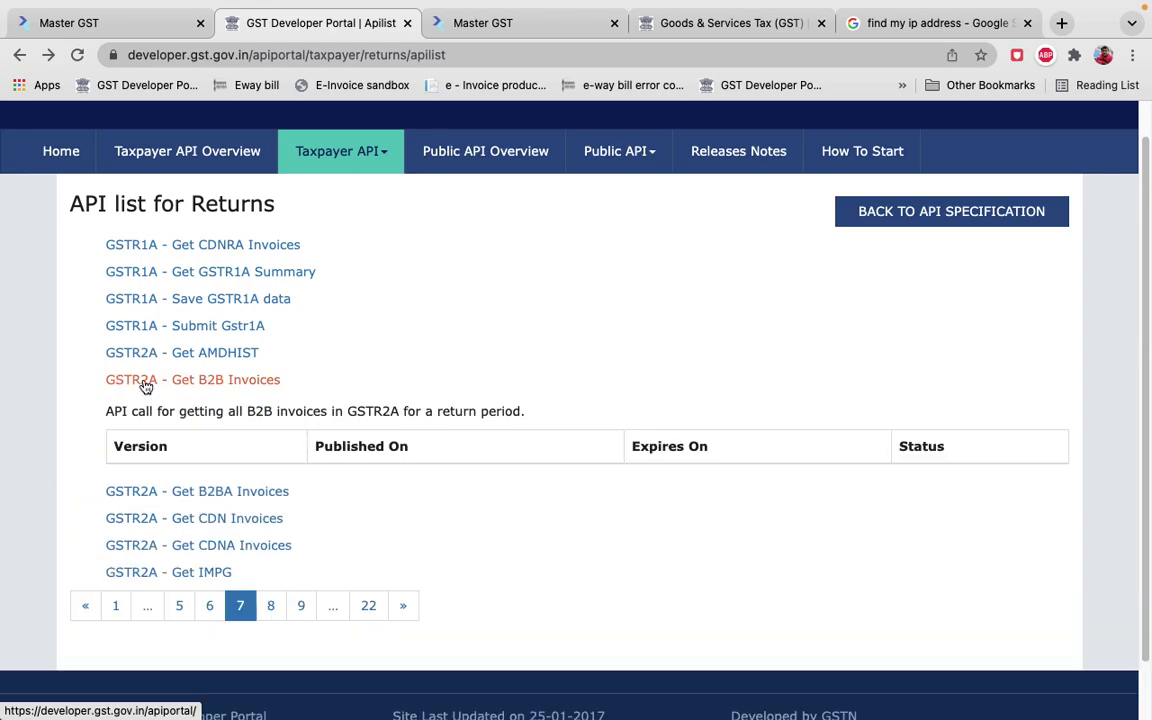
scroll(134, 355, "down", 1)
left_click(130, 346)
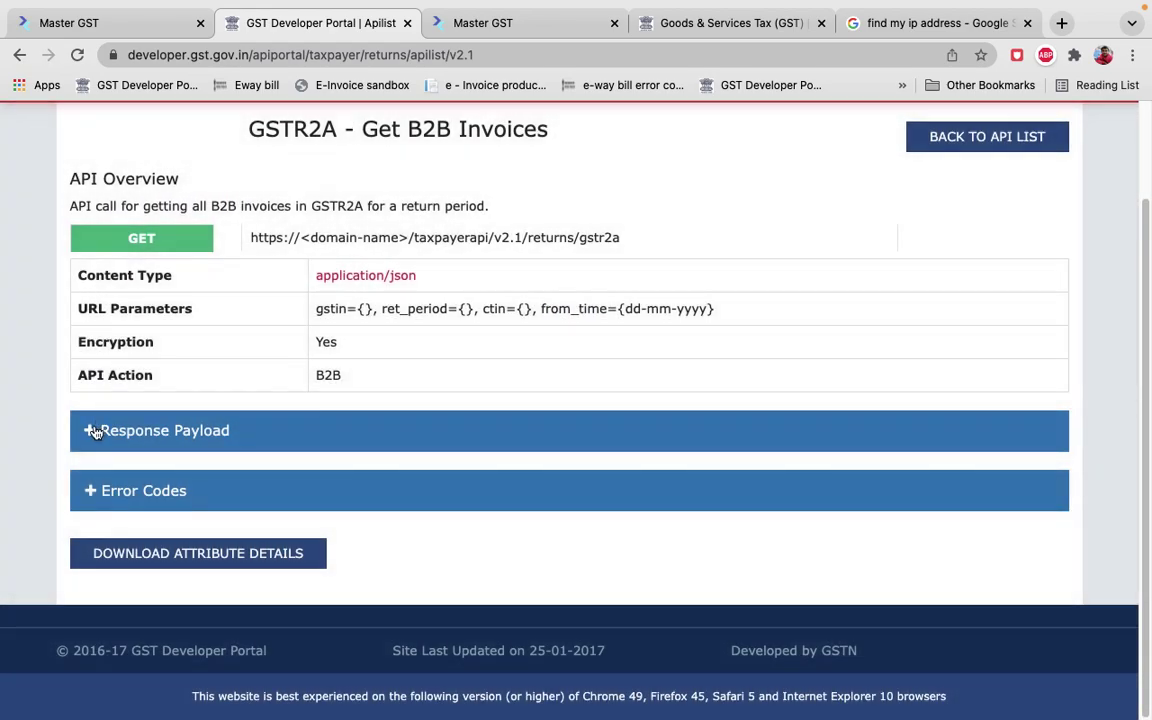
Expand its response payload, highlight the fldtr1 and flprdr1 keys, and return to MasterGST.
left_click(90, 430)
scroll(107, 382, "down", 3)
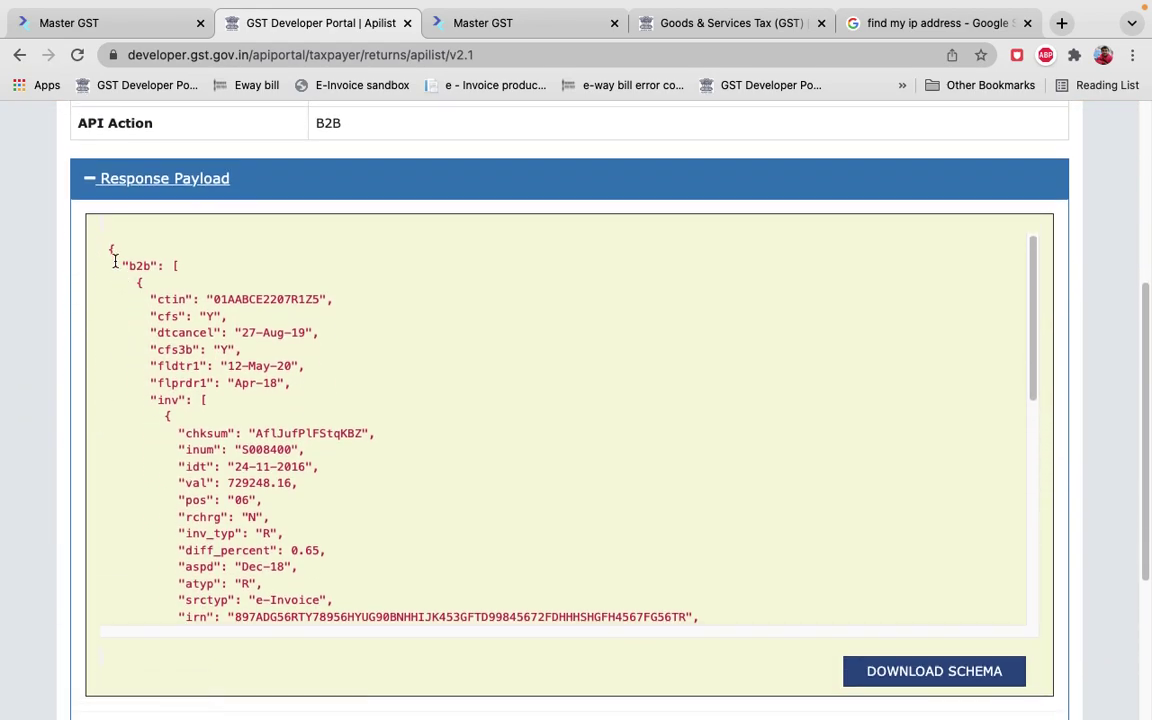
left_click_drag(110, 247, 310, 392)
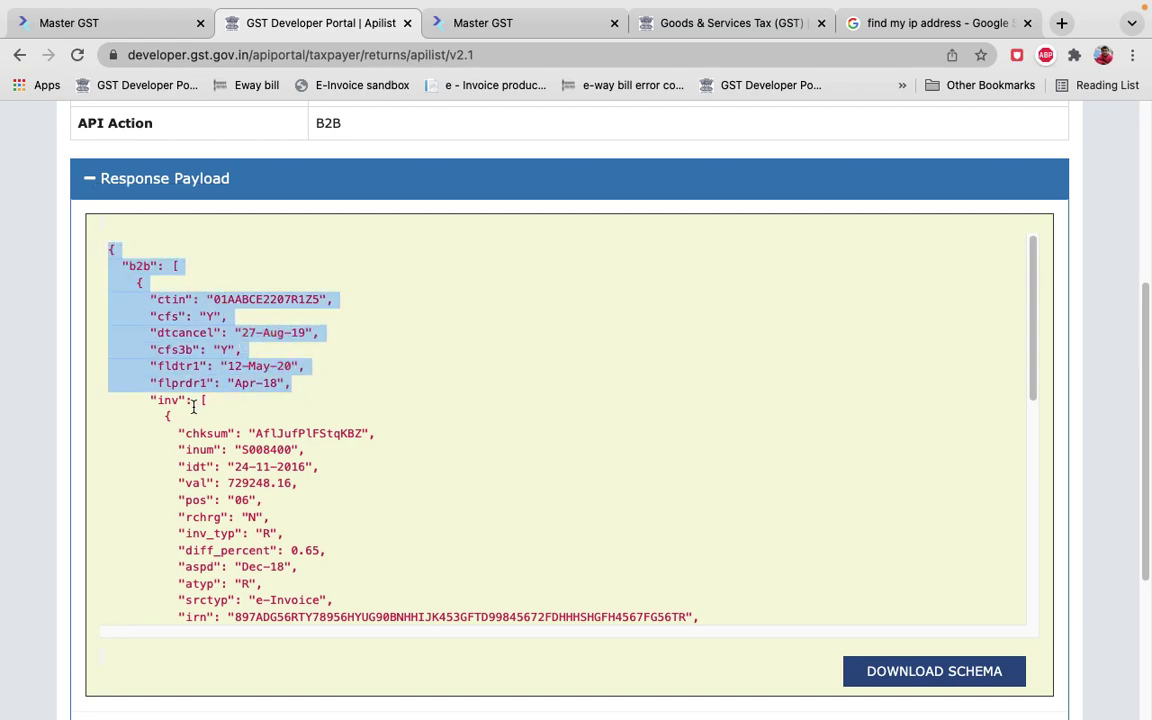
left_click(202, 375)
left_click_drag(199, 365, 153, 365)
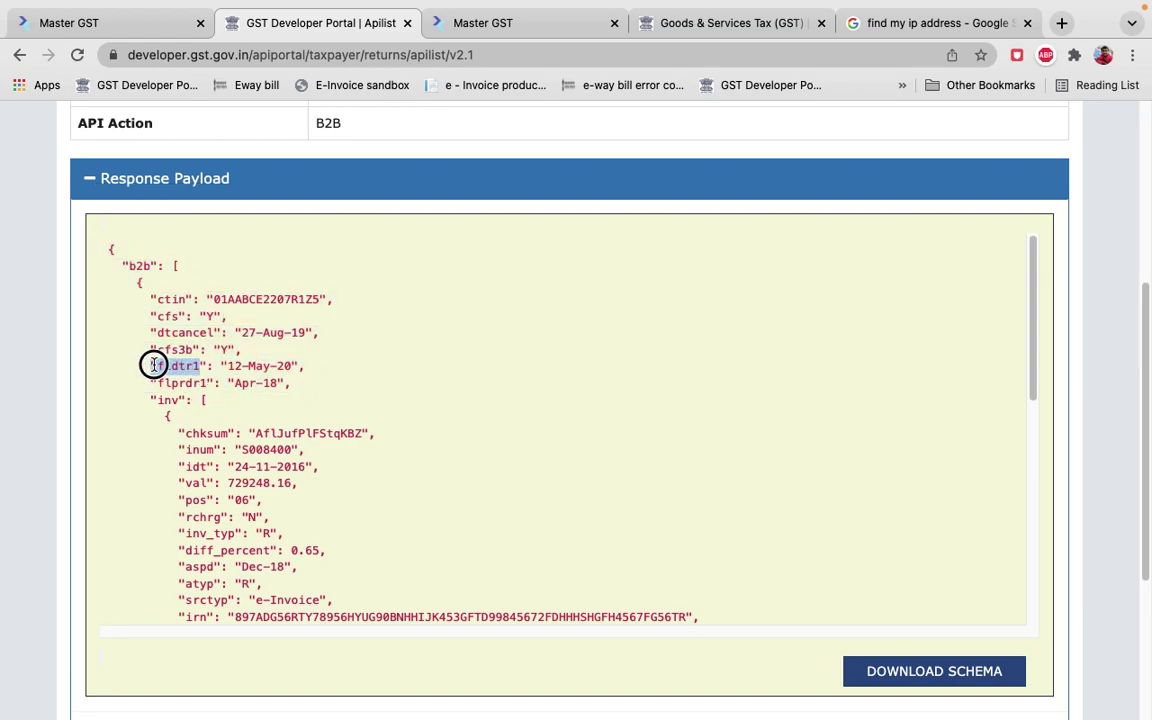
double_click(212, 380)
scroll(5, 390, "down", 5)
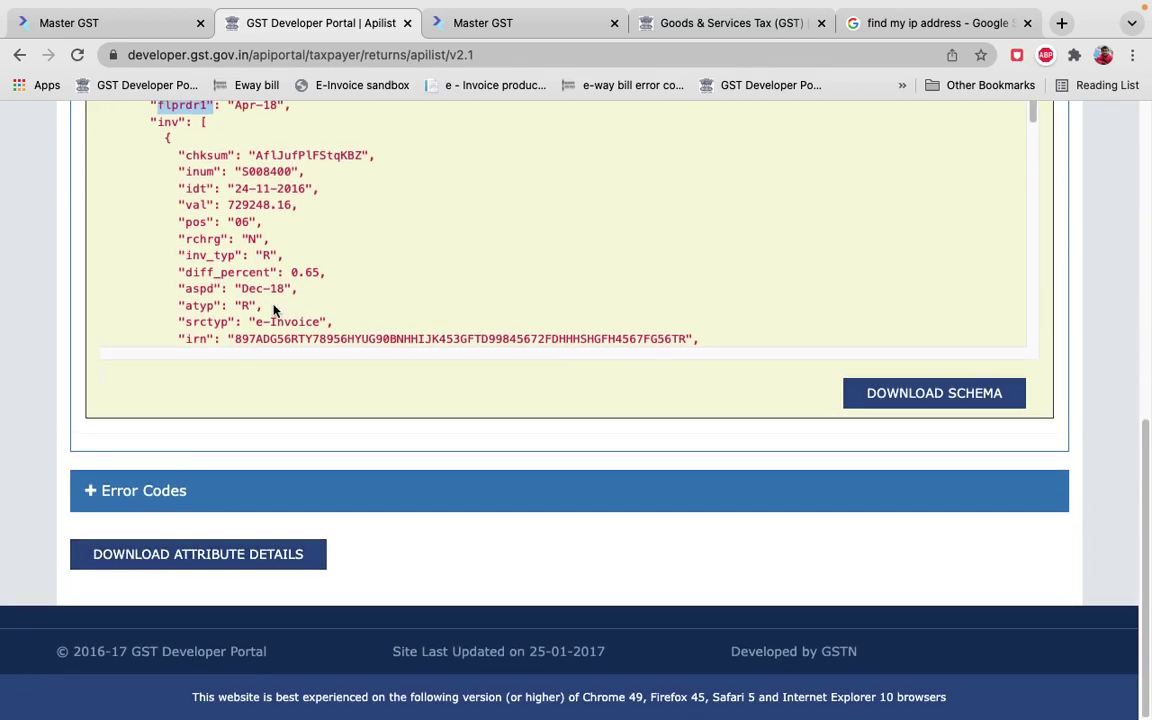
scroll(238, 280, "up", 8)
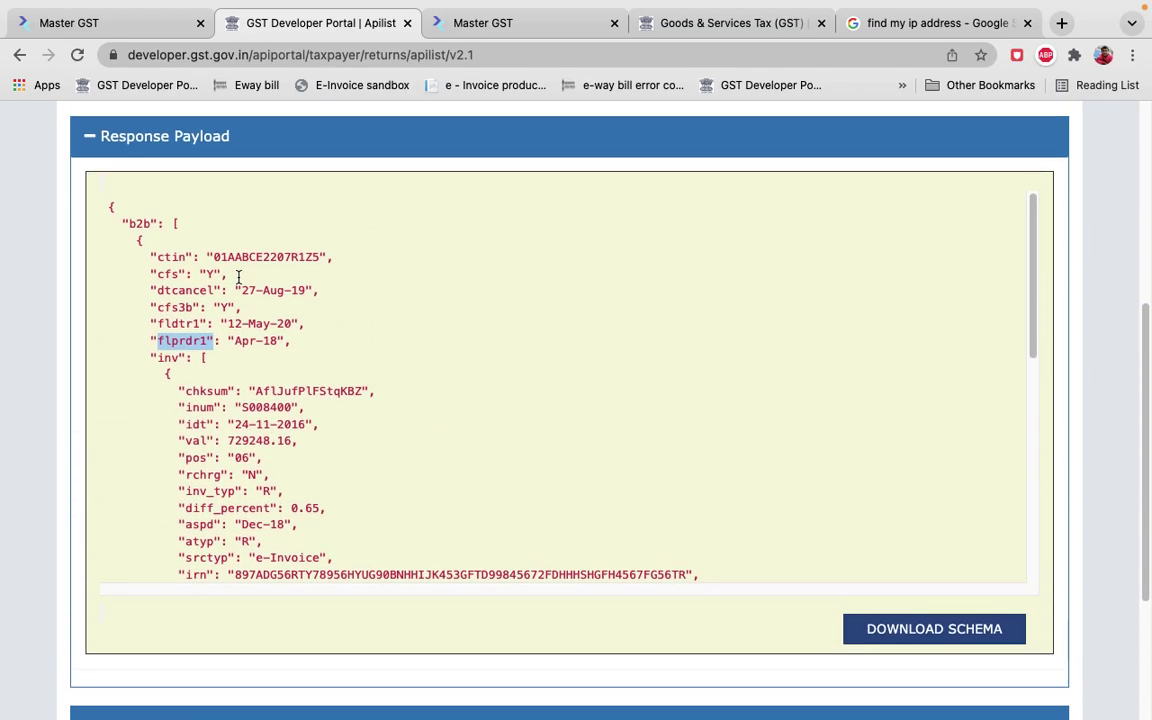
left_click(100, 22)
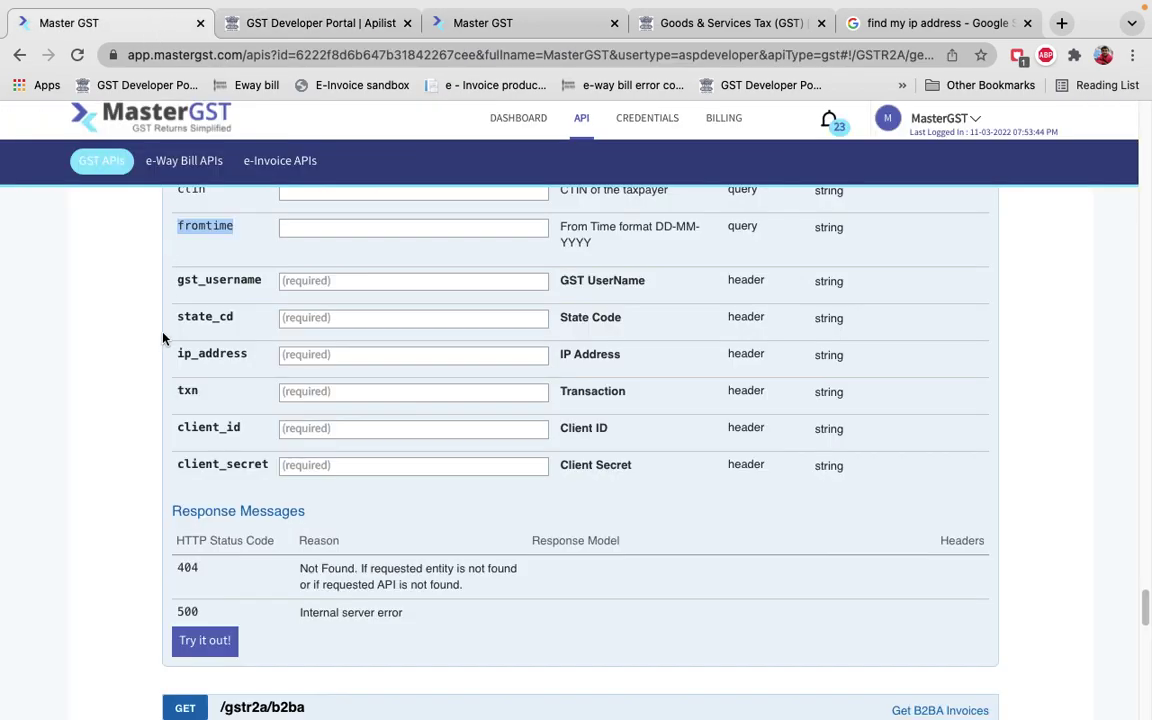
scroll(123, 419, "down", 10)
Expand the GSTR2B section and open the /gstr2b/all get-all-details call.
scroll(123, 423, "down", 3)
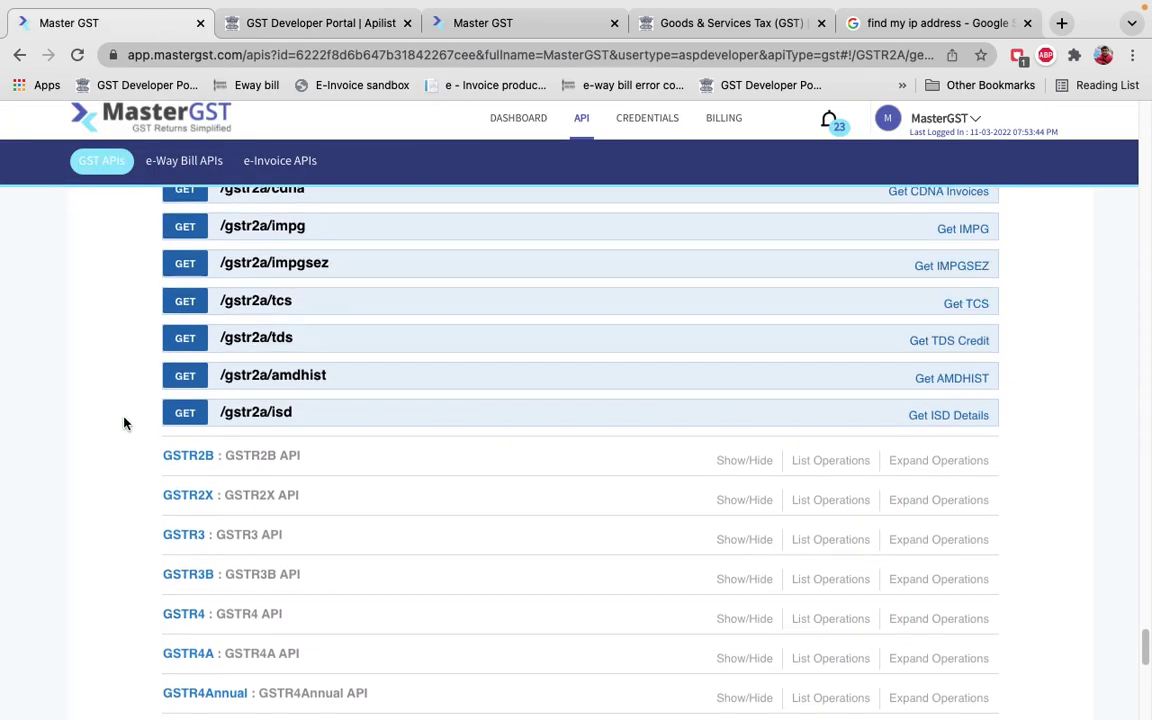
scroll(124, 423, "down", 1)
left_click(175, 378)
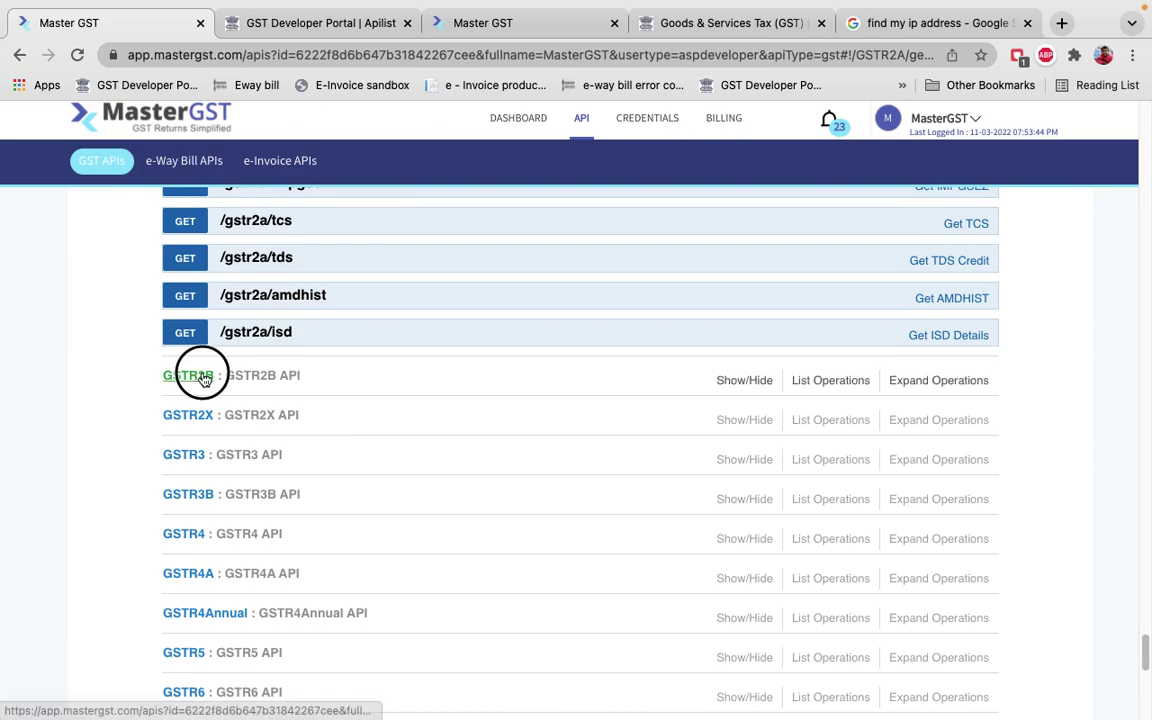
scroll(128, 388, "down", 2)
left_click(182, 350)
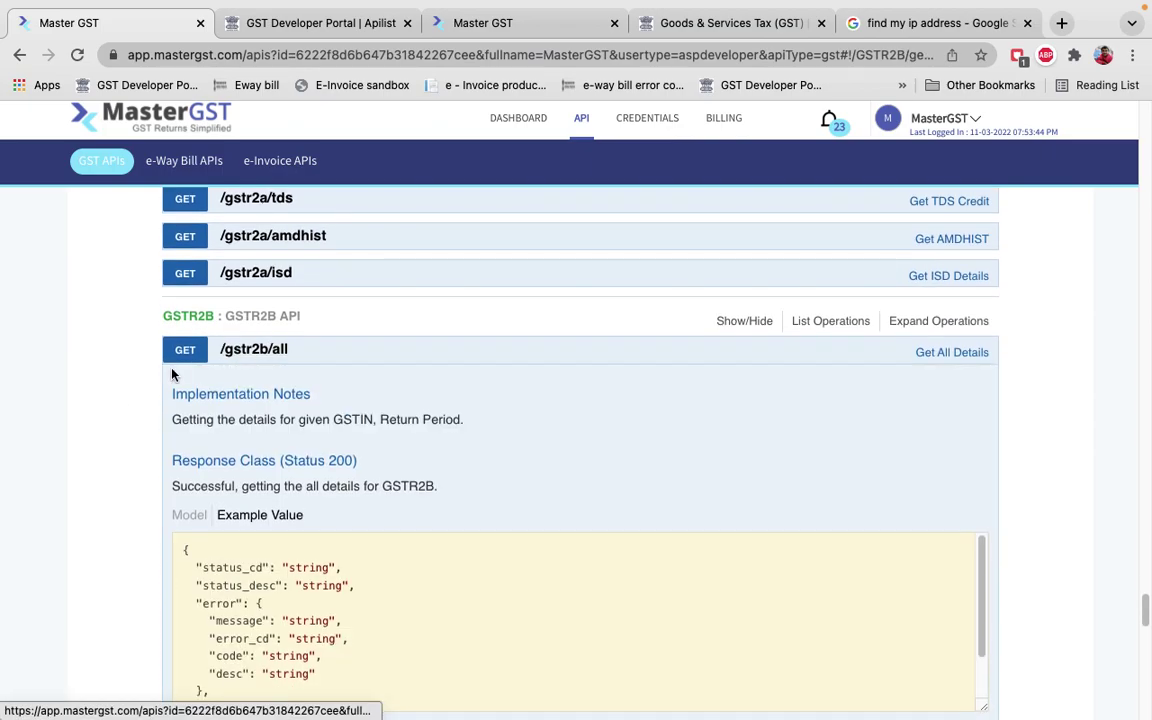
Highlight the gstin parameter in the /gstr2b/all form, then switch to the Developer Portal.
scroll(90, 400, "down", 2)
scroll(95, 407, "down", 10)
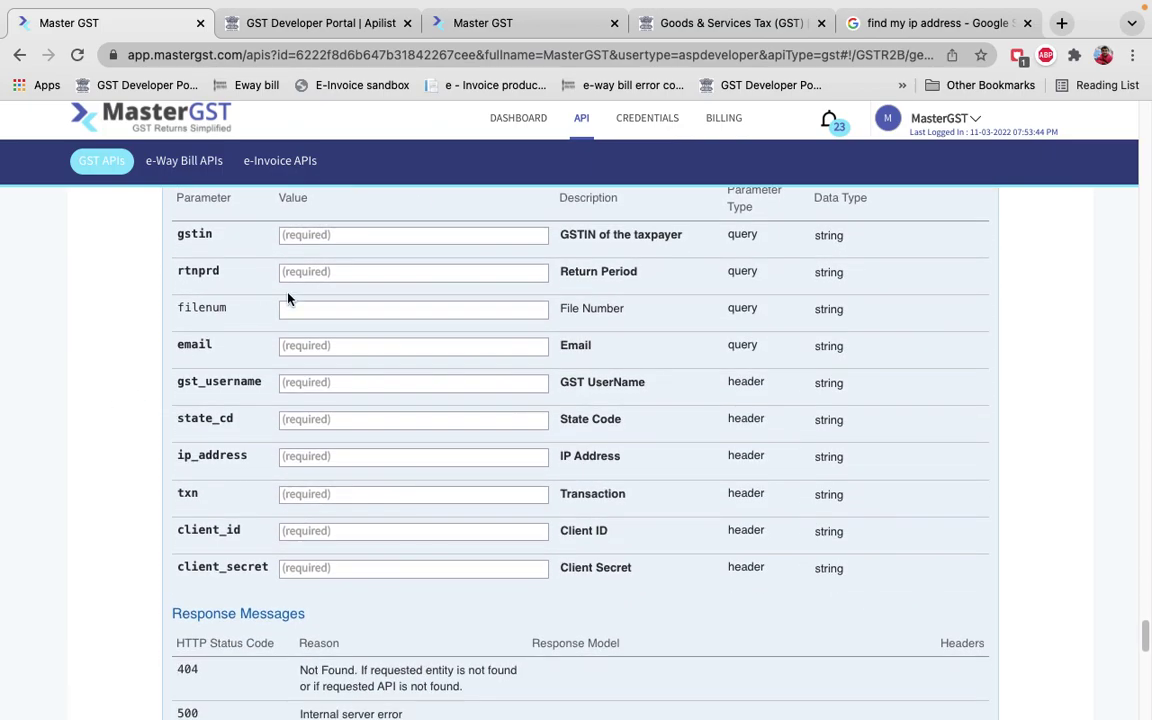
left_click(329, 237)
left_click(176, 235)
double_click(175, 235)
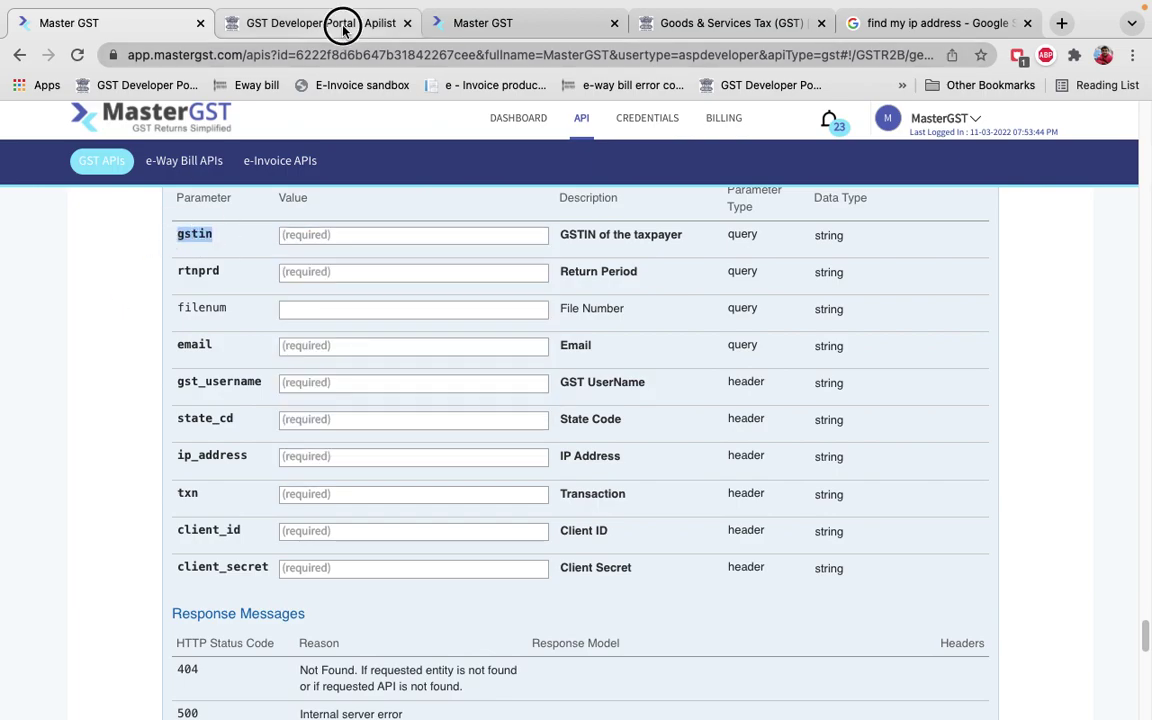
left_click(342, 23)
Open the GSTR2B - Get All Details v1.1 spec from page 8 of the Returns list.
left_click(21, 57)
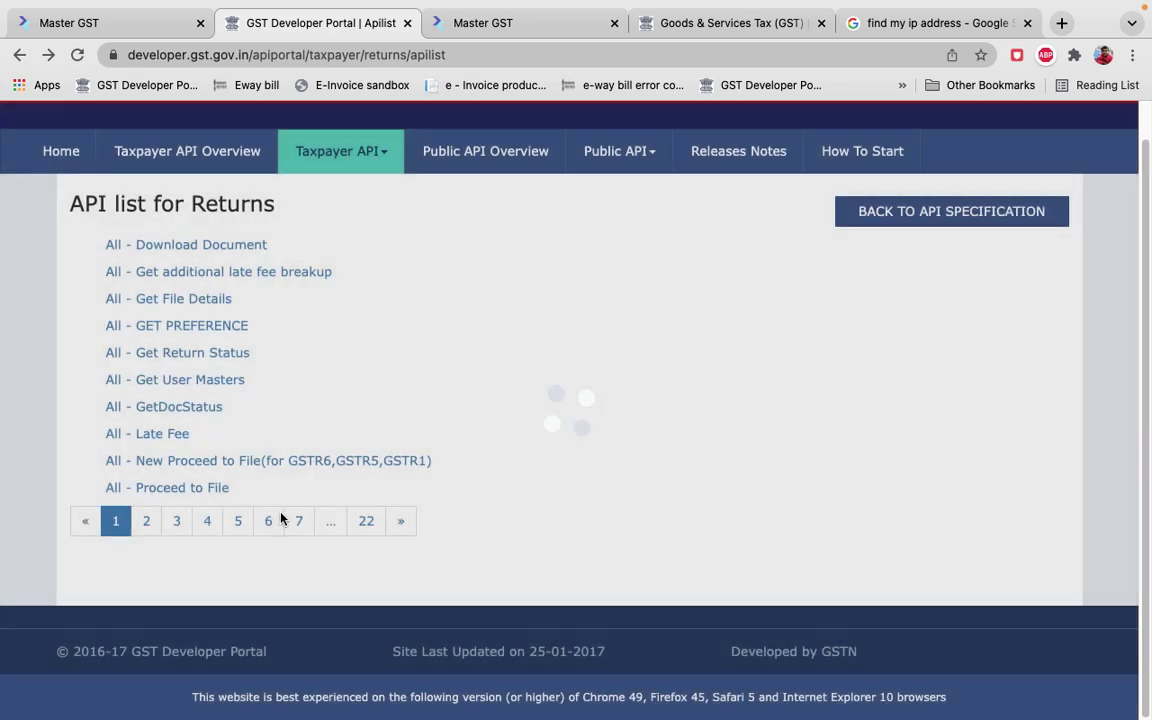
left_click(298, 524)
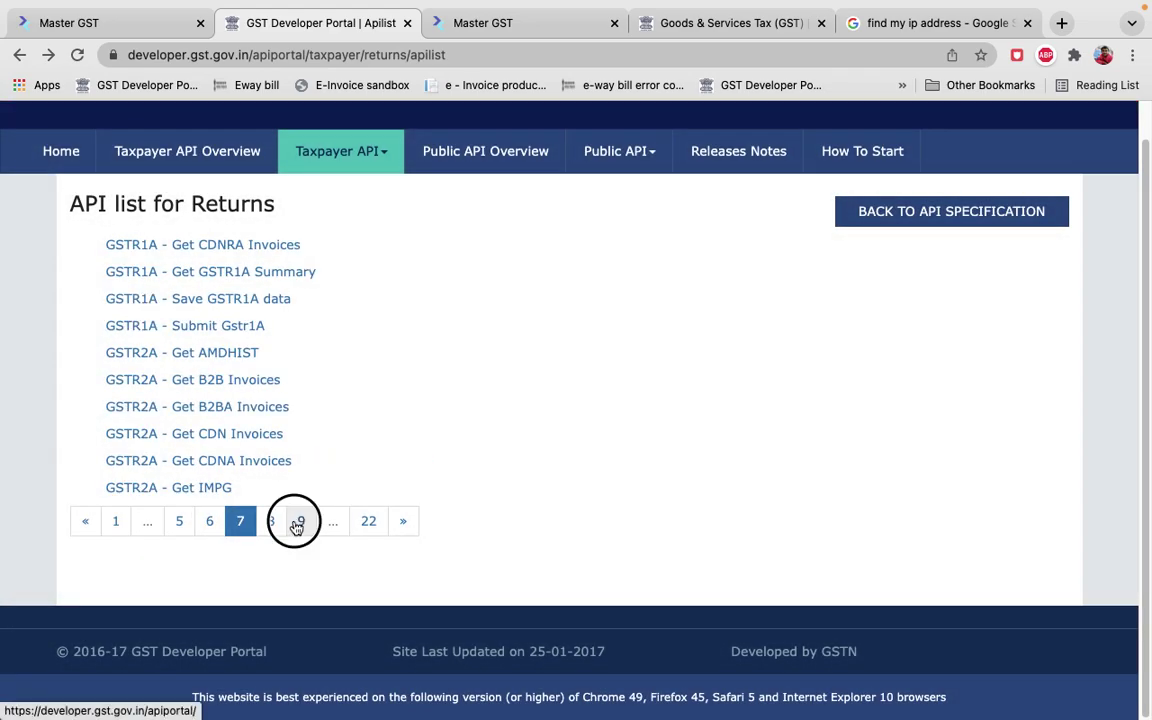
left_click(298, 522)
left_click(210, 524)
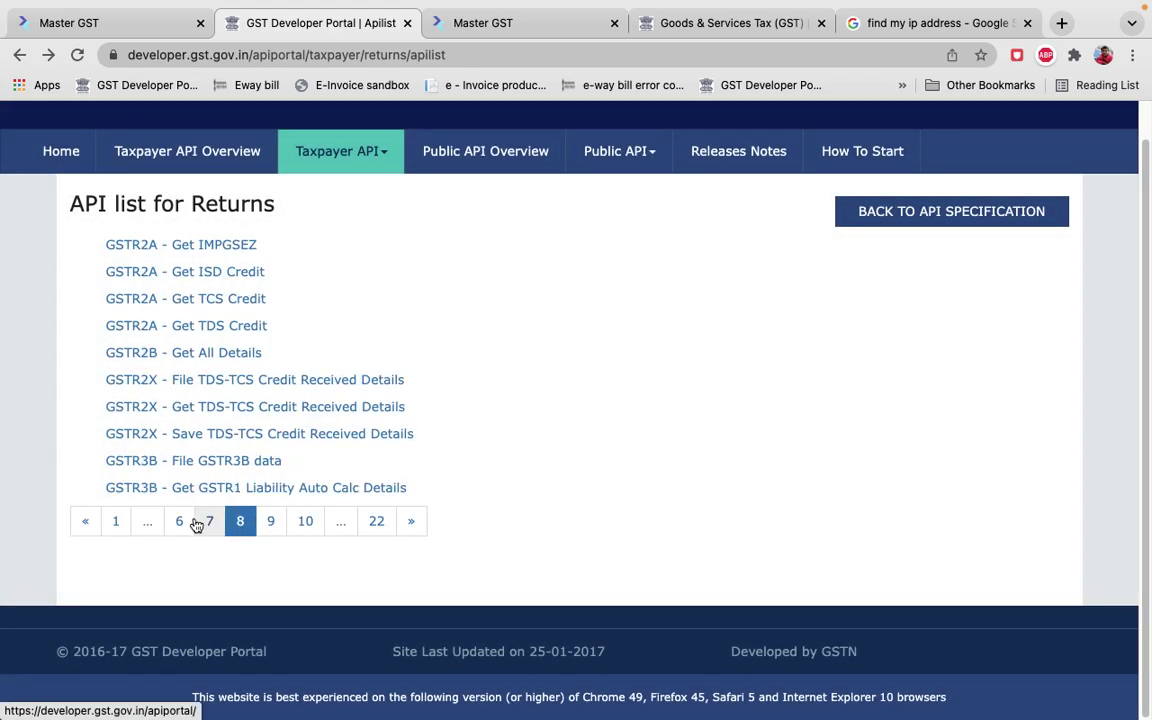
left_click(190, 355)
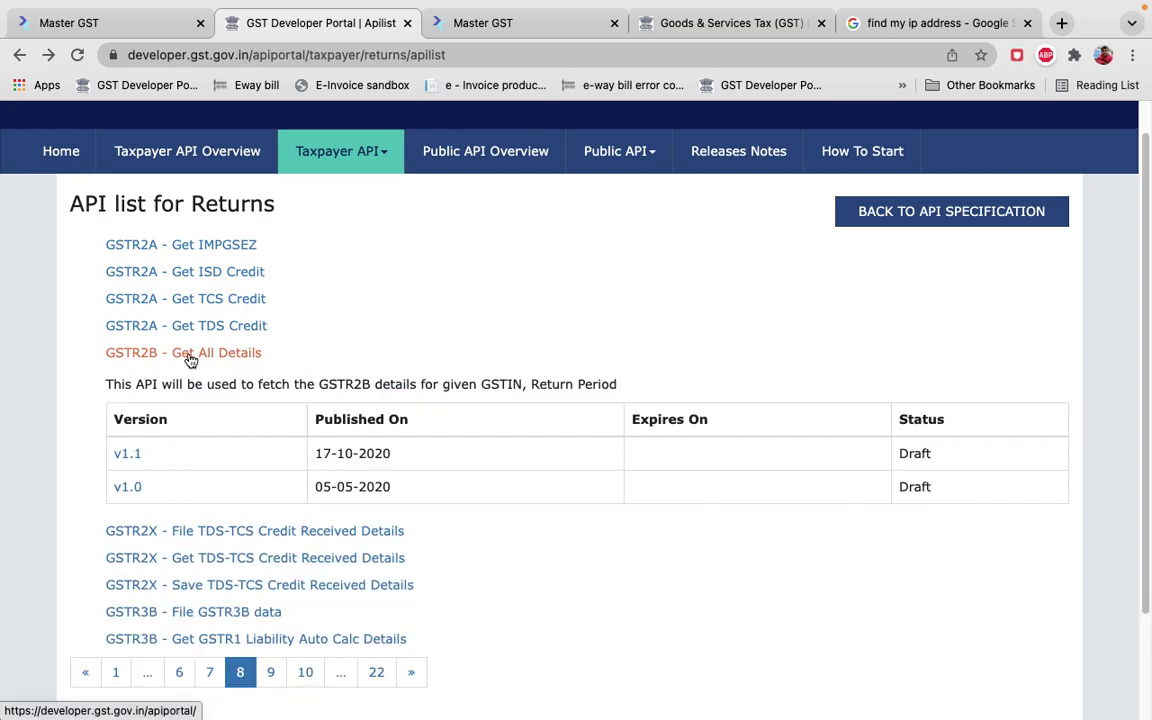
scroll(160, 368, "down", 2)
left_click(128, 341)
Expand its response payload, highlight the JSON down to b2b igst, and return to MasterGST.
scroll(100, 400, "down", 1)
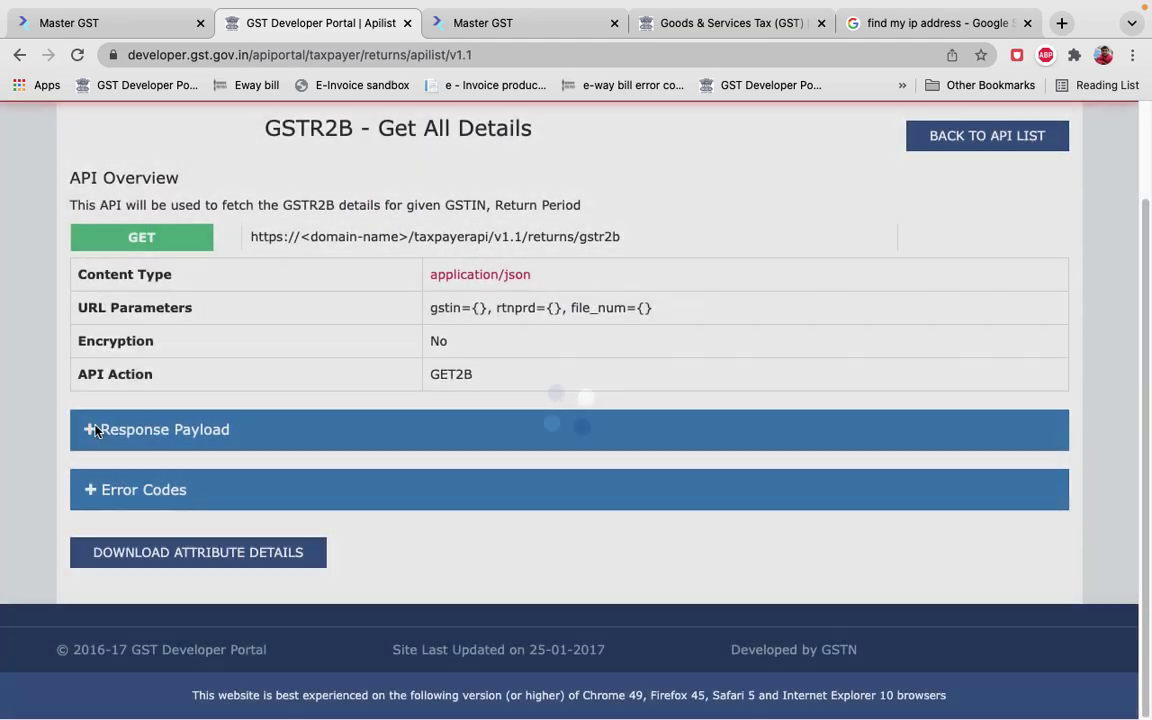
left_click(90, 429)
scroll(91, 435, "down", 2)
scroll(91, 435, "down", 2)
left_click_drag(110, 193, 298, 455)
scroll(44, 453, "down", 2)
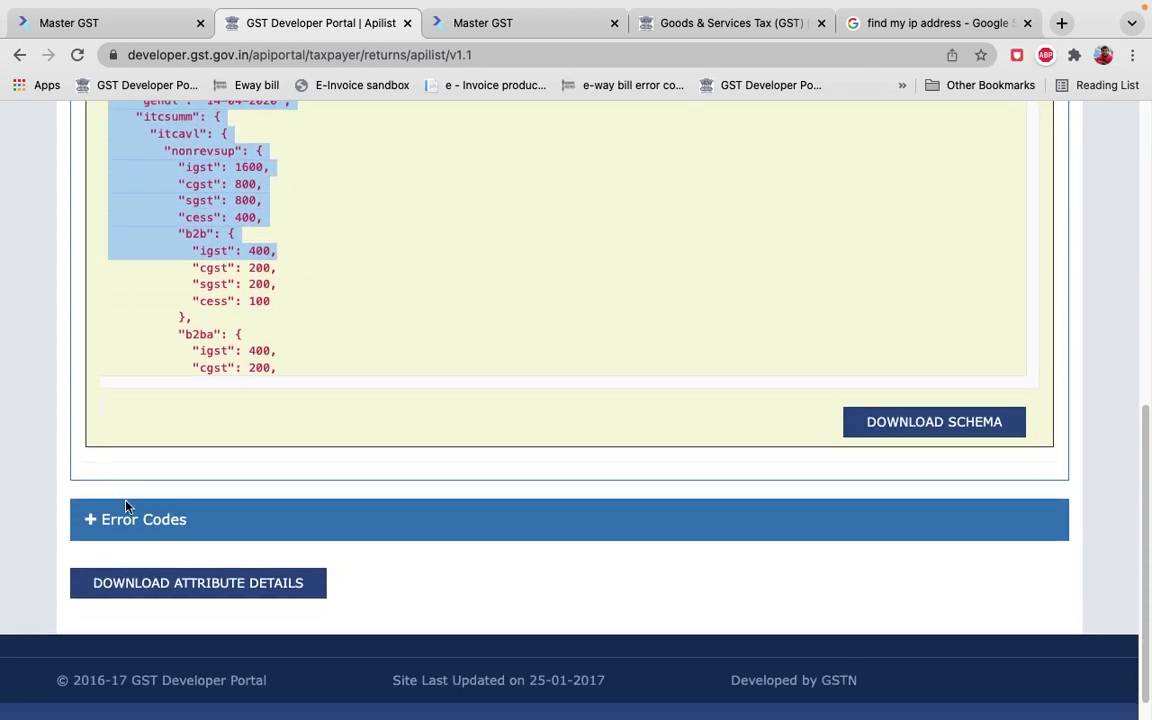
scroll(188, 338, "up", 2)
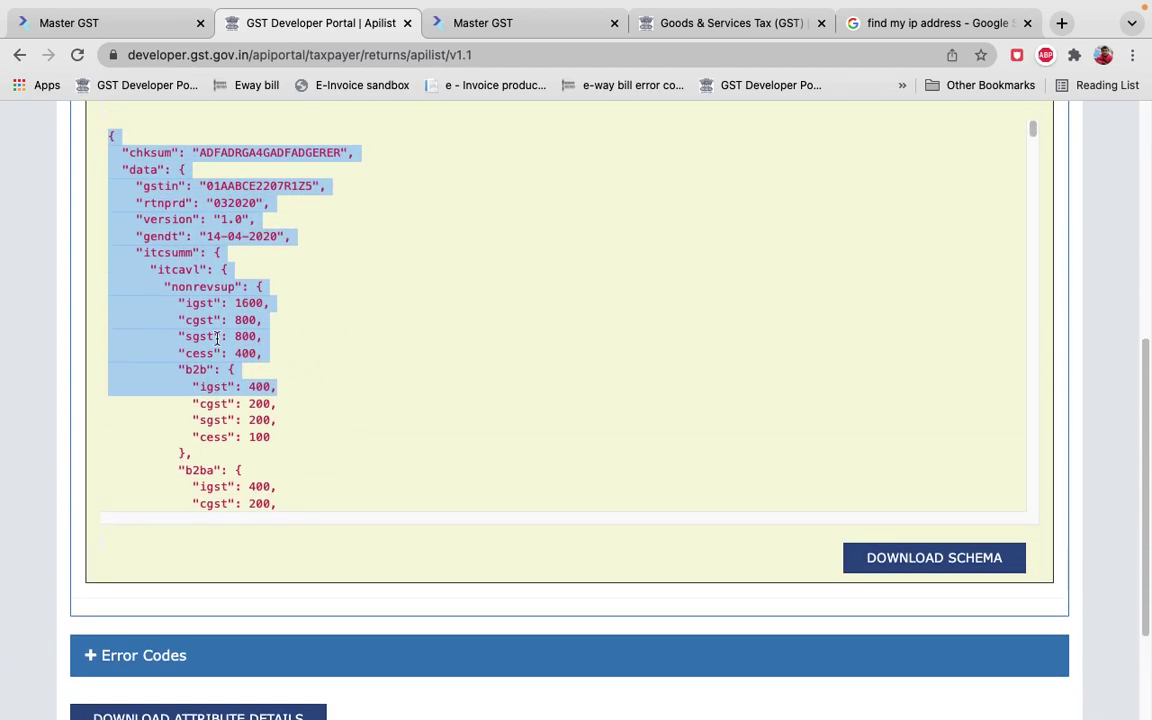
left_click_drag(215, 302, 120, 140)
left_click(125, 22)
scroll(120, 498, "down", 5)
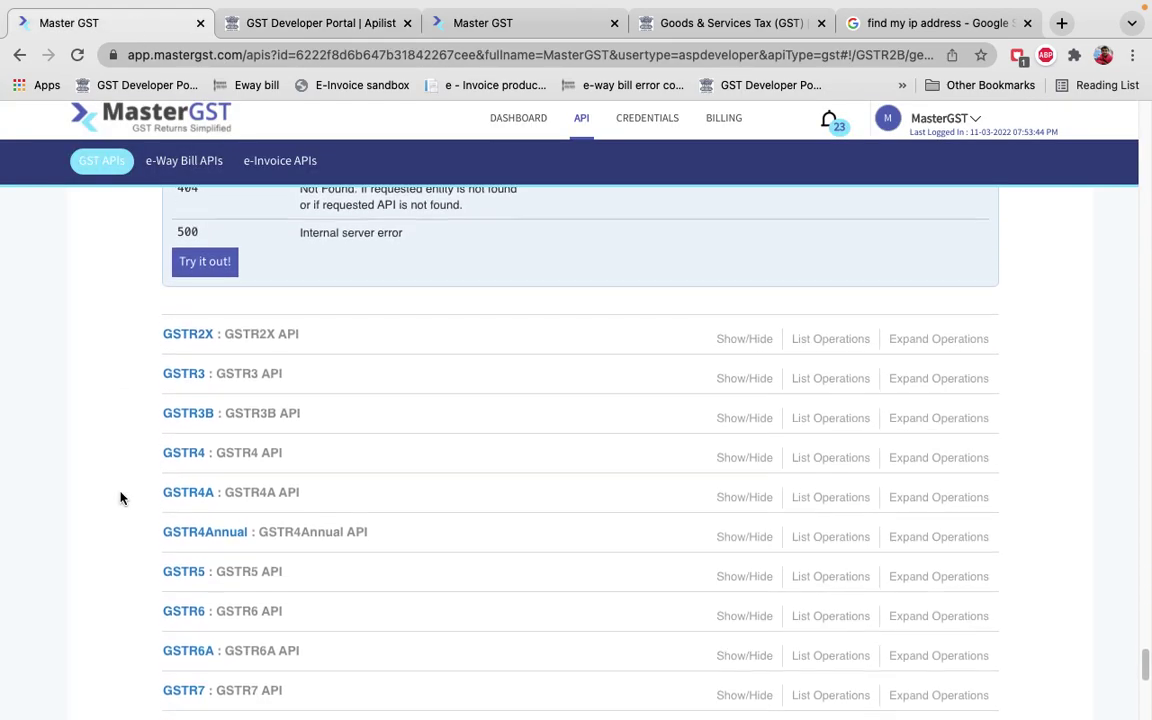
Expand GSTR3B and open PUT /gstr3b/retsave, highlighting its 'Save GSTR3B data' description.
left_click(190, 410)
scroll(134, 420, "down", 3)
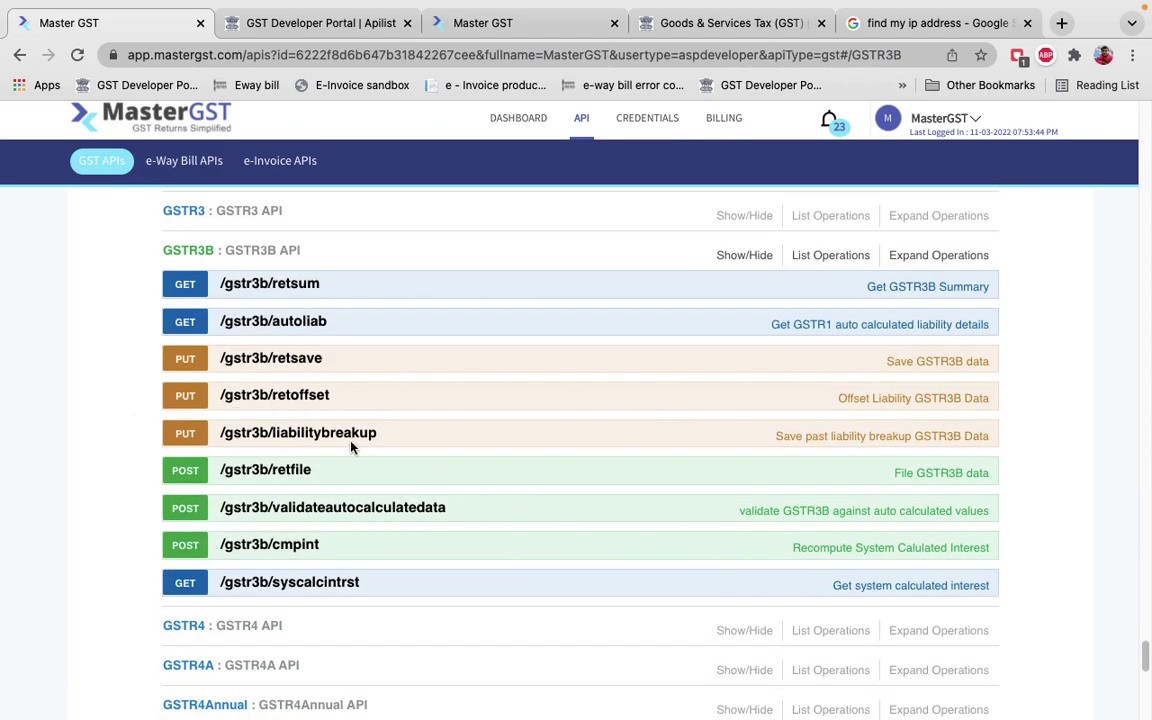
left_click_drag(884, 362, 962, 361)
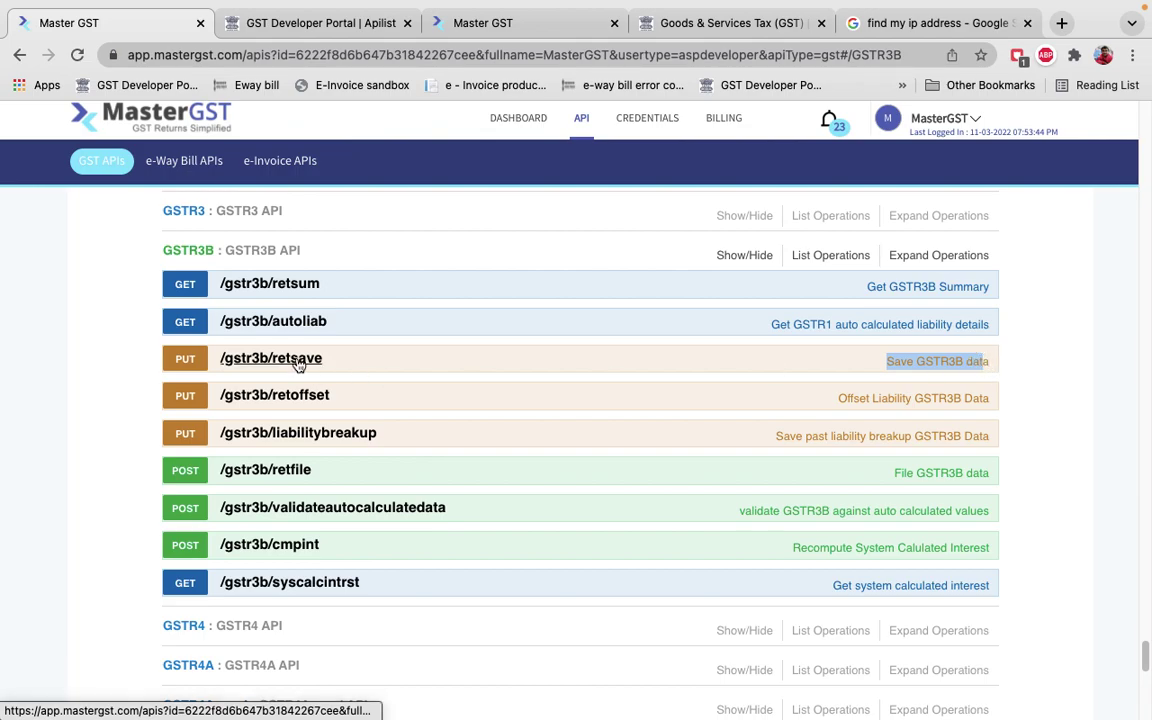
left_click(298, 362)
Collapse the retsave details and highlight the 'Offset Liability GSTR3B Data' description.
scroll(298, 363, "down", 10)
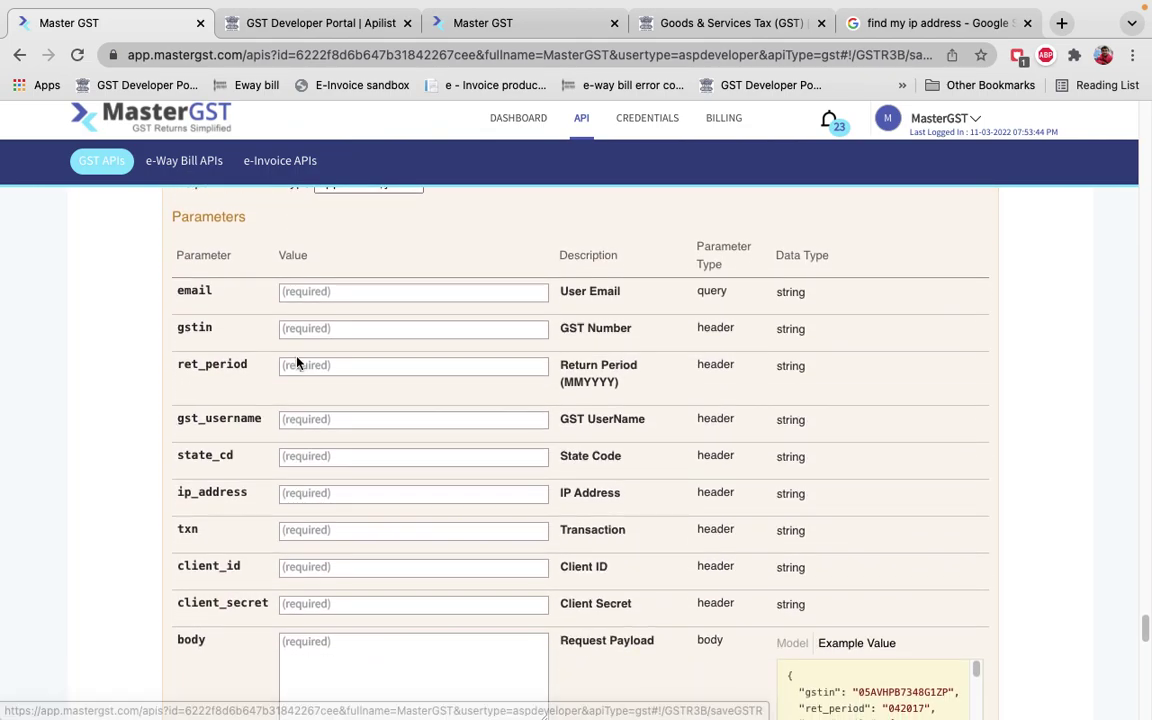
scroll(297, 363, "down", 4)
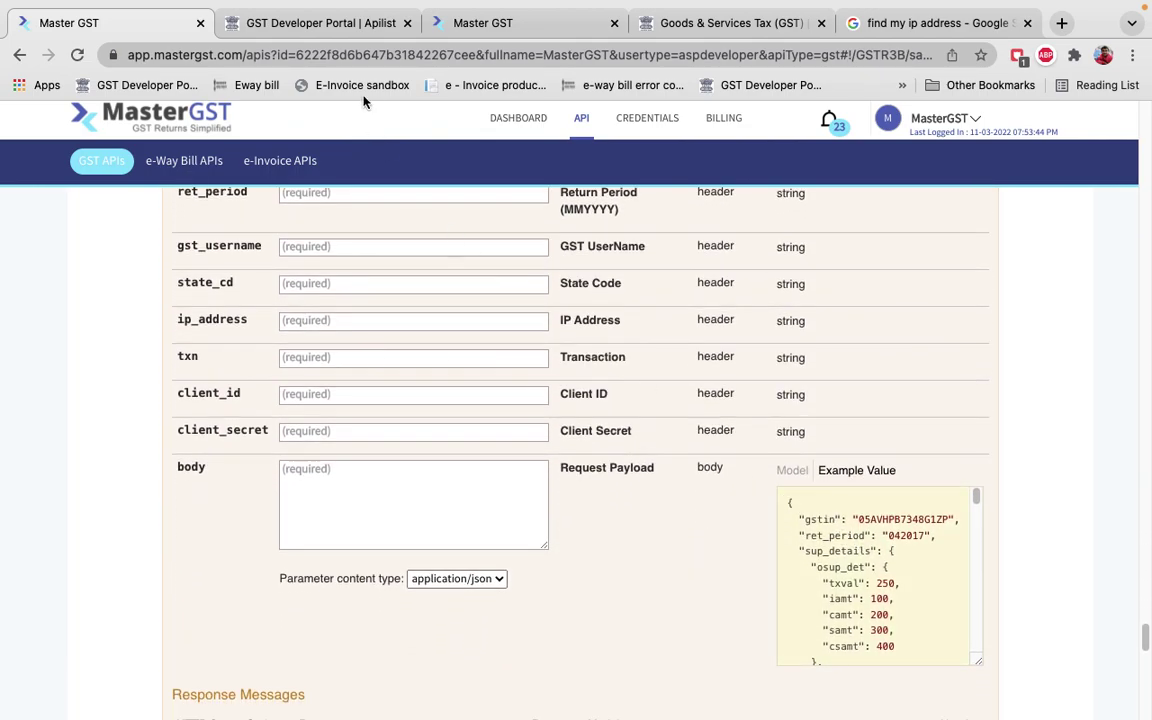
scroll(230, 391, "up", 14)
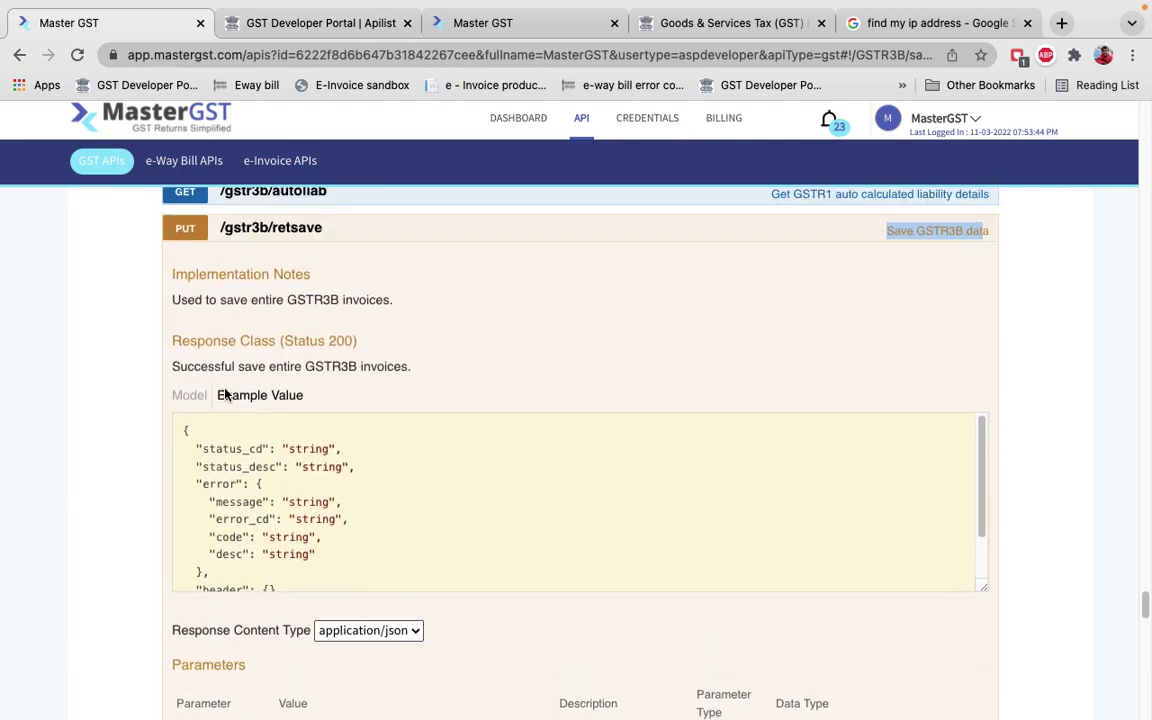
scroll(226, 395, "up", 4)
left_click(267, 398)
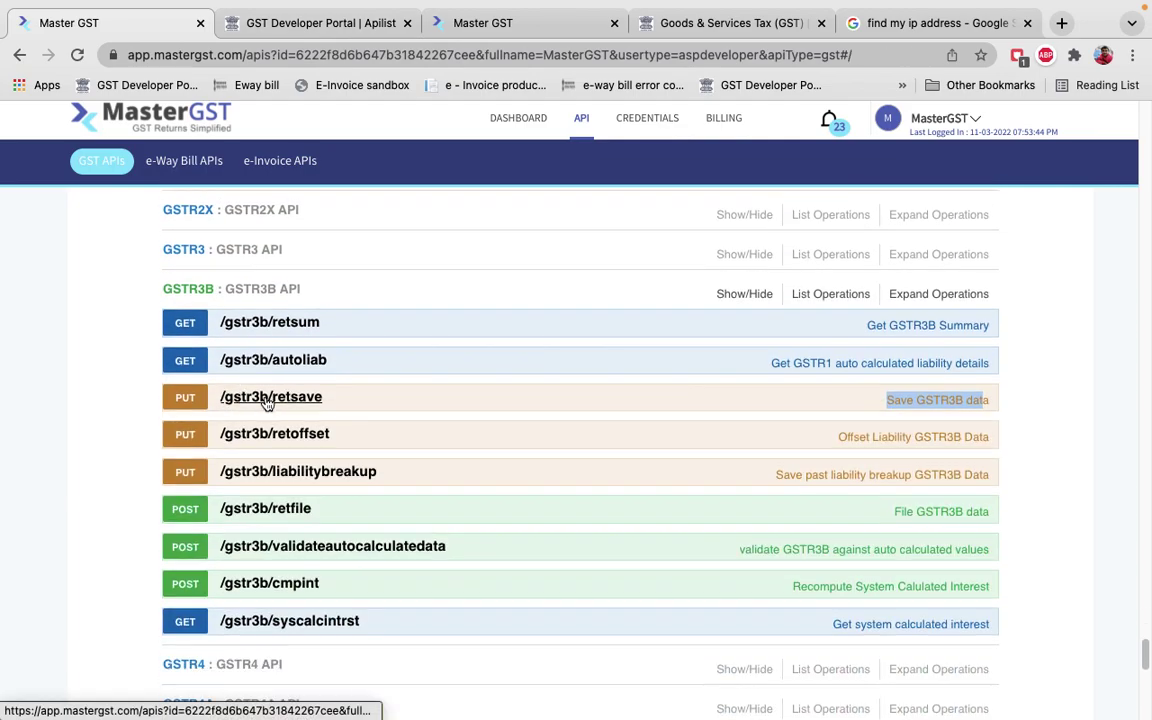
left_click_drag(829, 441, 976, 453)
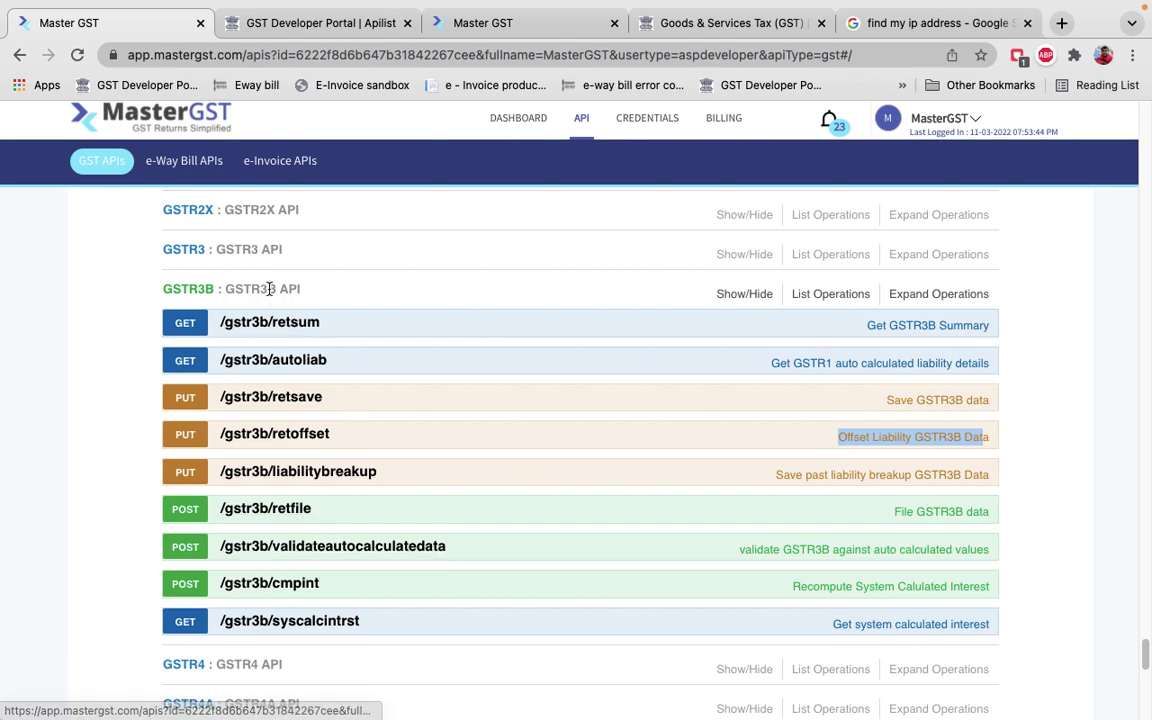
Expand and collapse the /gstr3b/retsum summary, GSTR4 and GSTR4Annual endpoint lists.
left_click(260, 324)
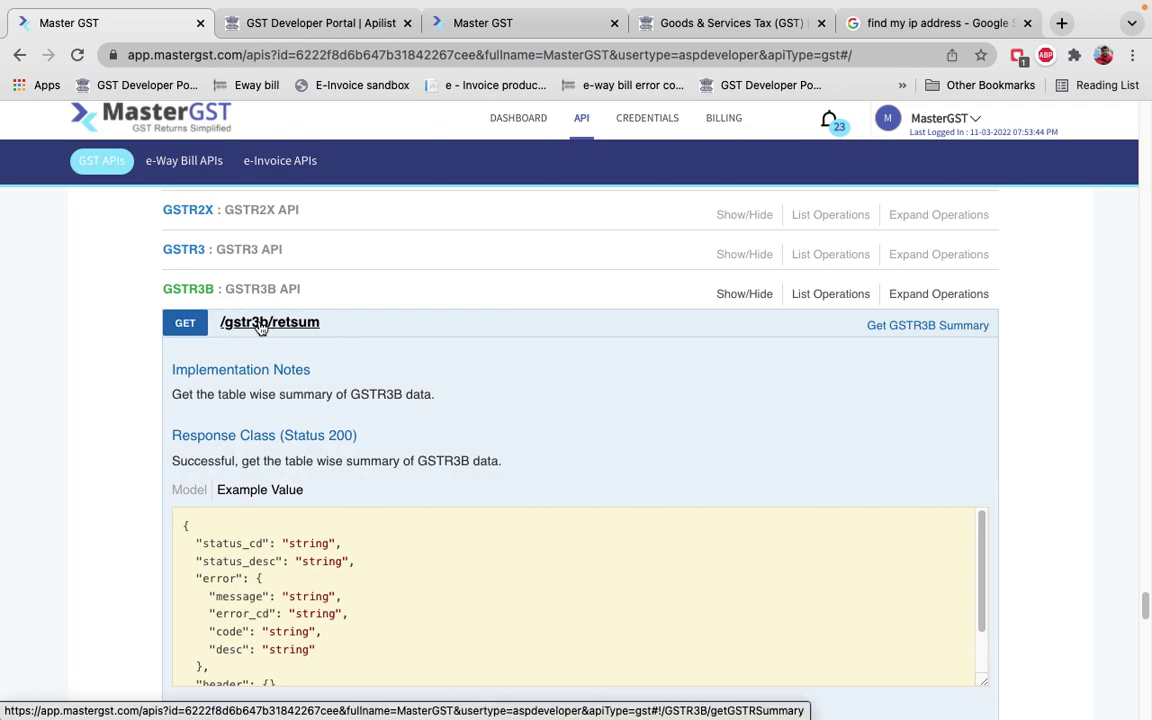
left_click(260, 324)
scroll(500, 480, "down", 1)
scroll(527, 534, "down", 5)
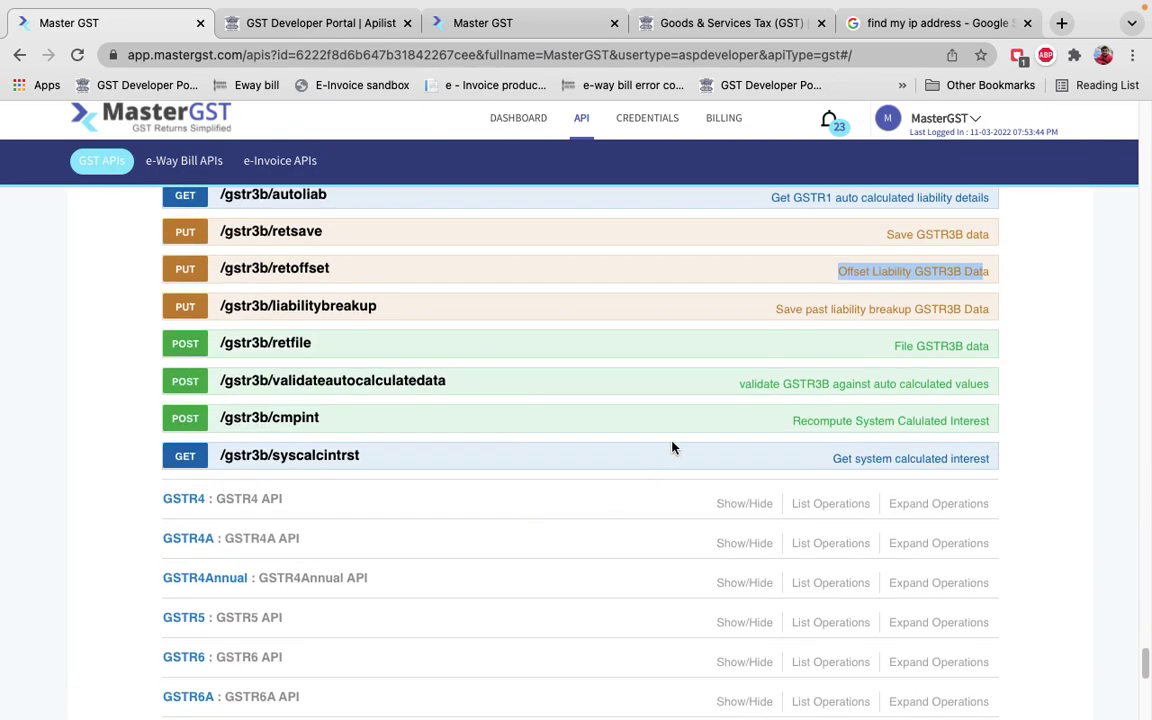
left_click(185, 362)
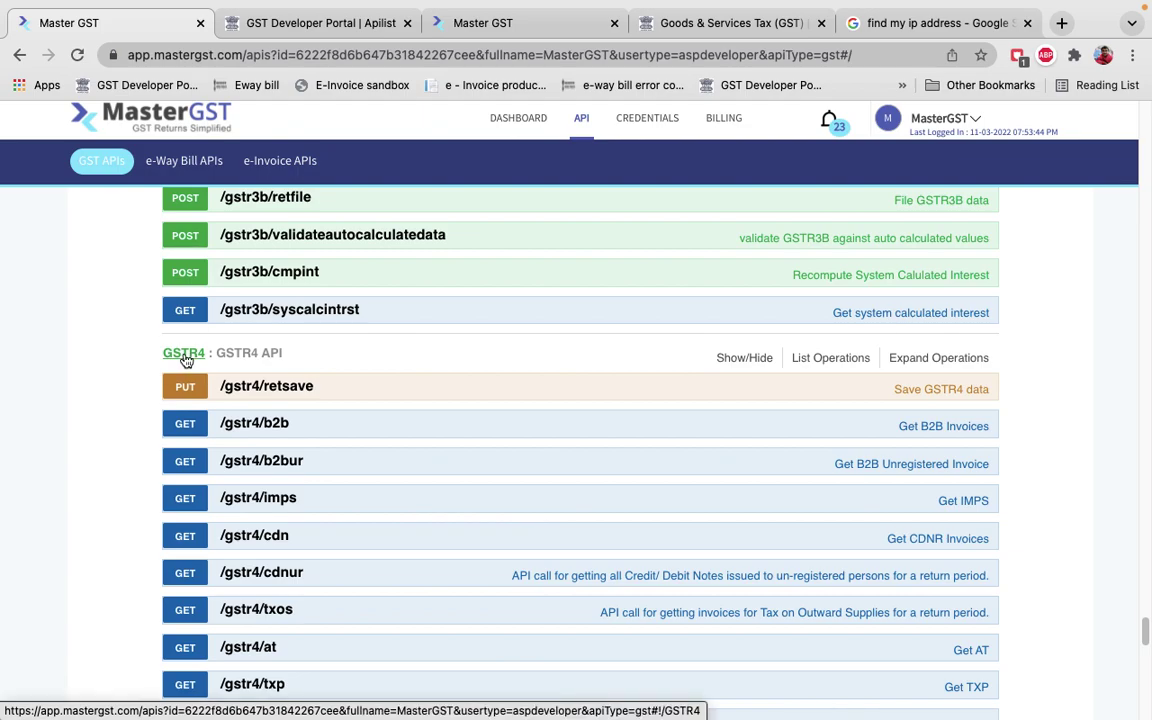
left_click(185, 362)
scroll(213, 417, "down", 2)
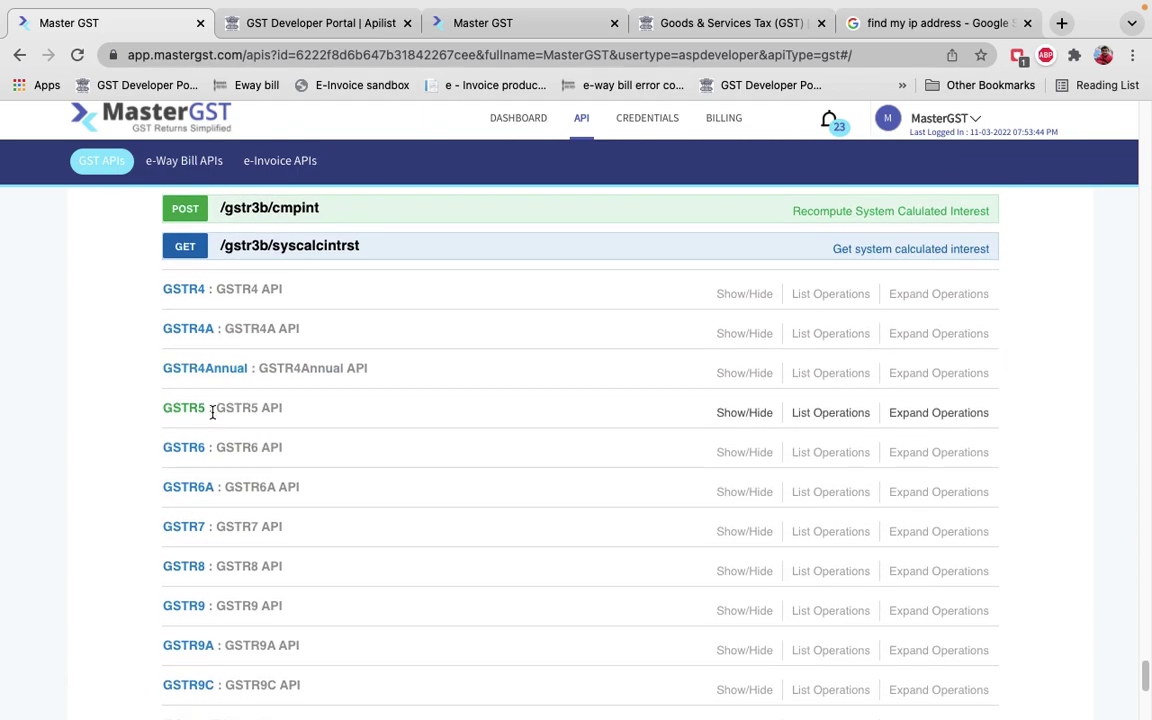
scroll(213, 412, "down", 1)
left_click(205, 333)
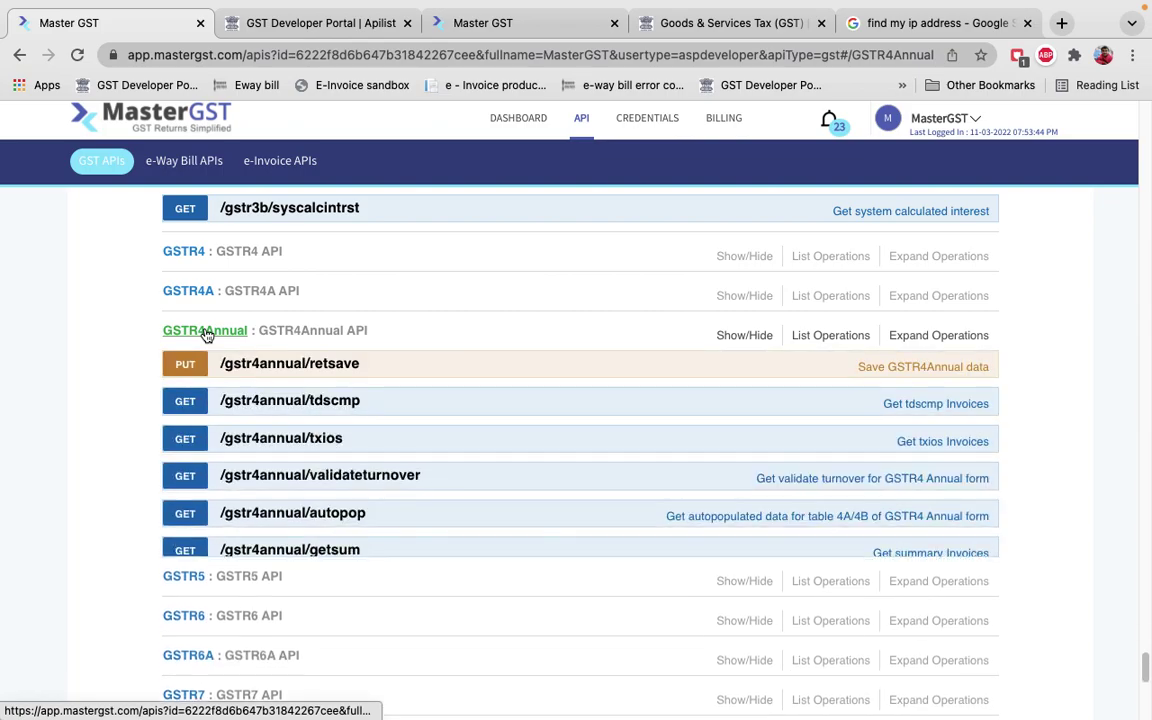
left_click(200, 332)
Browse the GSTR6 and GSTR9 endpoints, highlighting the /gstr9/retfile path, then collapse both.
scroll(200, 436, "down", 2)
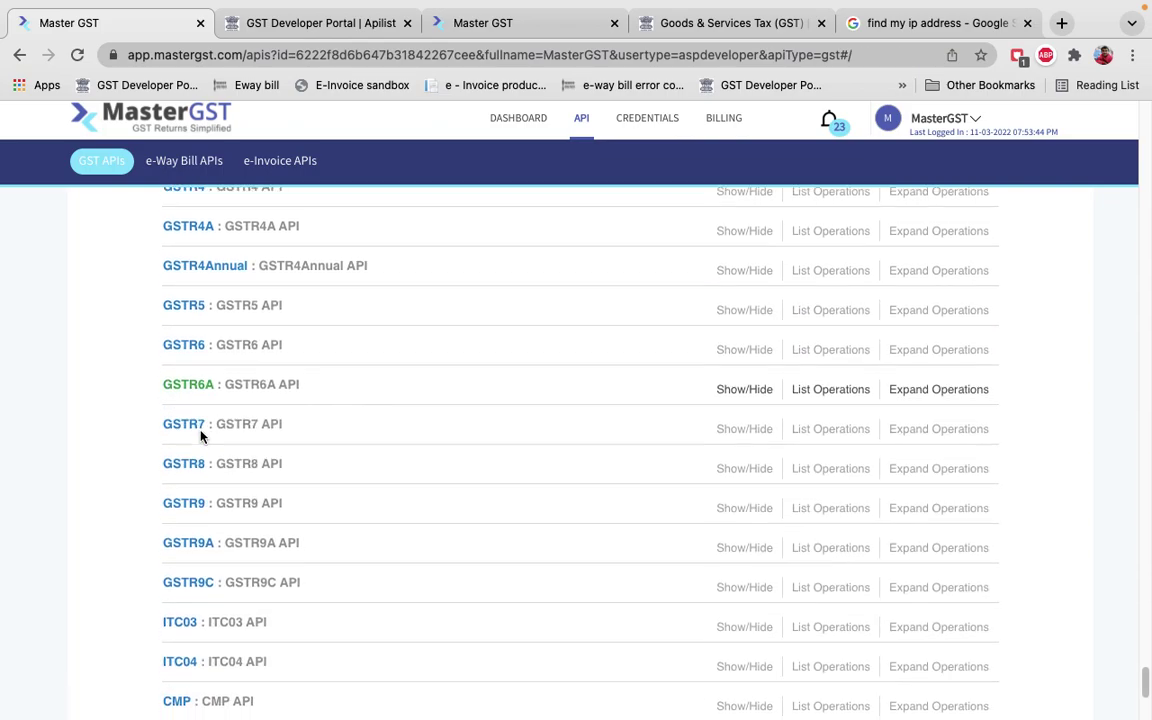
left_click(188, 344)
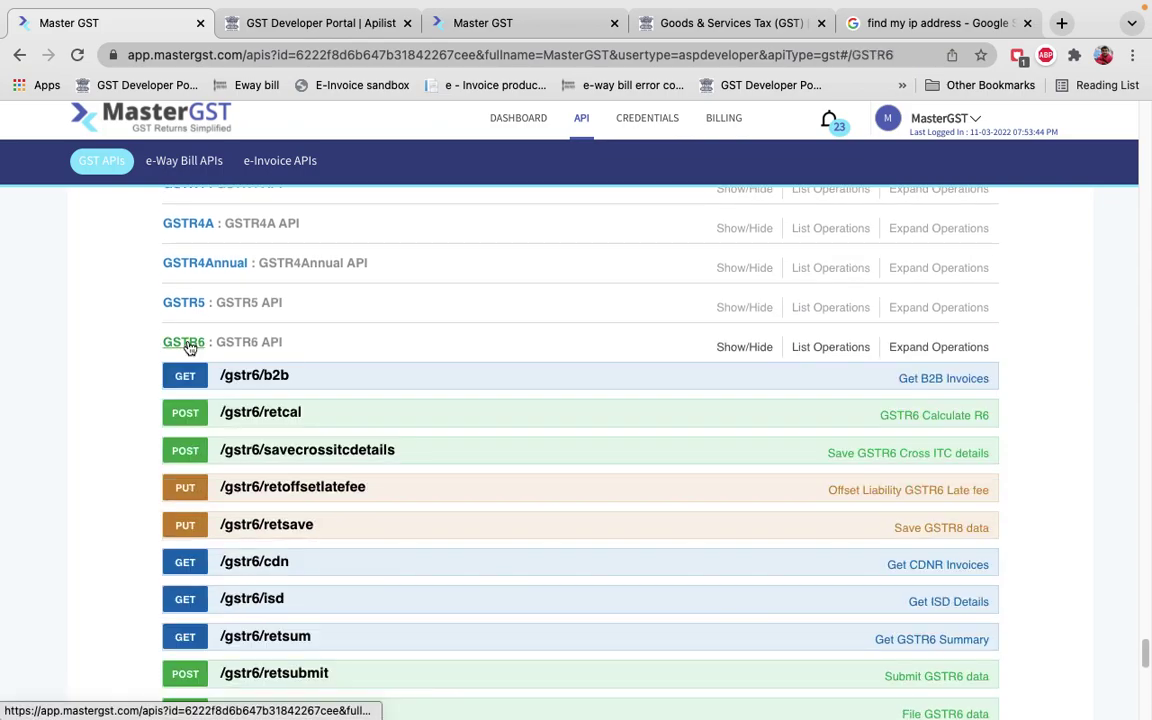
scroll(190, 347, "down", 2)
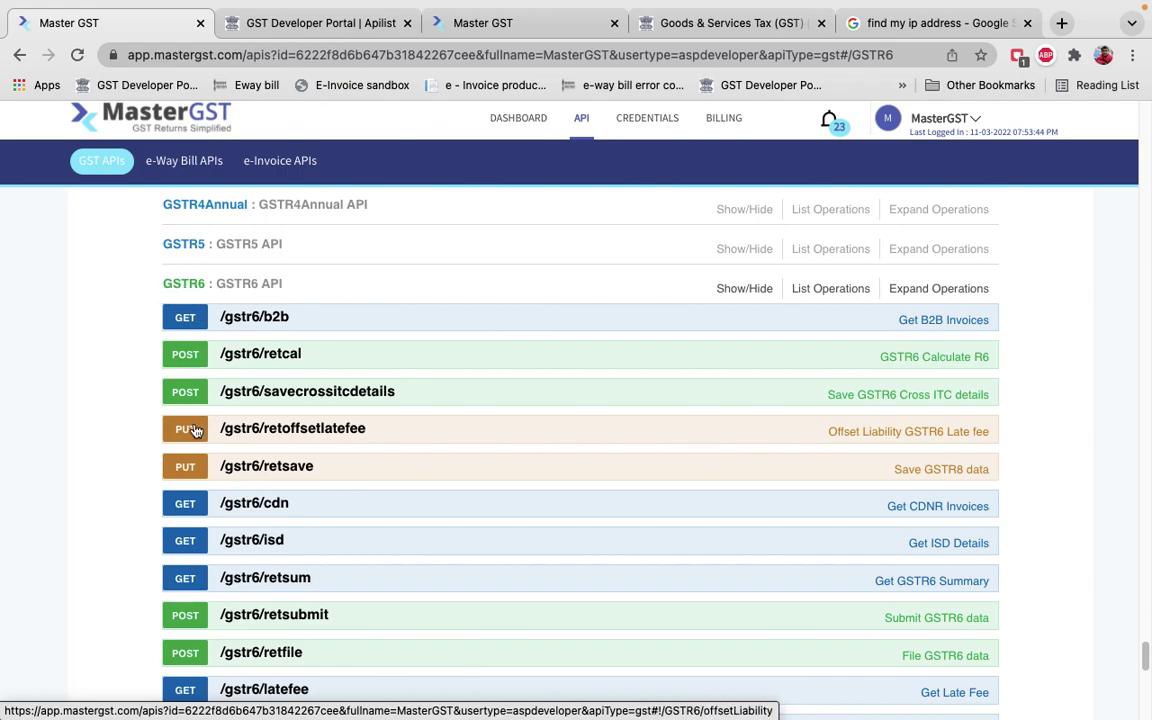
left_click(190, 284)
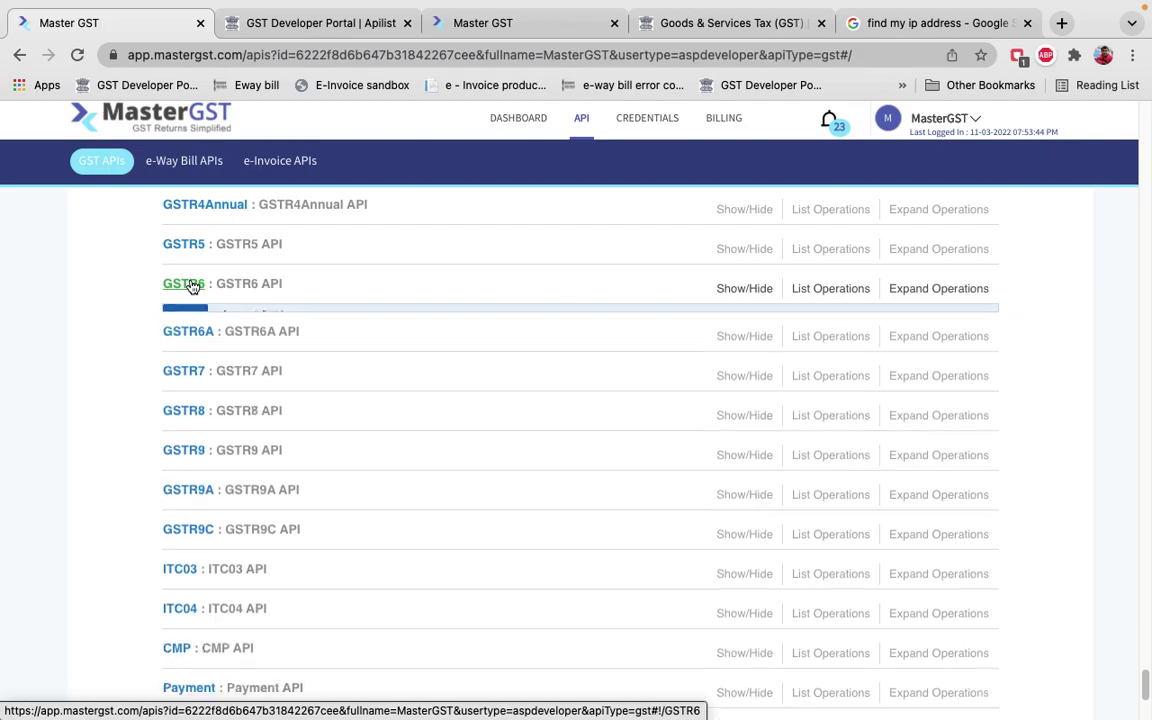
scroll(190, 287, "down", 2)
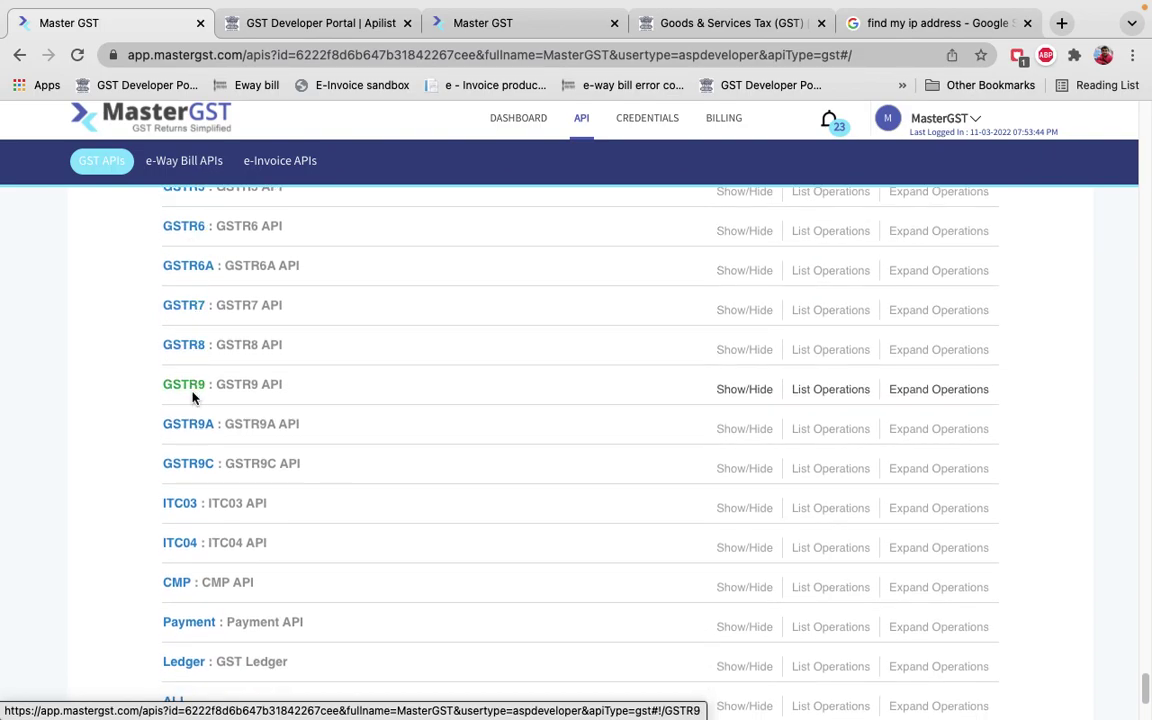
left_click(190, 385)
scroll(200, 380, "down", 2)
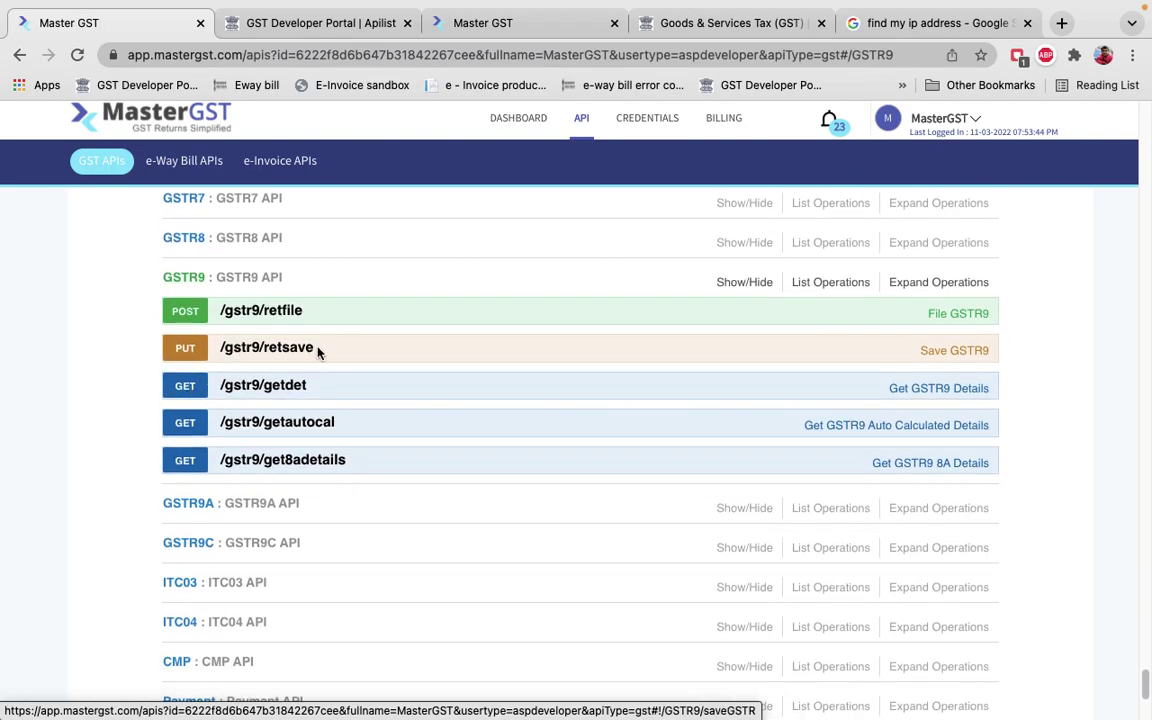
left_click(316, 350)
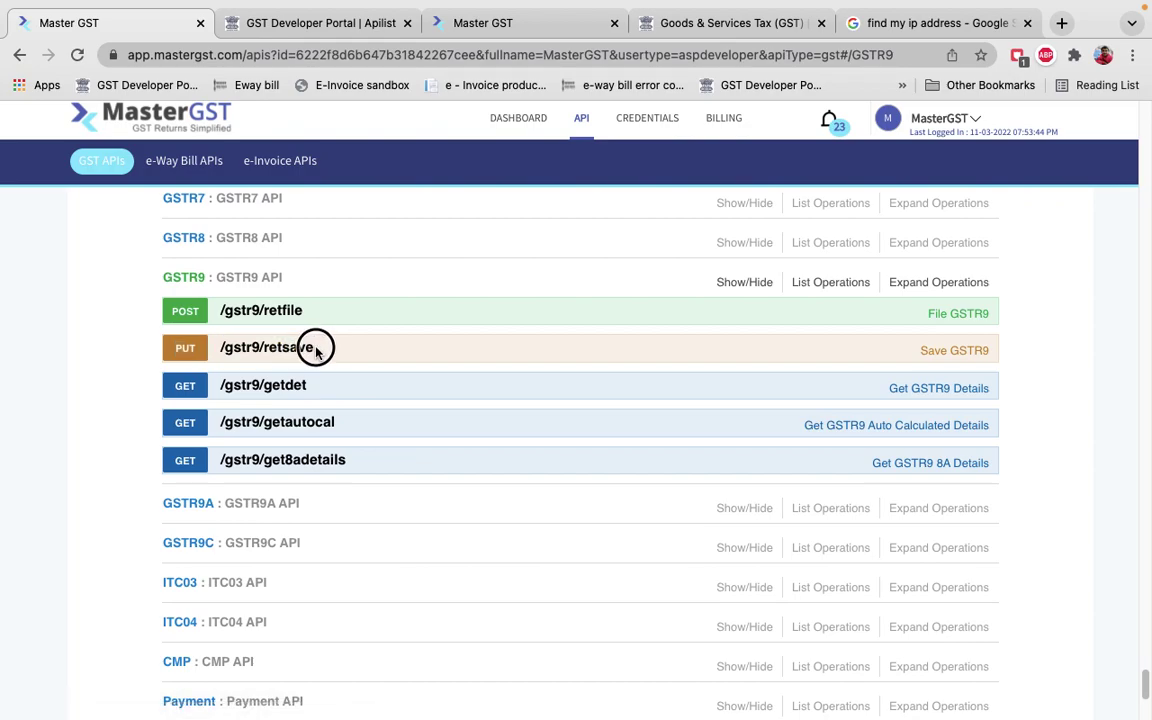
left_click_drag(303, 313, 211, 300)
left_click(190, 283)
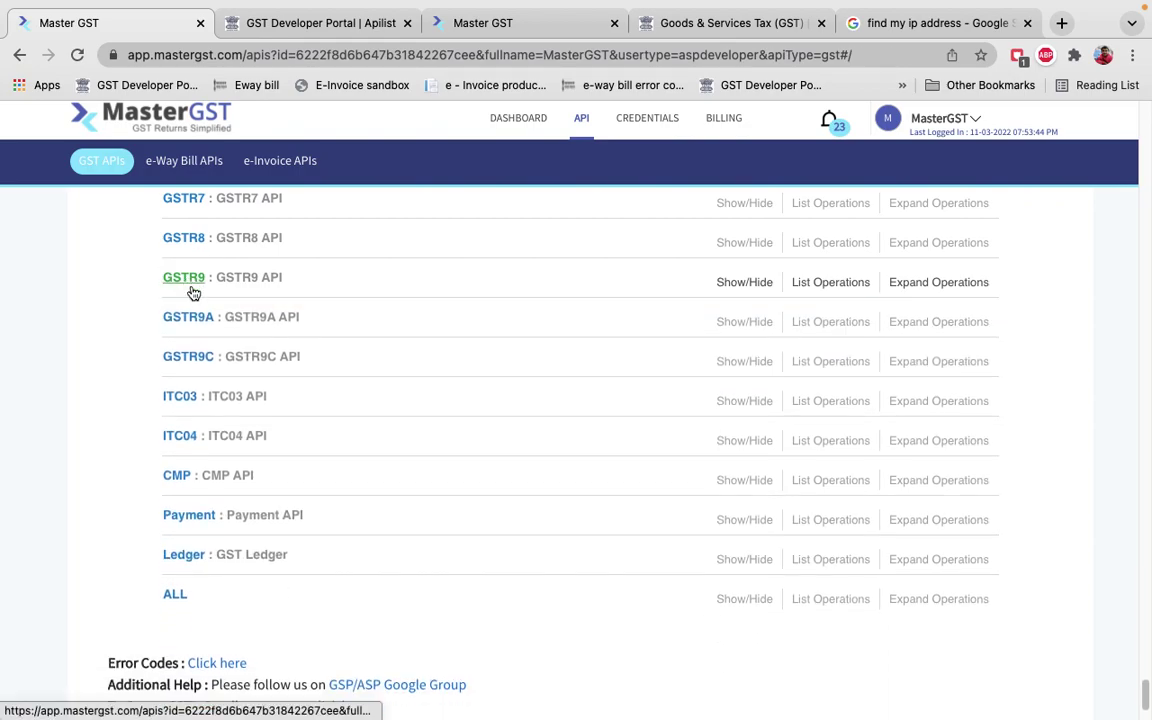
Expand and collapse GSTR9C, then review ITC03, highlighting its save endpoint path.
left_click(193, 356)
left_click(195, 358)
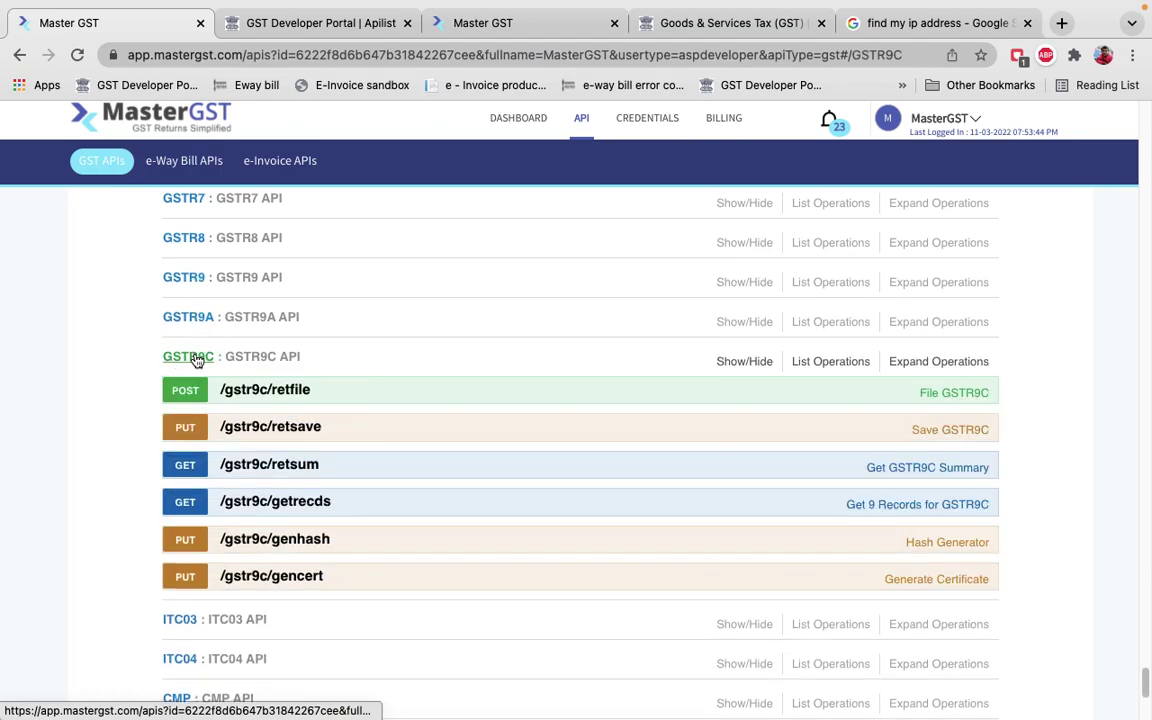
scroll(193, 360, "down", 2)
left_click(181, 323)
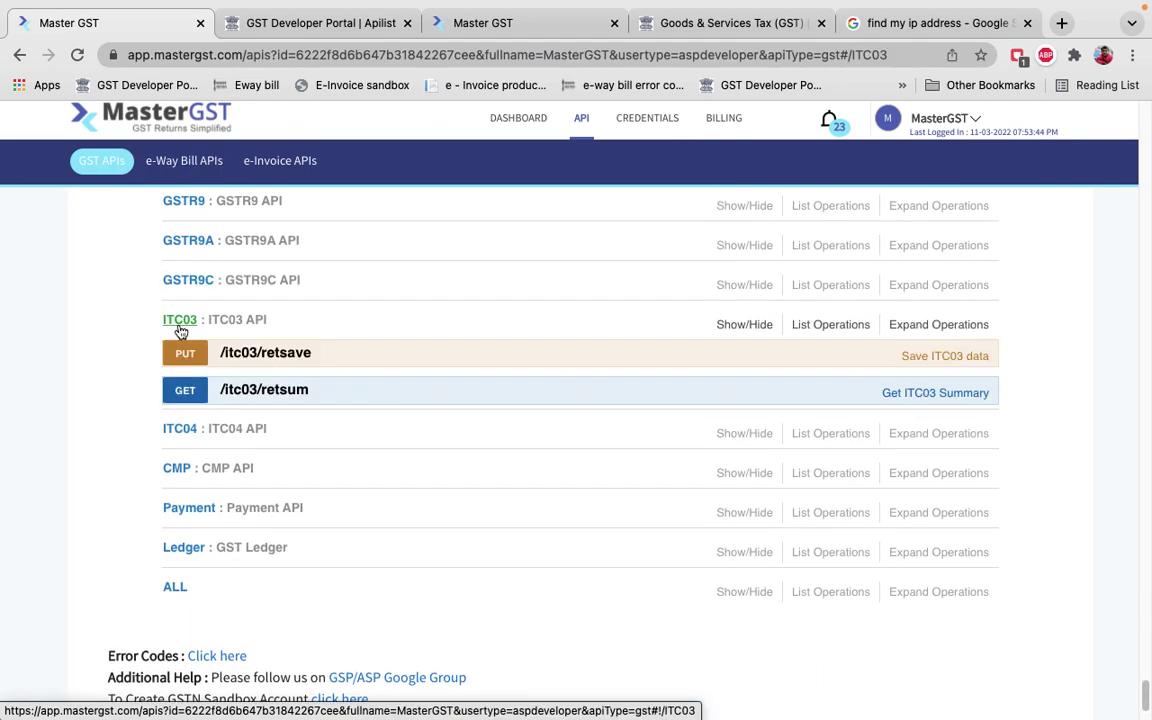
left_click_drag(176, 353, 273, 352)
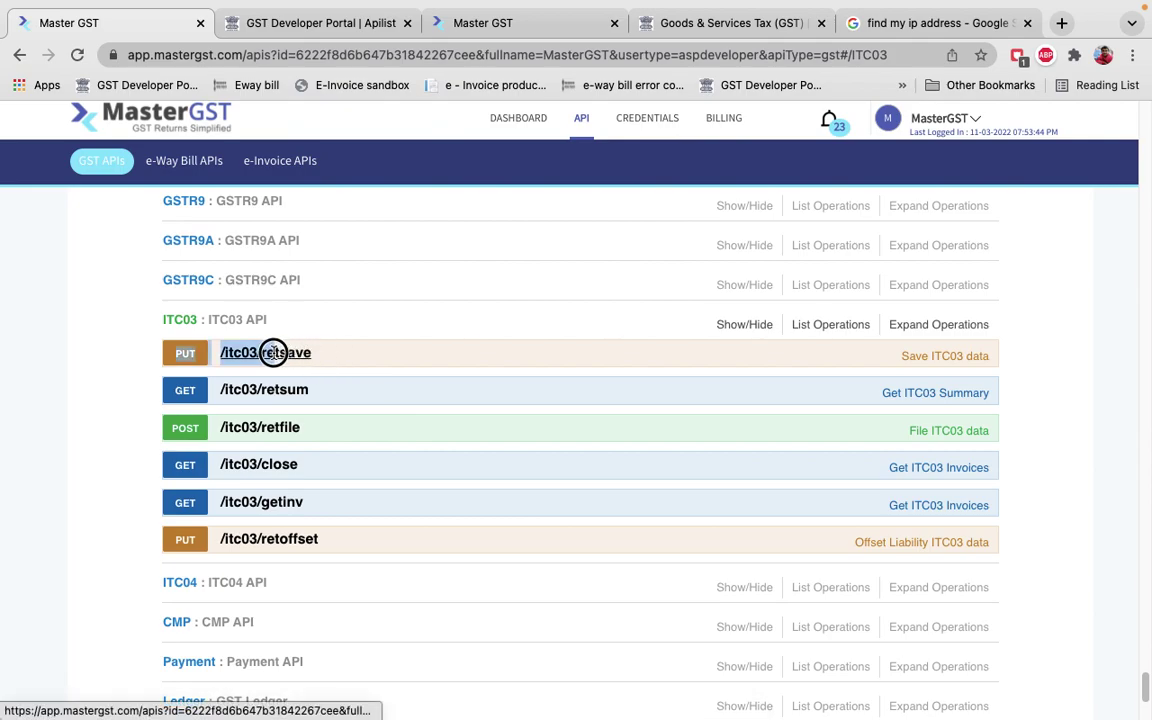
left_click(182, 322)
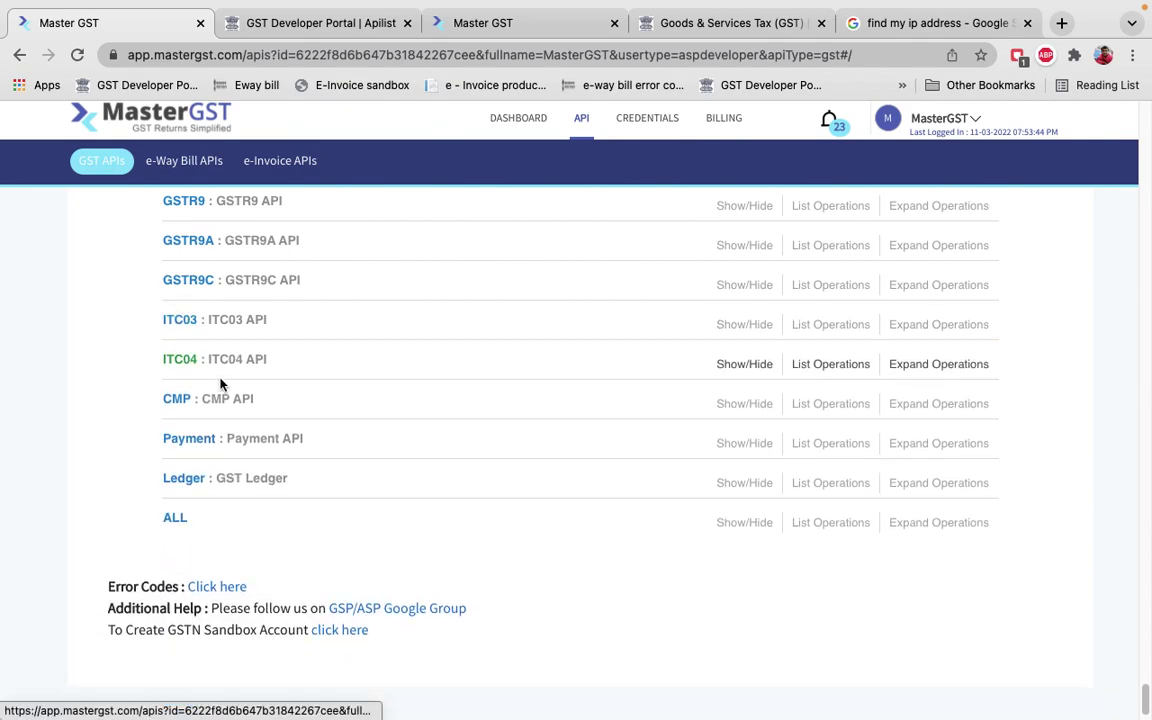
Open the /ledgers/cashdtl cash ledger endpoint under Ledger, browse its parameters, then re-expand Ledger.
left_click(186, 479)
scroll(185, 470, "down", 2)
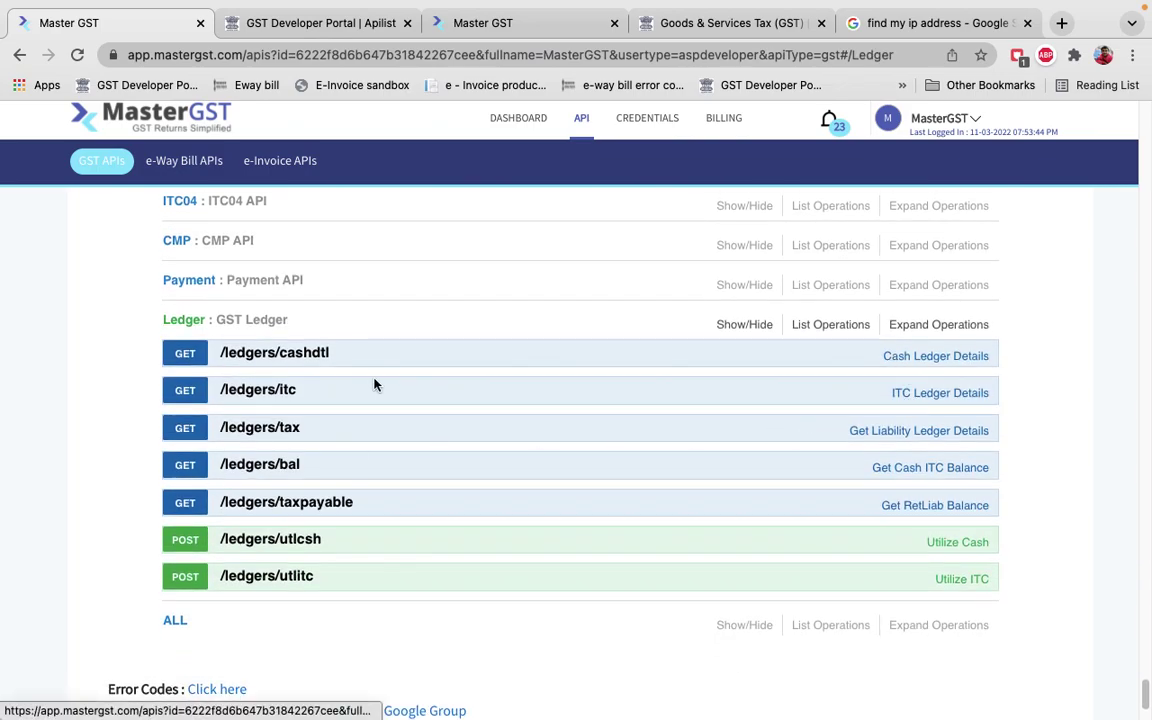
left_click(314, 354)
scroll(313, 352, "down", 5)
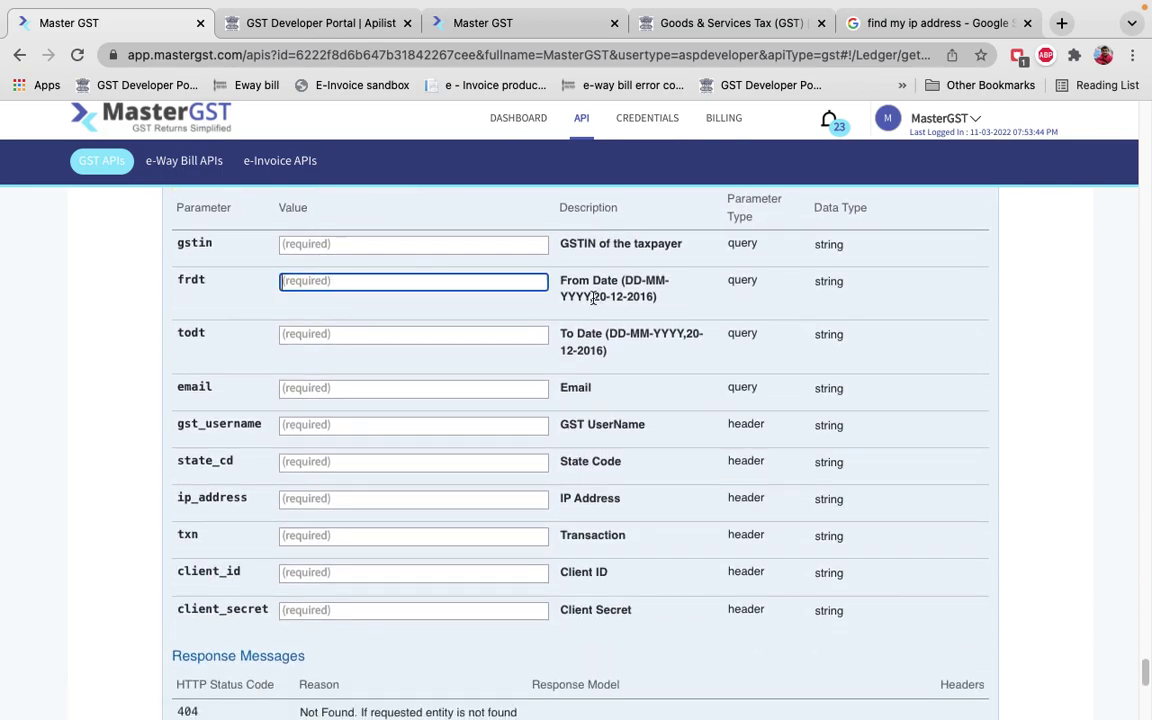
scroll(690, 302, "up", 6)
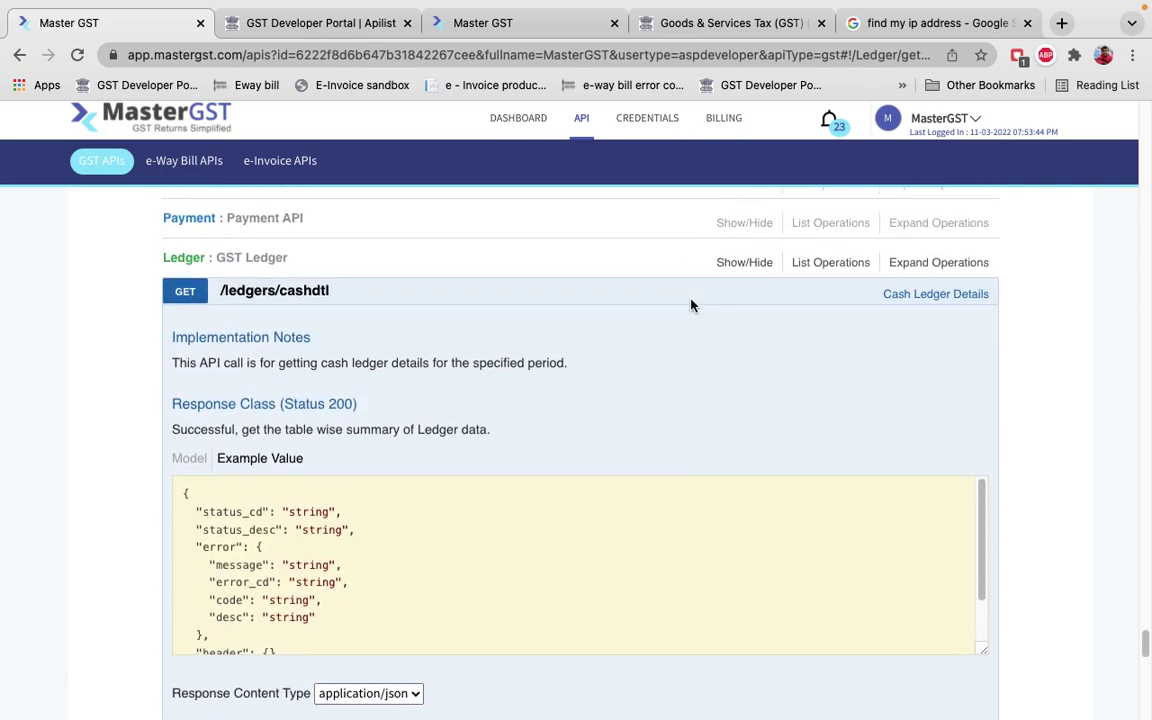
scroll(230, 318, "down", 1)
left_click(230, 318)
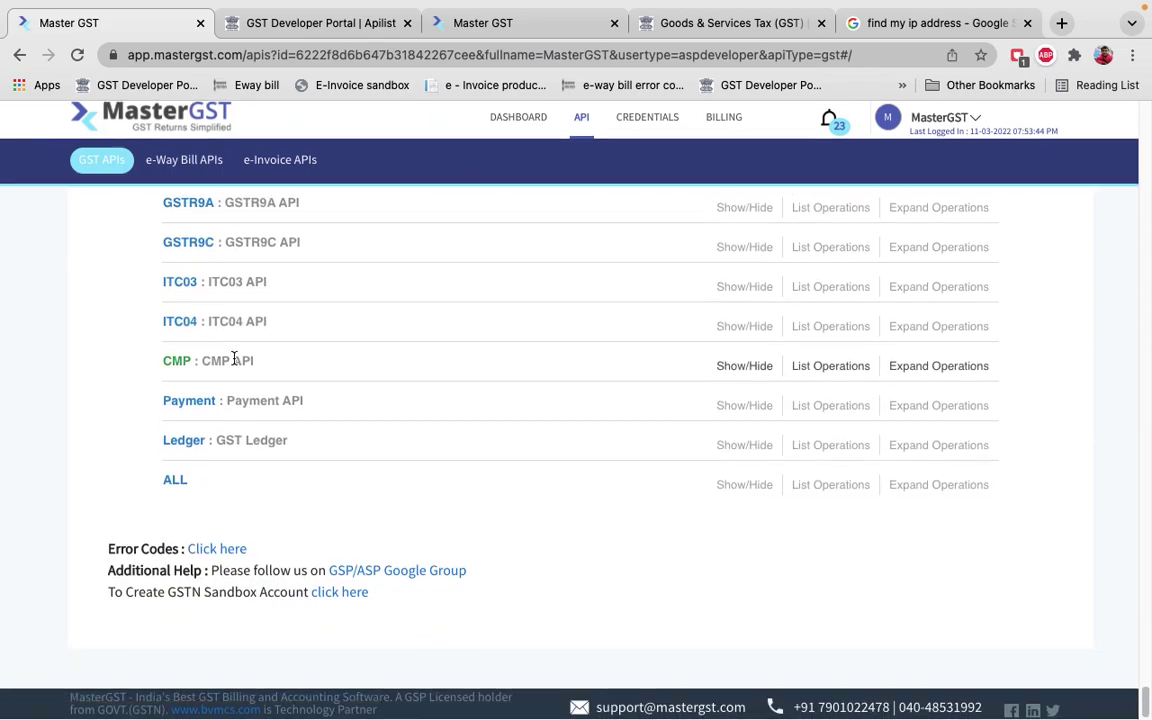
left_click(192, 447)
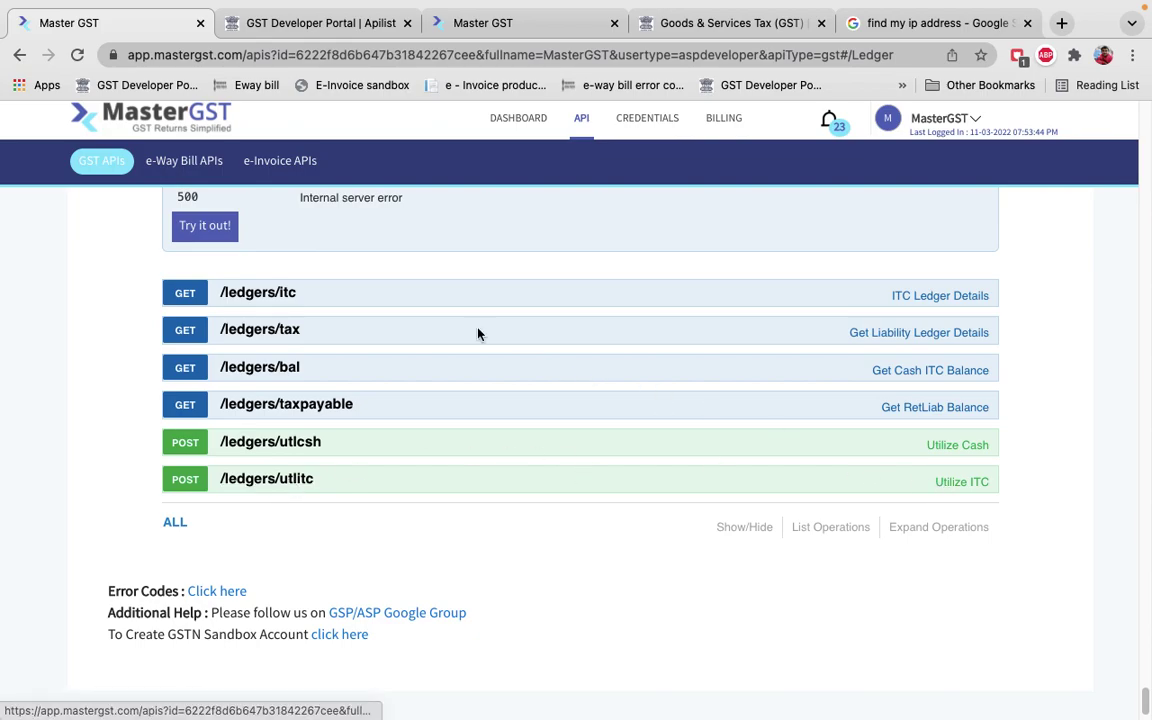
In the GST Developer Portal, scroll the JSON payload and go back to the Returns API list.
left_click(310, 25)
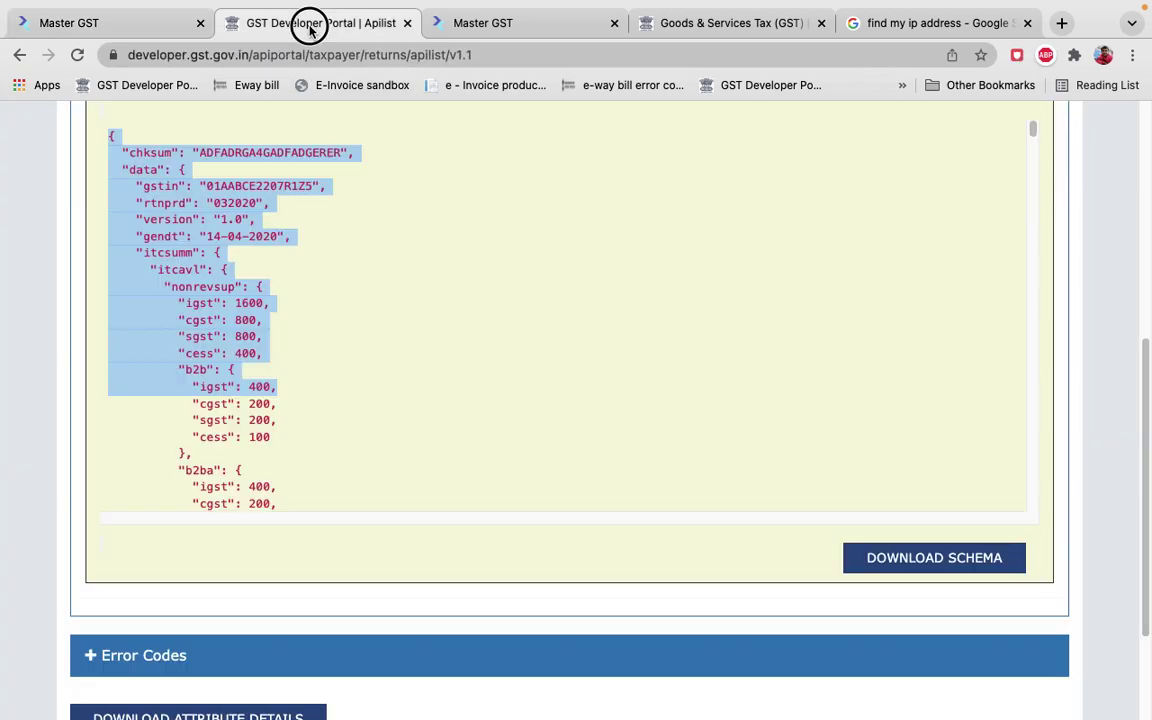
scroll(200, 250, "up", 4)
scroll(200, 250, "down", 2)
scroll(200, 250, "down", 5)
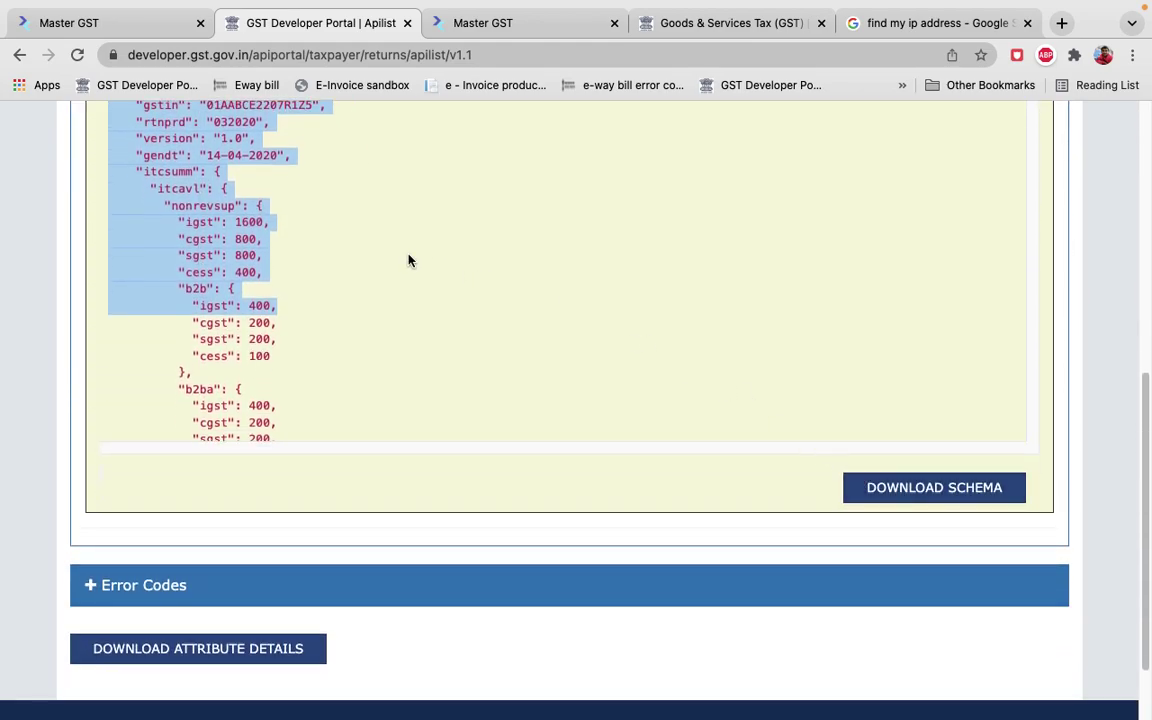
scroll(408, 260, "up", 1)
left_click(17, 57)
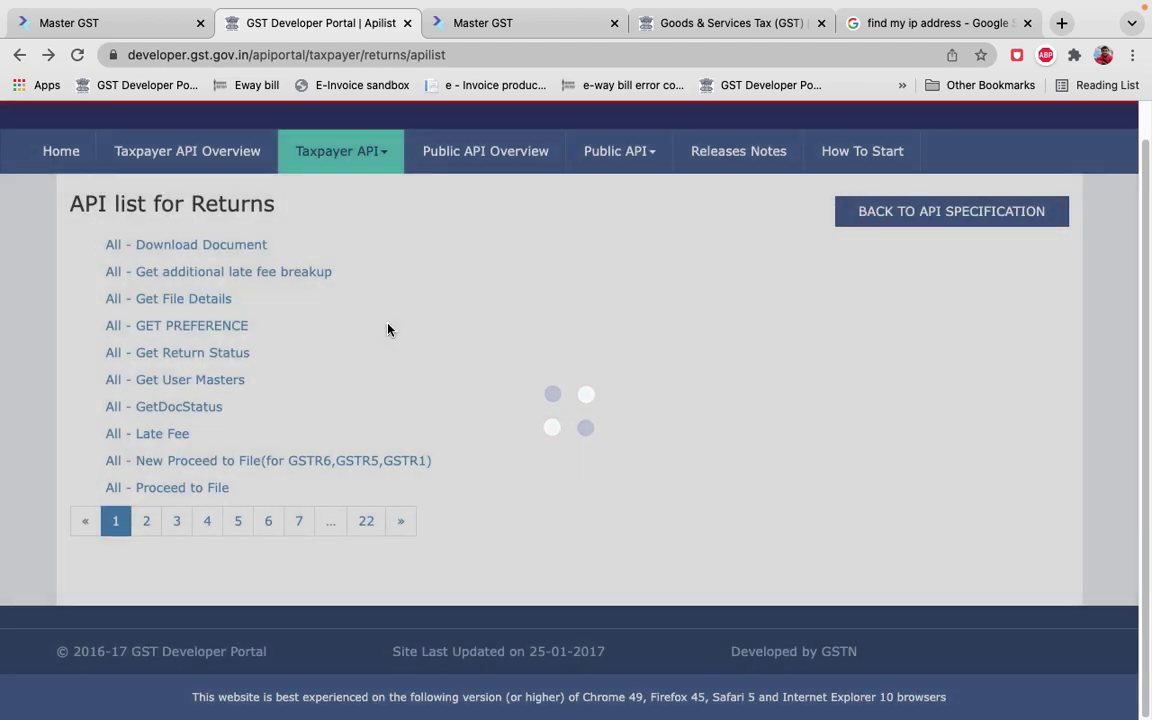
Return to the MasterGST ledger endpoints and bring up the screen capture controls to stop recording.
left_click(100, 22)
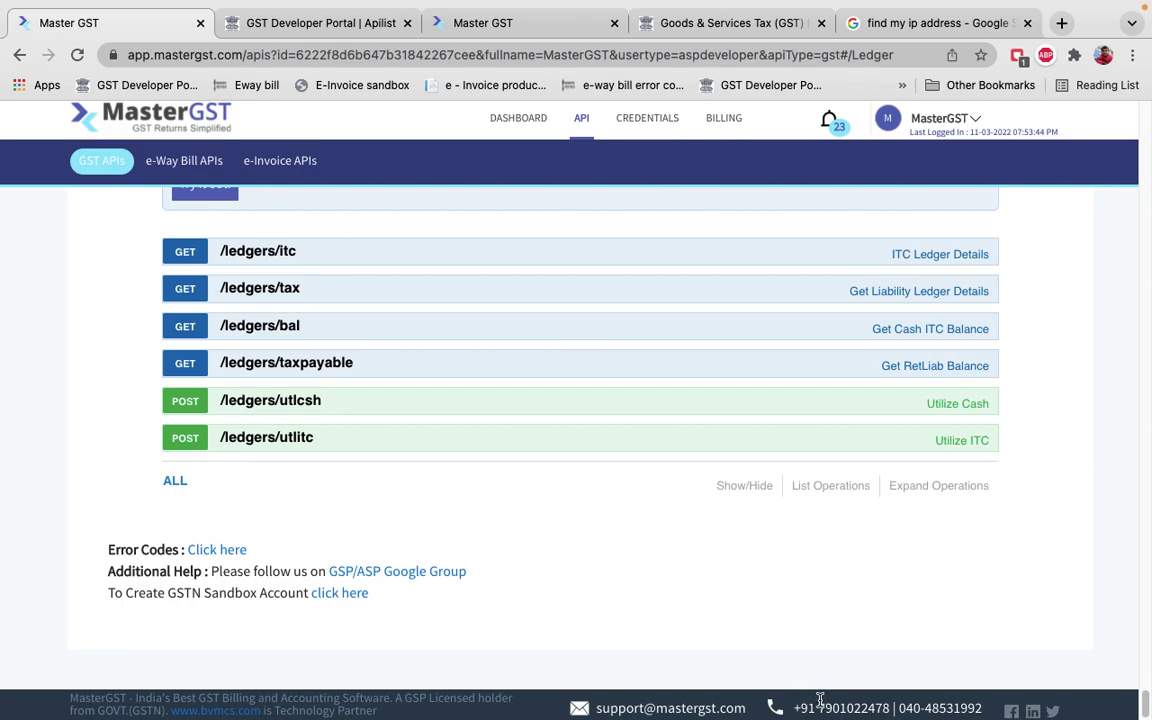
mouse_move(425, 700)
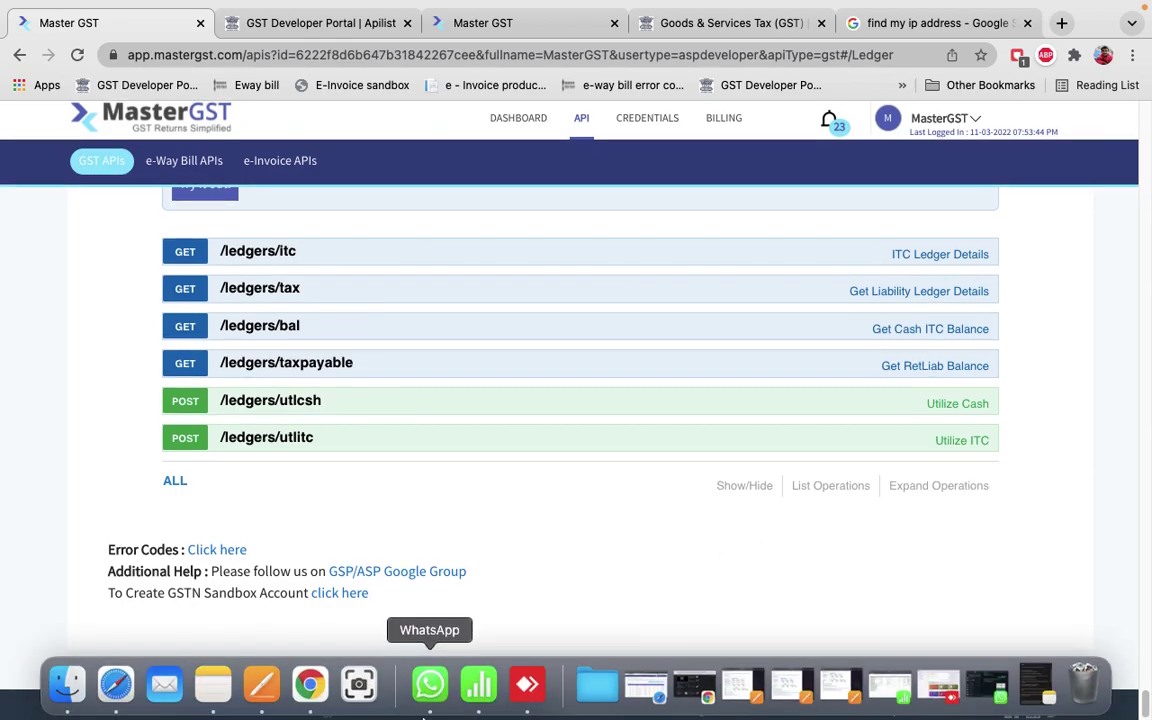
left_click(358, 684)
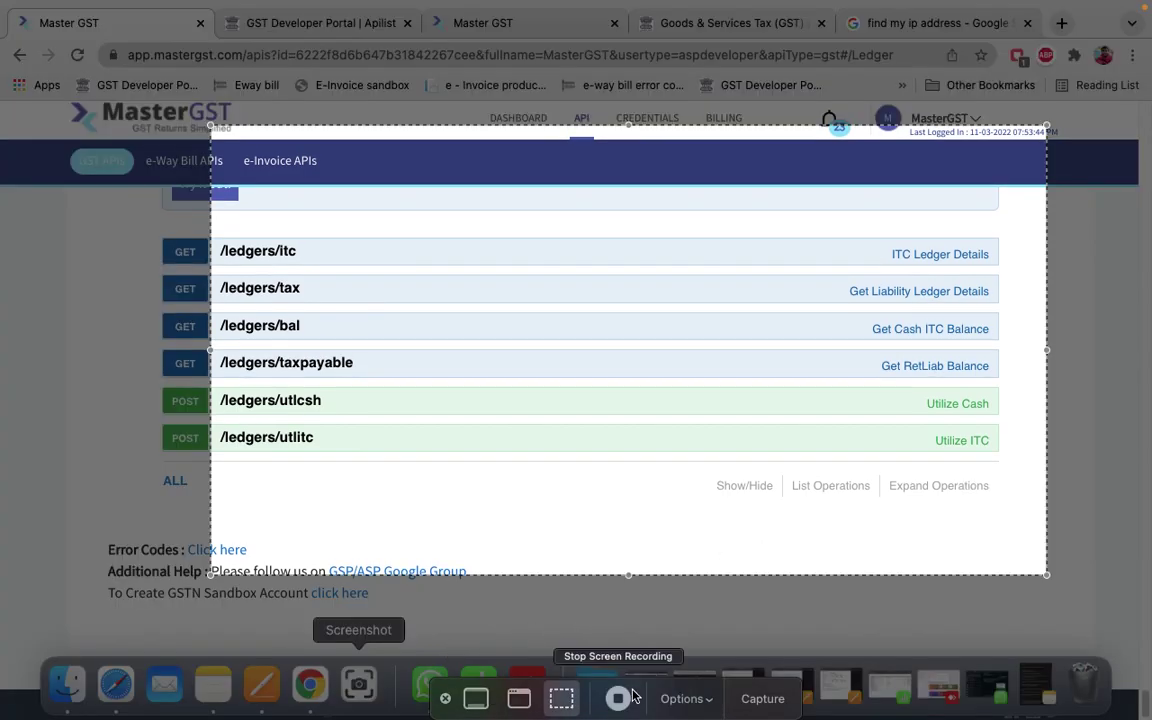